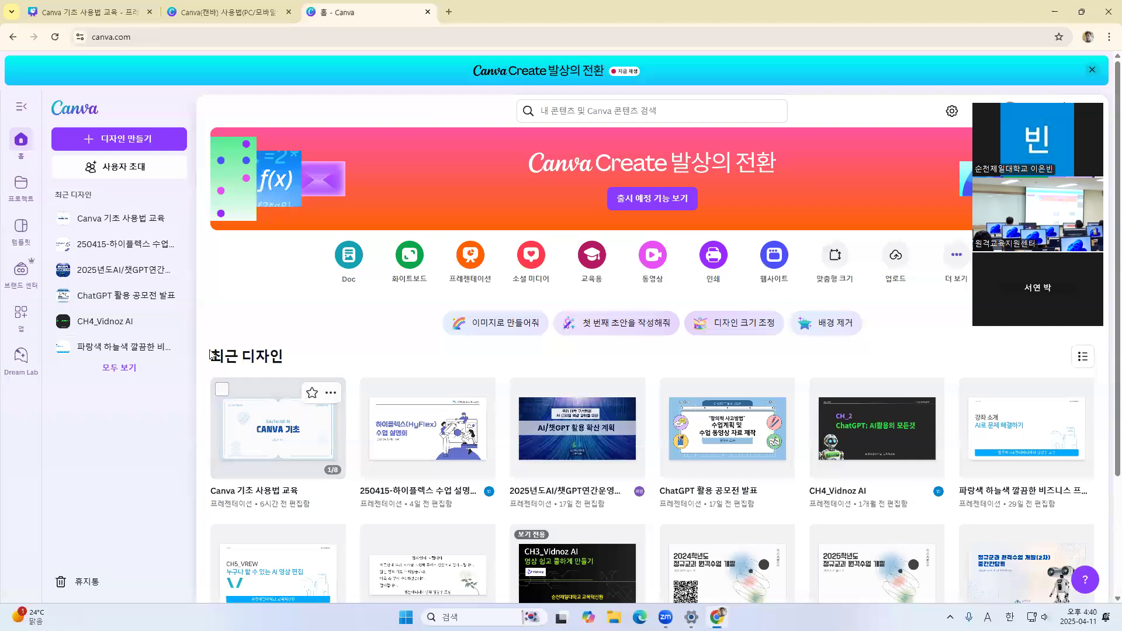
# Open the template library and look through the social media (소셜 미디어) template categories
pyautogui.click(23, 232)
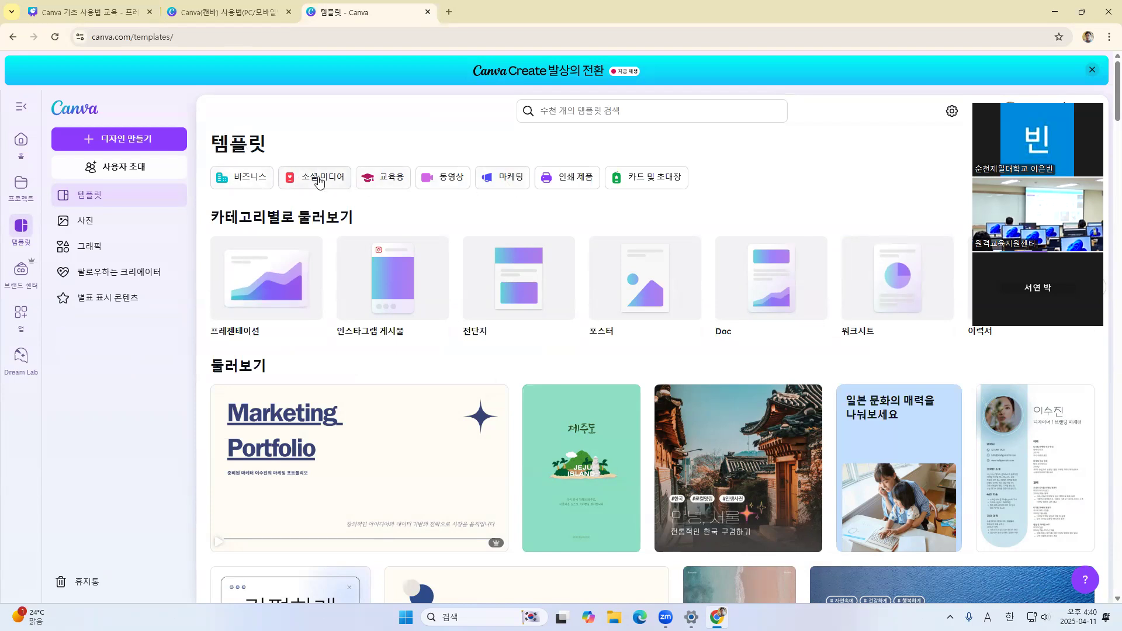
pyautogui.click(316, 180)
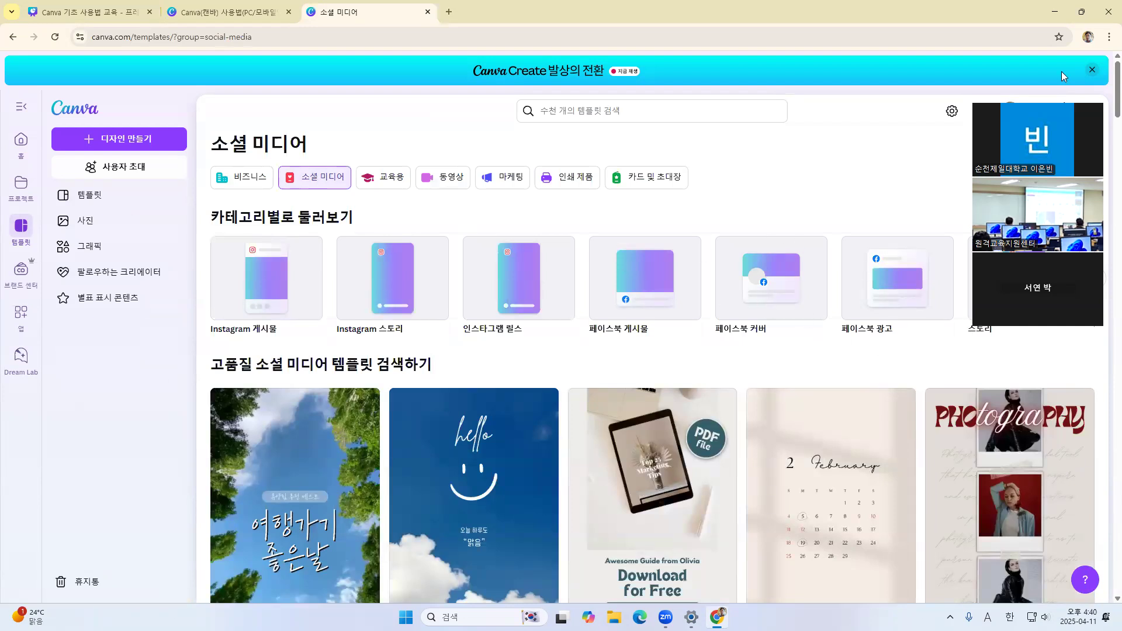
pyautogui.click(1095, 279)
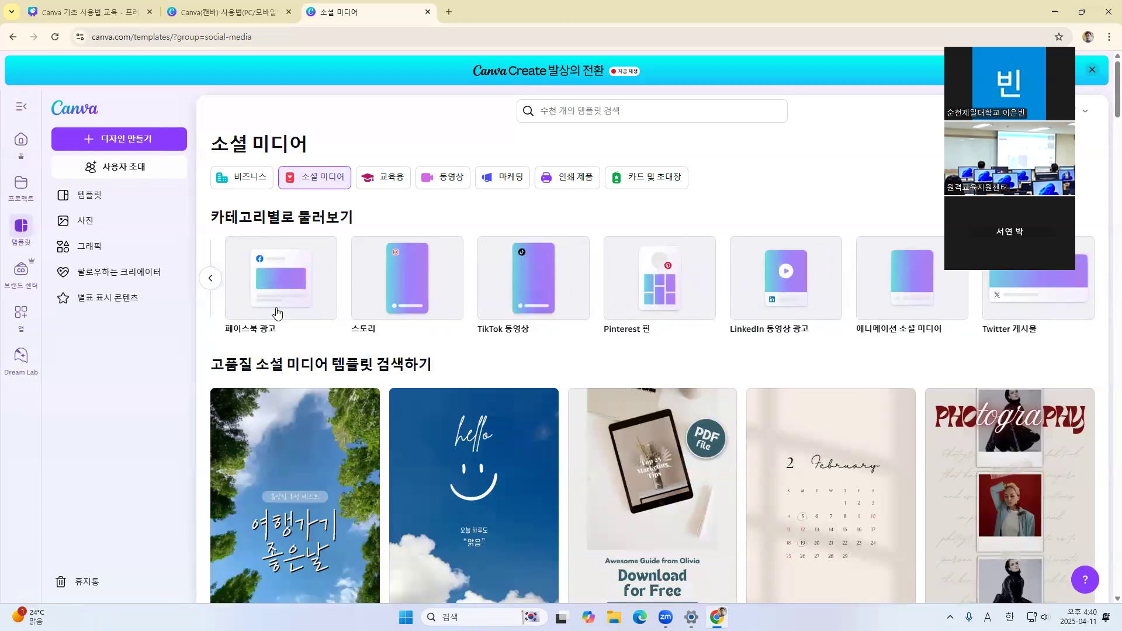
pyautogui.click(211, 279)
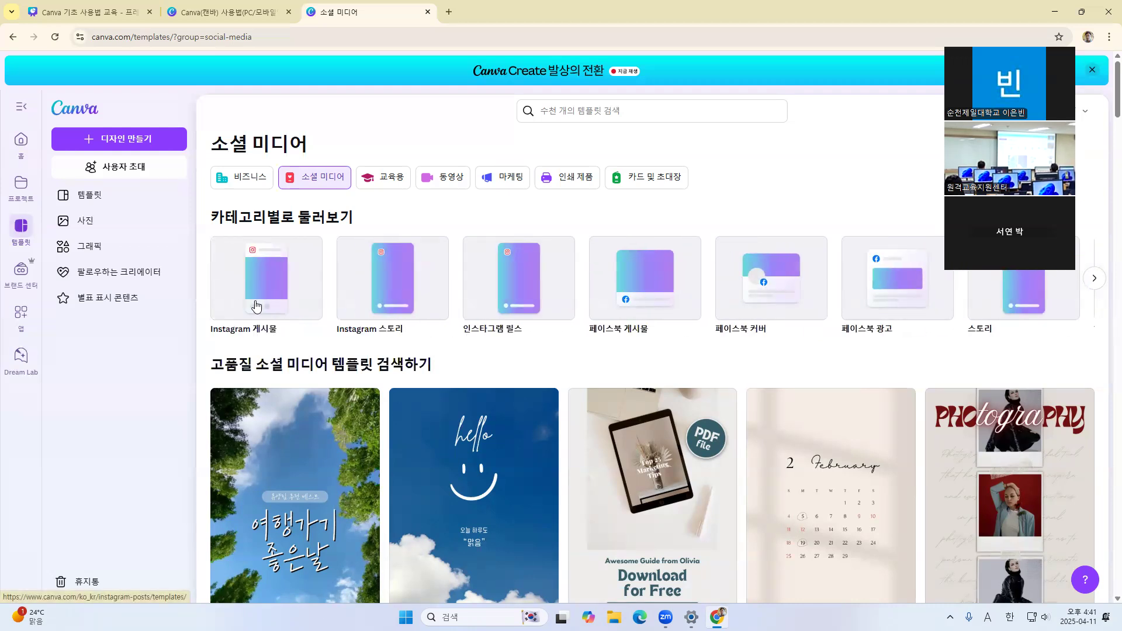
# Look through the full row of business (비즈니스) template categories
pyautogui.click(239, 181)
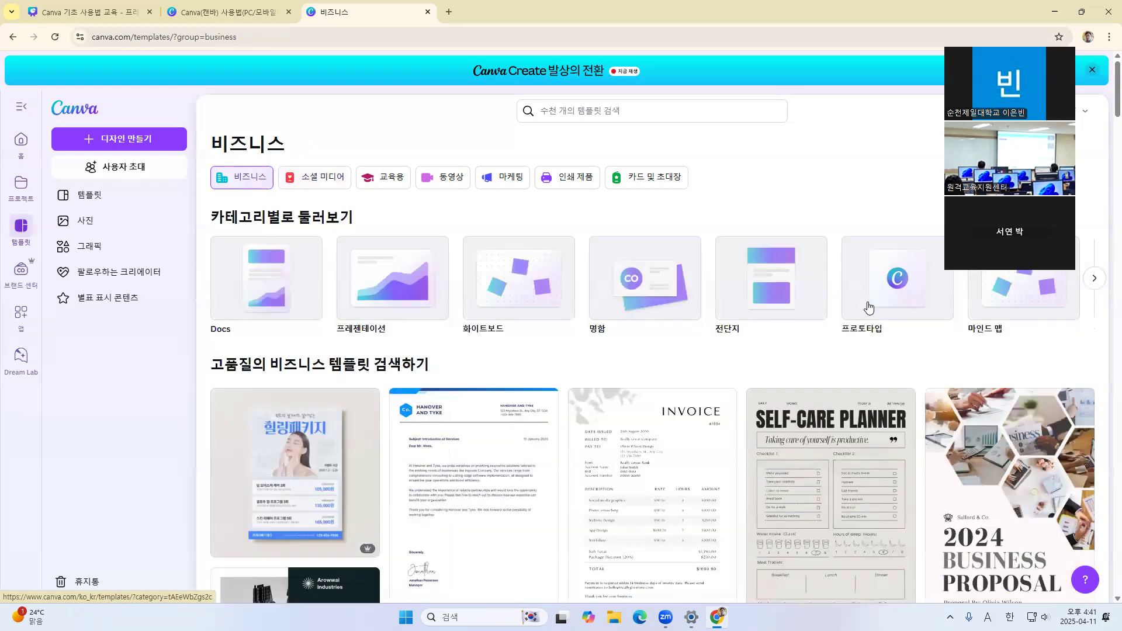
pyautogui.click(1096, 280)
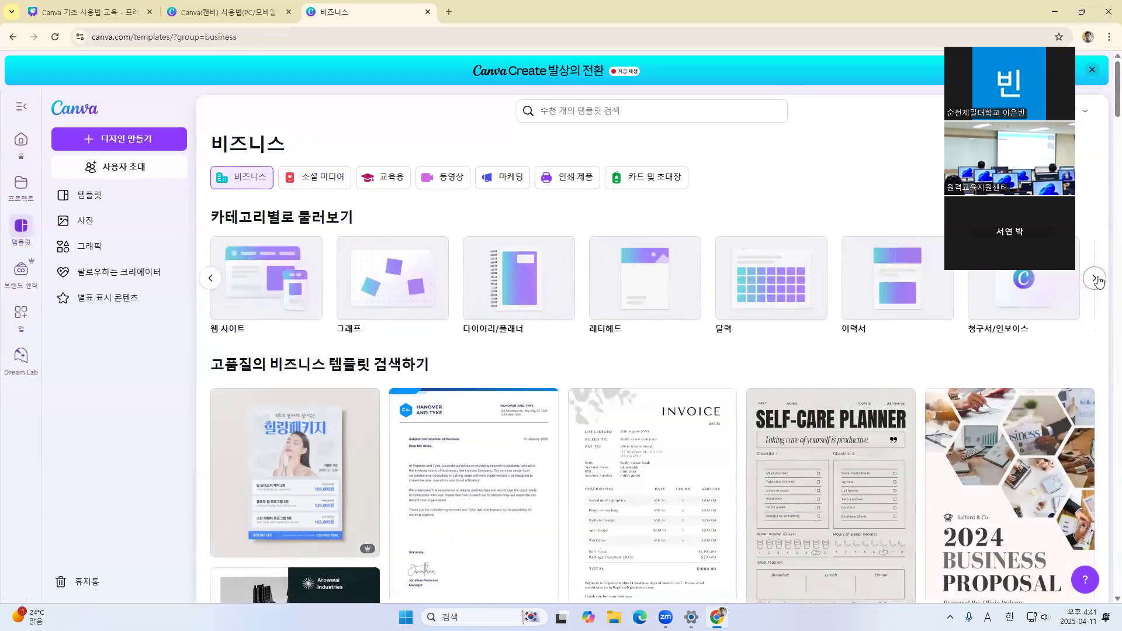
pyautogui.click(1096, 280)
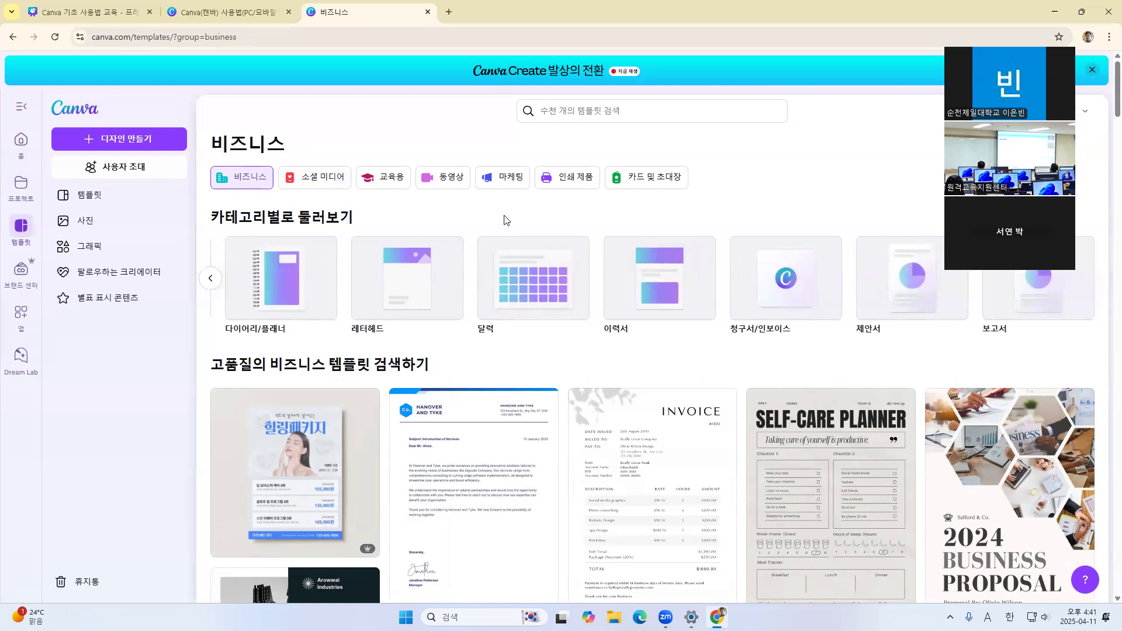
# View the education (교육용) template subjects, then examine the remaining social media template categories
pyautogui.click(380, 182)
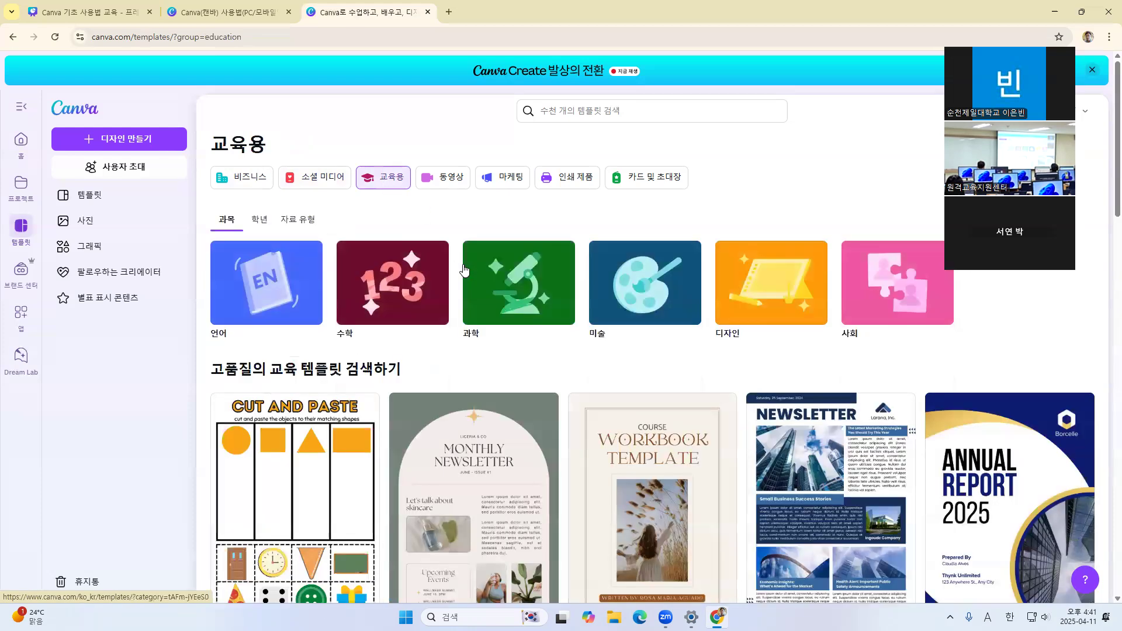
pyautogui.click(323, 179)
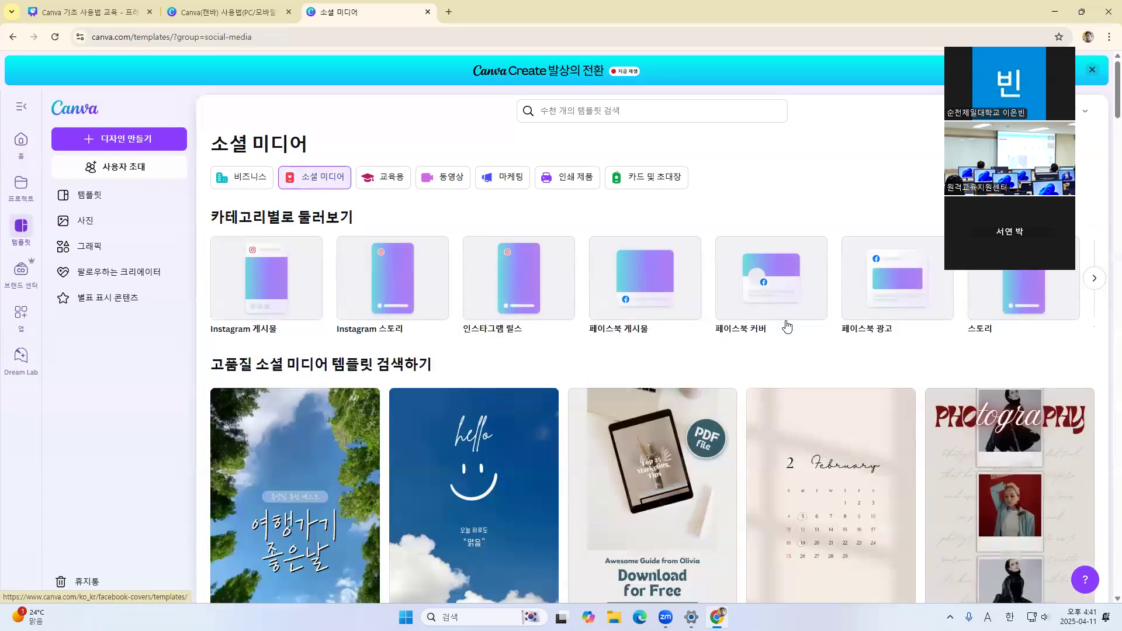
pyautogui.click(1095, 282)
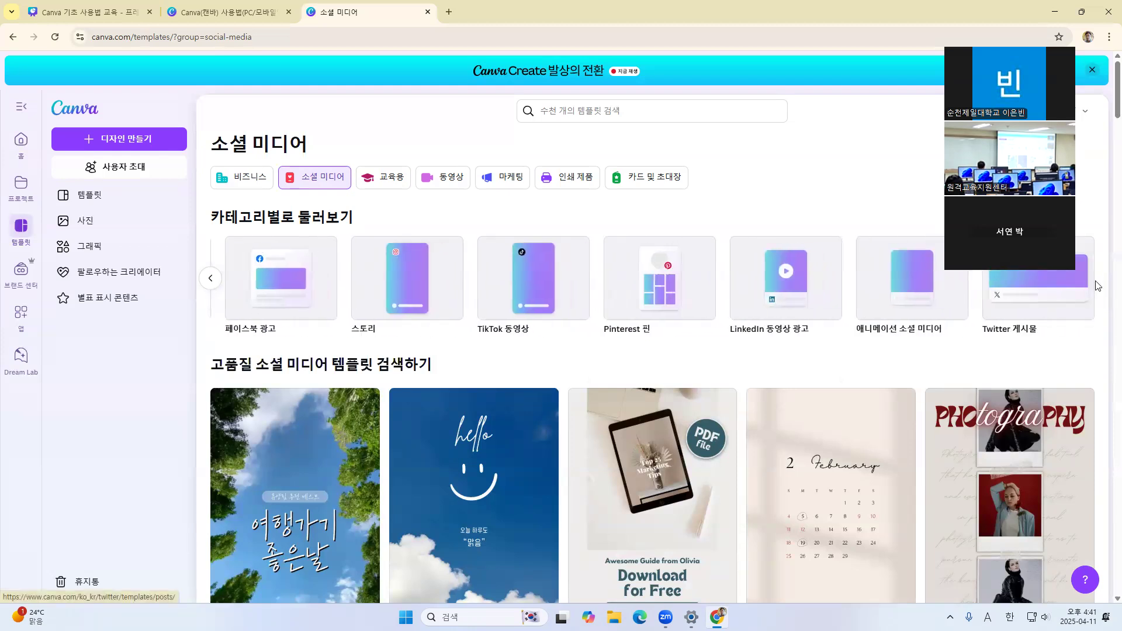
# Consult the 템플릿 이용하기 (1) slide in the Canva 기초 사용법 교육 presentation and return to the template library
pyautogui.hotkey('alt', 'Tab')
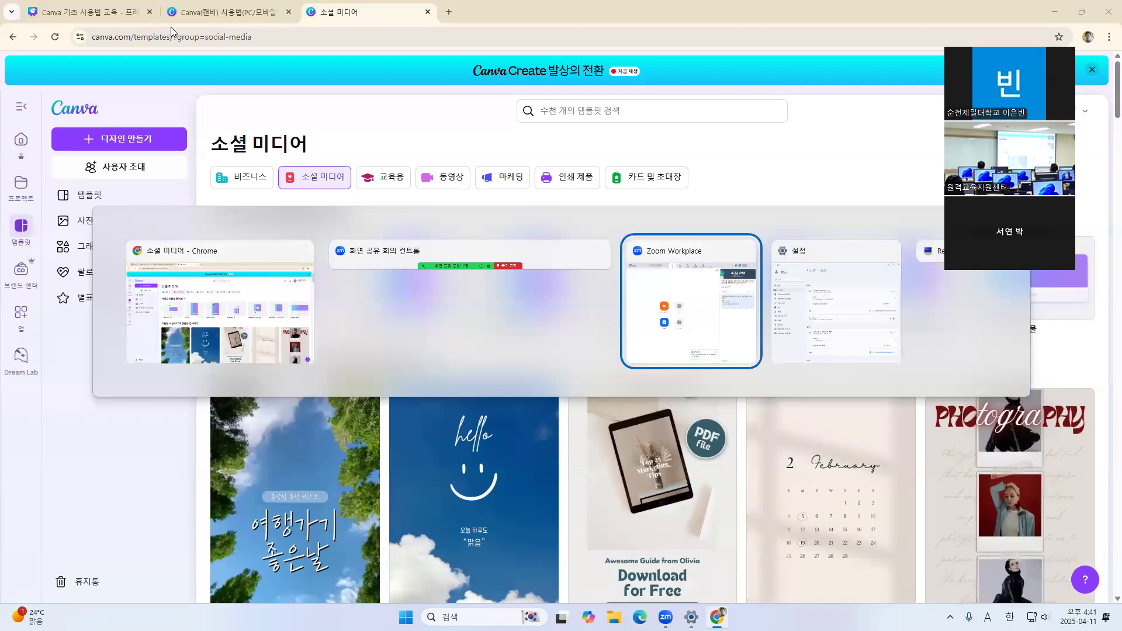
pyautogui.press('Escape')
pyautogui.click(87, 11)
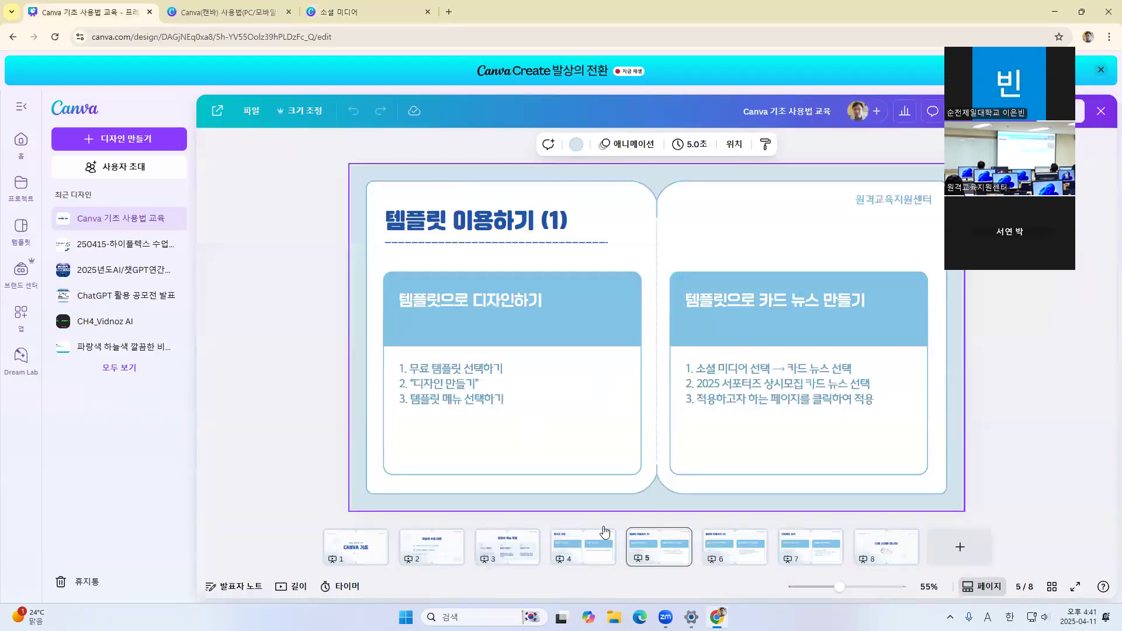
pyautogui.click(464, 391)
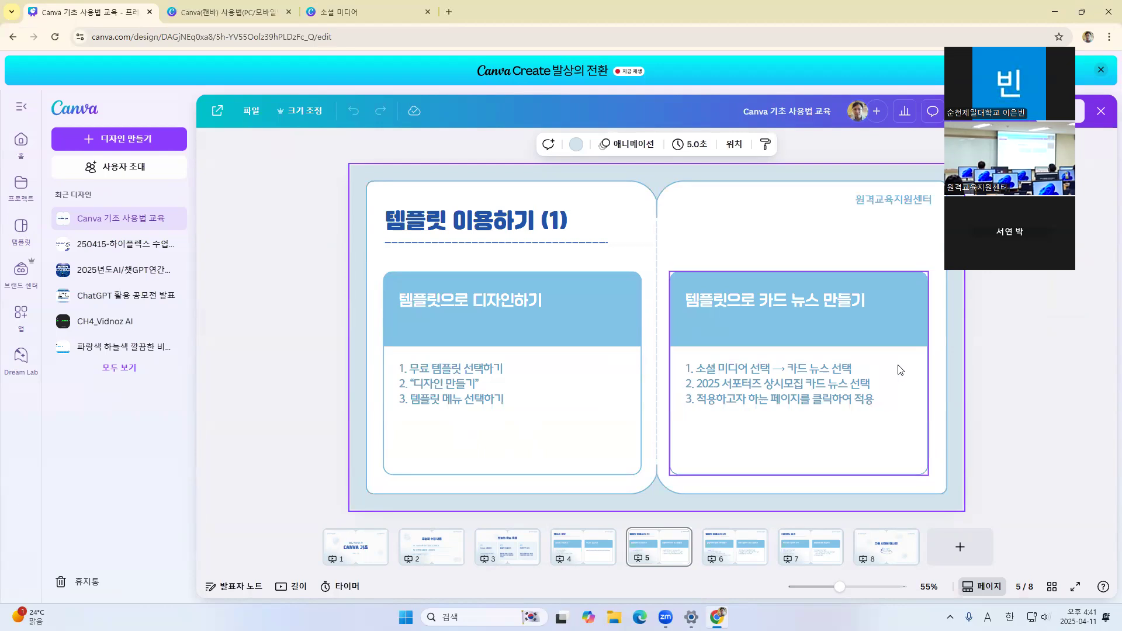
pyautogui.hotkey('alt', 'Tab')
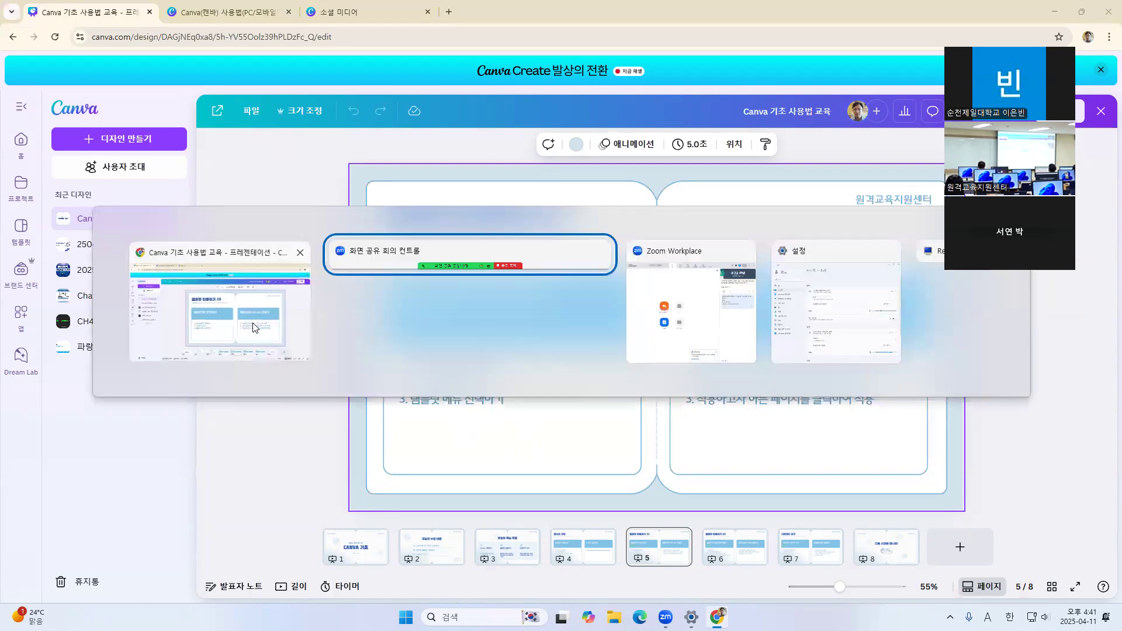
pyautogui.click(369, 9)
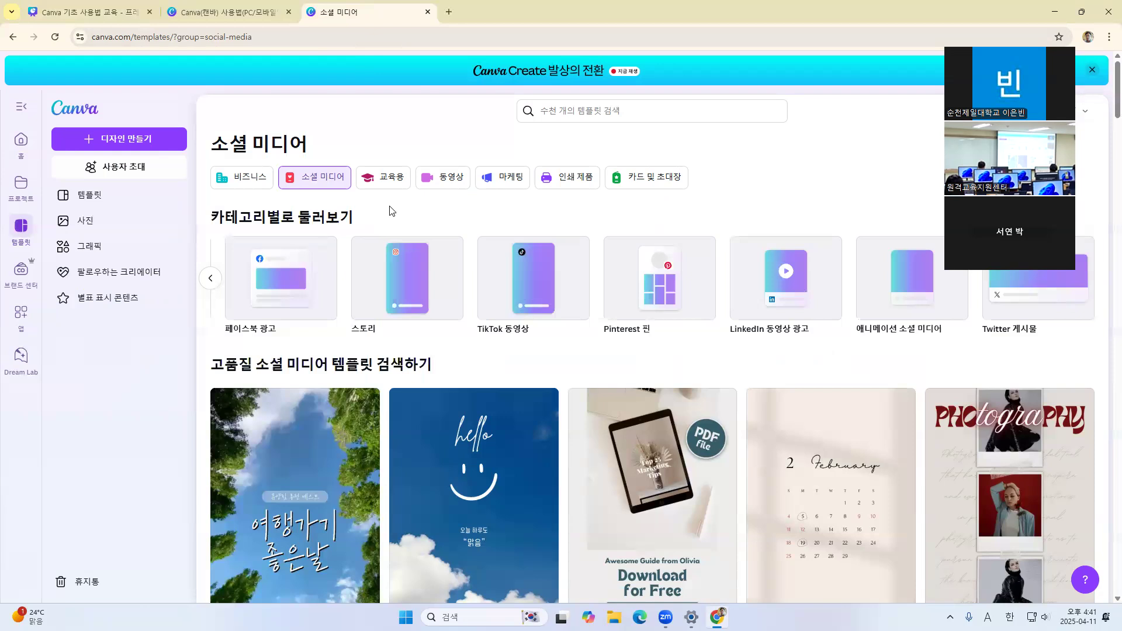
# Go to the home page and open the social media (소셜 미디어) formats for creating a new design
pyautogui.click(21, 147)
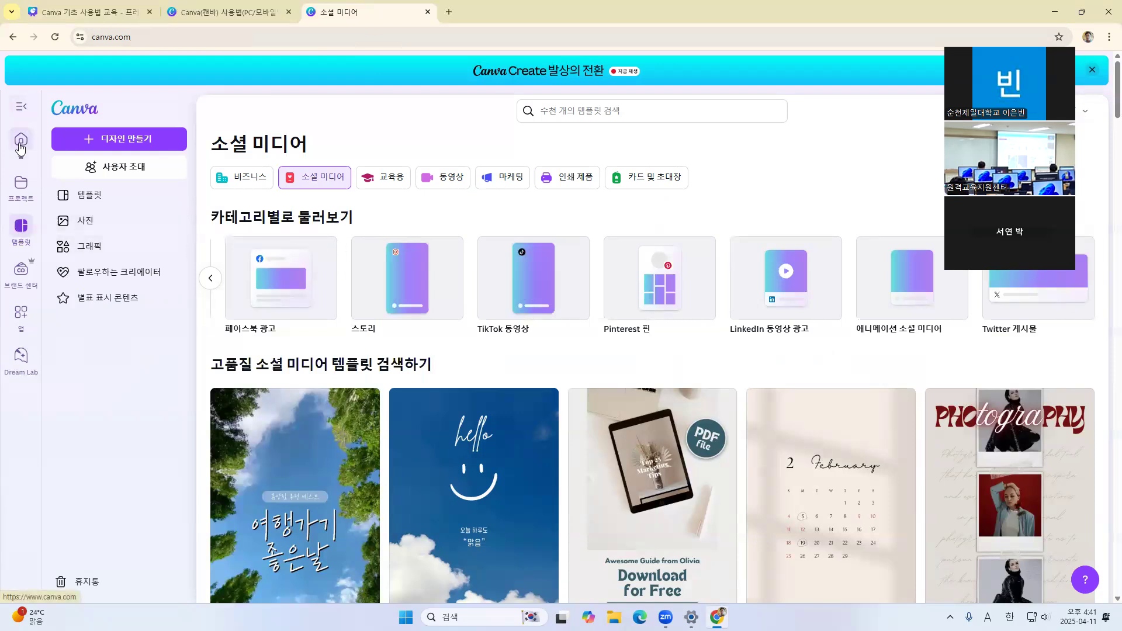
pyautogui.click(533, 257)
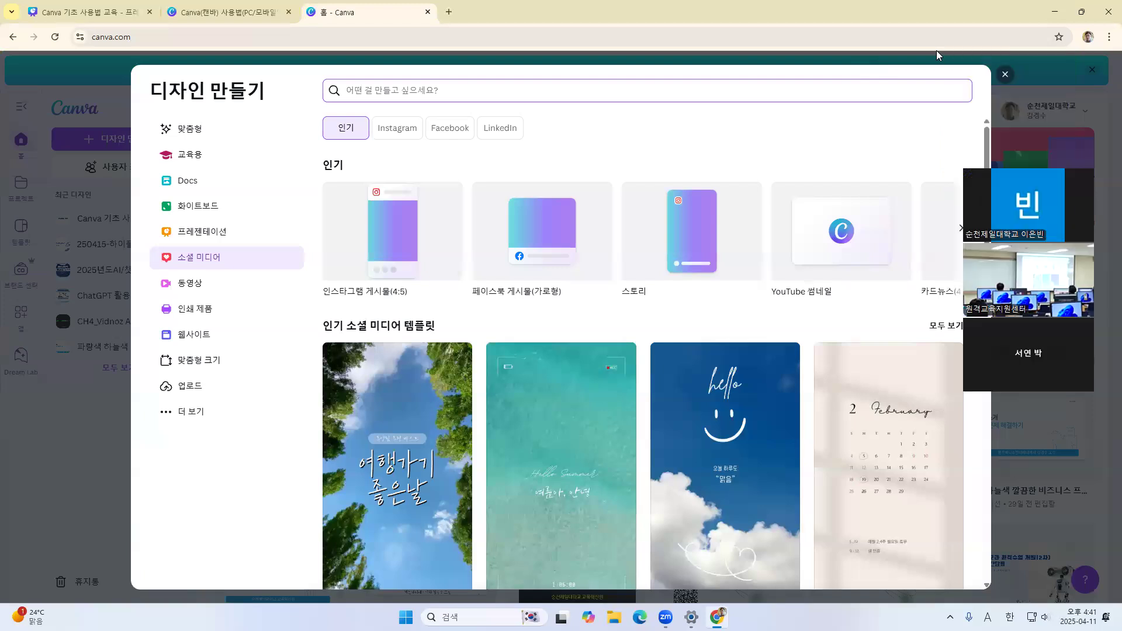
pyautogui.click(22, 138)
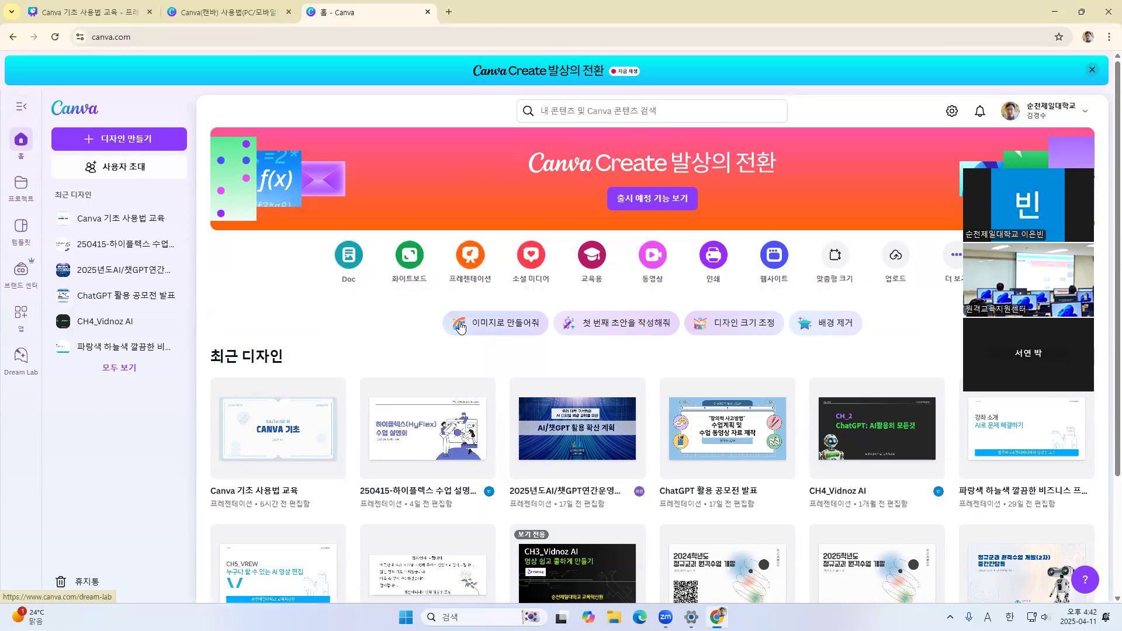
pyautogui.click(532, 258)
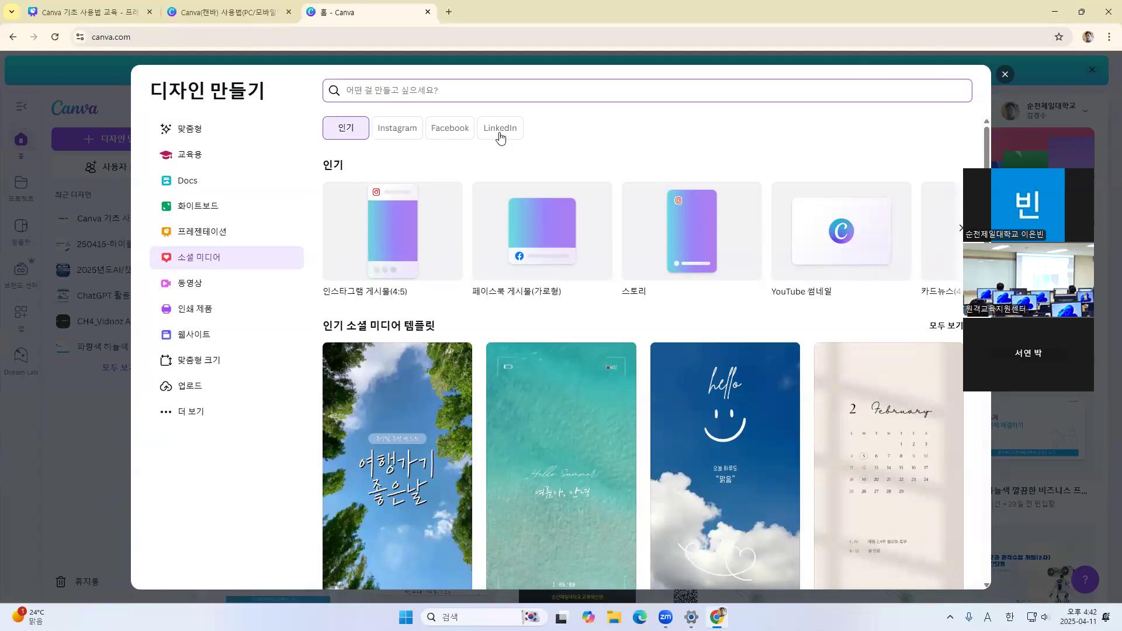
# Look through the popular social media formats and create a blank 카드뉴스(4:5) design
pyautogui.click(961, 230)
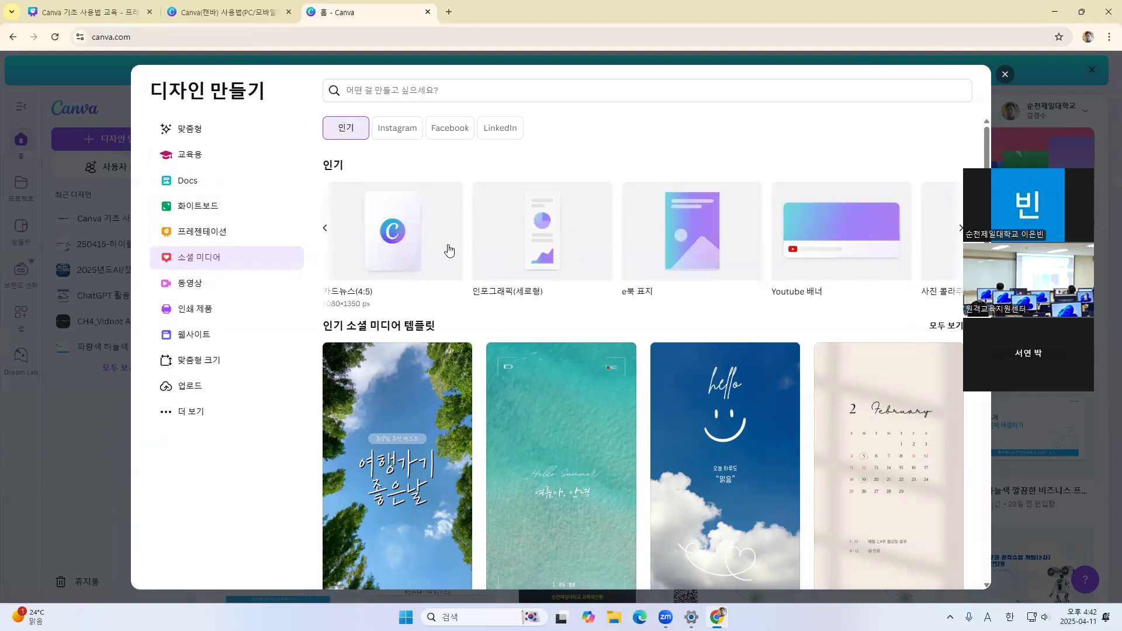
pyautogui.click(326, 233)
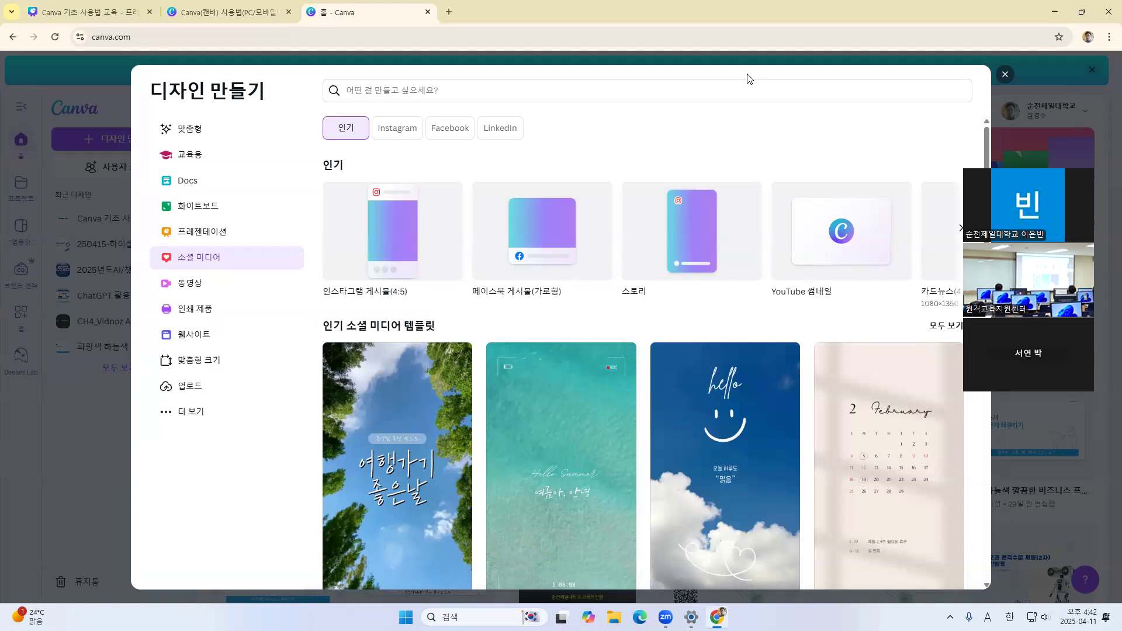
pyautogui.click(962, 231)
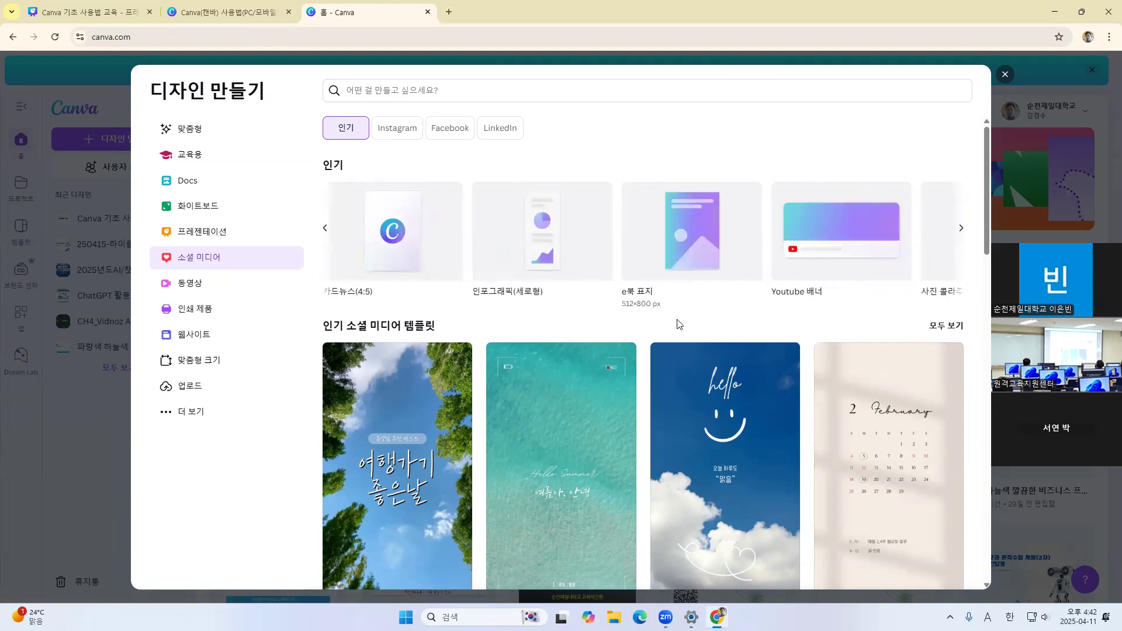
pyautogui.click(959, 234)
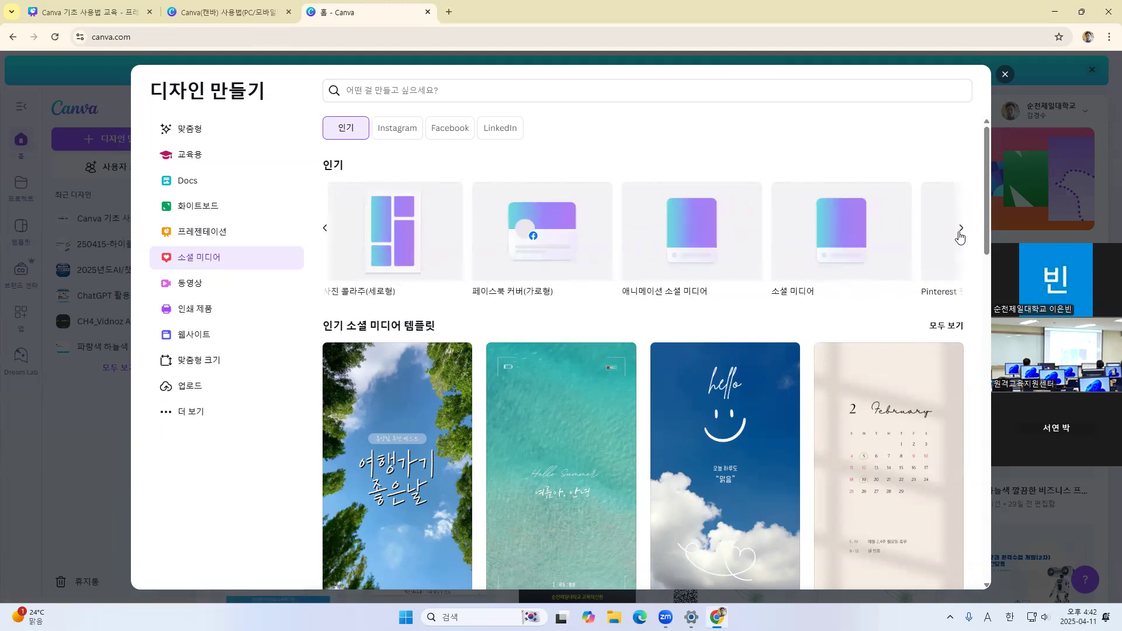
pyautogui.click(964, 232)
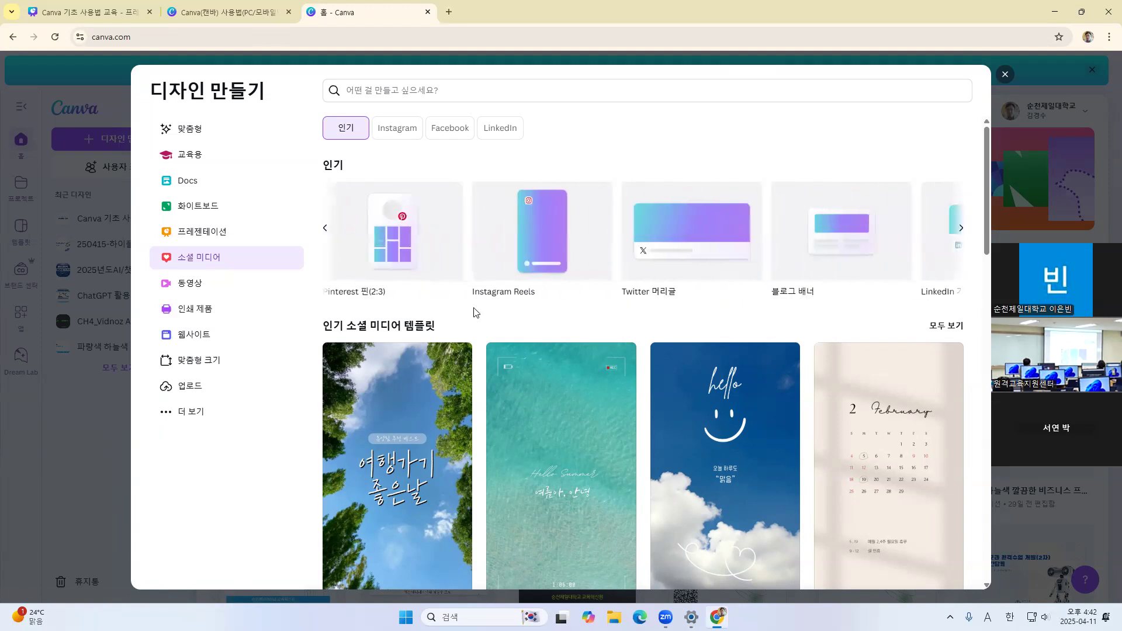
pyautogui.click(325, 230)
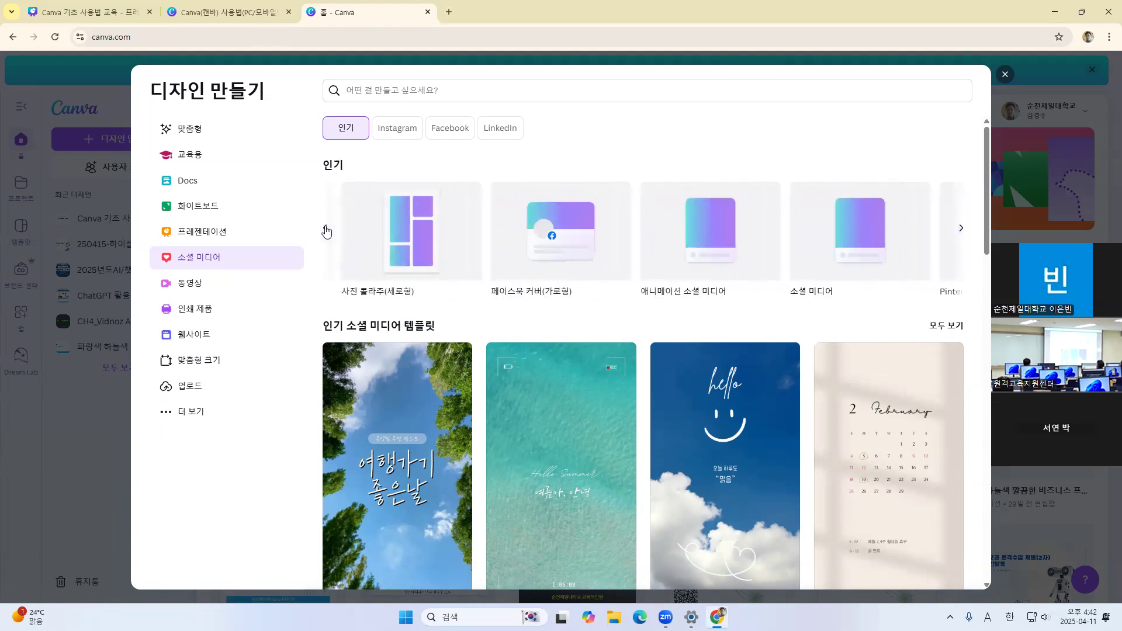
pyautogui.click(325, 229)
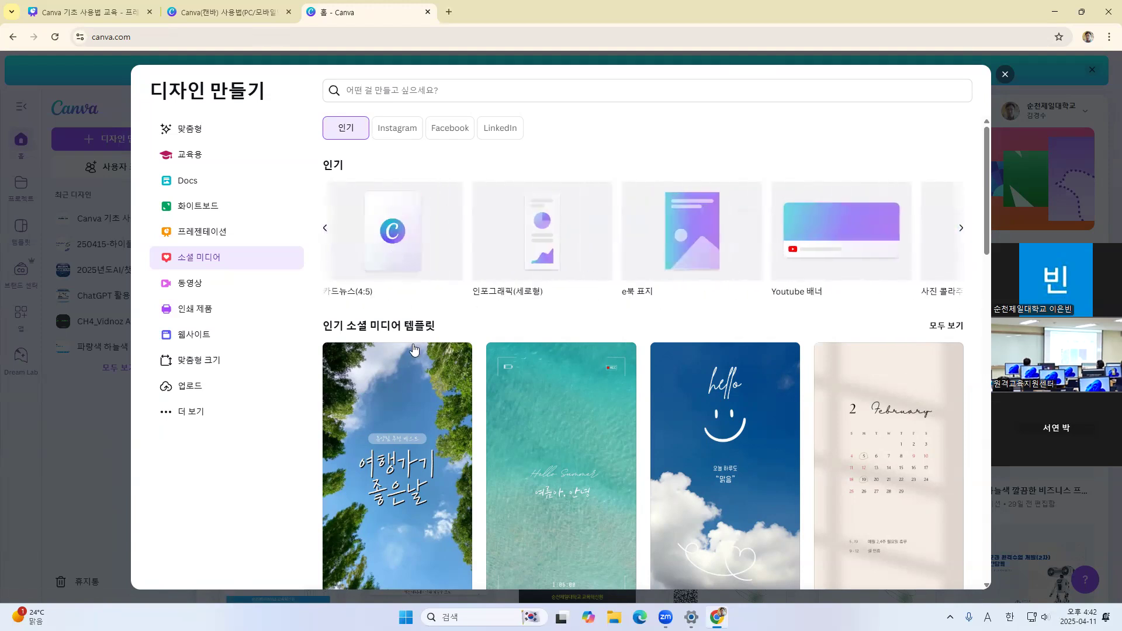
pyautogui.click(325, 234)
pyautogui.click(325, 234)
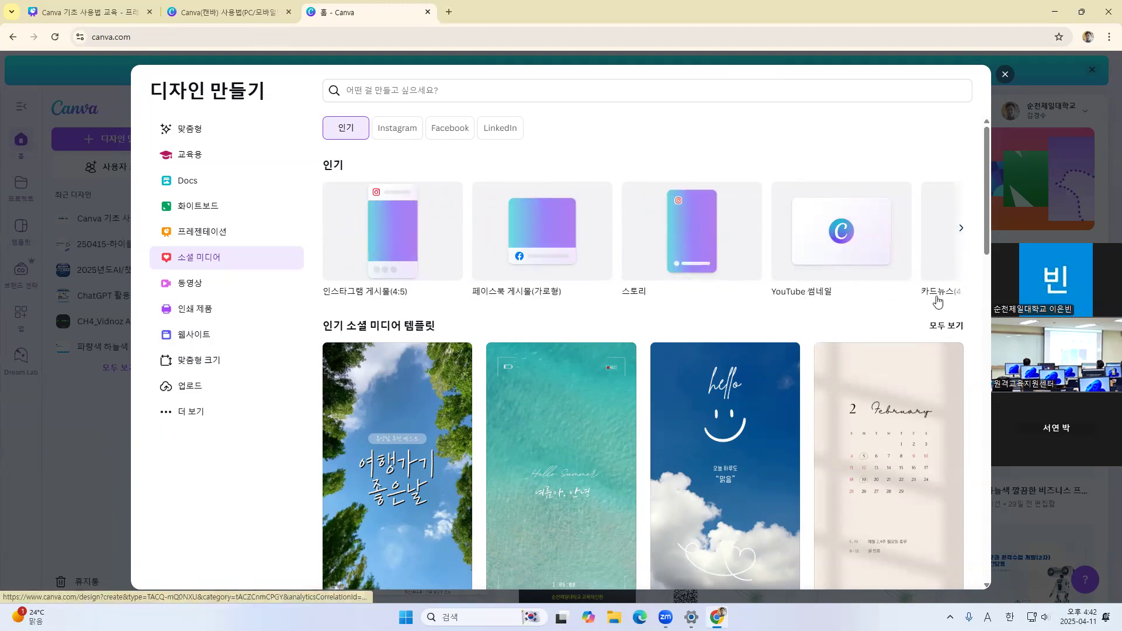
pyautogui.click(946, 249)
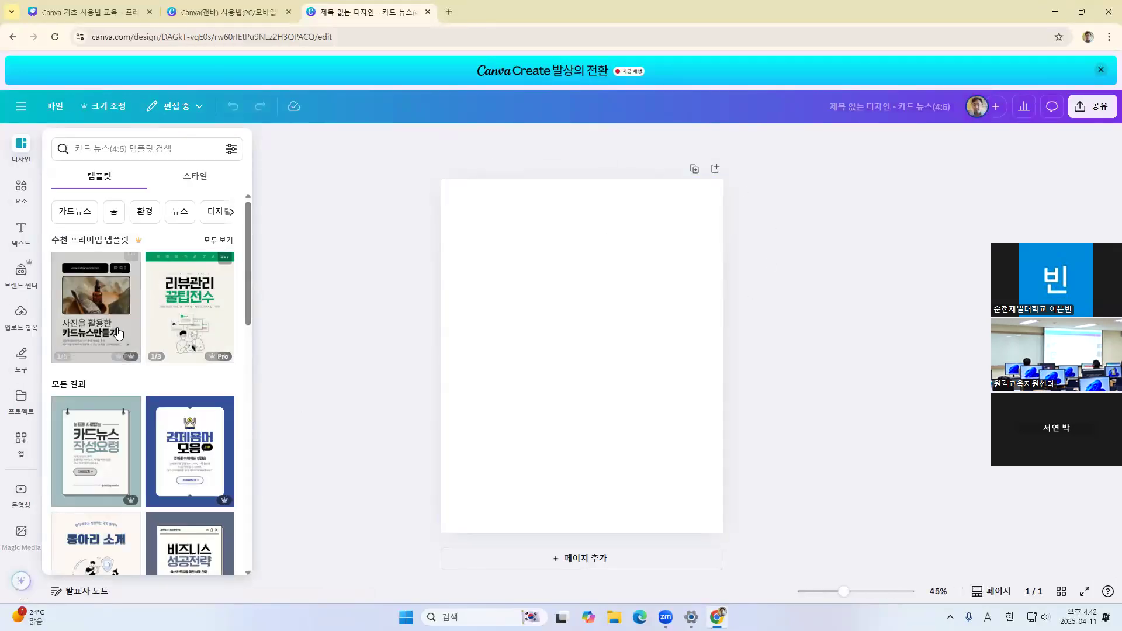
# Look through the recommended premium templates and all results for the card news (4:5) design
pyautogui.scroll(-2, 169, 436)
pyautogui.scroll(-10, 168, 435)
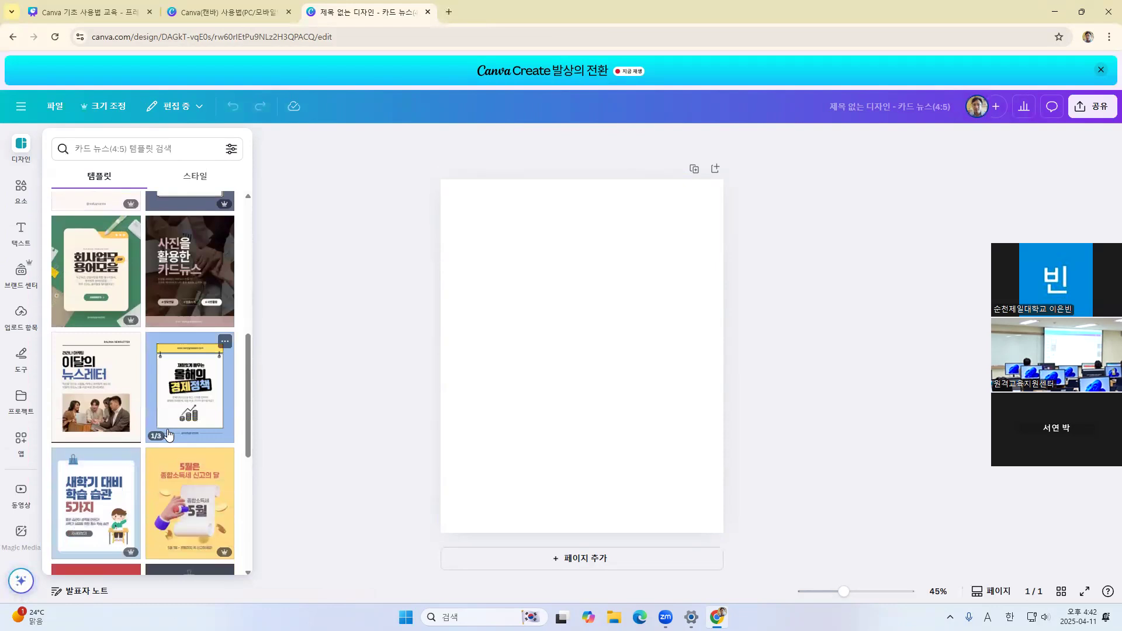
pyautogui.scroll(12, 169, 435)
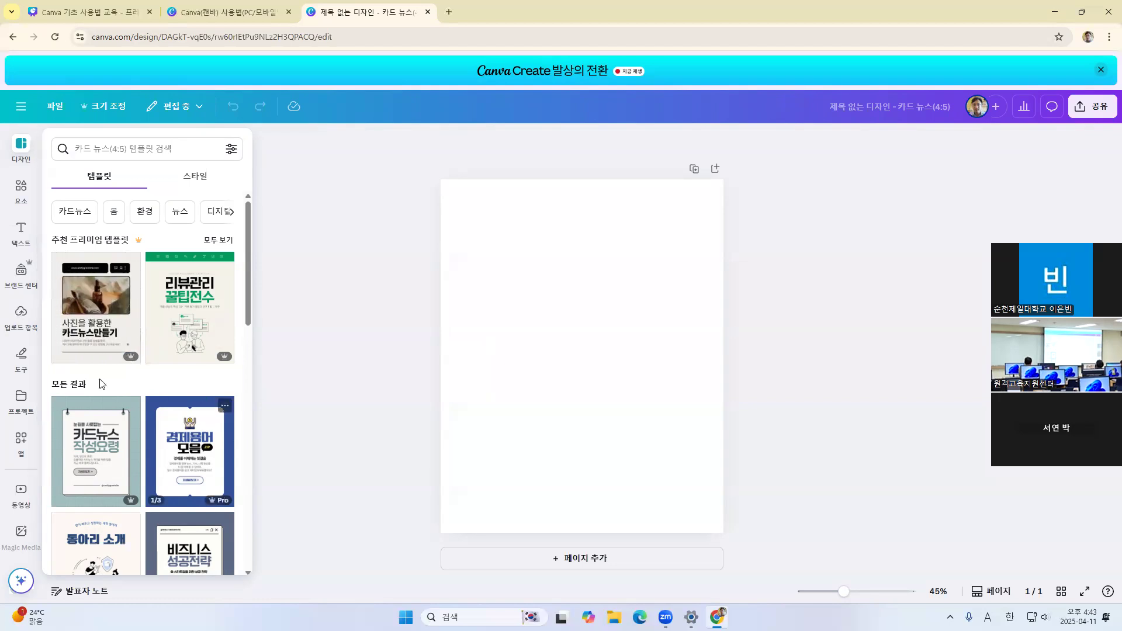
pyautogui.scroll(-5, 102, 384)
pyautogui.scroll(-2, 193, 411)
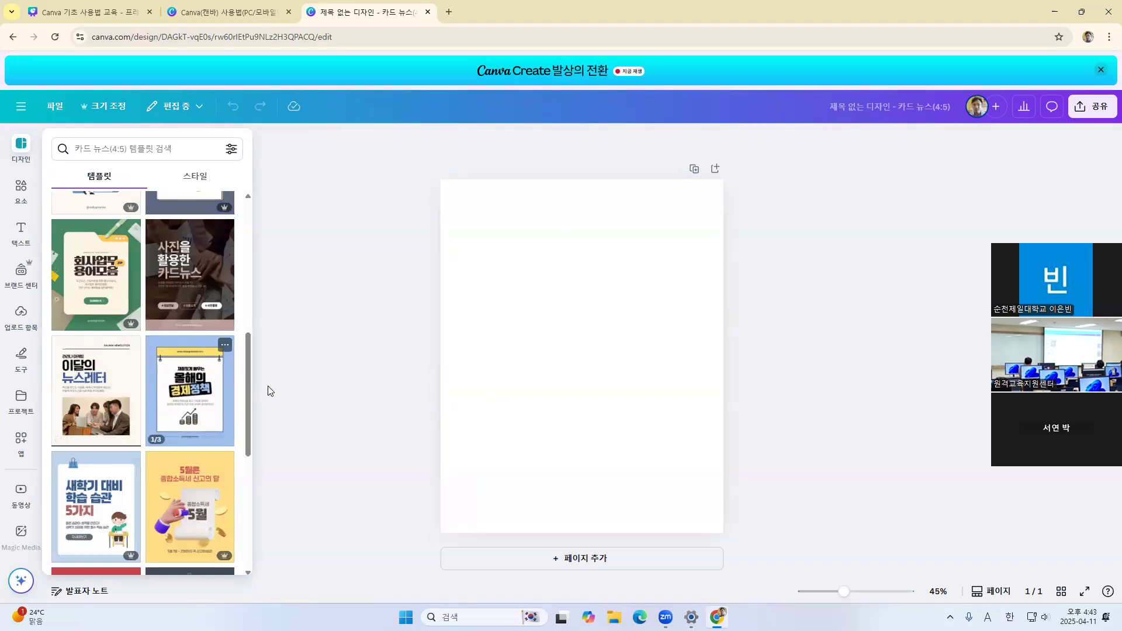
pyautogui.scroll(4, 184, 354)
pyautogui.scroll(3, 184, 354)
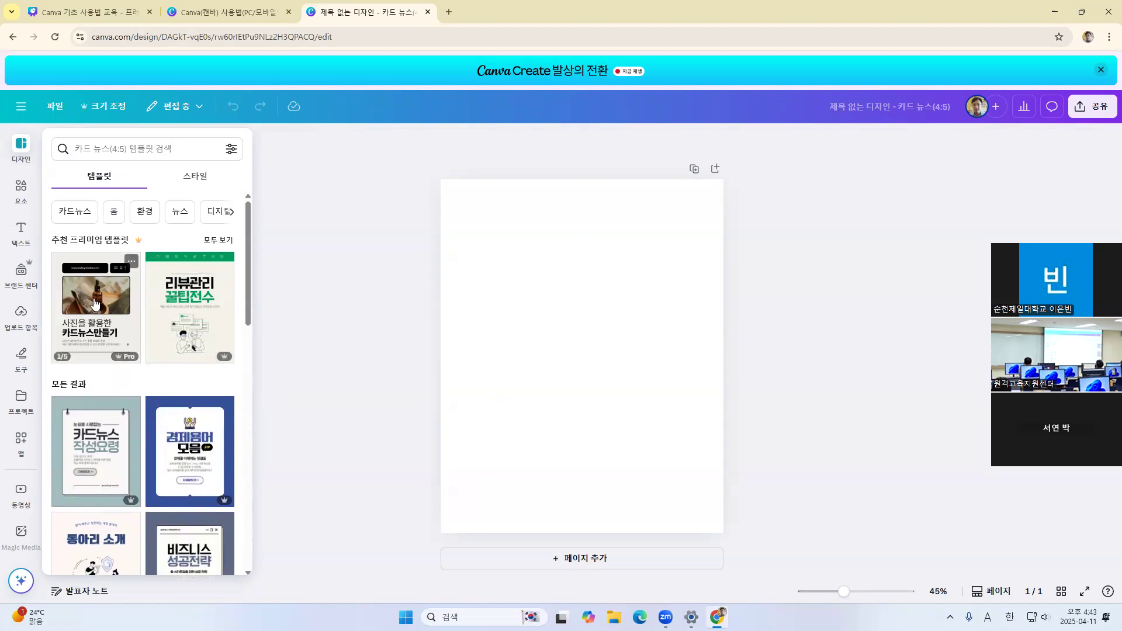
pyautogui.scroll(-2, 160, 388)
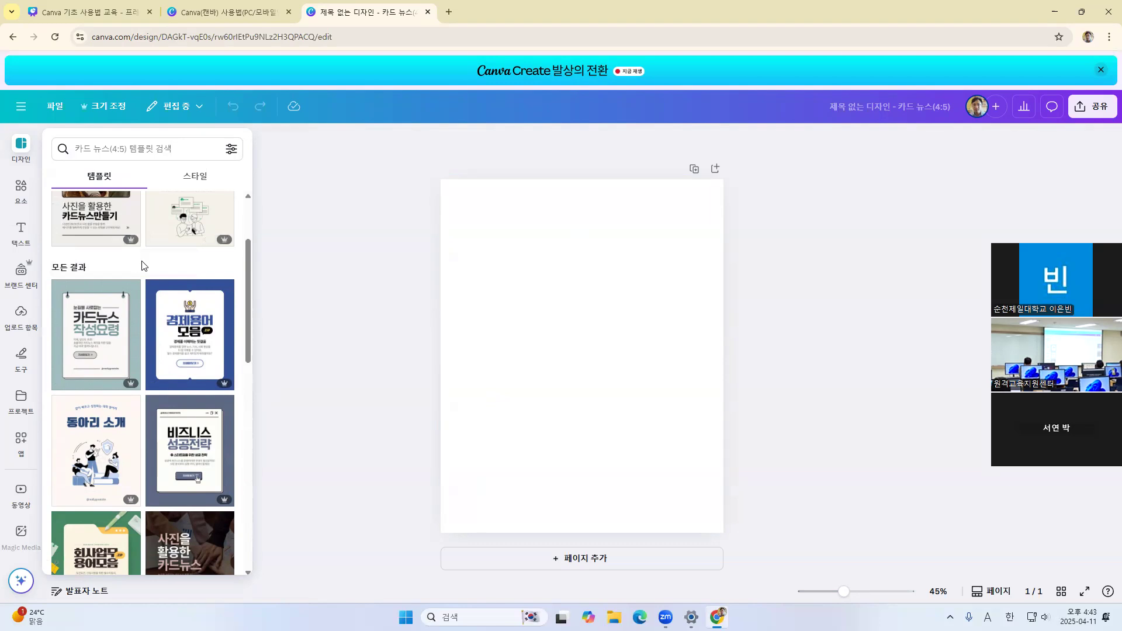
pyautogui.scroll(-5, 142, 266)
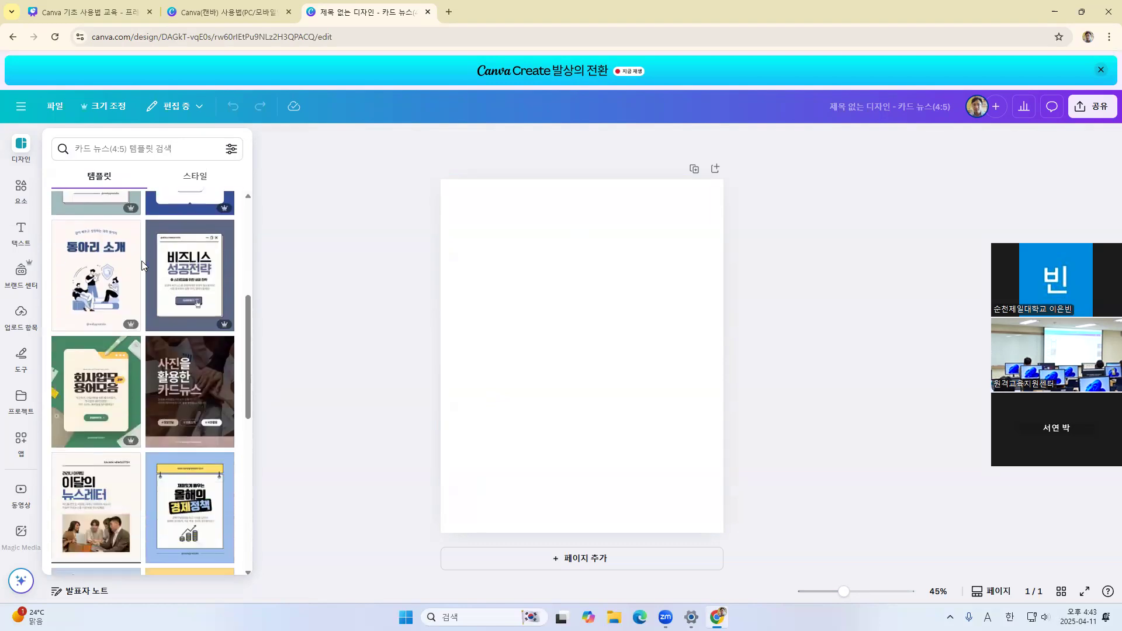
pyautogui.scroll(1, 152, 297)
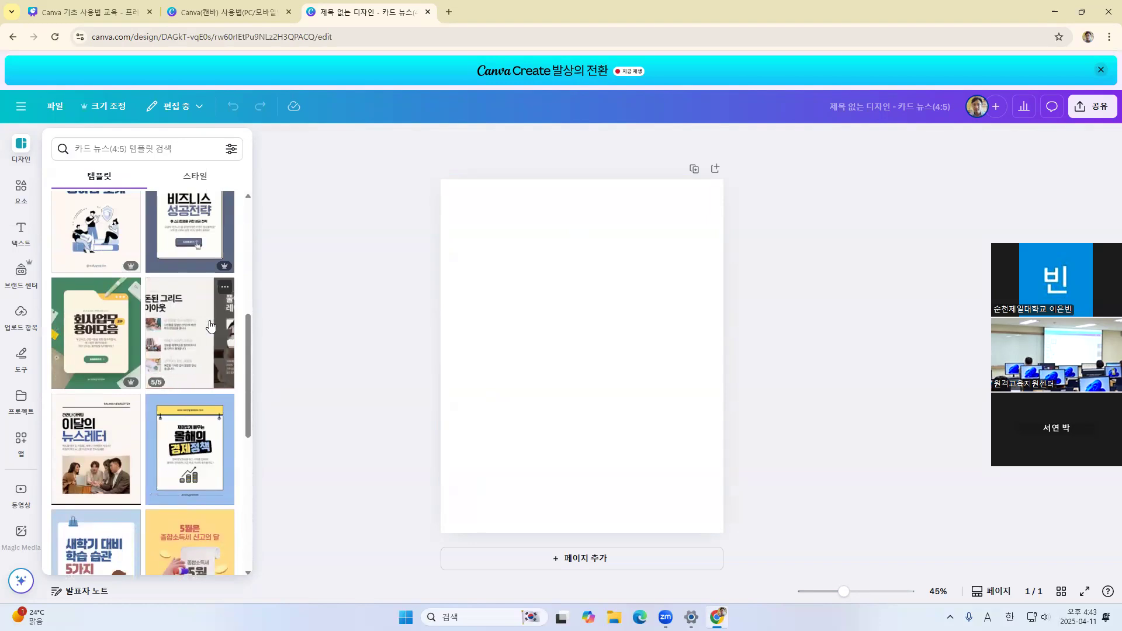
# Look through the card news (4:5) templates, comparing their cover designs and page previews
pyautogui.scroll(-1, 211, 325)
pyautogui.scroll(-1, 211, 325)
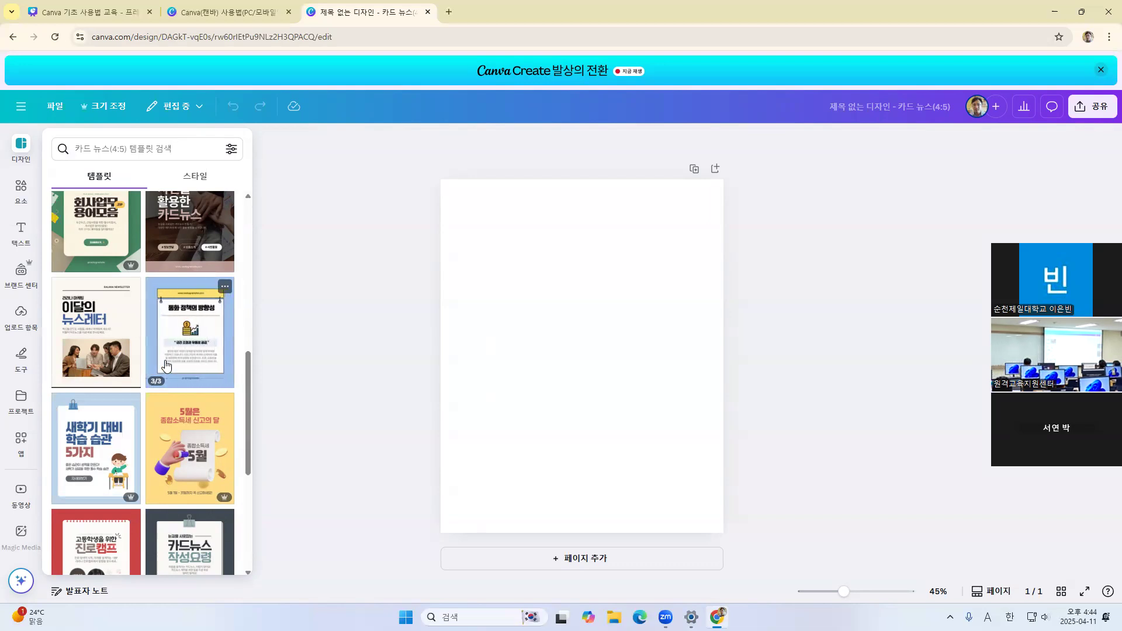
pyautogui.scroll(-1, 167, 351)
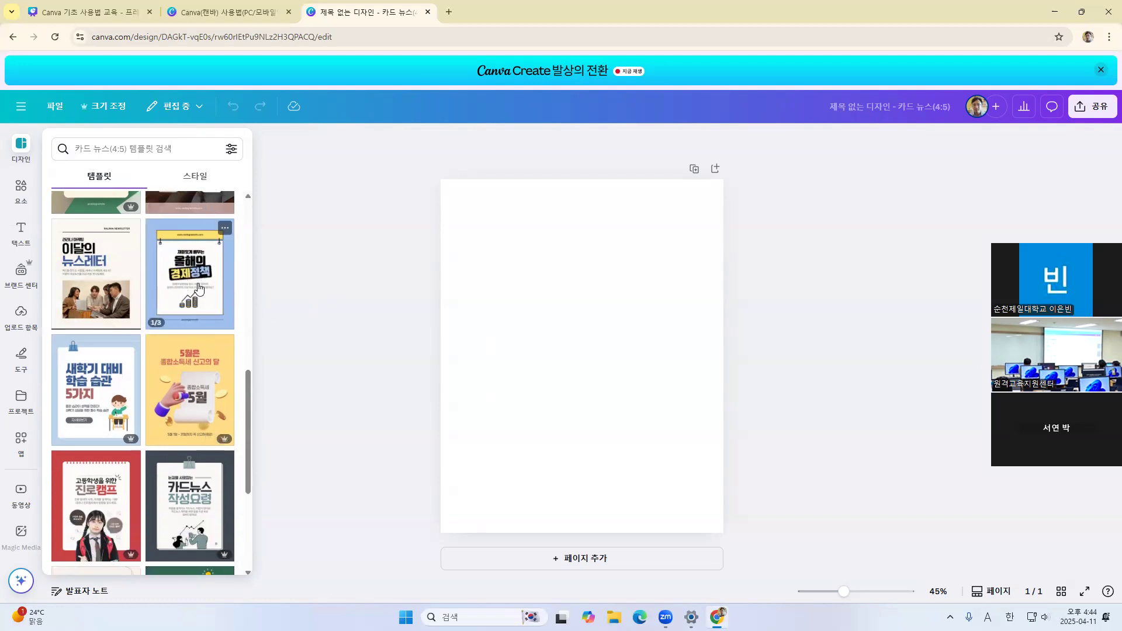
pyautogui.scroll(-6, 199, 287)
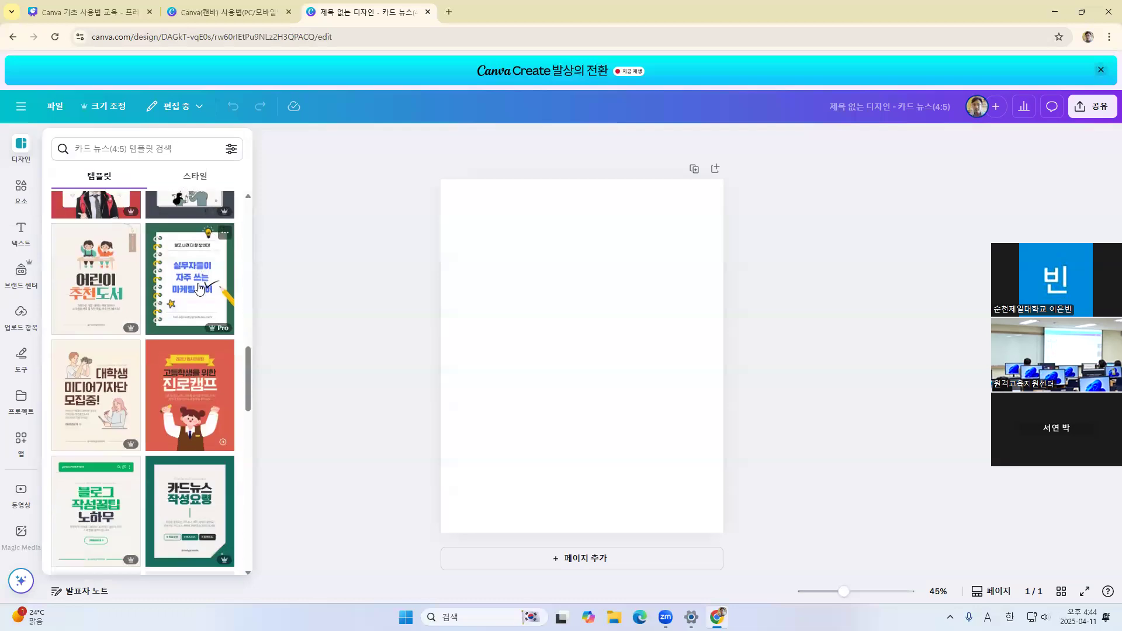
pyautogui.scroll(-3, 200, 305)
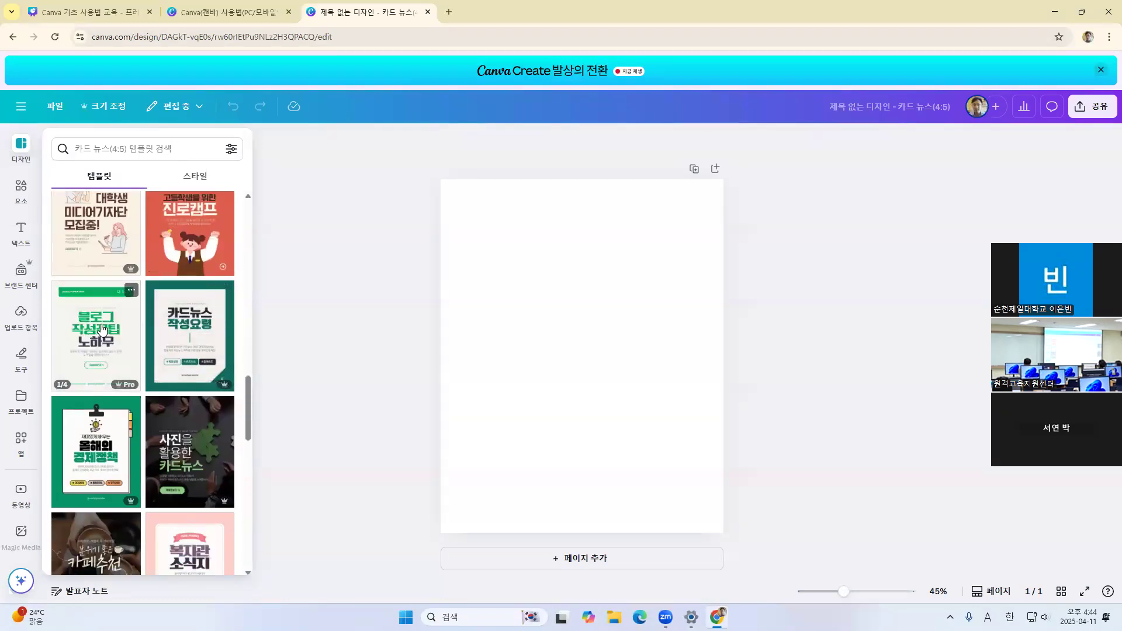
pyautogui.scroll(-6, 192, 322)
pyautogui.scroll(-2, 206, 314)
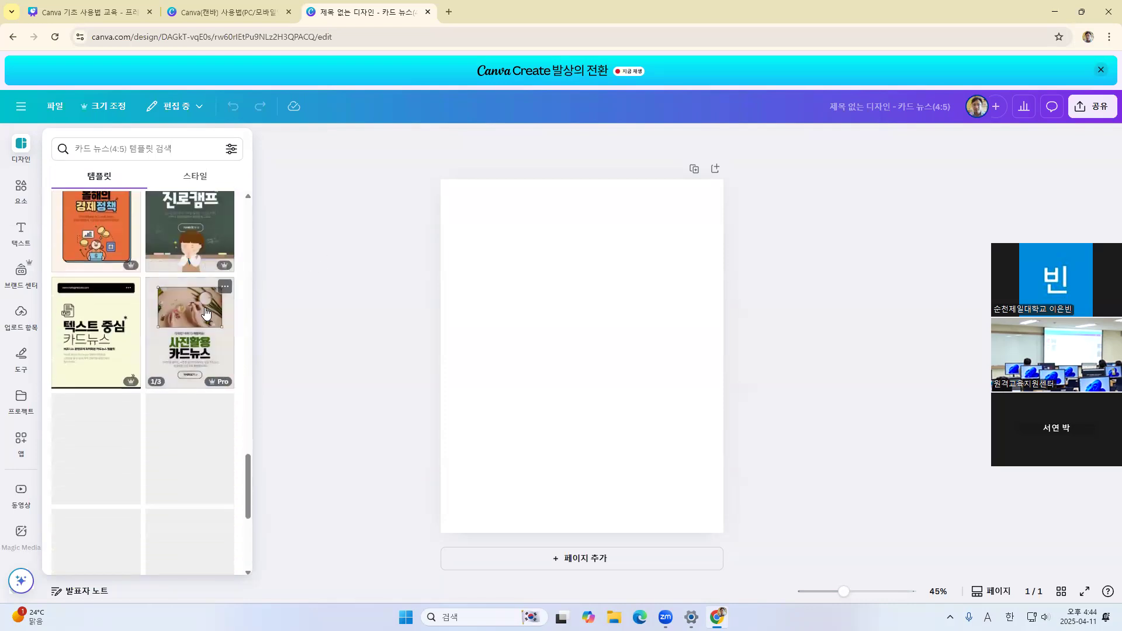
pyautogui.scroll(8, 206, 314)
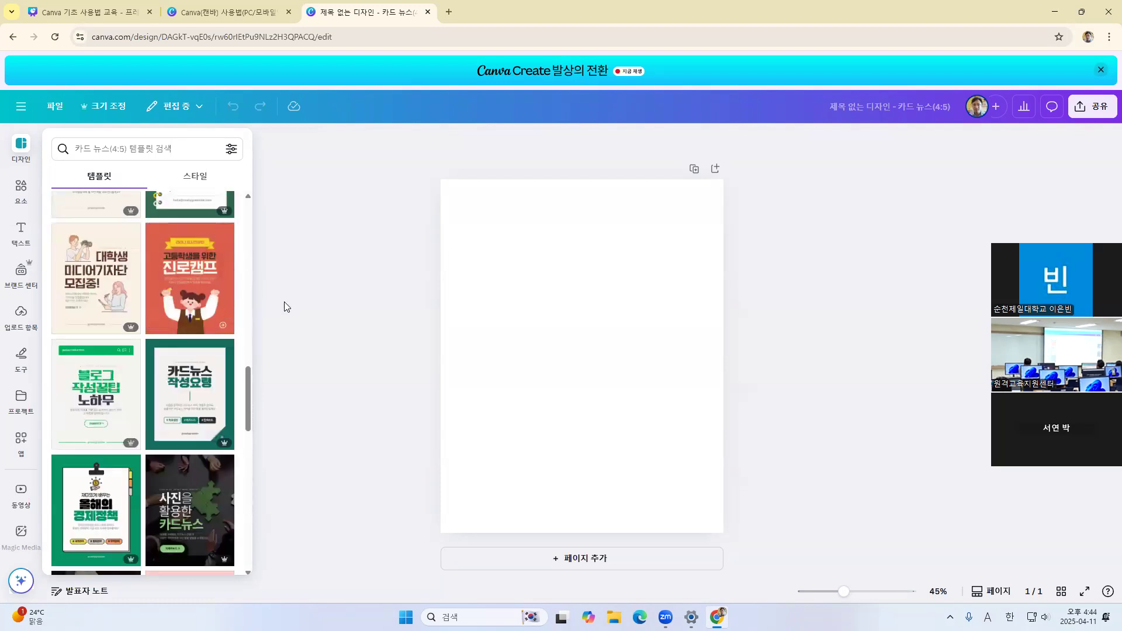
pyautogui.scroll(3, 160, 314)
pyautogui.scroll(3, 228, 438)
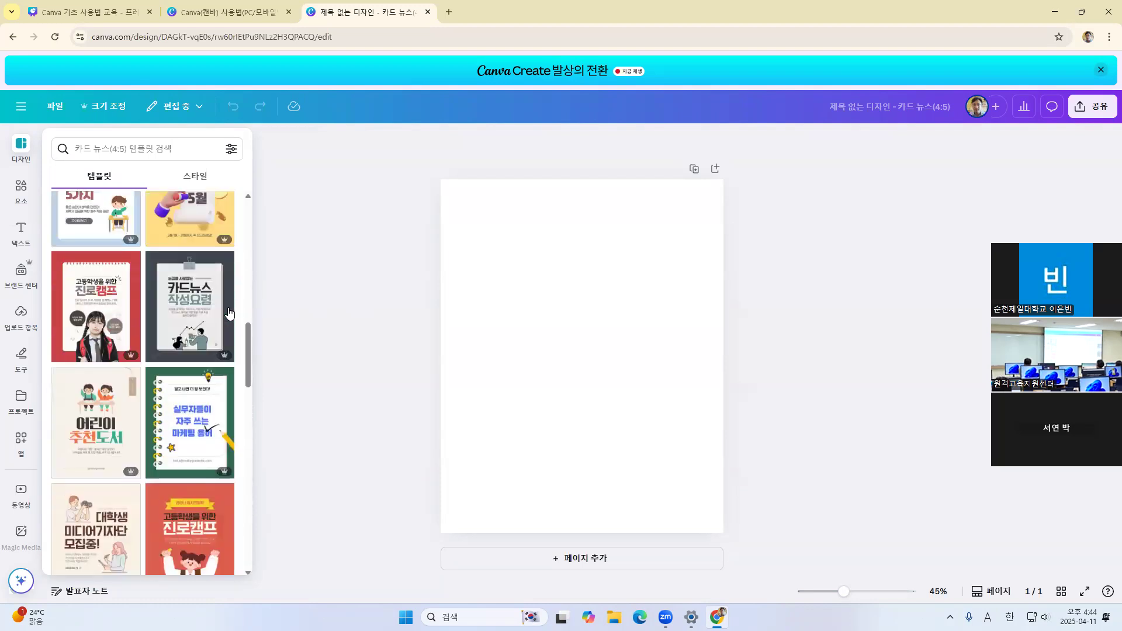
pyautogui.scroll(2, 198, 303)
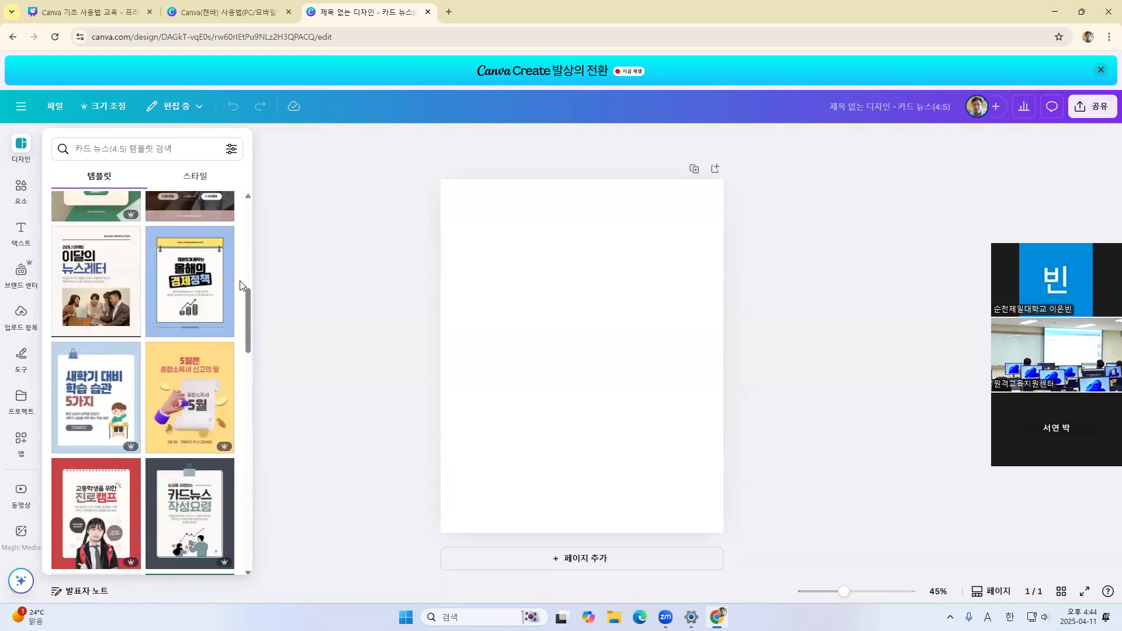
pyautogui.scroll(2, 176, 263)
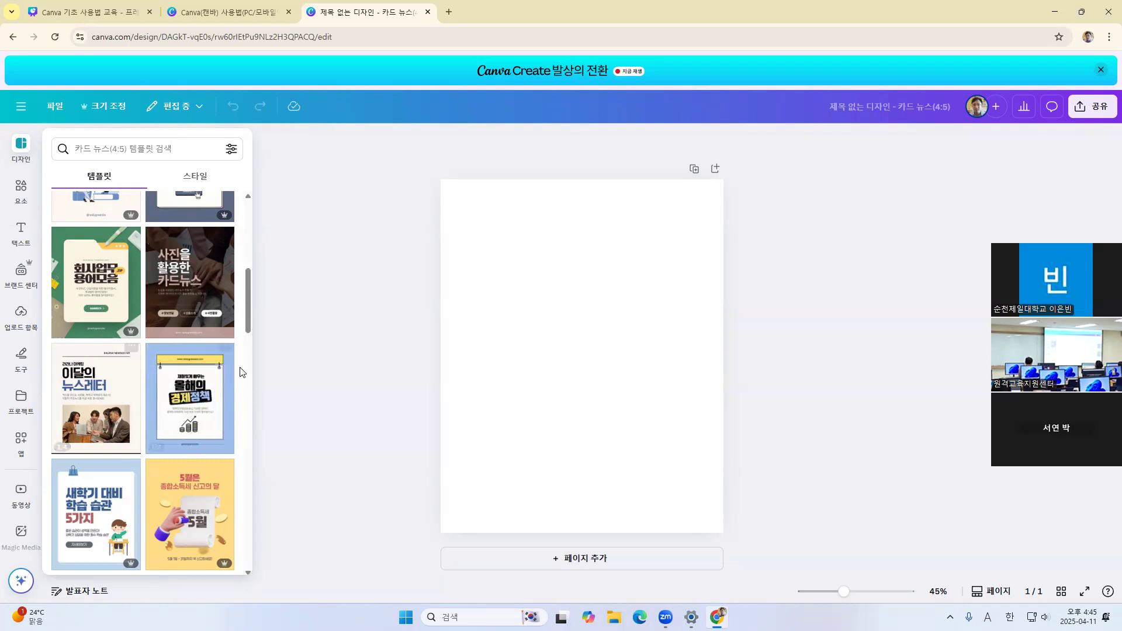
# Open the blue and ivory 이달의 뉴스레터 template and apply its cover page to the blank design
pyautogui.click(105, 392)
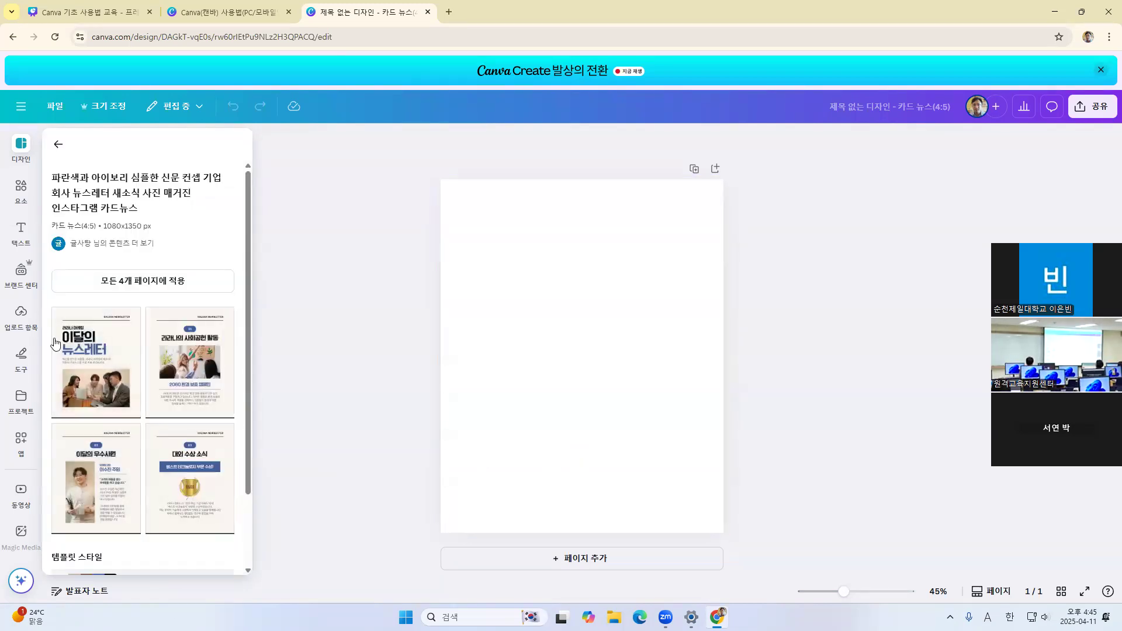
pyautogui.scroll(-2, 117, 342)
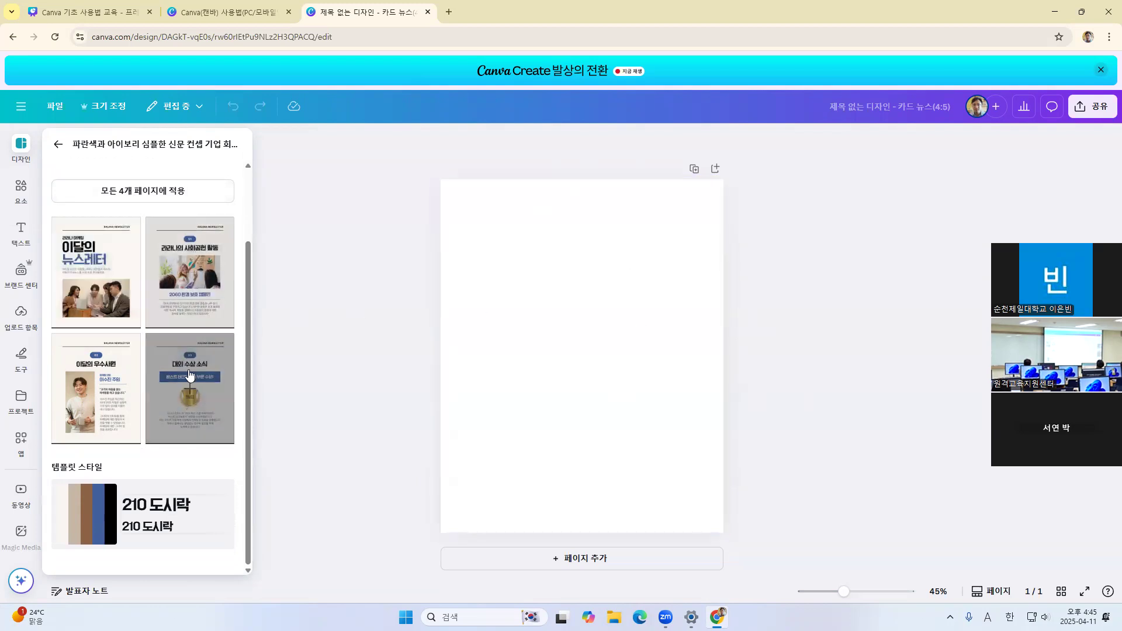
pyautogui.click(115, 282)
pyautogui.click(693, 303)
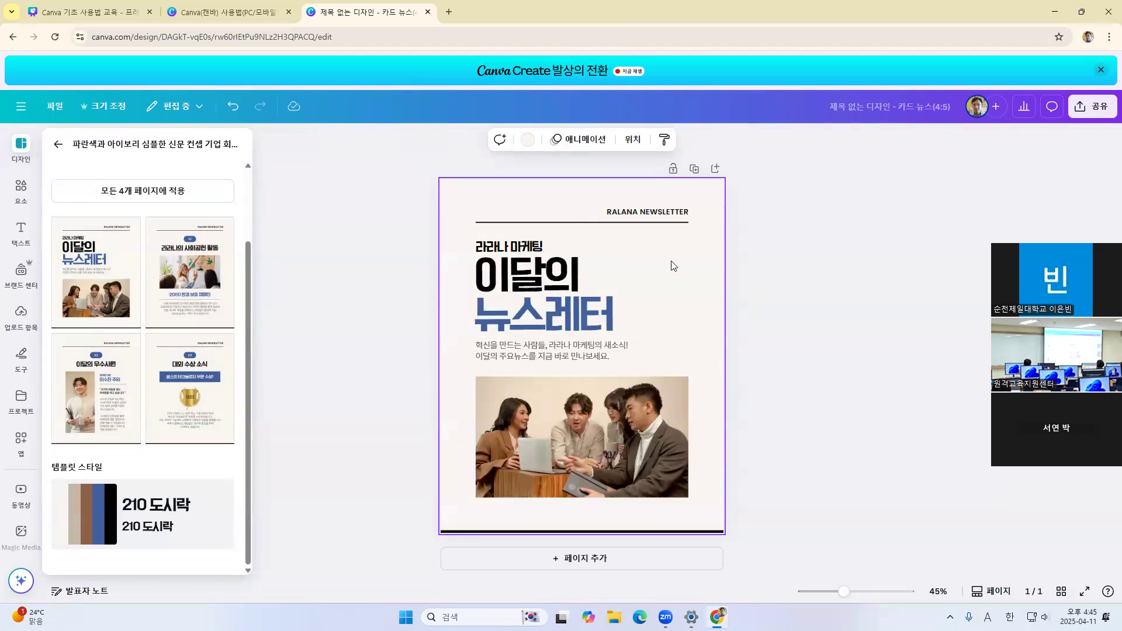
# Replace the RALANA NEWSLETTER header text with "순천제일대학교 웹툰애니&멀티미디어과 소식"
pyautogui.click(645, 213)
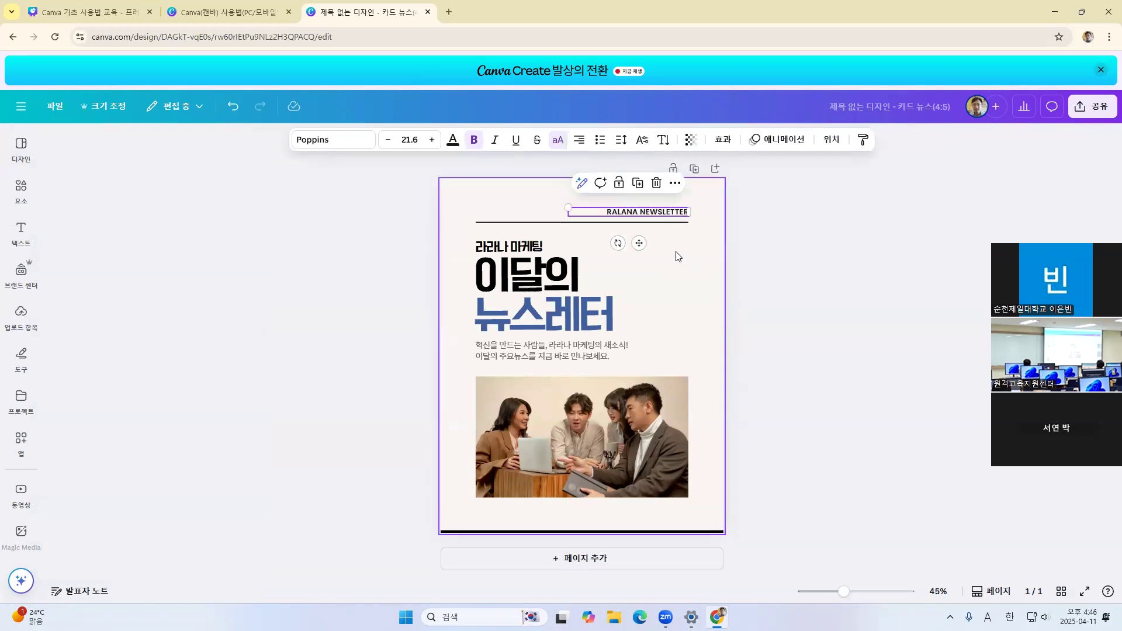
pyautogui.doubleClick(642, 211)
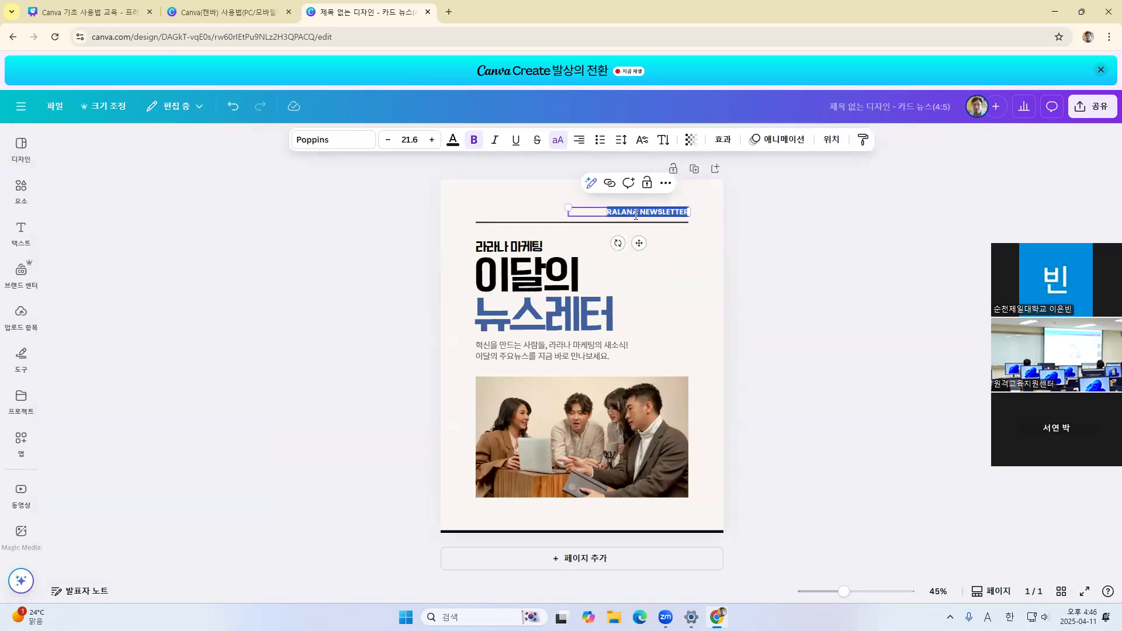
pyautogui.click(792, 234)
pyautogui.doubleClick(630, 212)
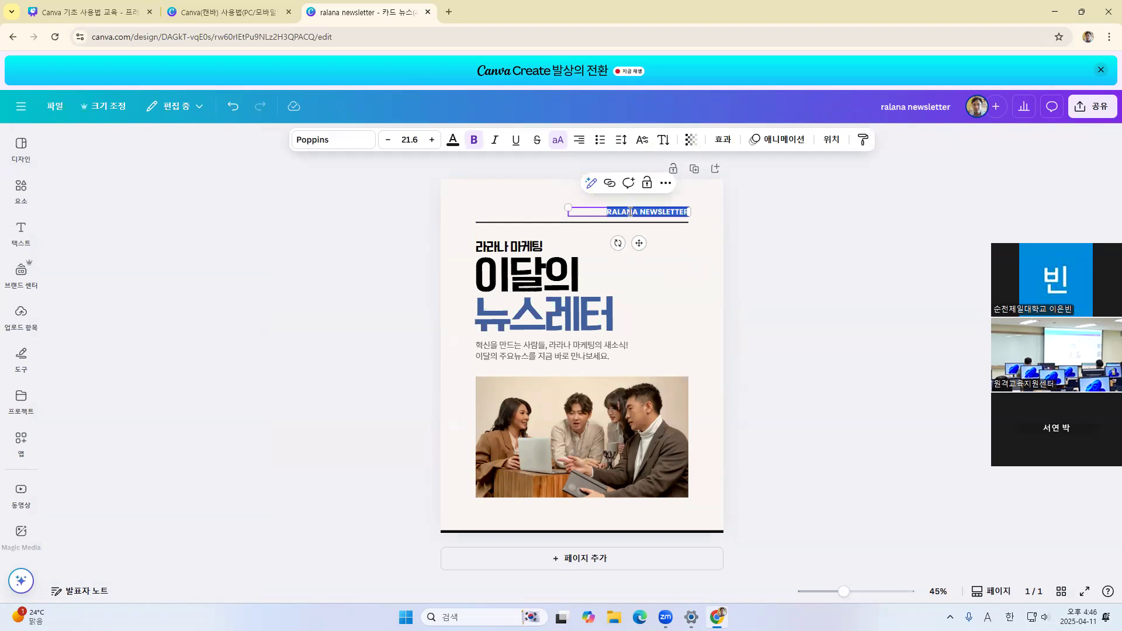
pyautogui.press('Hangul')
pyautogui.write('수ㄴ찮ㅇ;ㄹ')
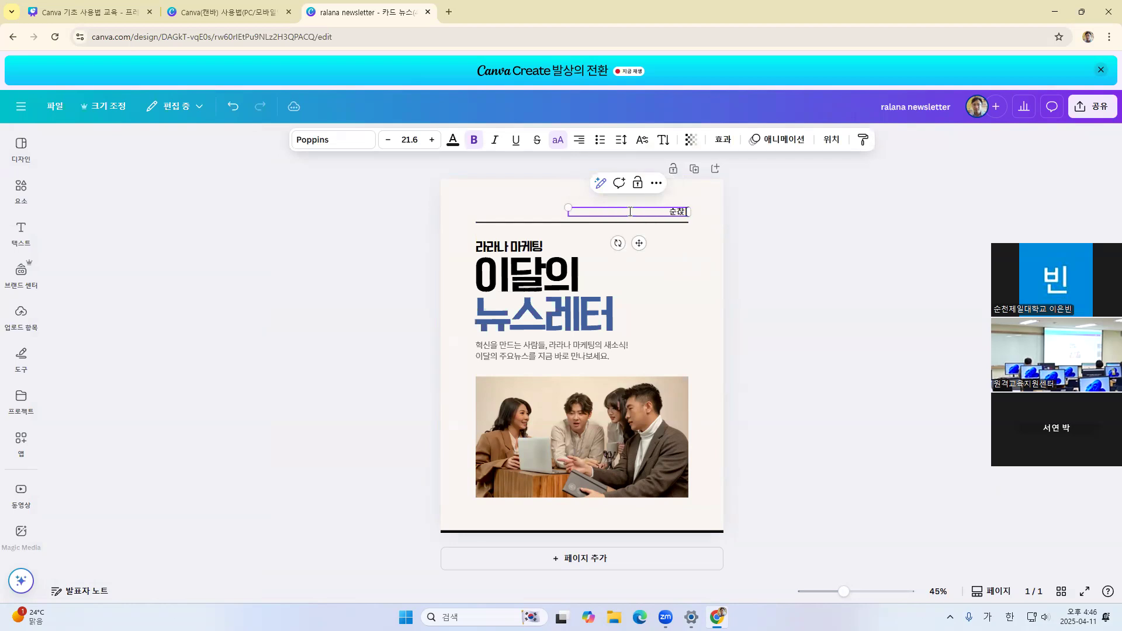
pyautogui.write('ㄹ대학')
pyautogui.write('ㅏㄱ교')
pyautogui.write(' 웹툰애니')
pyautogui.write('&')
pyautogui.write('멀티미디어')
pyautogui.write('과 소지')
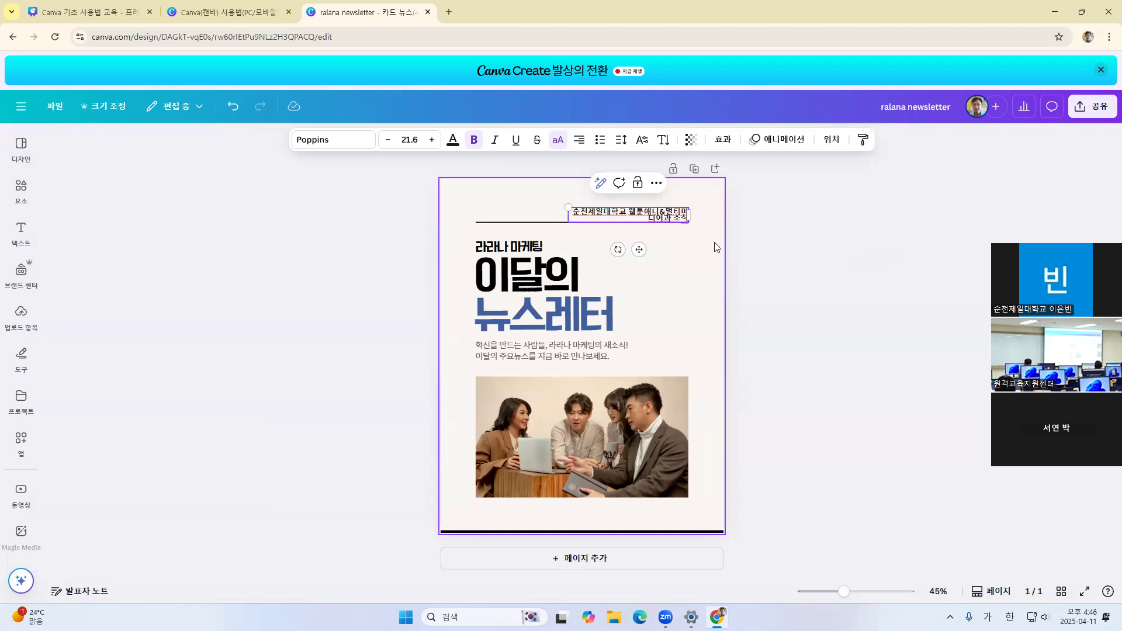
pyautogui.click(810, 219)
# Enlarge the header text to size 30.8 and widen its text box until the text fits on one line
pyautogui.click(666, 220)
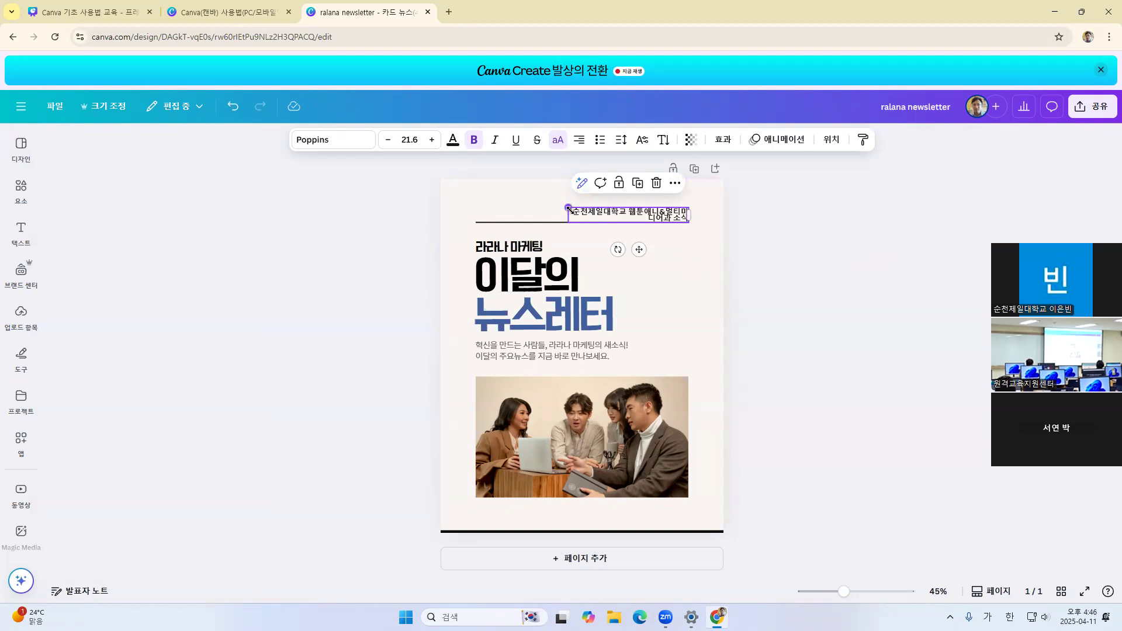
pyautogui.moveTo(567, 206); pyautogui.dragTo(526, 173)
pyautogui.moveTo(453, 152); pyautogui.dragTo(527, 202)
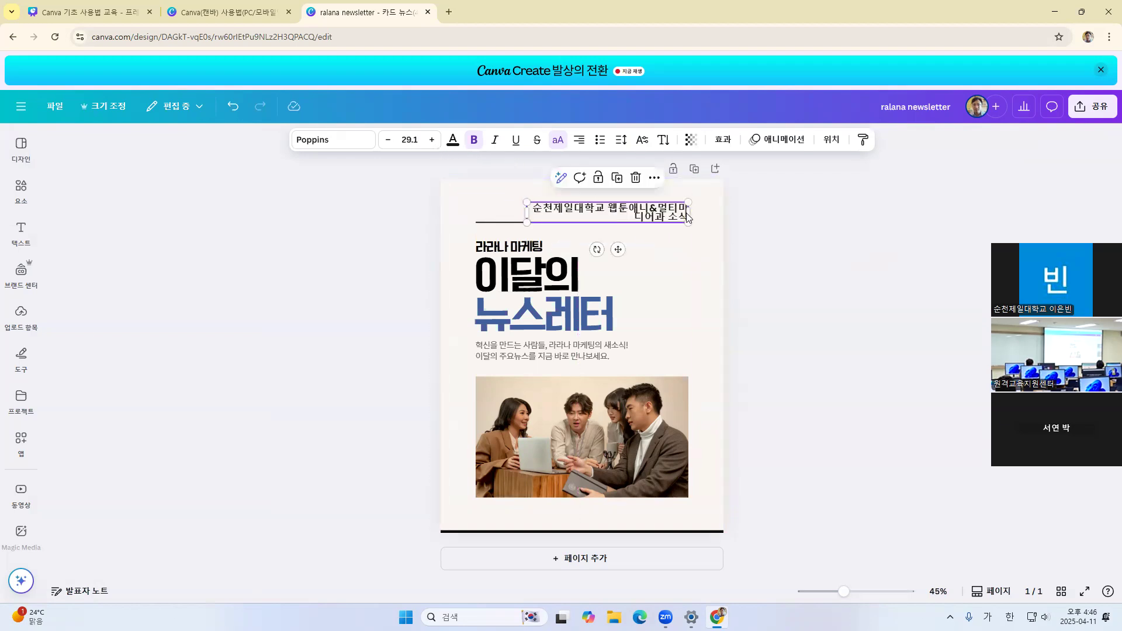
pyautogui.moveTo(689, 213); pyautogui.dragTo(637, 208)
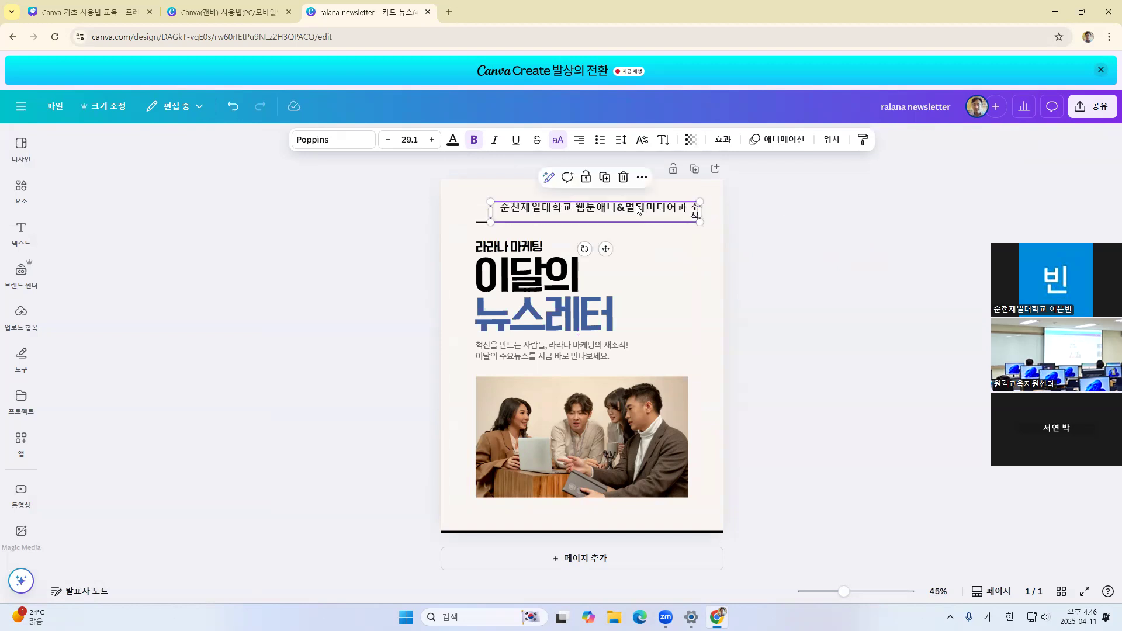
pyautogui.moveTo(700, 202); pyautogui.dragTo(701, 206)
pyautogui.click(609, 203)
pyautogui.moveTo(490, 201)
pyautogui.mouseDown()
pyautogui.moveTo(538, 208)
pyautogui.moveTo(479, 200)
pyautogui.mouseUp()
pyautogui.moveTo(704, 212); pyautogui.dragTo(718, 212)
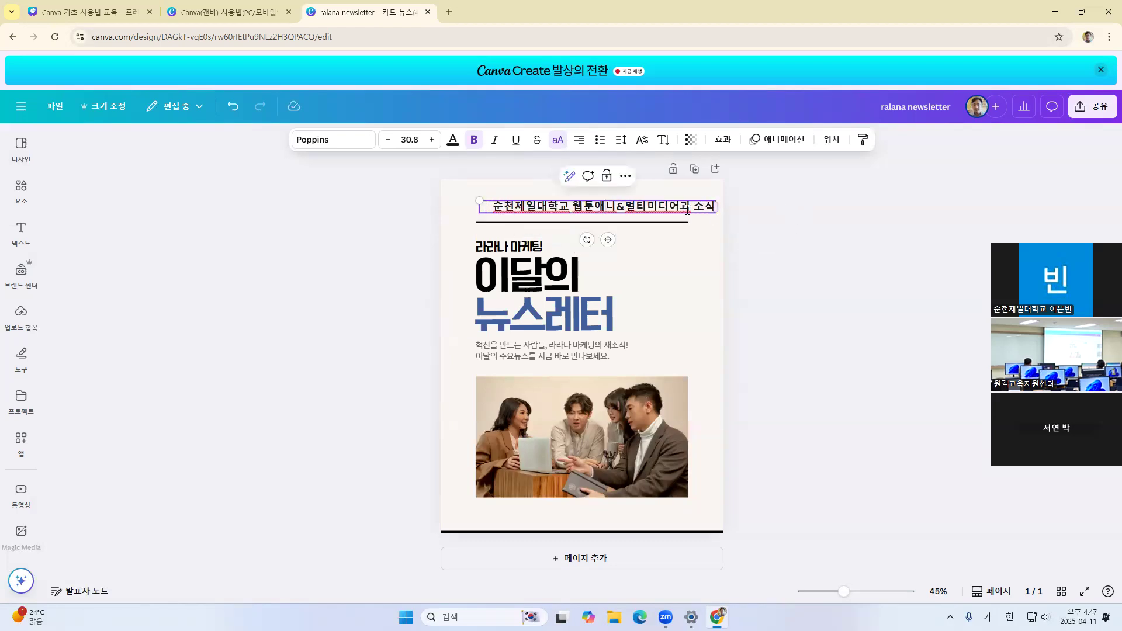
# Shrink the header text to size 25.3 and move it down onto the horizontal line, ending at the line's right end
pyautogui.moveTo(479, 200); pyautogui.dragTo(521, 202)
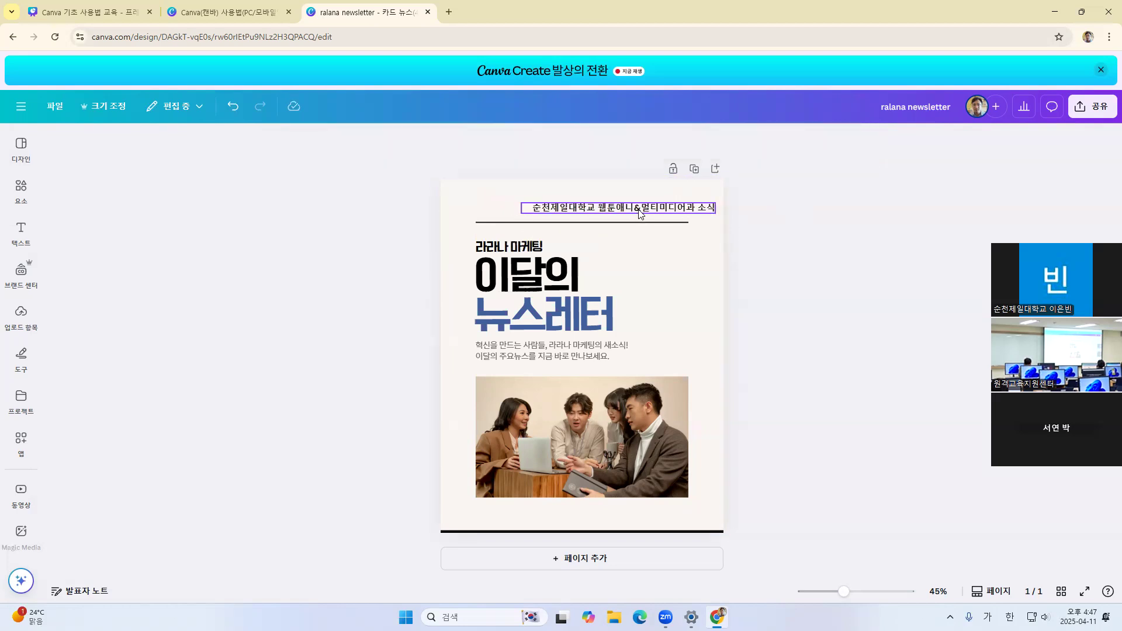
pyautogui.moveTo(629, 240); pyautogui.dragTo(608, 247)
pyautogui.click(884, 242)
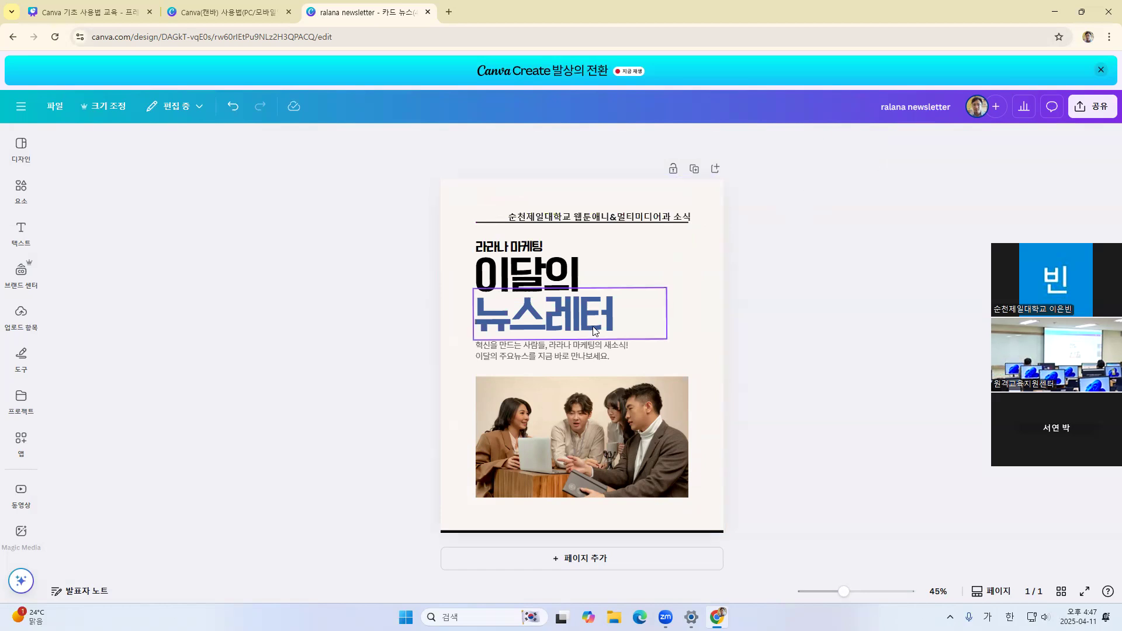
# Widen the 라라나 마케팅 text box and move it up and right, just below the header line
pyautogui.click(509, 246)
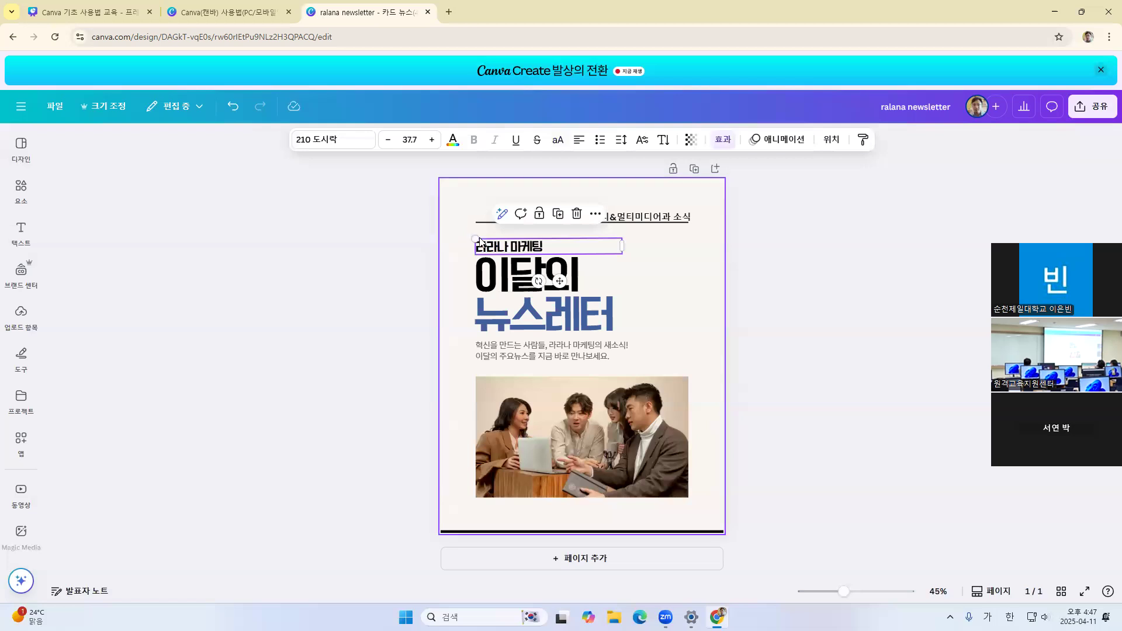
pyautogui.moveTo(476, 239)
pyautogui.mouseDown()
pyautogui.moveTo(433, 203)
pyautogui.moveTo(467, 231)
pyautogui.moveTo(488, 230)
pyautogui.moveTo(468, 233)
pyautogui.moveTo(478, 229)
pyautogui.mouseUp()
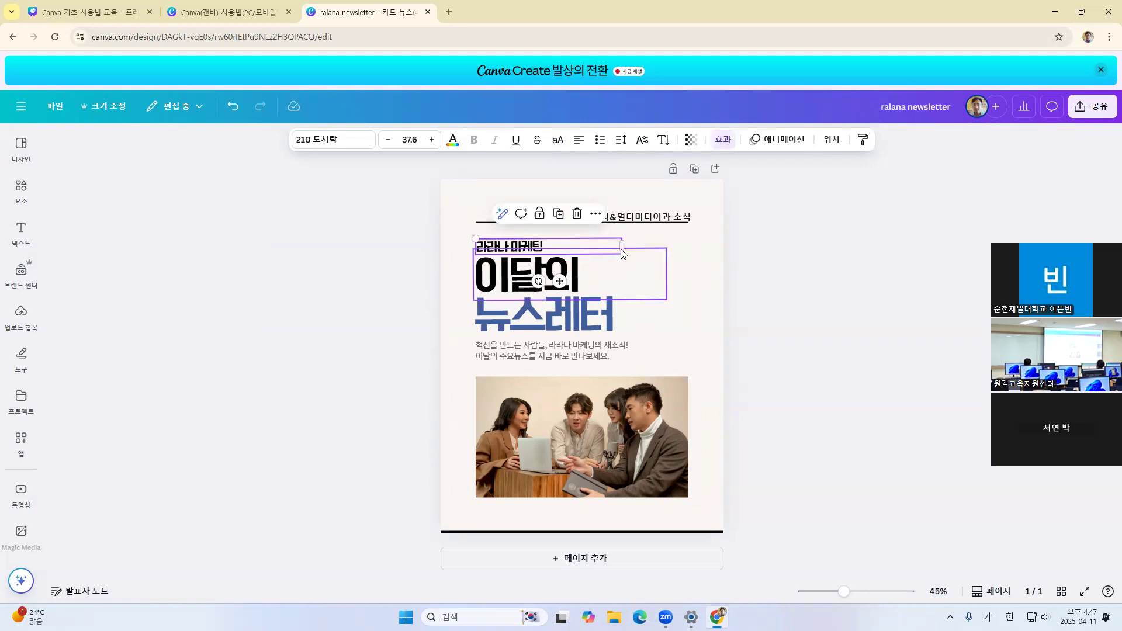
pyautogui.moveTo(621, 246); pyautogui.dragTo(661, 257)
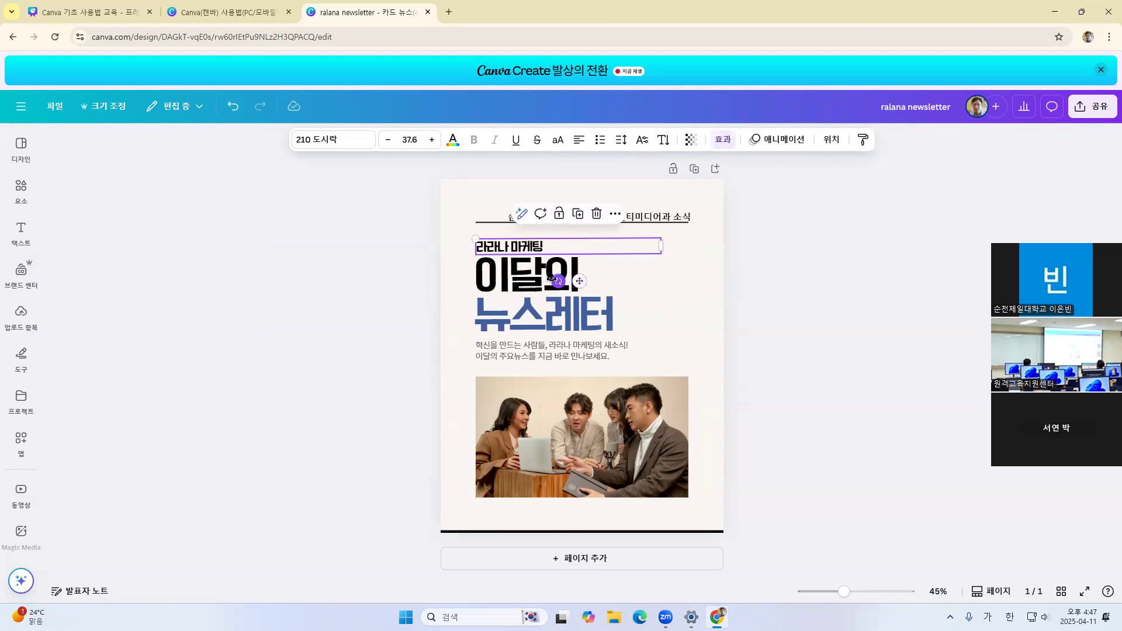
pyautogui.moveTo(581, 281)
pyautogui.mouseDown()
pyautogui.moveTo(610, 273)
pyautogui.moveTo(598, 273)
pyautogui.mouseUp()
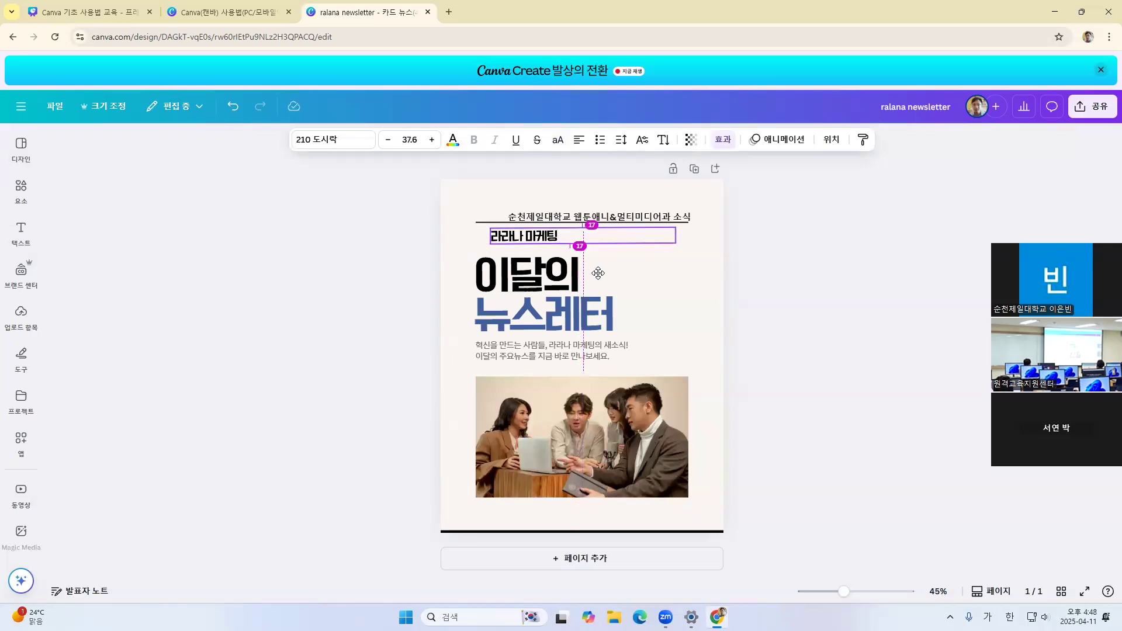
pyautogui.moveTo(598, 273); pyautogui.dragTo(588, 275)
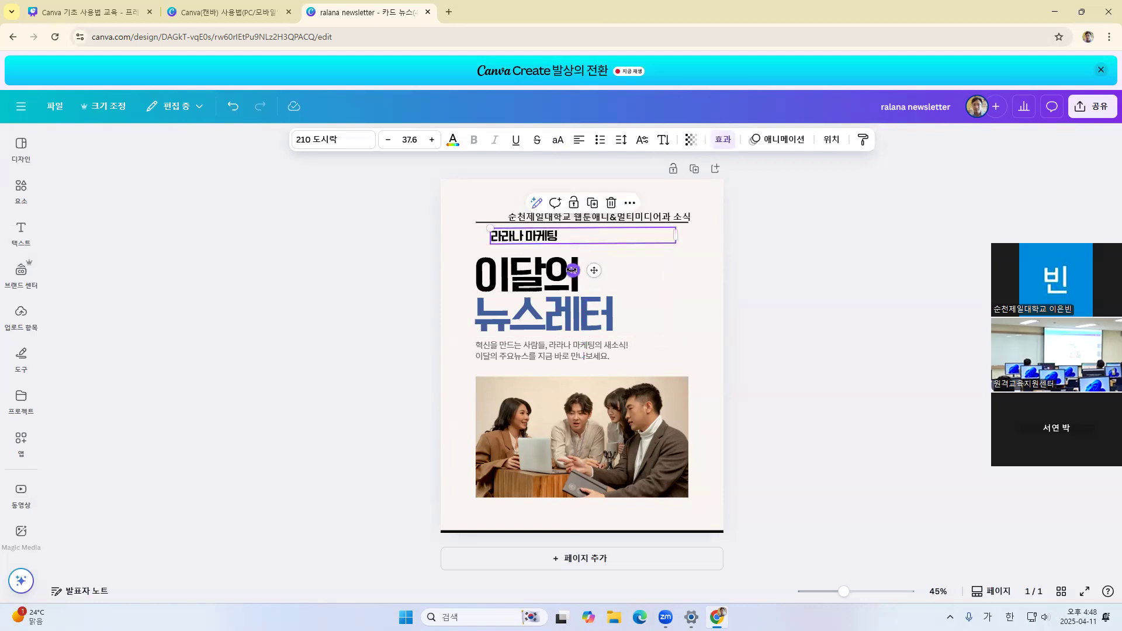
# Try rotating the 라라나 마케팅 text slightly and moving it over the title, undoing each change
pyautogui.moveTo(571, 270); pyautogui.dragTo(576, 305)
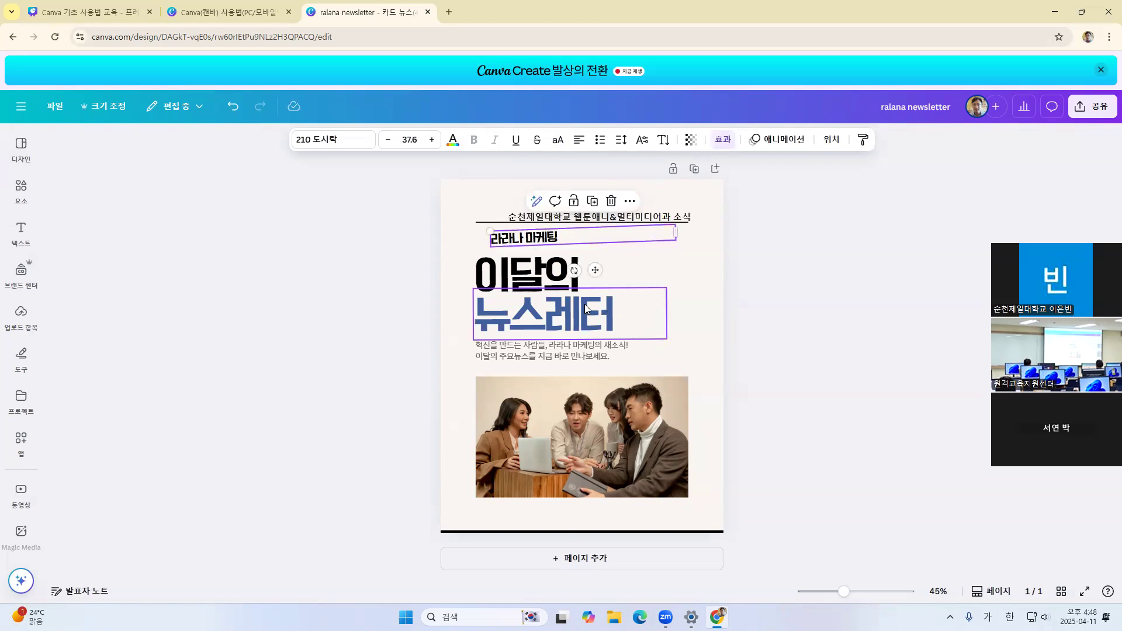
pyautogui.hotkey('ctrl', 'z')
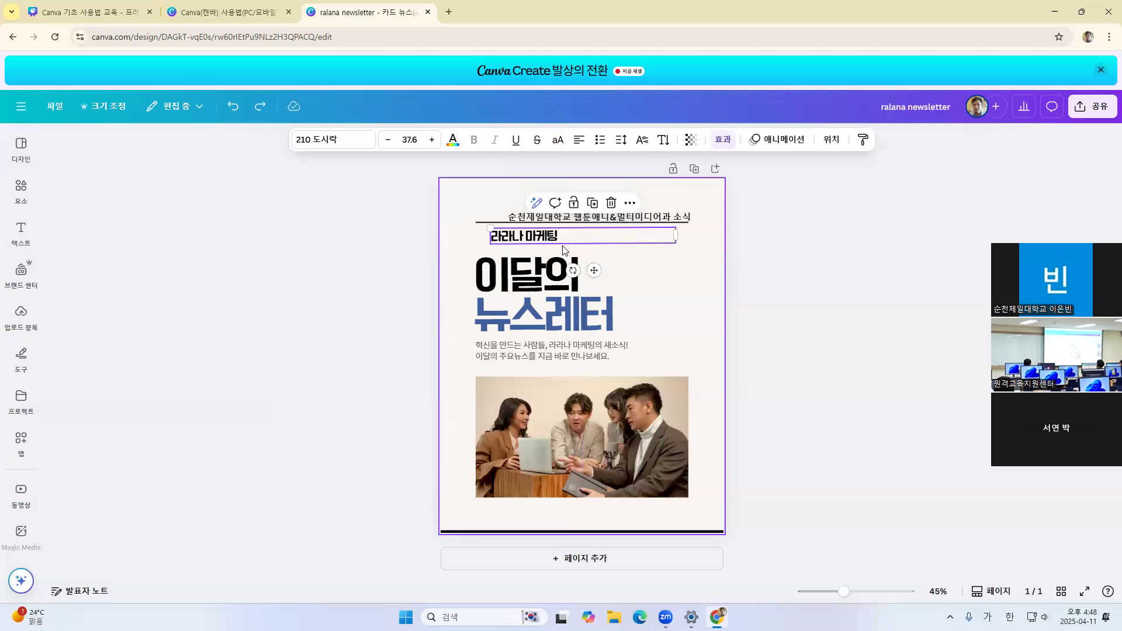
pyautogui.click(723, 259)
pyautogui.moveTo(520, 236); pyautogui.dragTo(590, 306)
pyautogui.hotkey('ctrl', 'z')
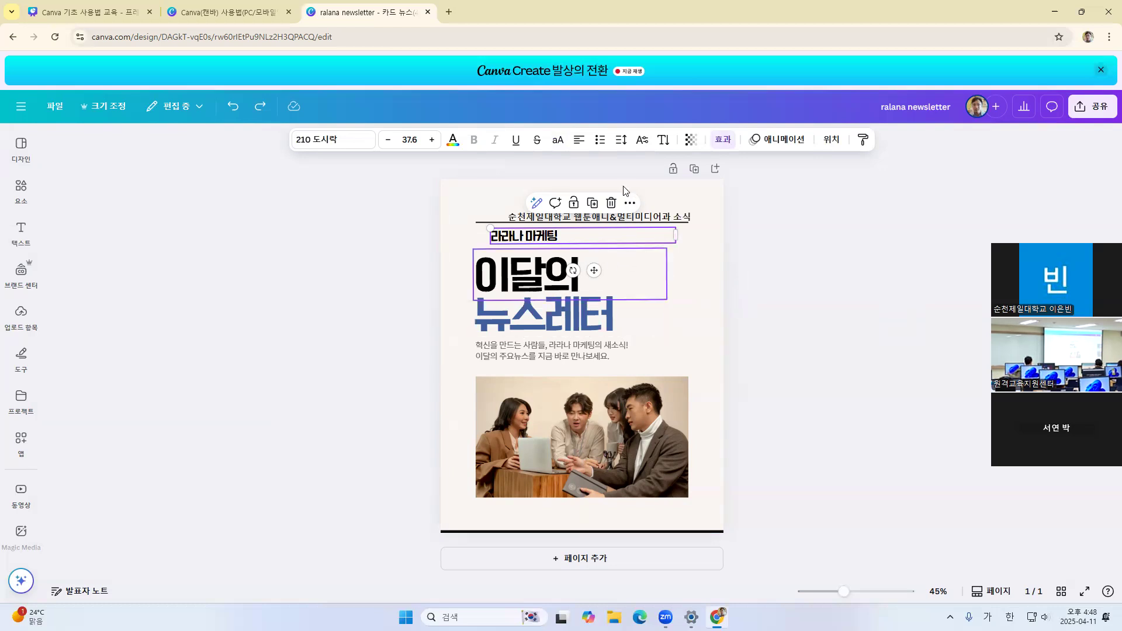
# Lock the 순천제일대학교 header text in place
pyautogui.click(761, 238)
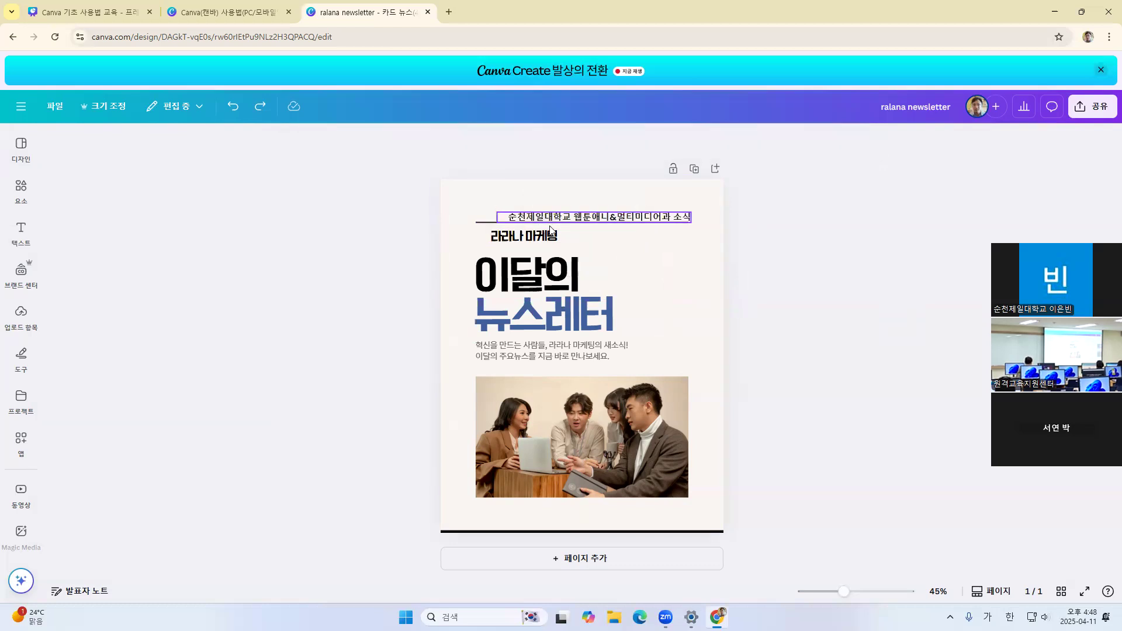
pyautogui.click(527, 239)
pyautogui.click(595, 219)
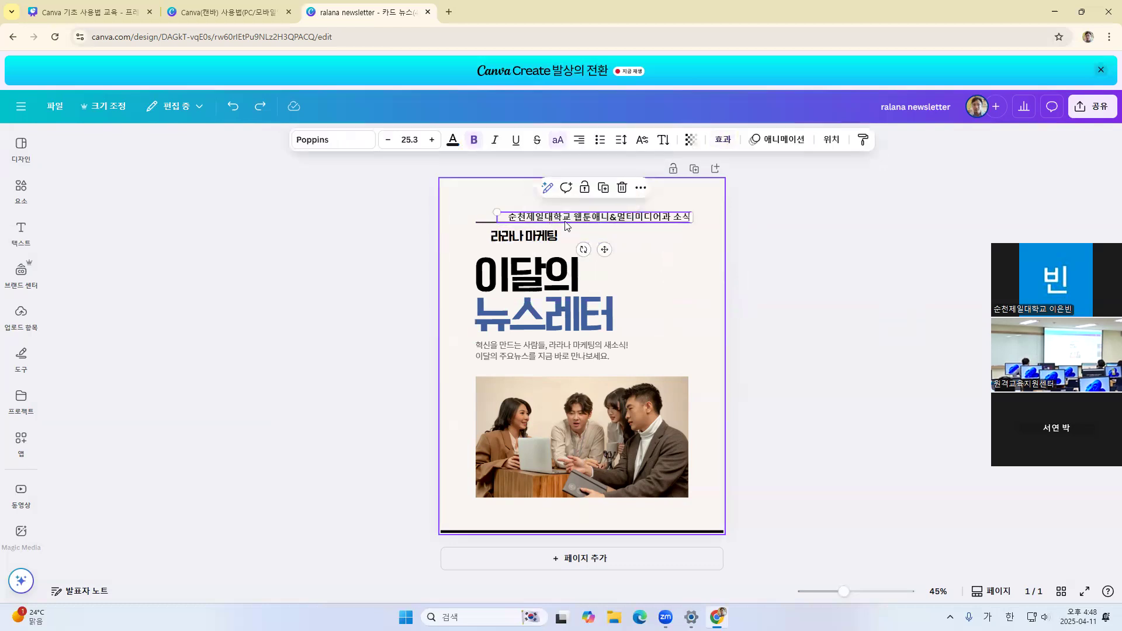
pyautogui.click(585, 190)
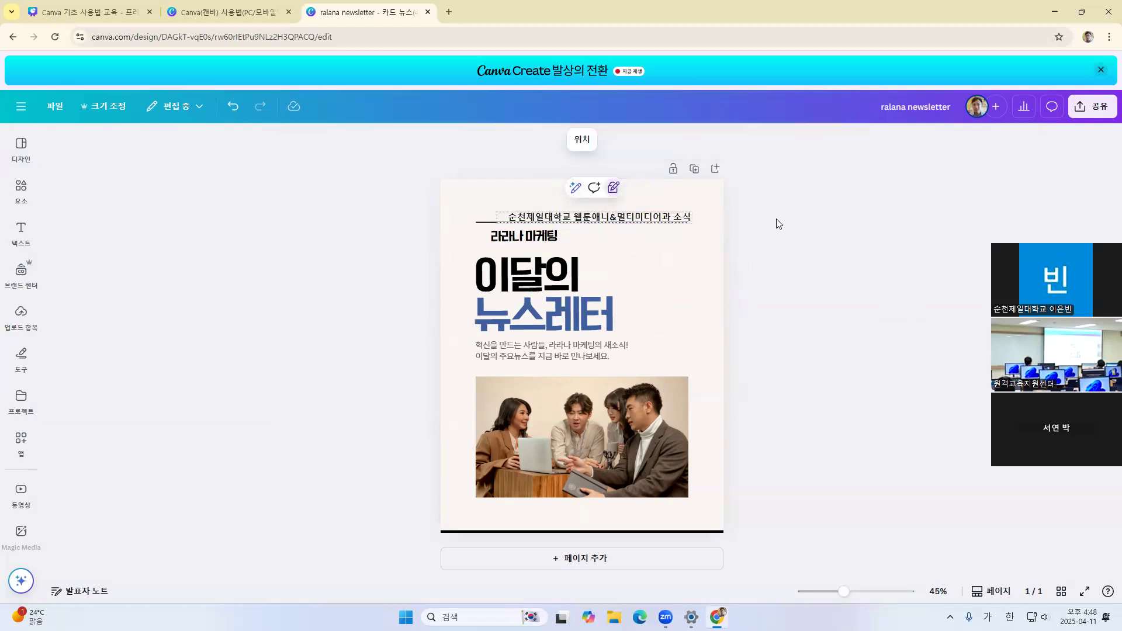
# Try to move and edit the locked header text, and select it again
pyautogui.moveTo(603, 214); pyautogui.dragTo(709, 225)
pyautogui.click(540, 217)
pyautogui.click(542, 217)
pyautogui.click(870, 236)
pyautogui.click(611, 219)
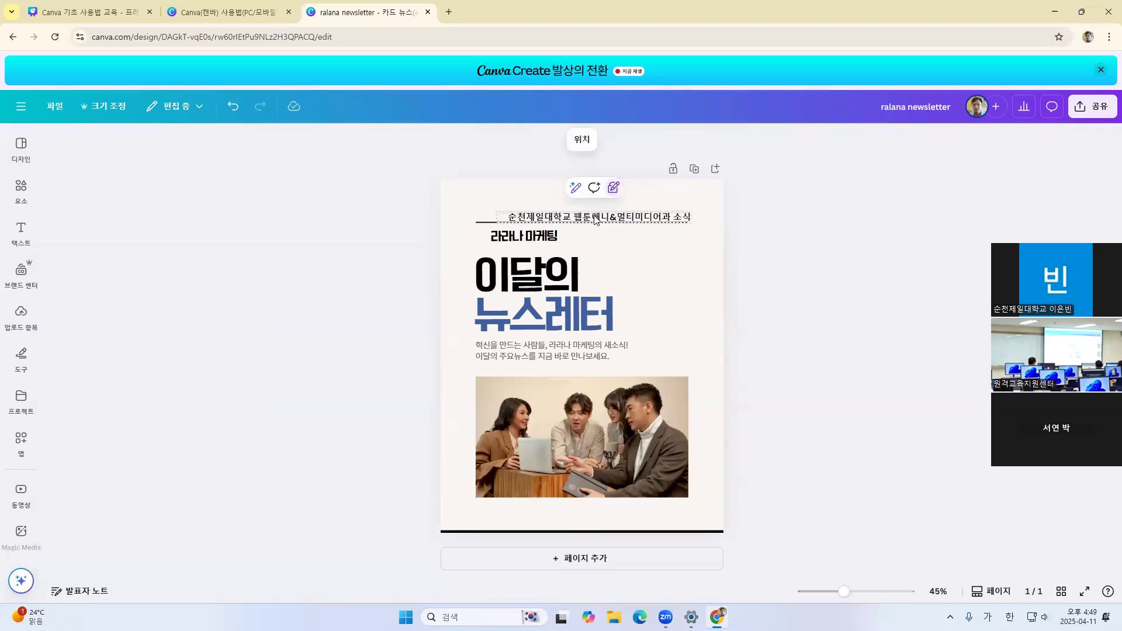
# Unlock the 순천제일대학교 header text and reselect it
pyautogui.click(613, 188)
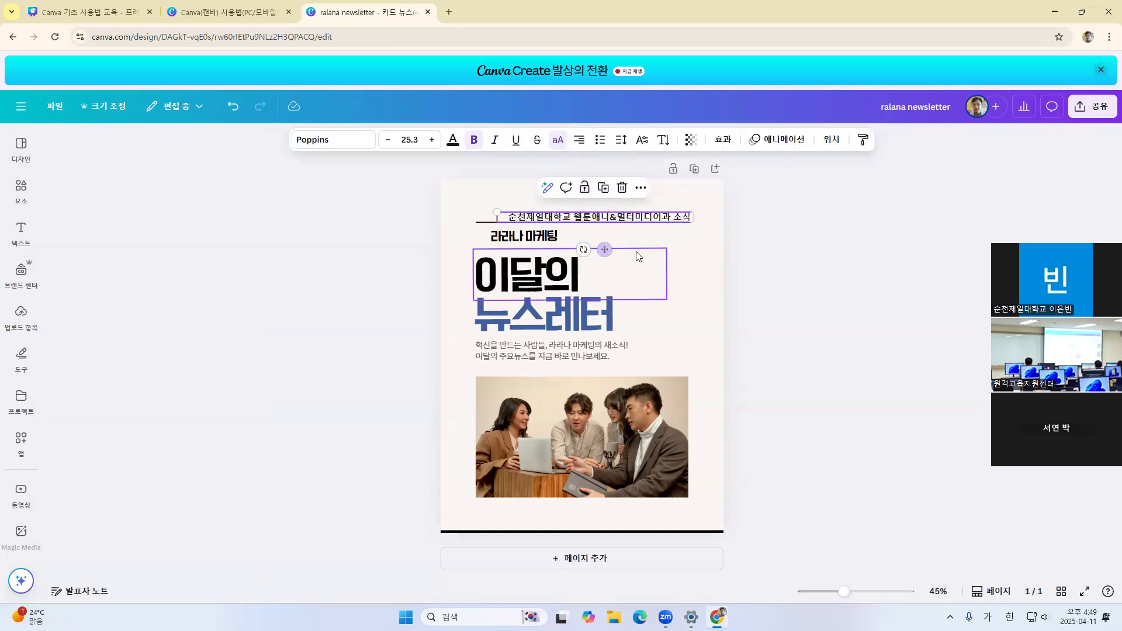
pyautogui.click(917, 229)
pyautogui.click(660, 215)
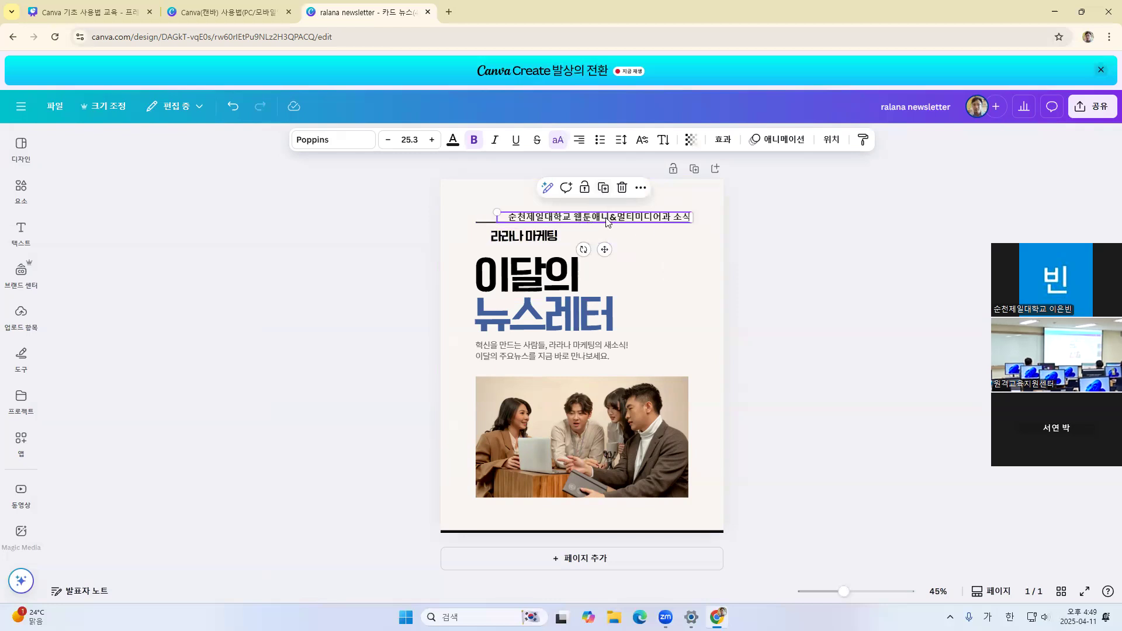
# Duplicate the 순천제일대학교 header text just below the original, and delete the copy
pyautogui.hotkey('ctrl', 'd')
pyautogui.moveTo(655, 224); pyautogui.dragTo(671, 249)
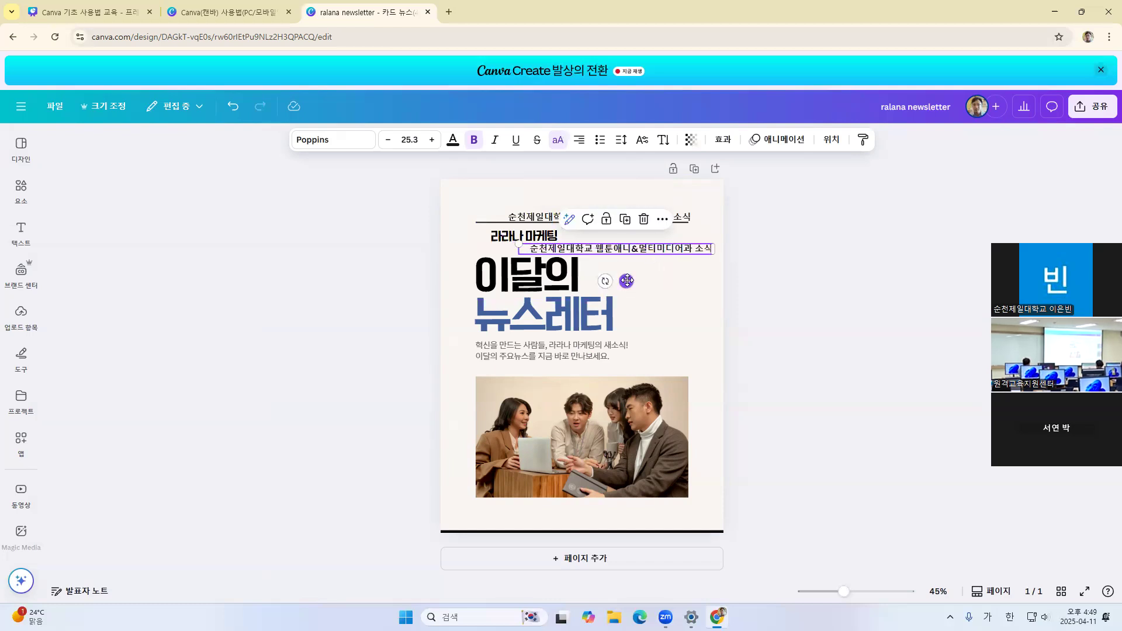
pyautogui.press('Delete')
pyautogui.click(621, 221)
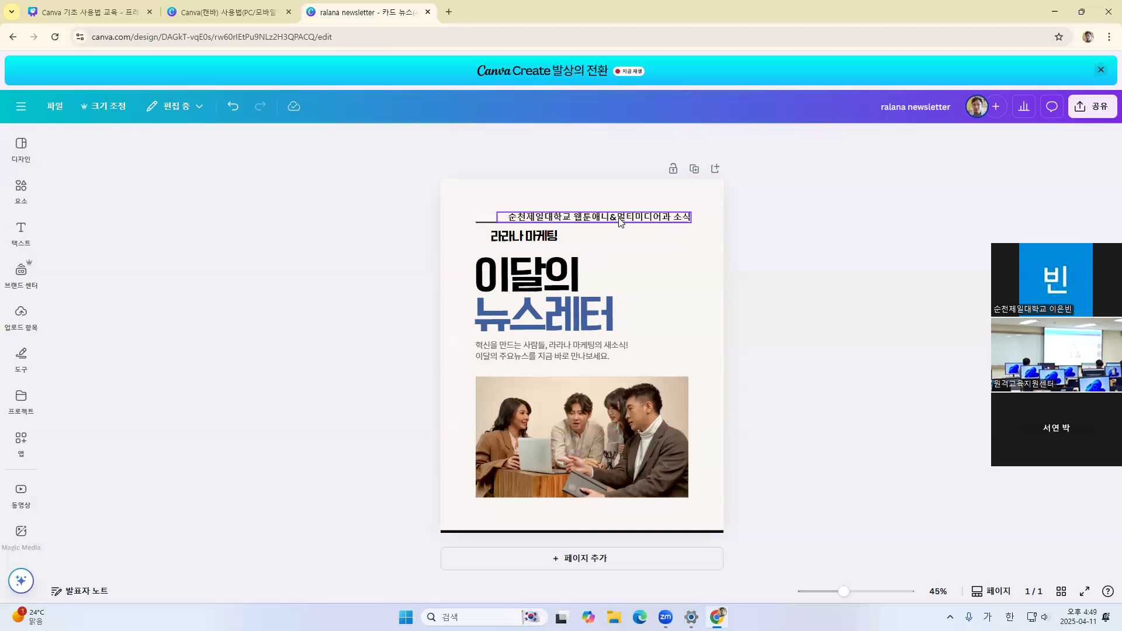
pyautogui.click(835, 266)
# Look through the available elements, text styles and uploaded images, and return to the elements library
pyautogui.click(20, 146)
pyautogui.click(22, 186)
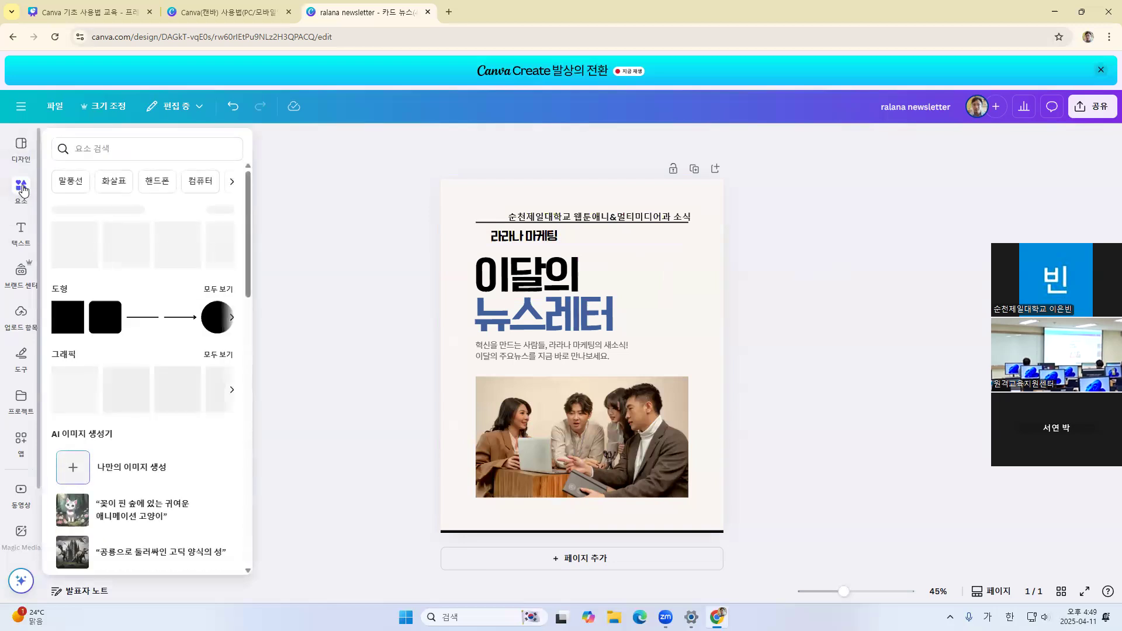
pyautogui.click(21, 231)
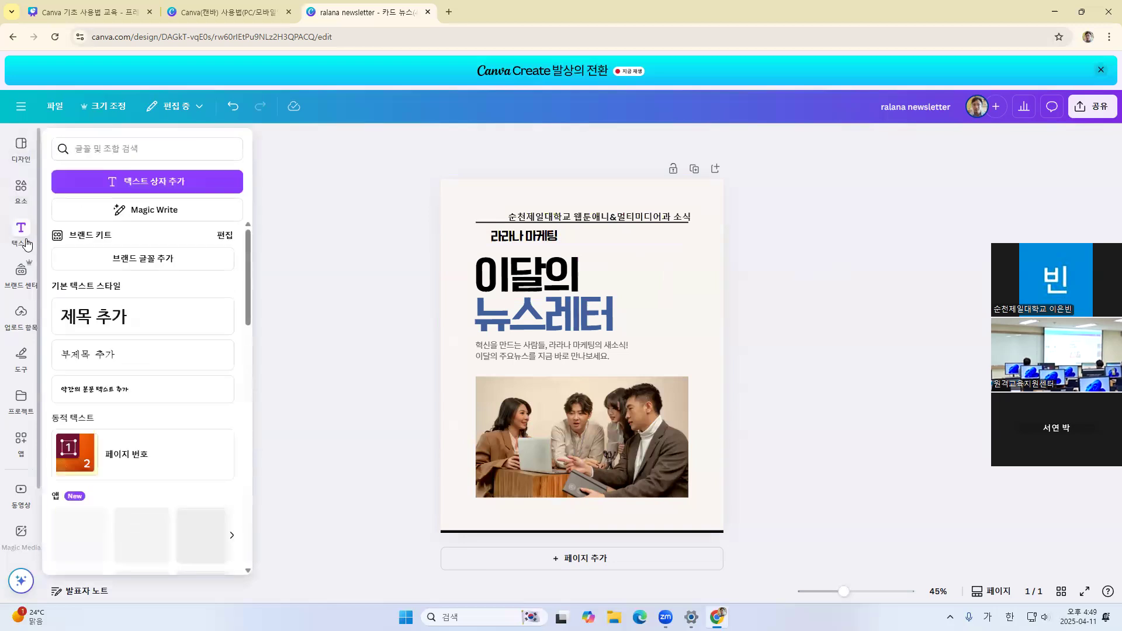
pyautogui.click(23, 186)
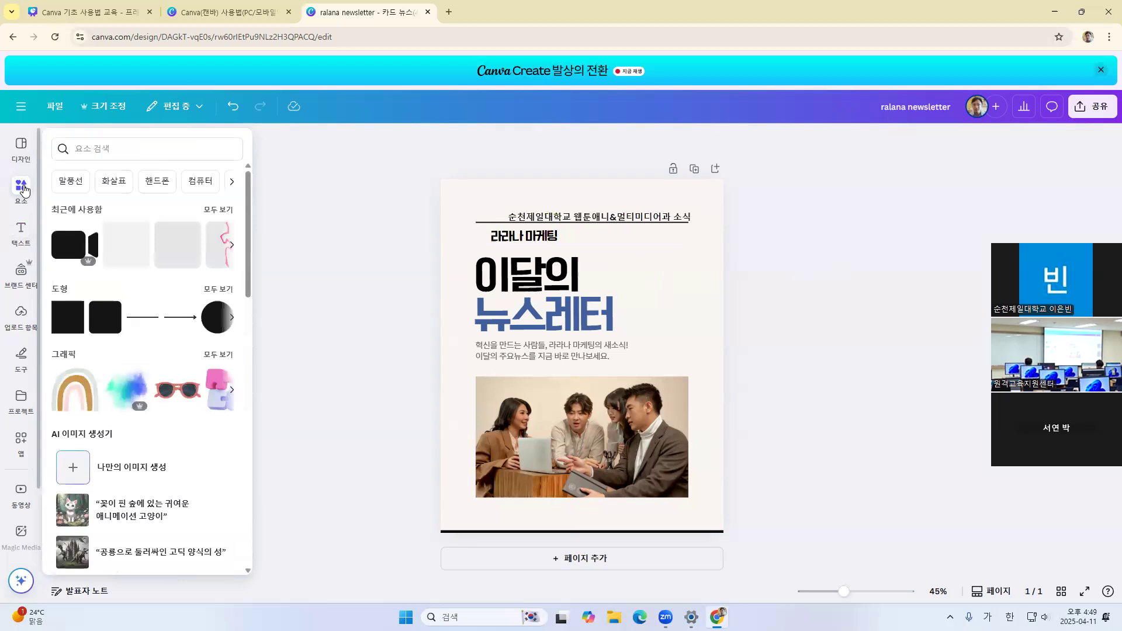
pyautogui.click(25, 189)
pyautogui.click(29, 189)
pyautogui.click(21, 230)
pyautogui.click(22, 320)
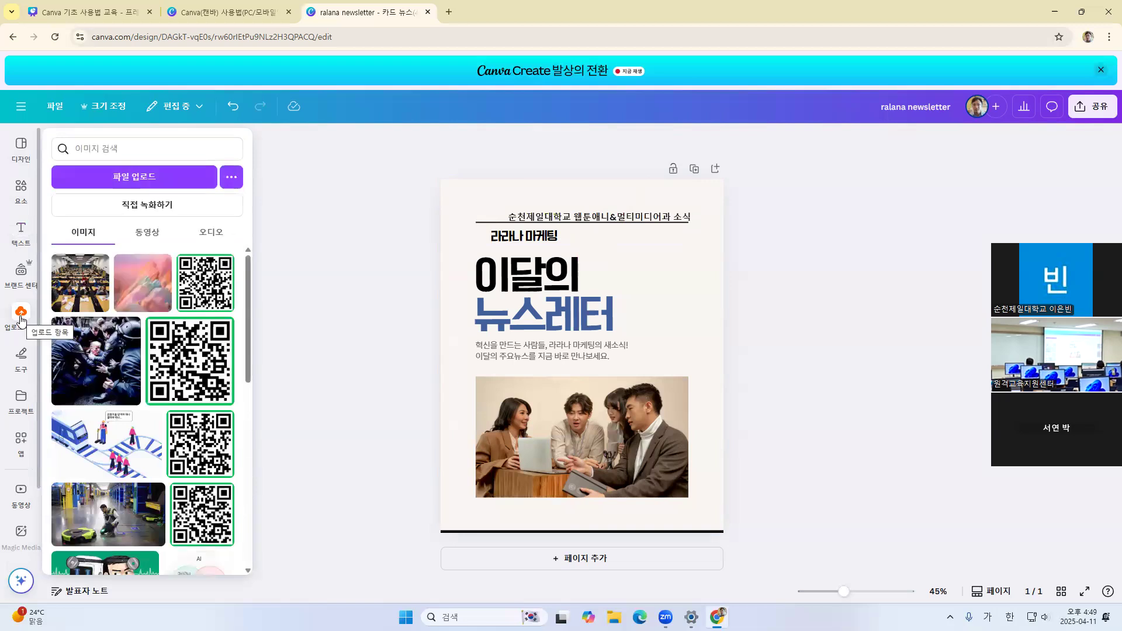
pyautogui.click(20, 188)
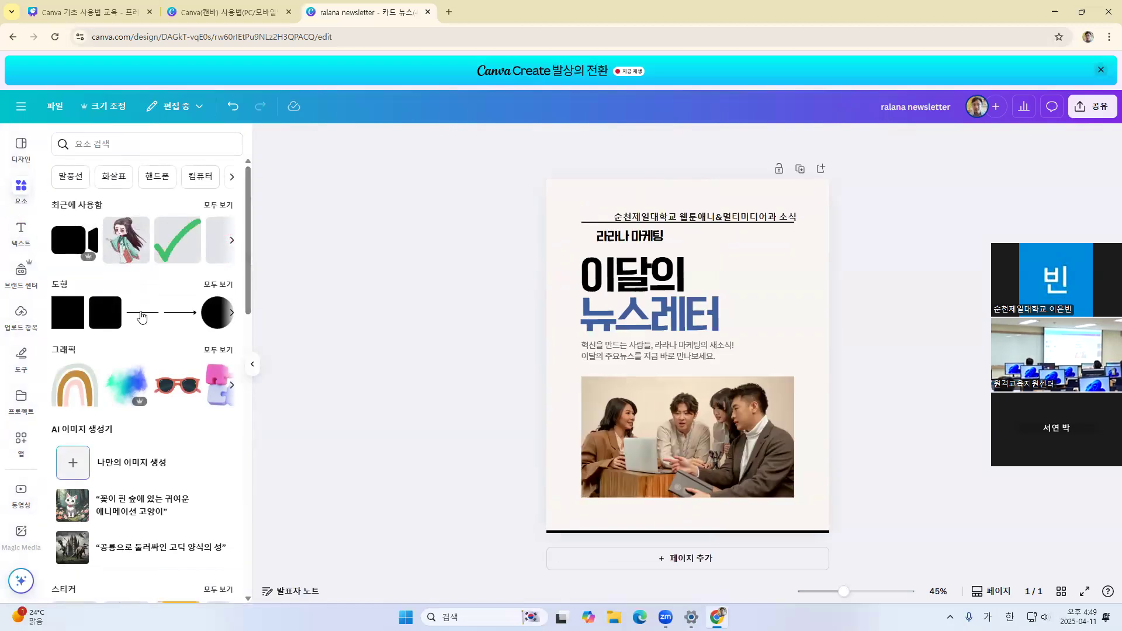
# Examine the full collection of lines and shapes (도형) in the elements library
pyautogui.click(218, 285)
pyautogui.scroll(-2, 161, 311)
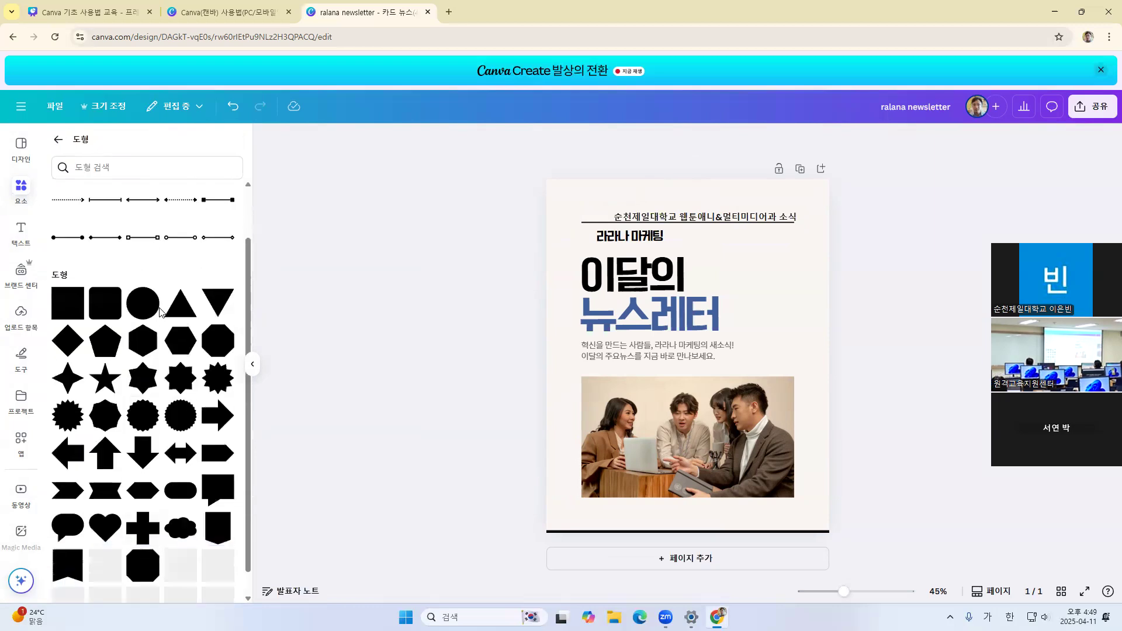
pyautogui.scroll(2, 163, 311)
pyautogui.scroll(-2, 163, 309)
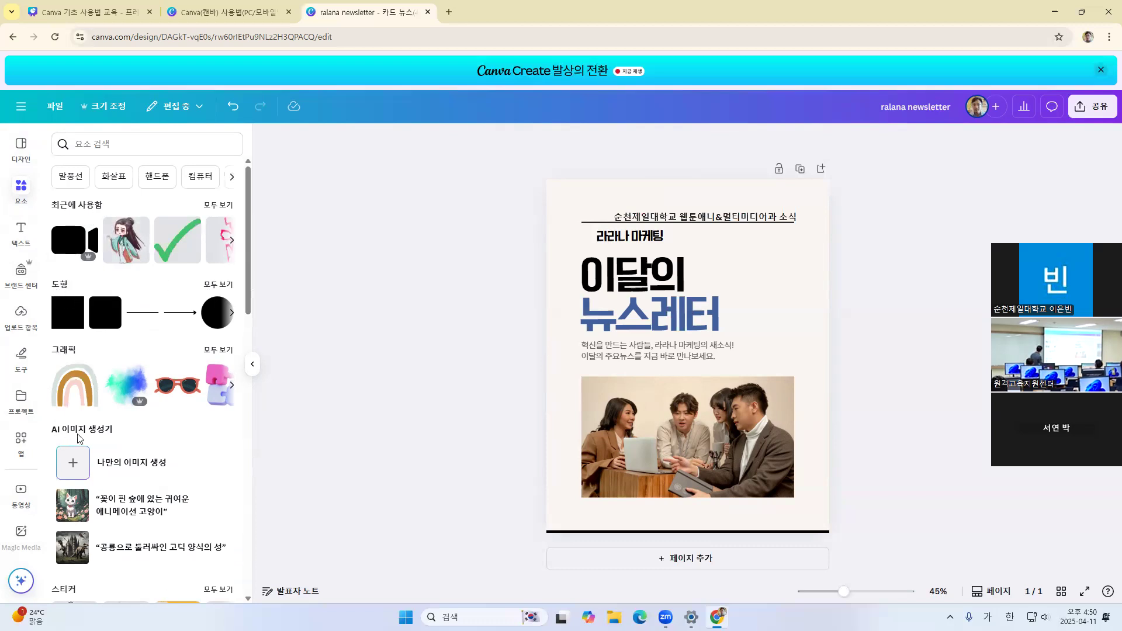
pyautogui.click(212, 286)
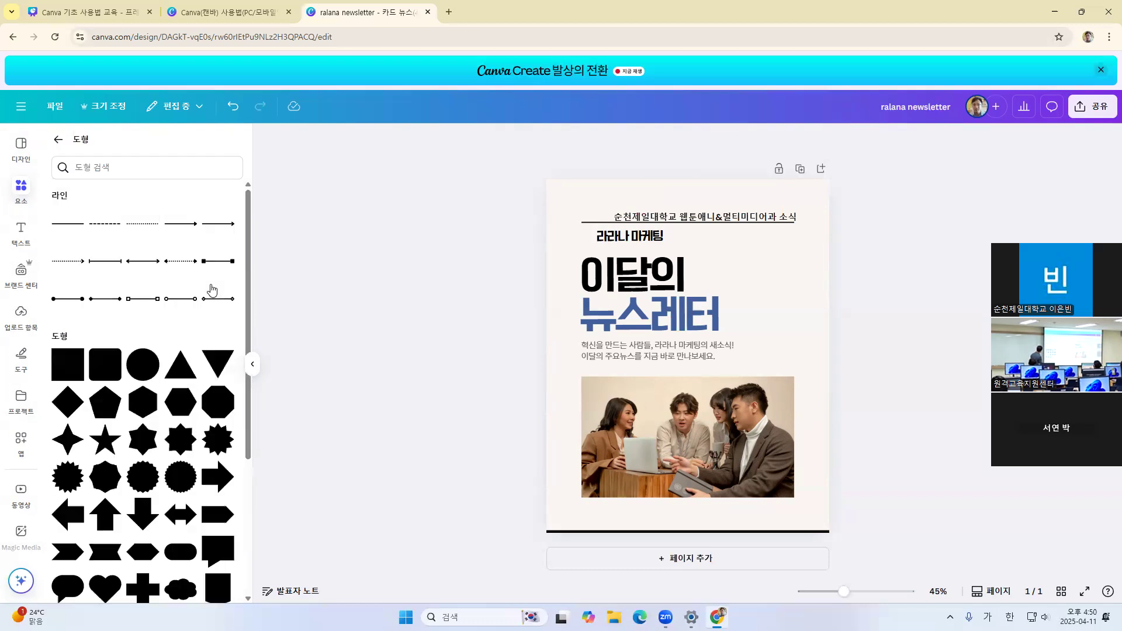
pyautogui.click(58, 140)
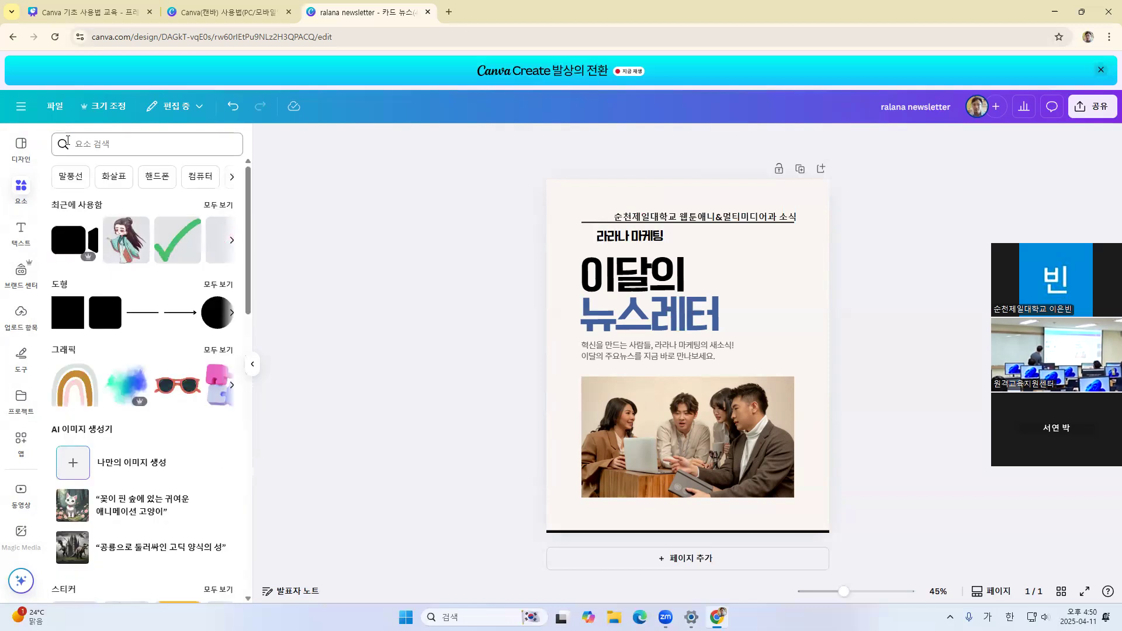
# Examine the graphics collection (그래픽) and its gradient set (그라데이션), and return to the elements overview
pyautogui.click(218, 351)
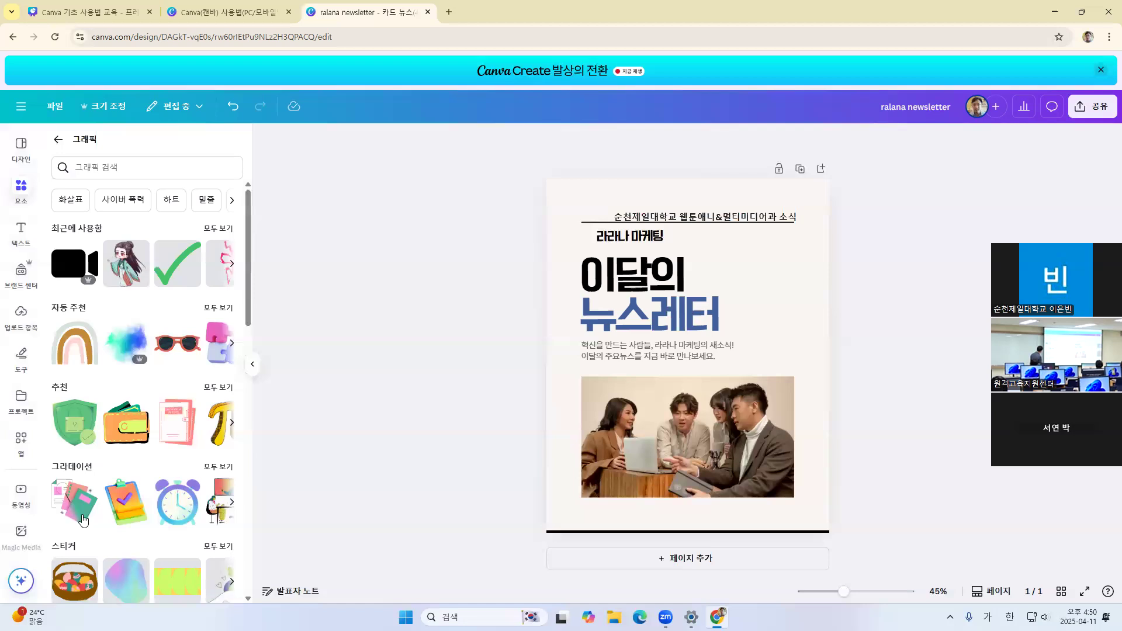
pyautogui.click(215, 468)
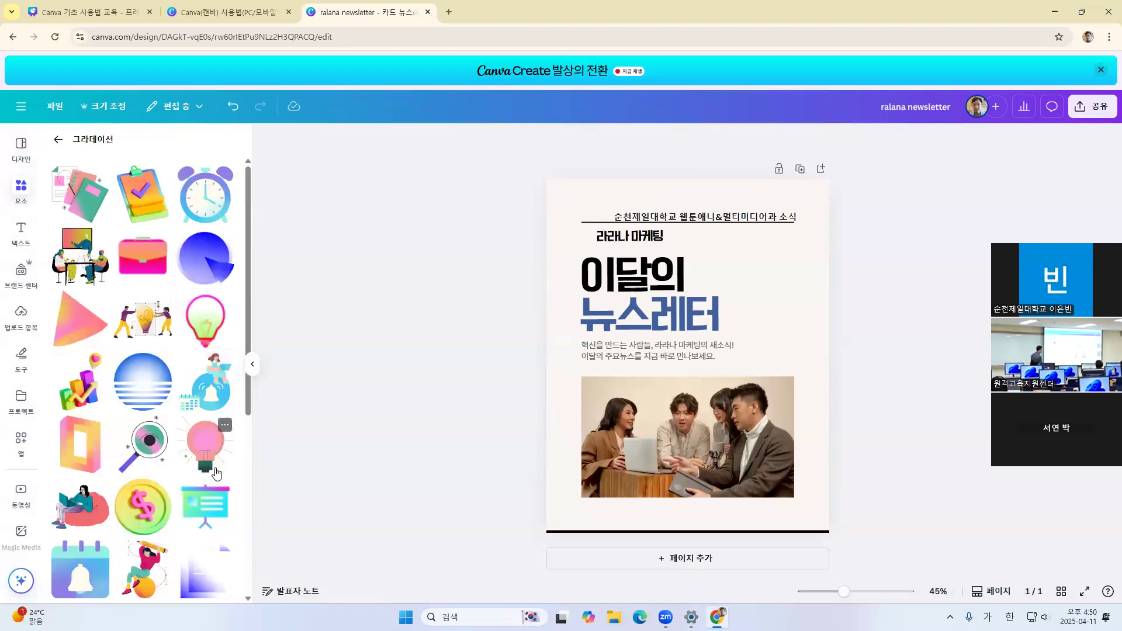
pyautogui.click(59, 141)
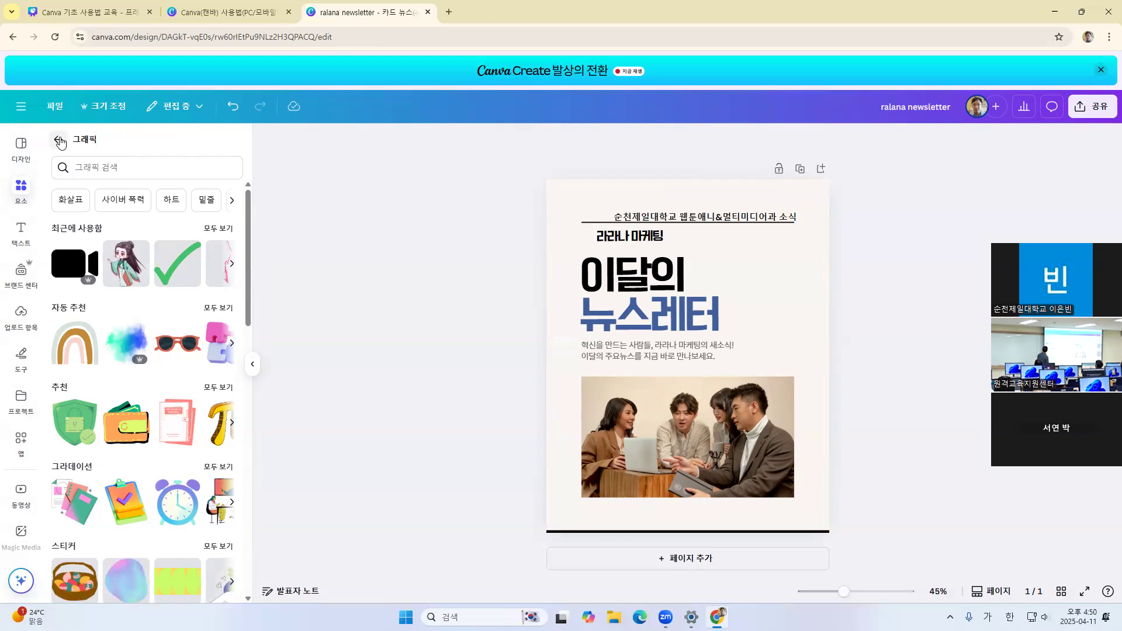
pyautogui.click(58, 141)
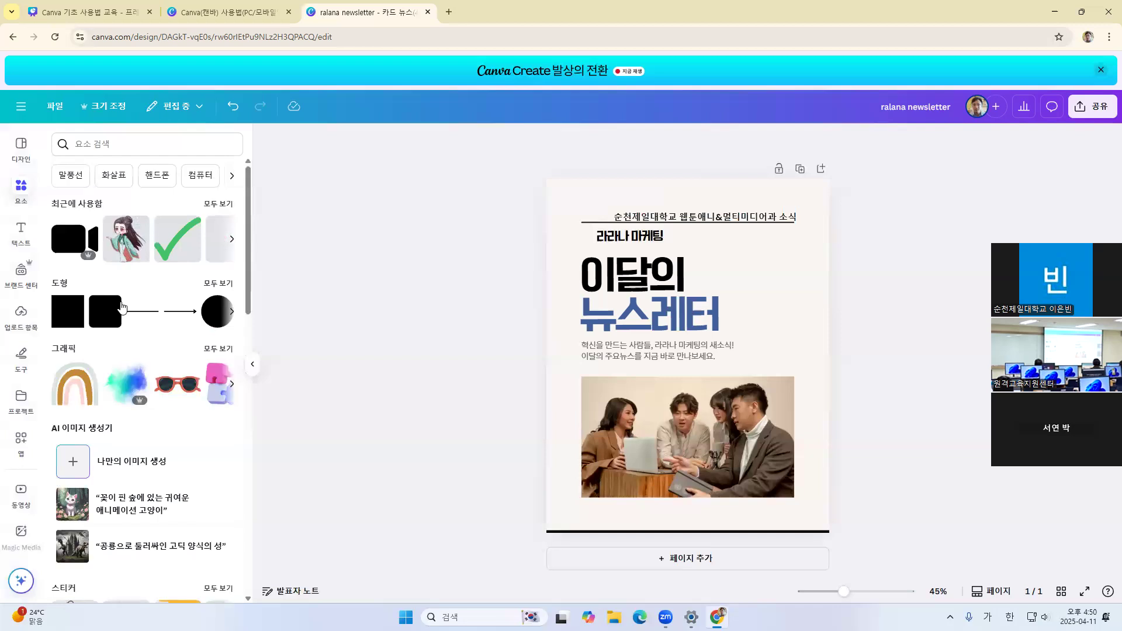
# Add the black looped arrow from the arrow stickers (화살표 스티커) to the page
pyautogui.scroll(-6, 166, 228)
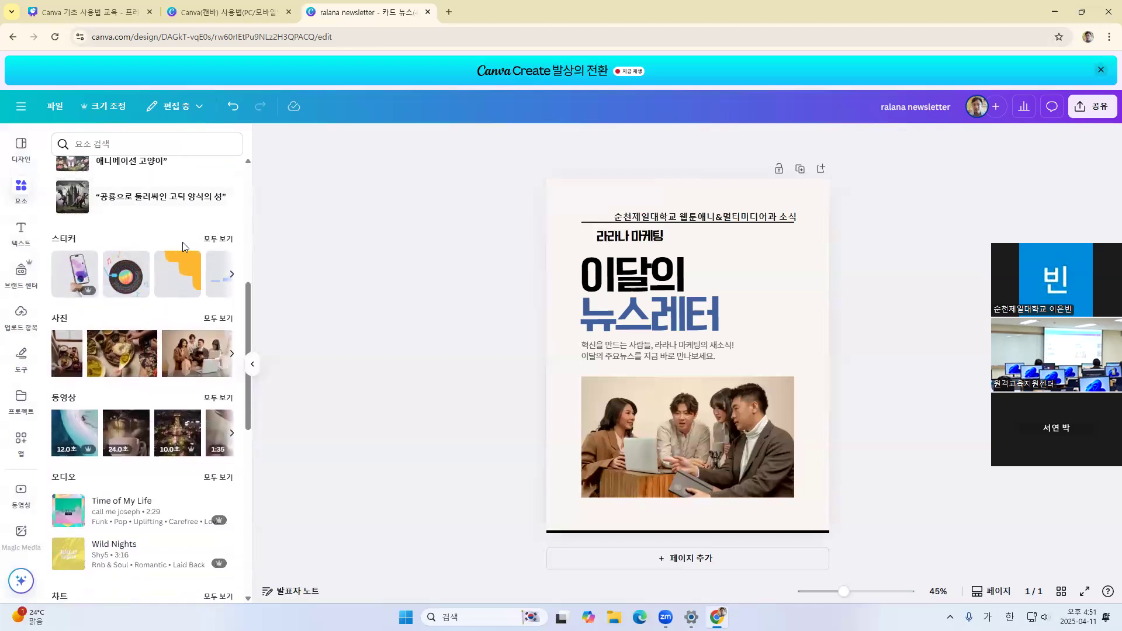
pyautogui.click(218, 241)
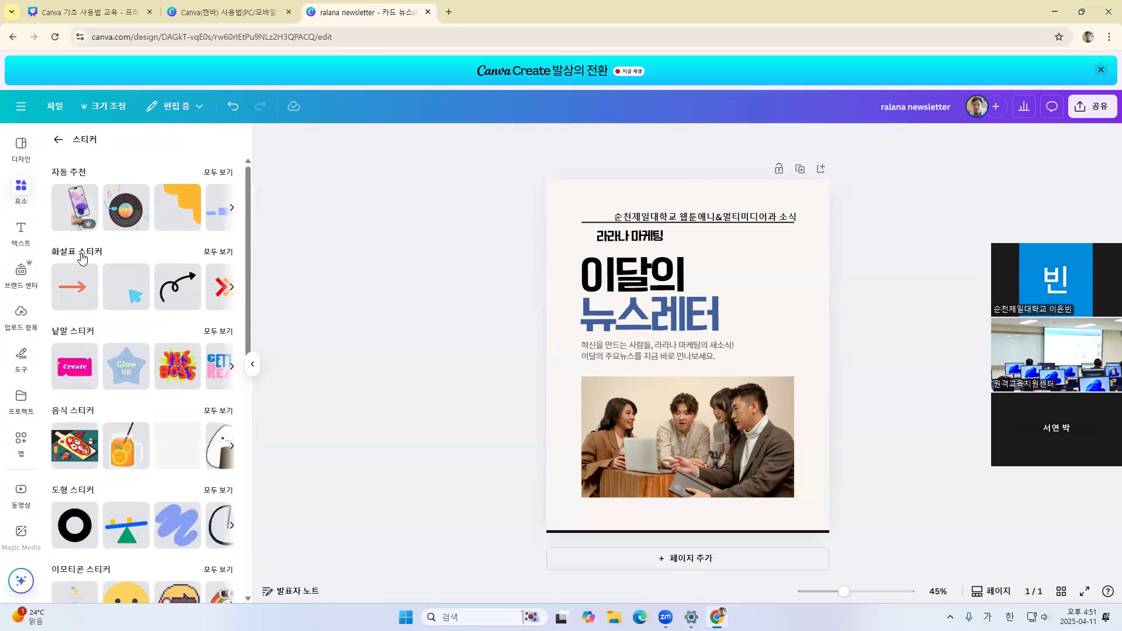
pyautogui.click(82, 259)
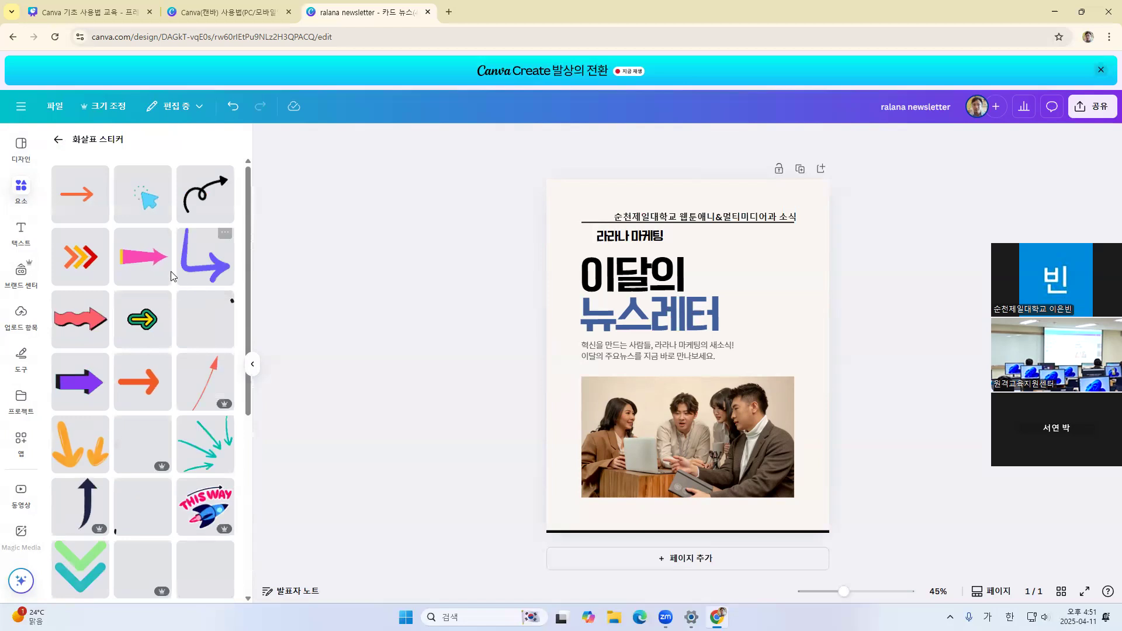
pyautogui.scroll(-1, 167, 310)
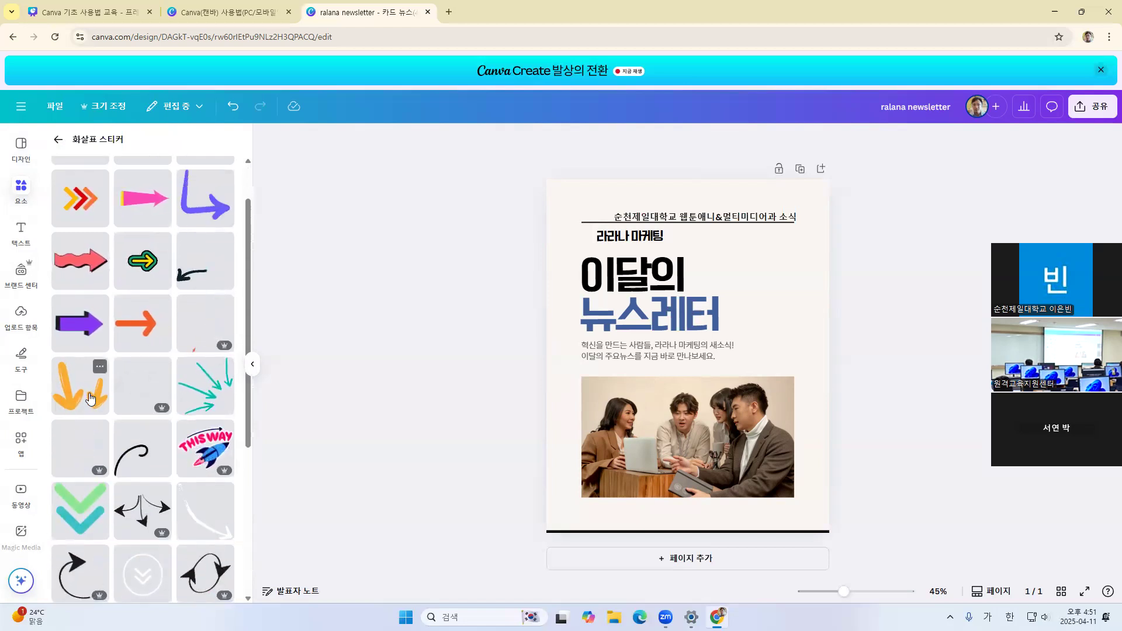
pyautogui.scroll(-1, 150, 378)
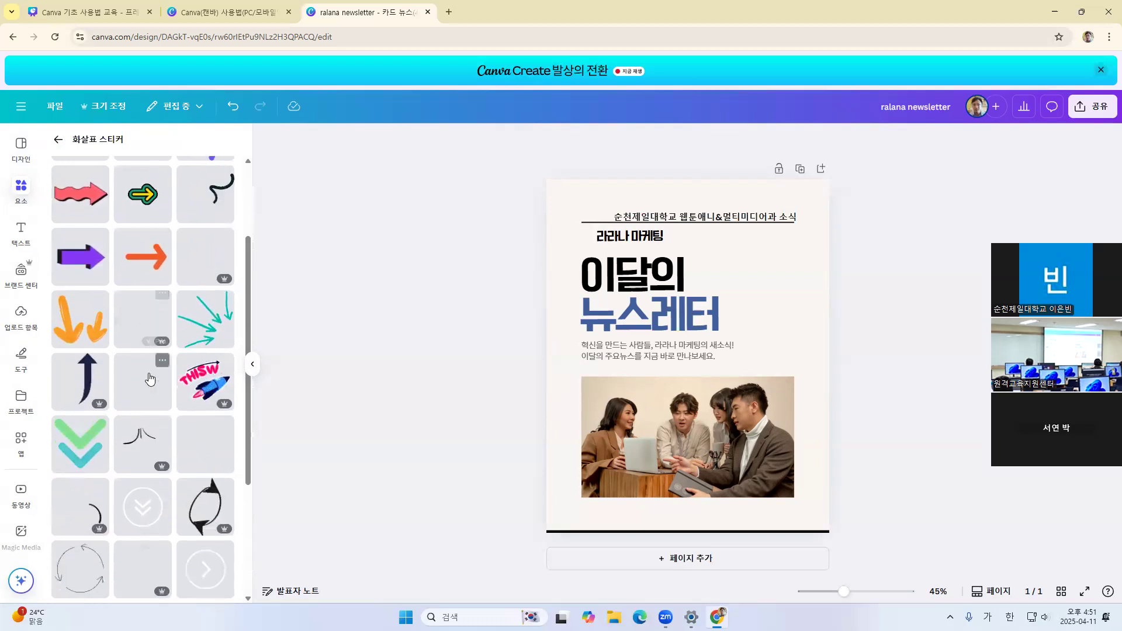
pyautogui.scroll(-2, 151, 378)
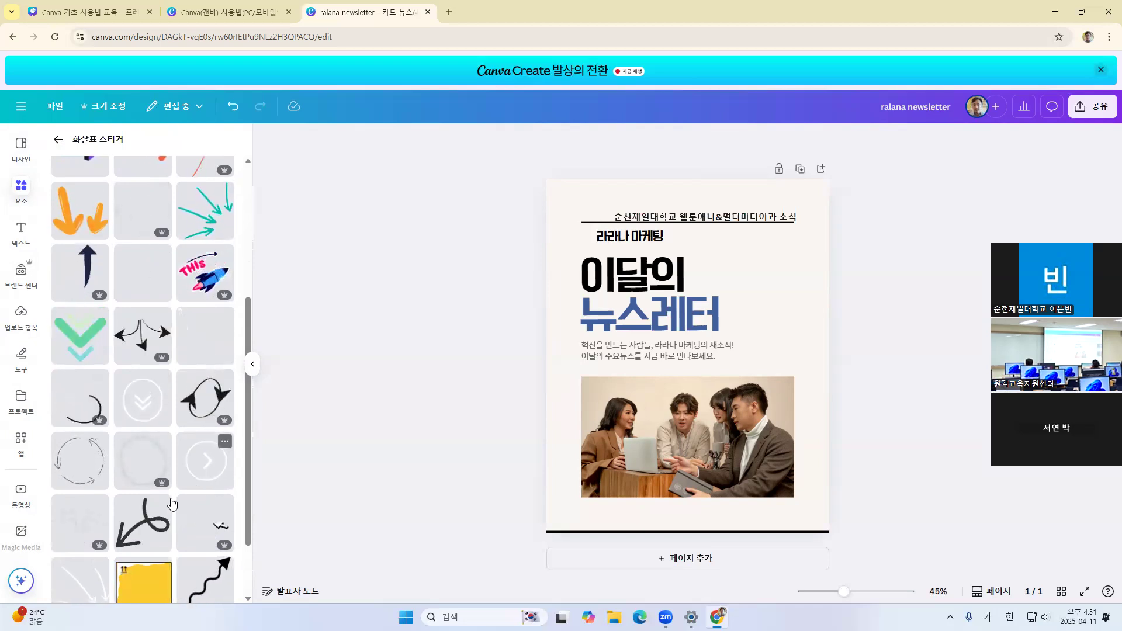
pyautogui.scroll(-3, 172, 504)
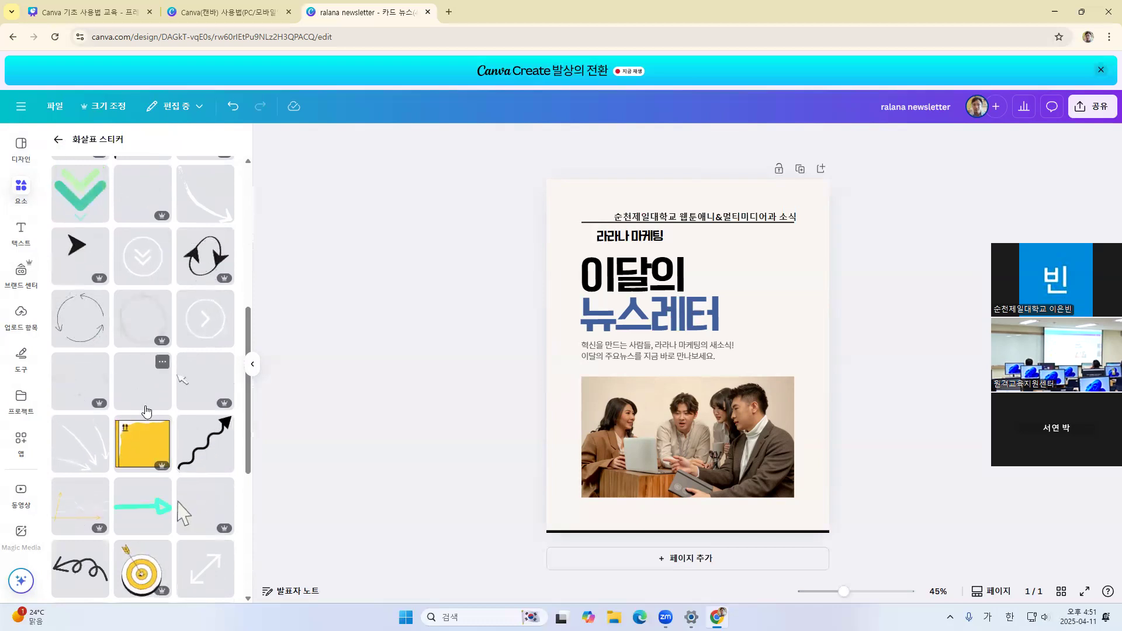
pyautogui.click(145, 403)
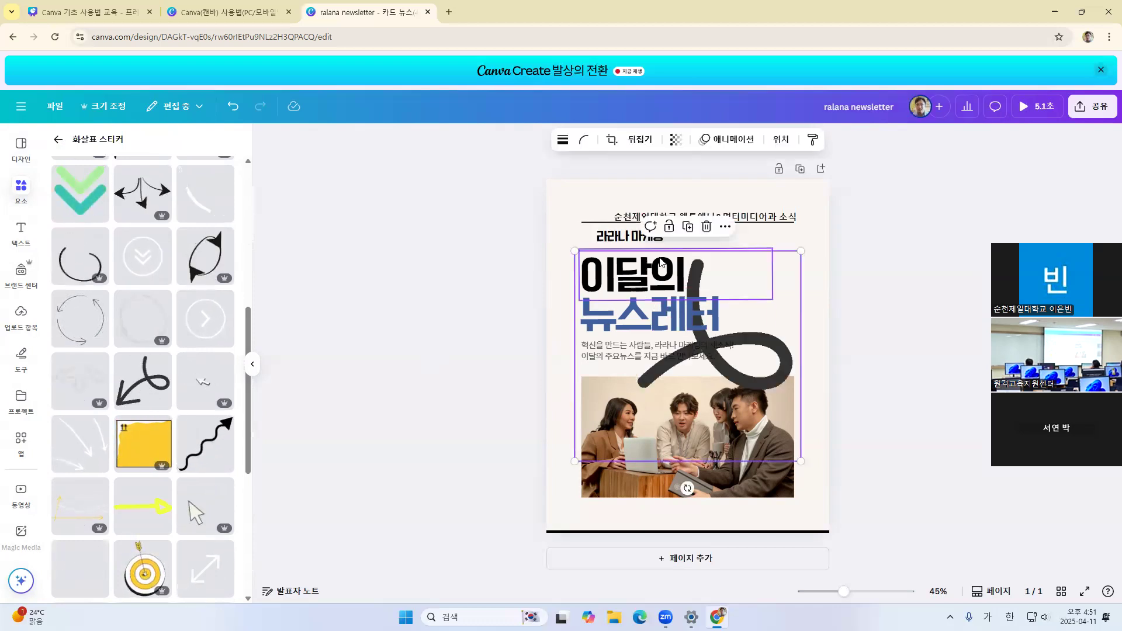
# Shrink the arrow sticker to a small size and move it to the right of the 이달의 title
pyautogui.moveTo(802, 461); pyautogui.dragTo(625, 297)
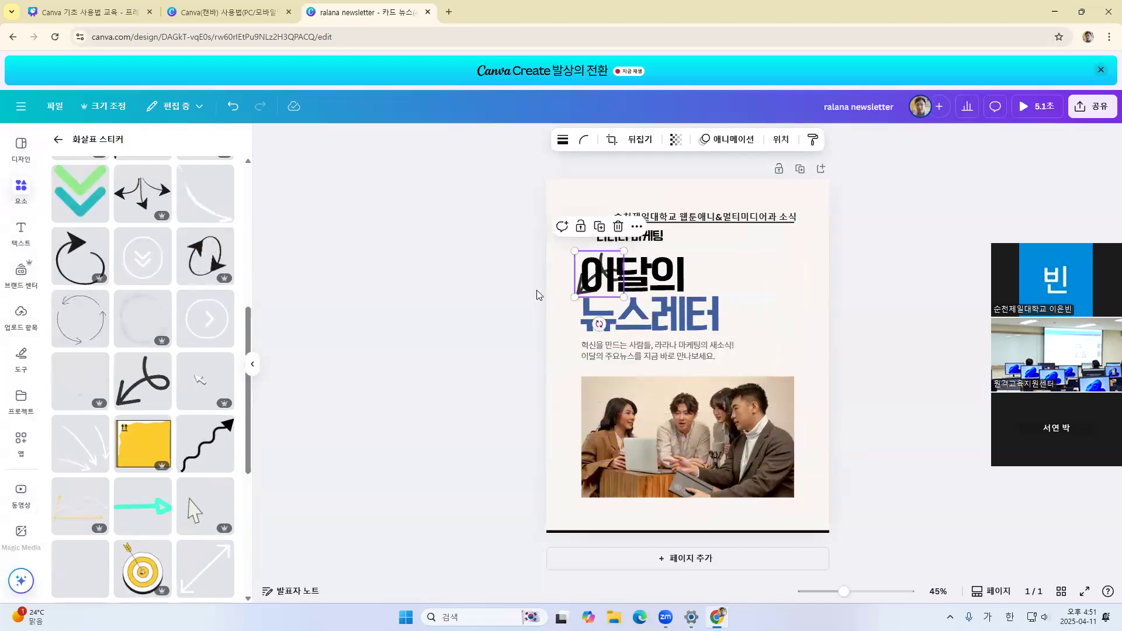
pyautogui.click(486, 266)
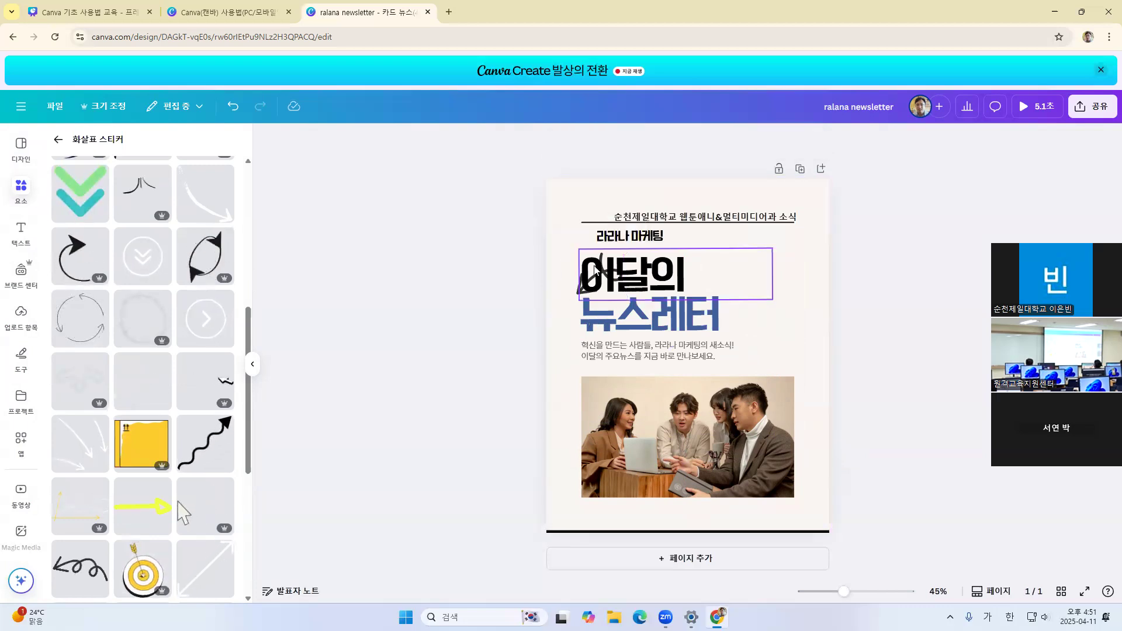
pyautogui.click(579, 285)
pyautogui.moveTo(578, 285); pyautogui.dragTo(742, 270)
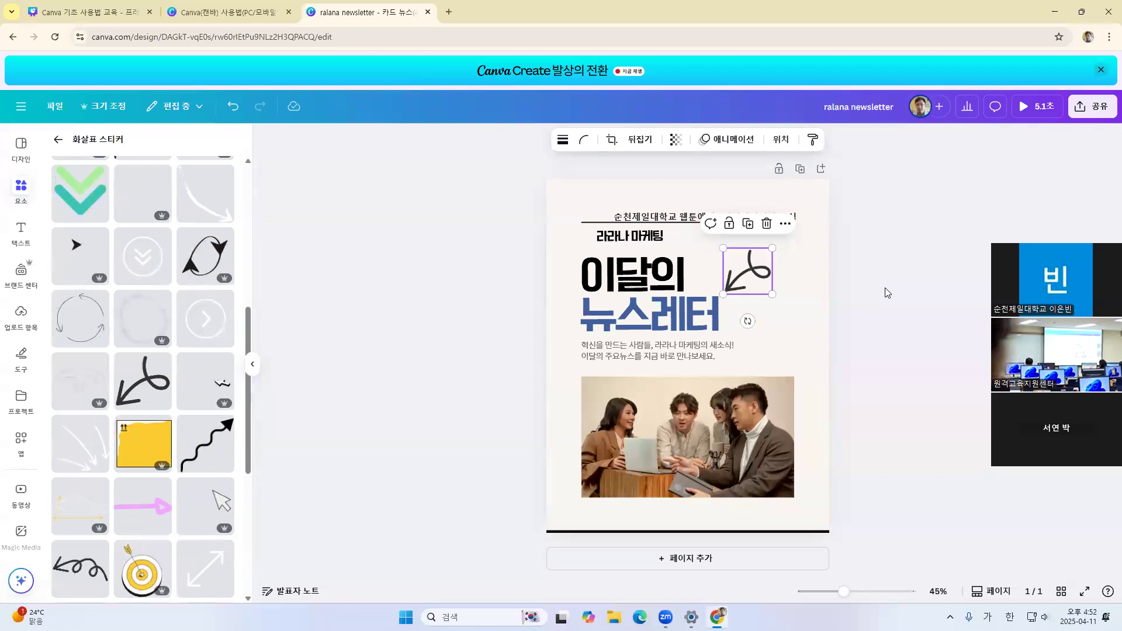
# Examine the animation options for the arrow sticker and close them without applying any
pyautogui.click(727, 139)
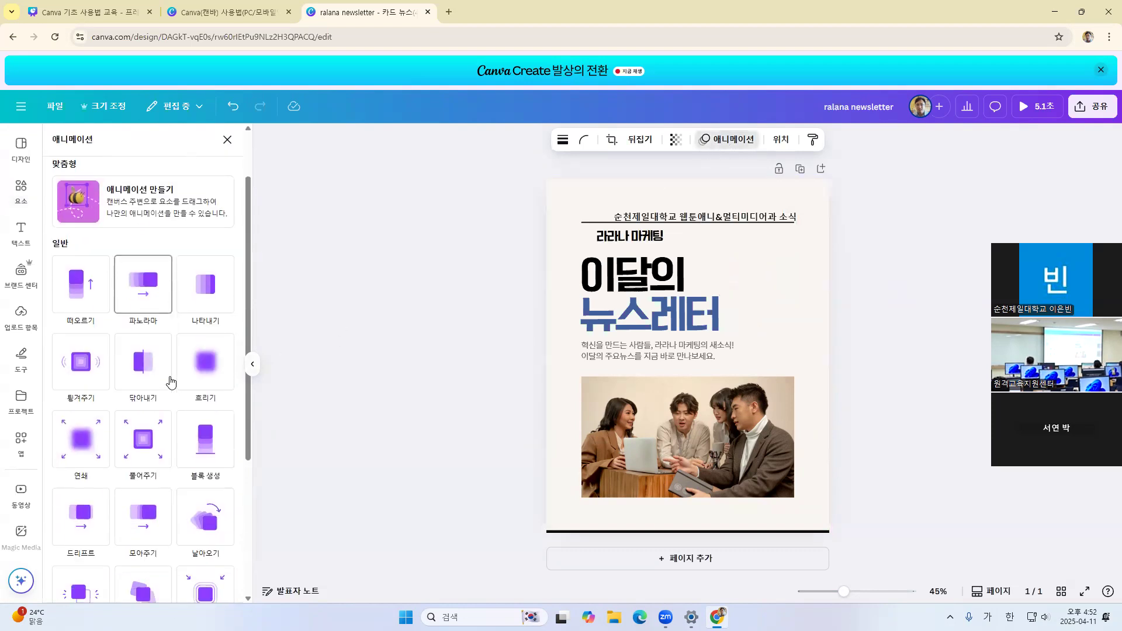
pyautogui.scroll(-2, 171, 383)
pyautogui.scroll(3, 170, 383)
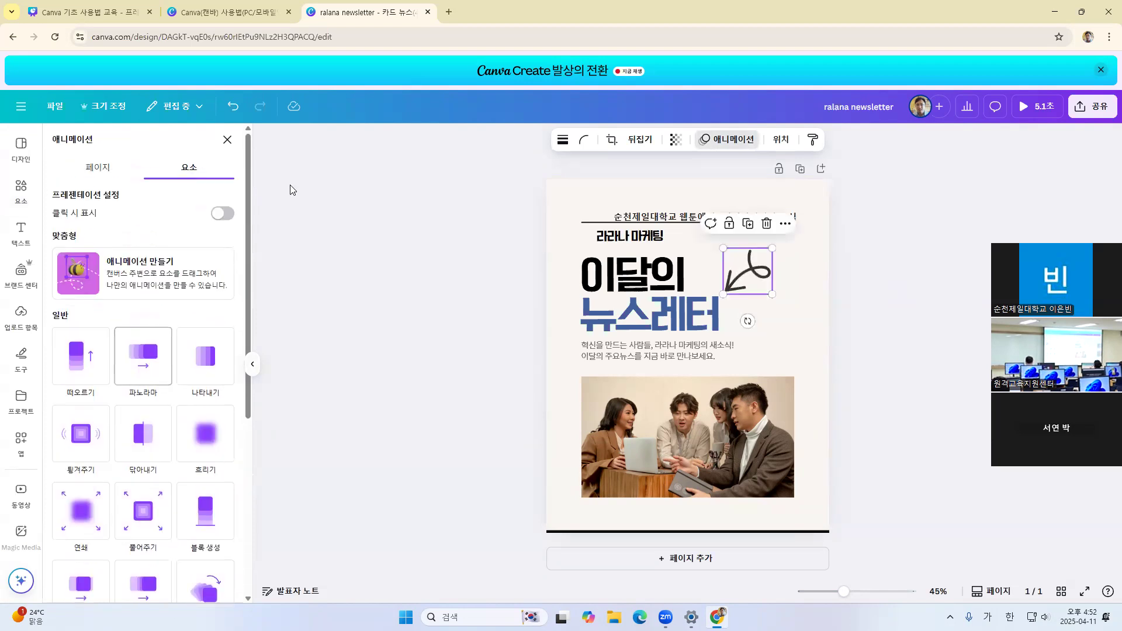
pyautogui.click(228, 140)
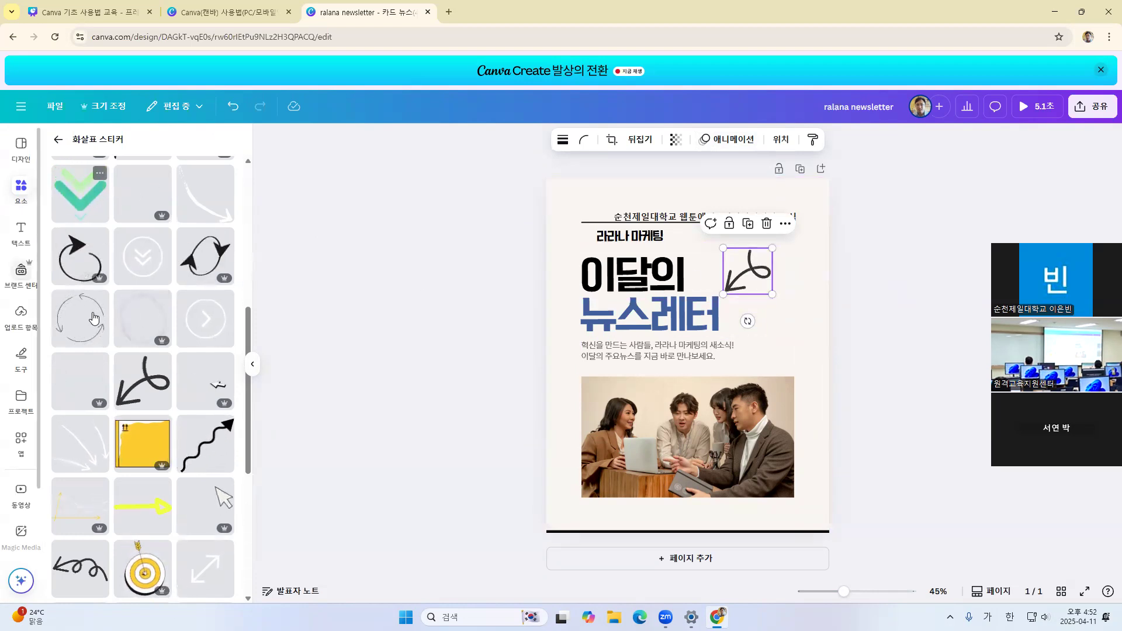
# Examine the sticker categories and popular sticker items, and return to the elements overview down to the charts, tables and frames
pyautogui.click(58, 141)
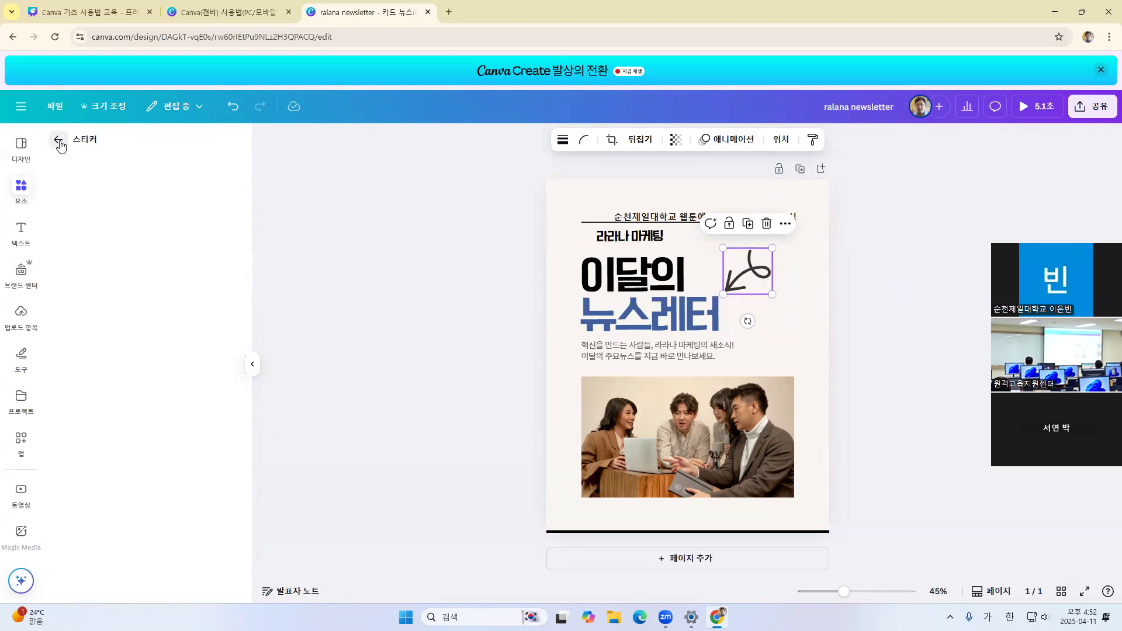
pyautogui.scroll(-3, 140, 401)
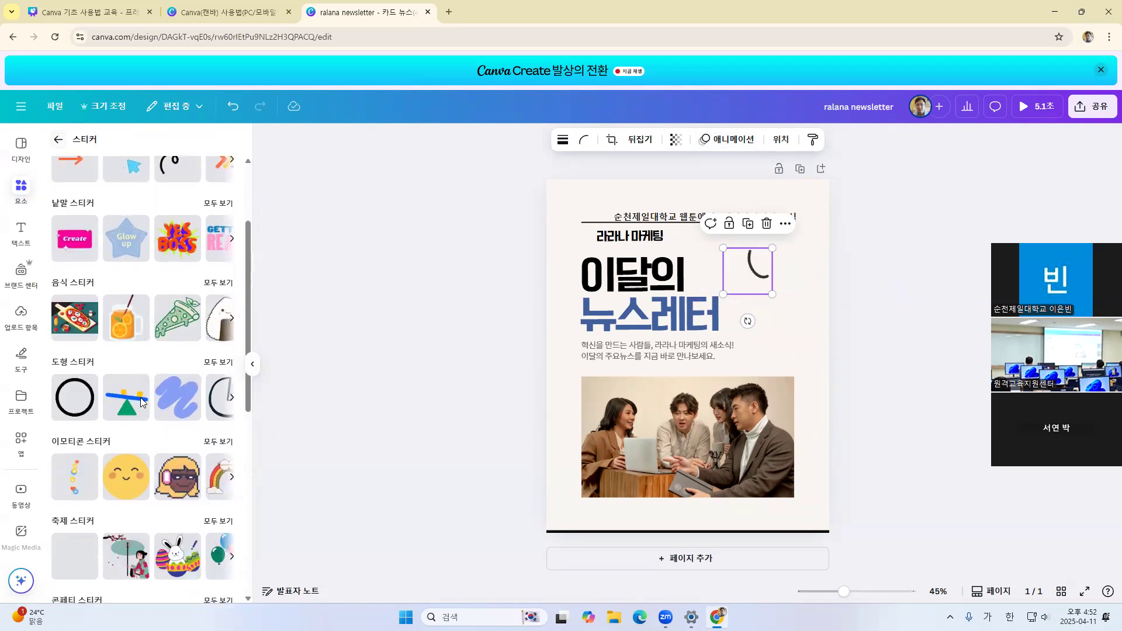
pyautogui.scroll(-6, 140, 401)
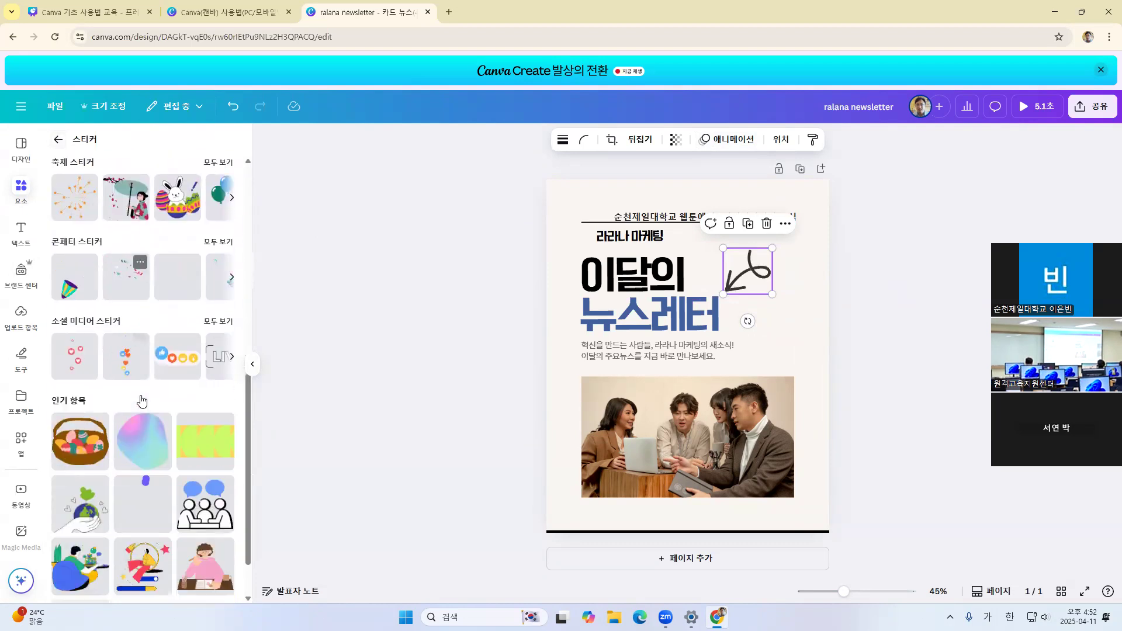
pyautogui.scroll(-3, 141, 401)
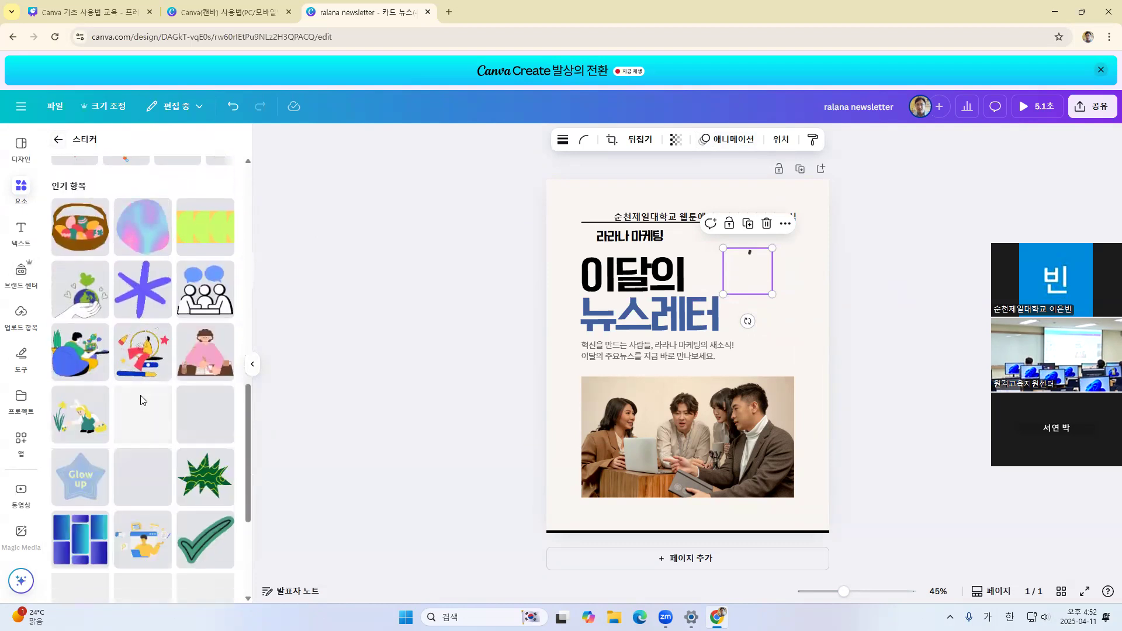
pyautogui.scroll(-3, 140, 401)
pyautogui.scroll(15, 141, 401)
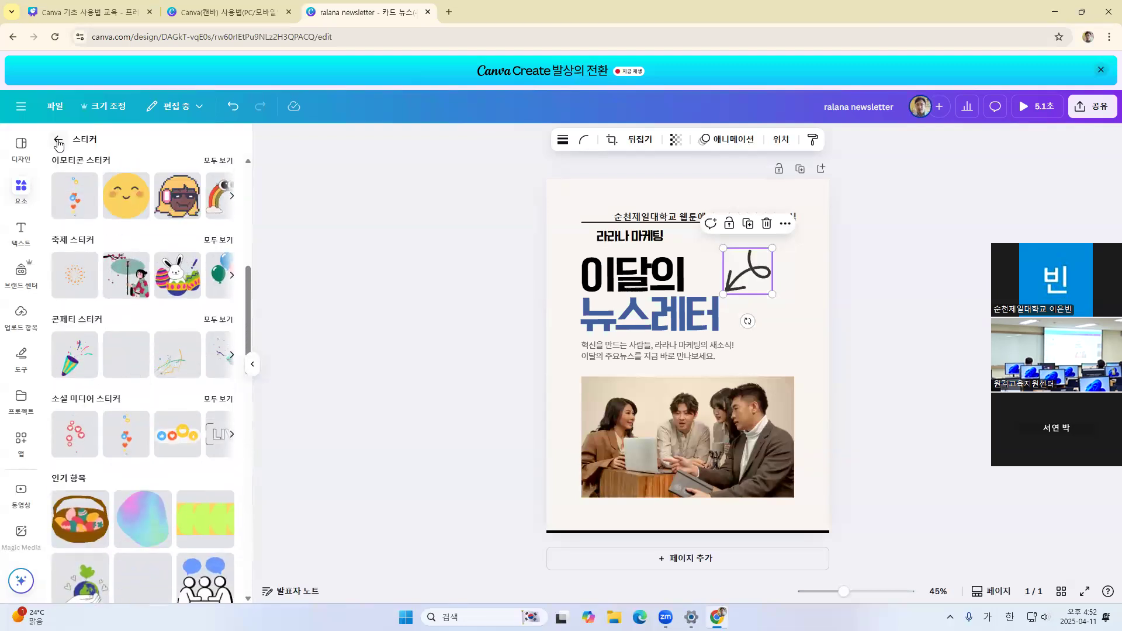
pyautogui.click(58, 139)
pyautogui.scroll(-3, 143, 444)
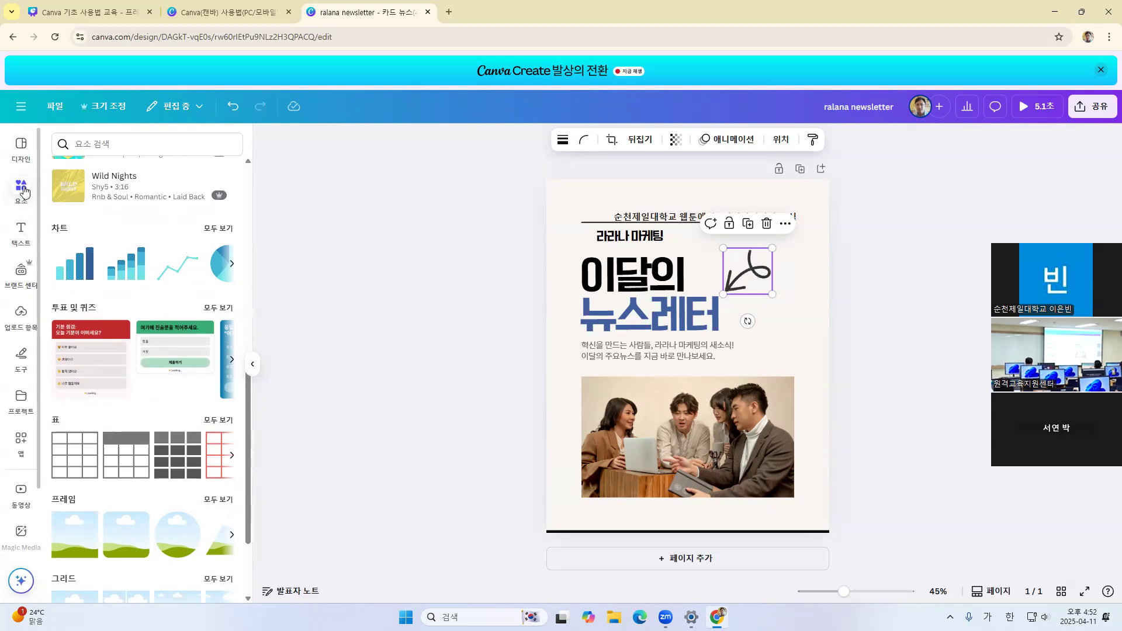
# Add the "Spring vibes" font combination from the text library to the page
pyautogui.click(20, 233)
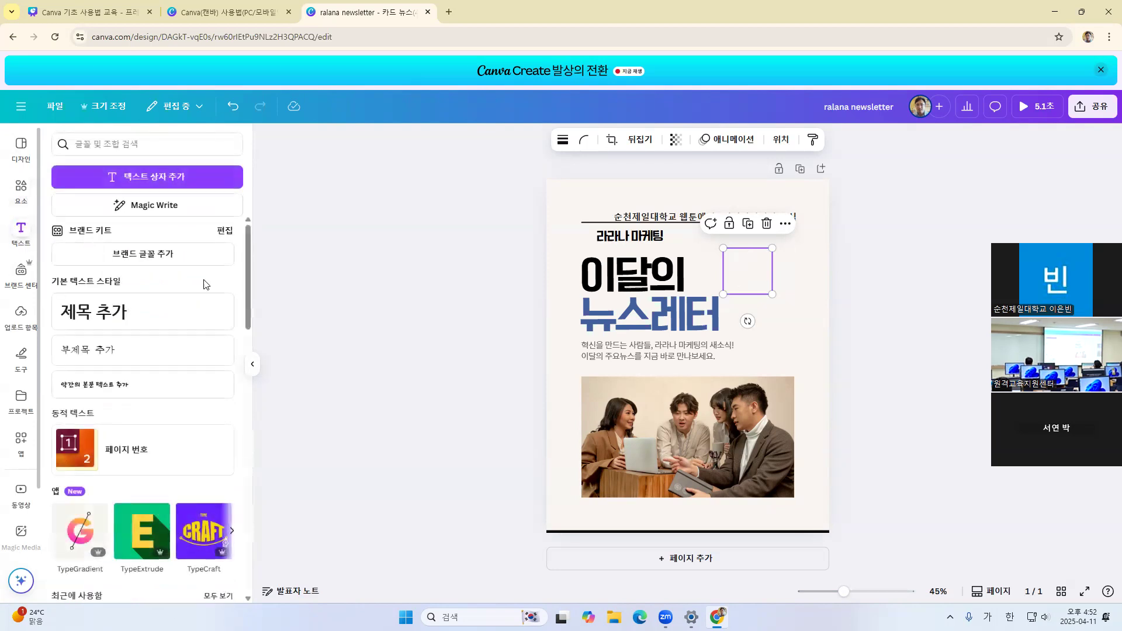
pyautogui.scroll(-5, 238, 291)
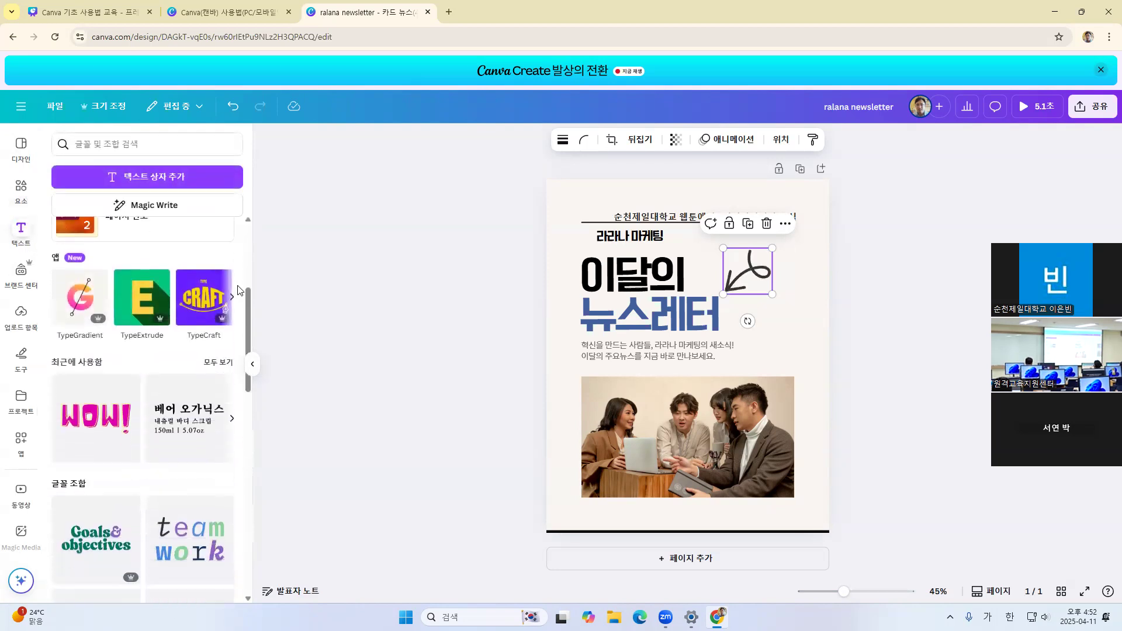
pyautogui.scroll(-5, 238, 291)
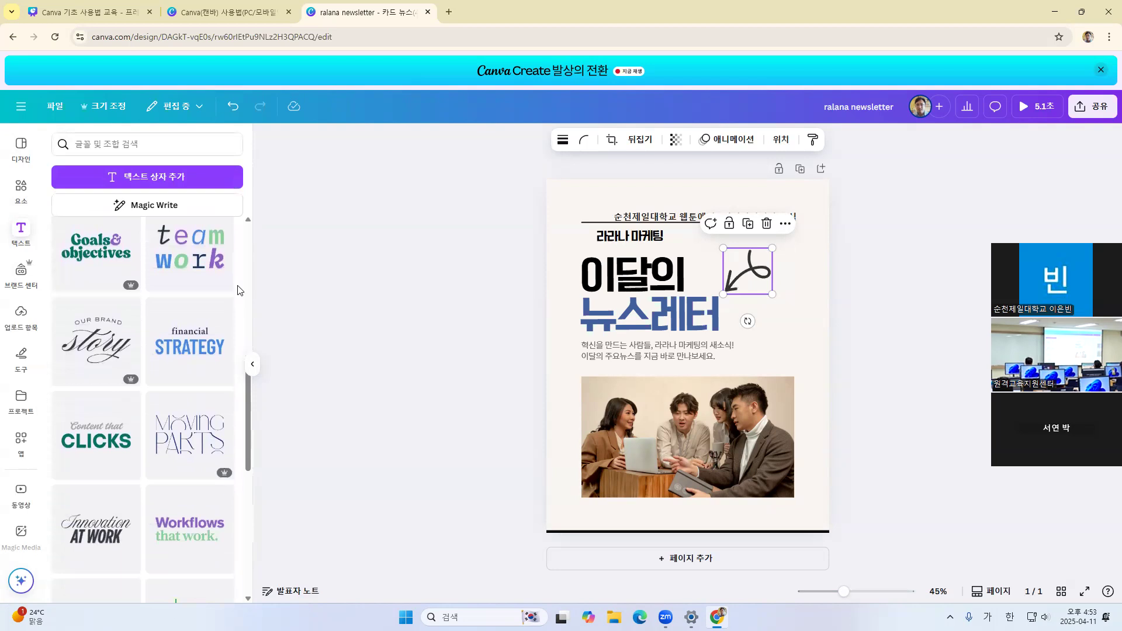
pyautogui.scroll(1, 165, 300)
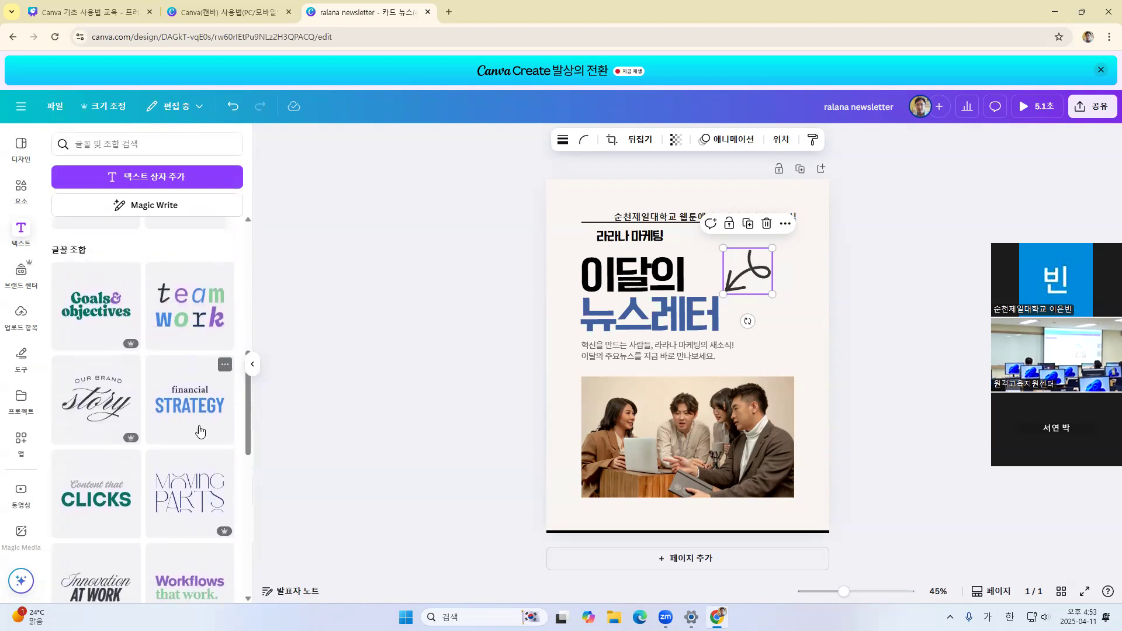
pyautogui.scroll(-2, 146, 372)
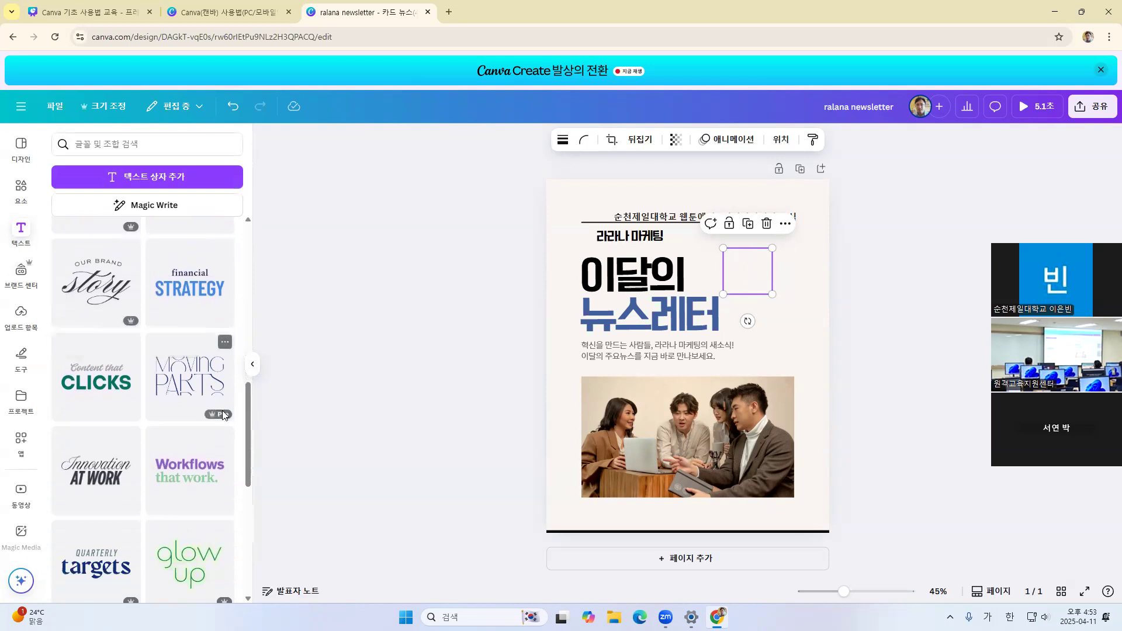
pyautogui.scroll(-2, 100, 384)
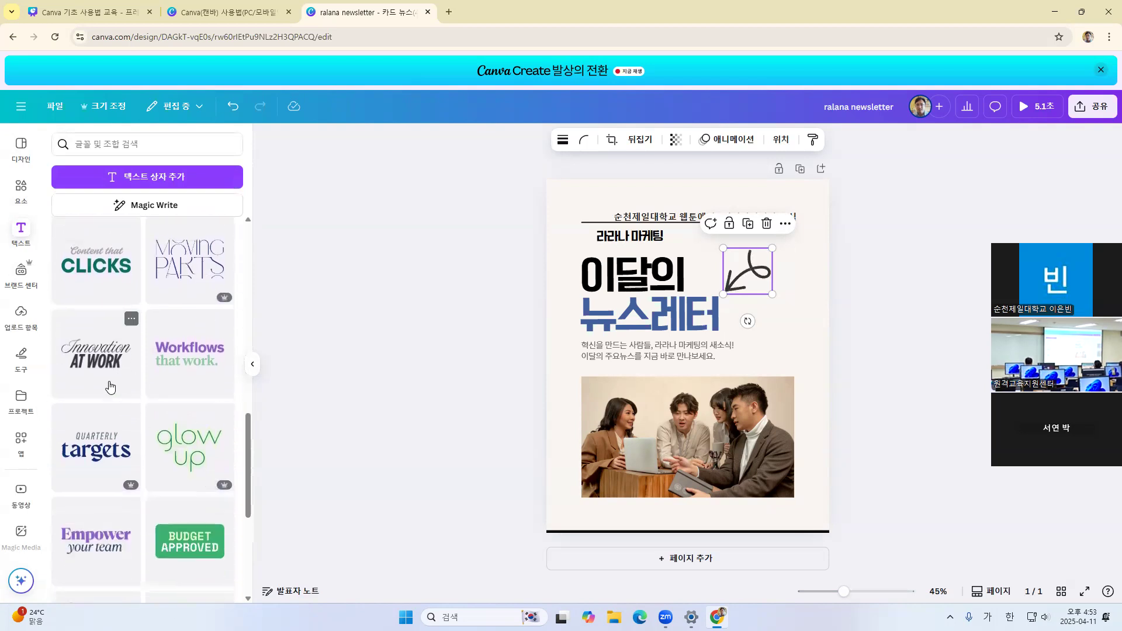
pyautogui.scroll(-8, 87, 422)
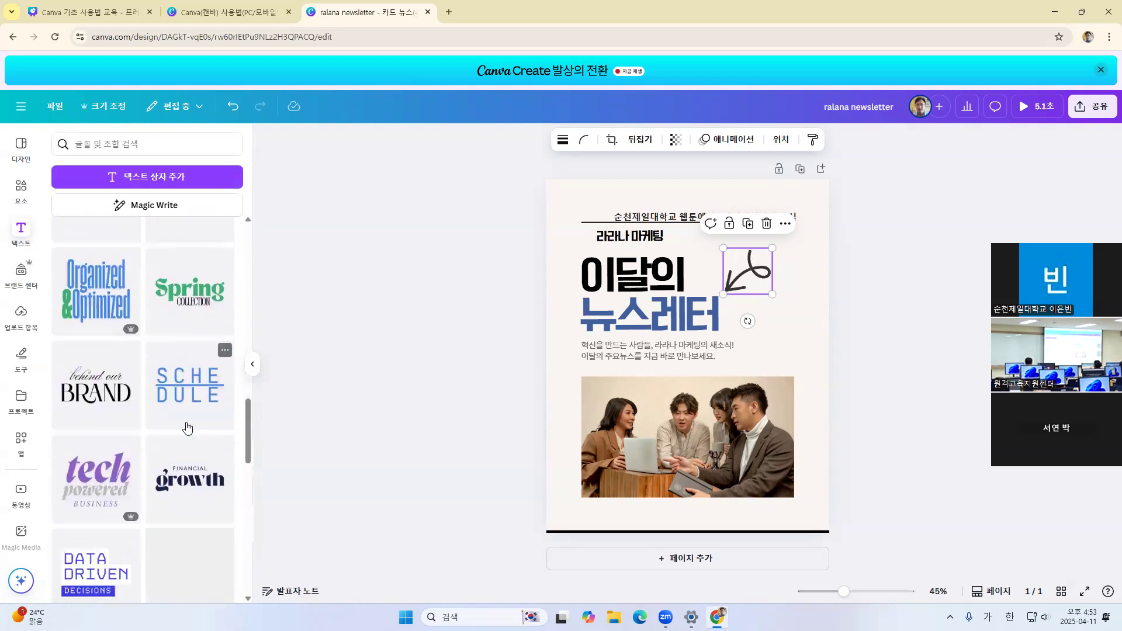
pyautogui.scroll(-3, 129, 427)
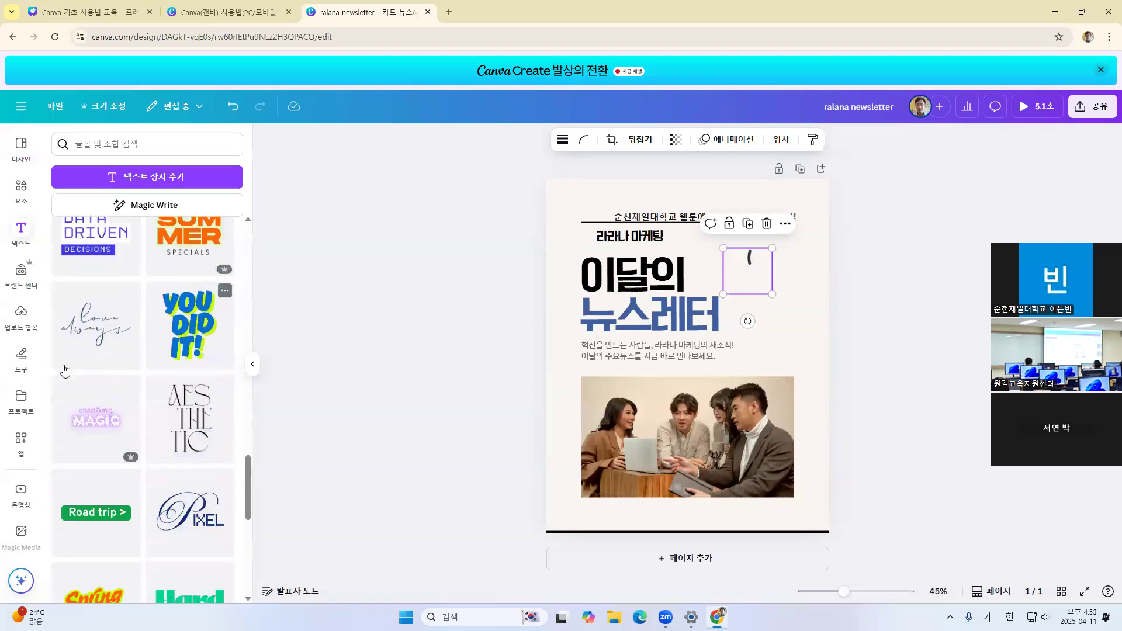
pyautogui.scroll(-5, 129, 427)
pyautogui.click(140, 325)
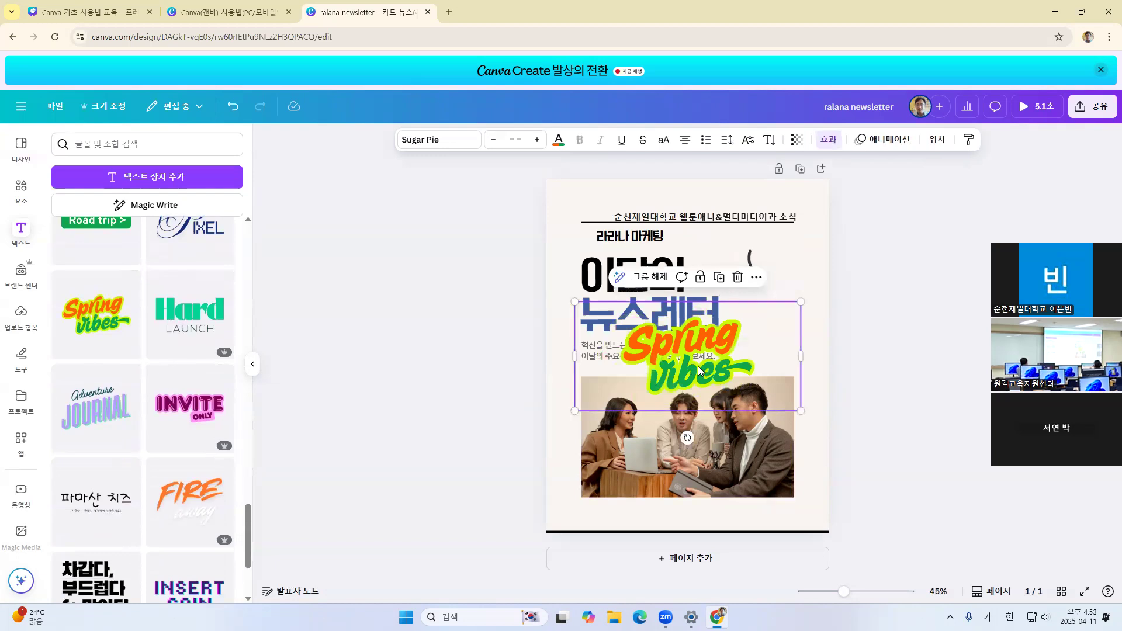
# Select the words Spring and vibes individually within the added text group to show that each is editable
pyautogui.click(693, 346)
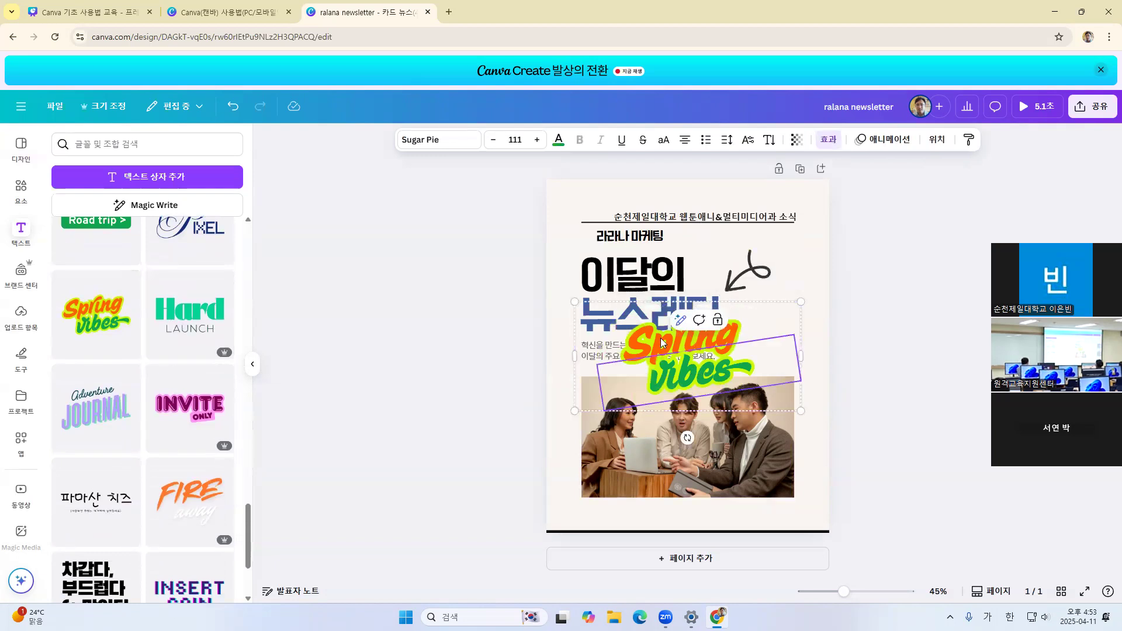
pyautogui.doubleClick(650, 344)
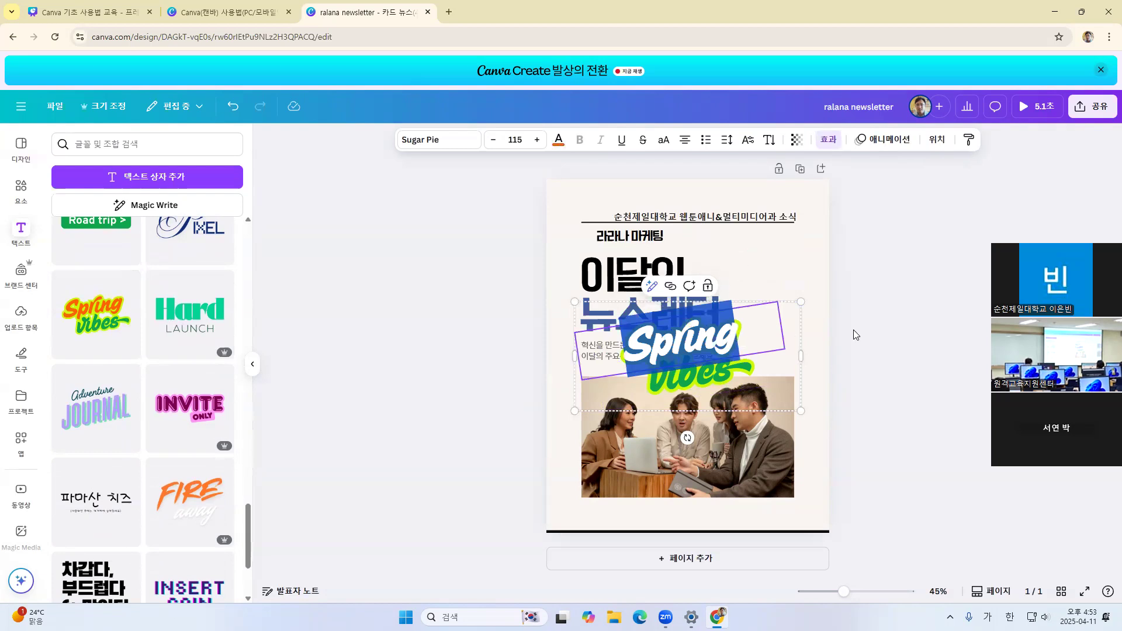
pyautogui.press('Escape')
pyautogui.click(714, 374)
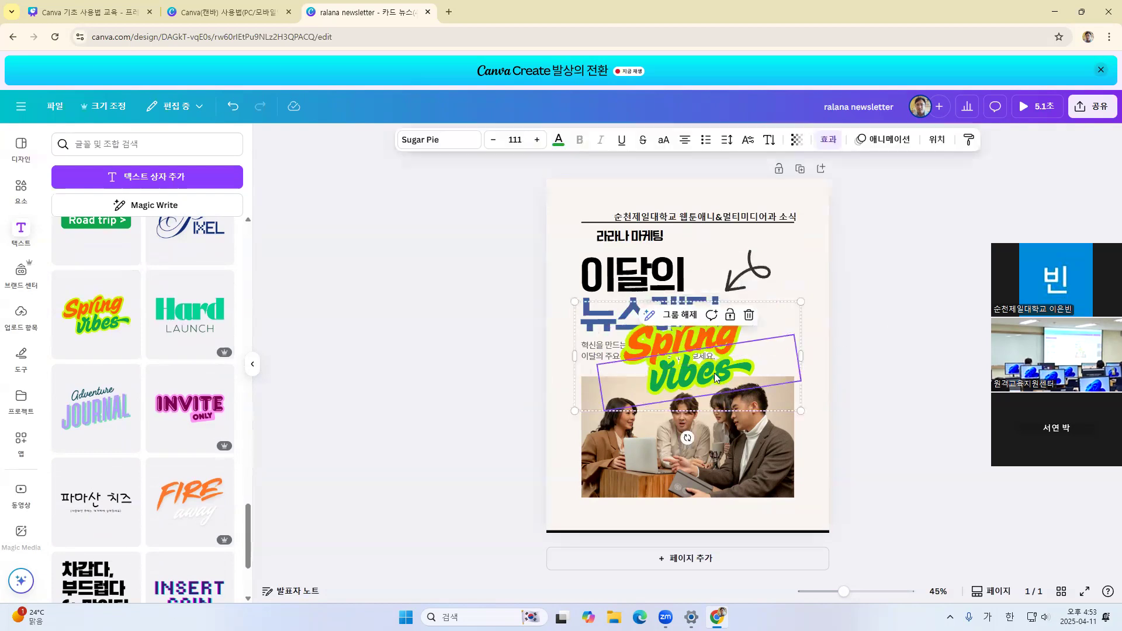
pyautogui.click(893, 315)
pyautogui.click(721, 368)
# Add a new plain text box to the page and fill it with ".소입 일시"
pyautogui.scroll(-4, 150, 416)
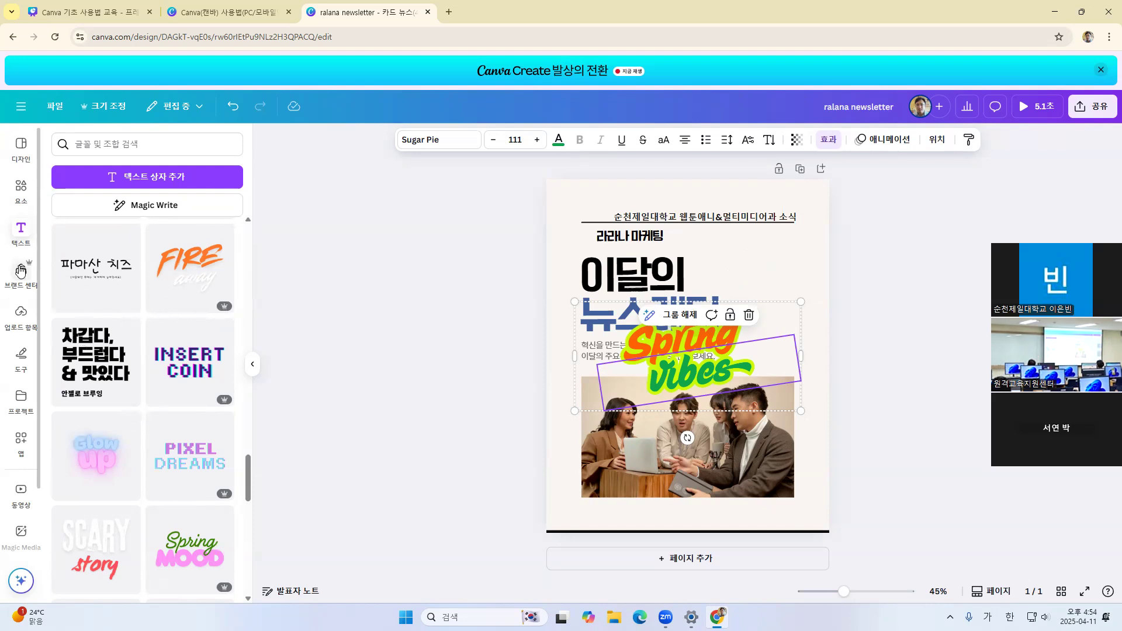
pyautogui.scroll(-5, 172, 327)
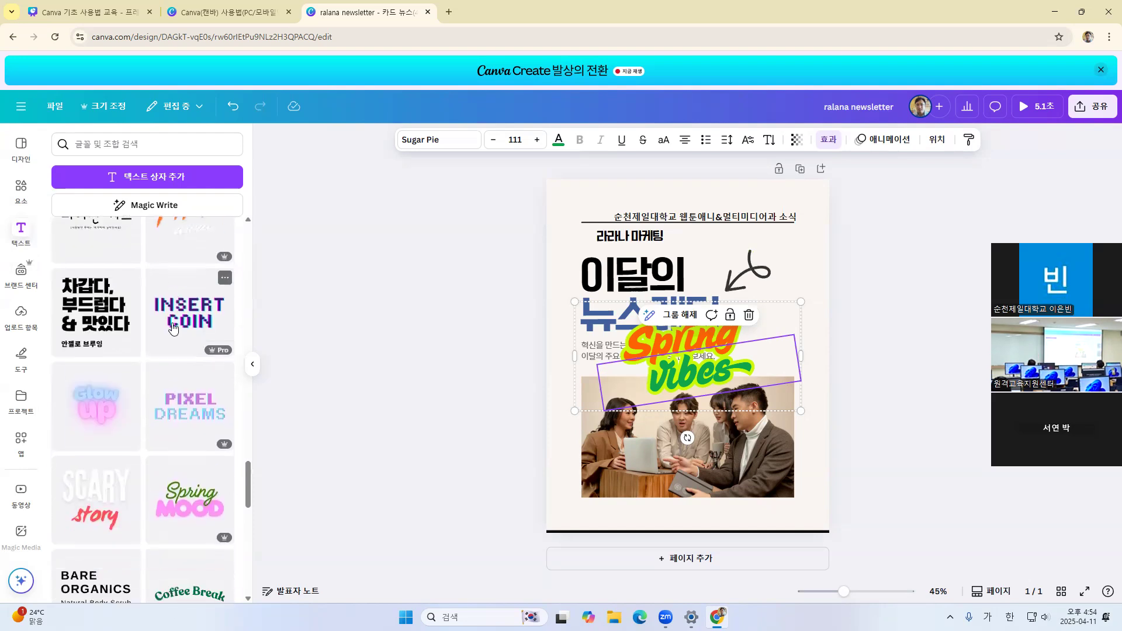
pyautogui.scroll(-8, 172, 328)
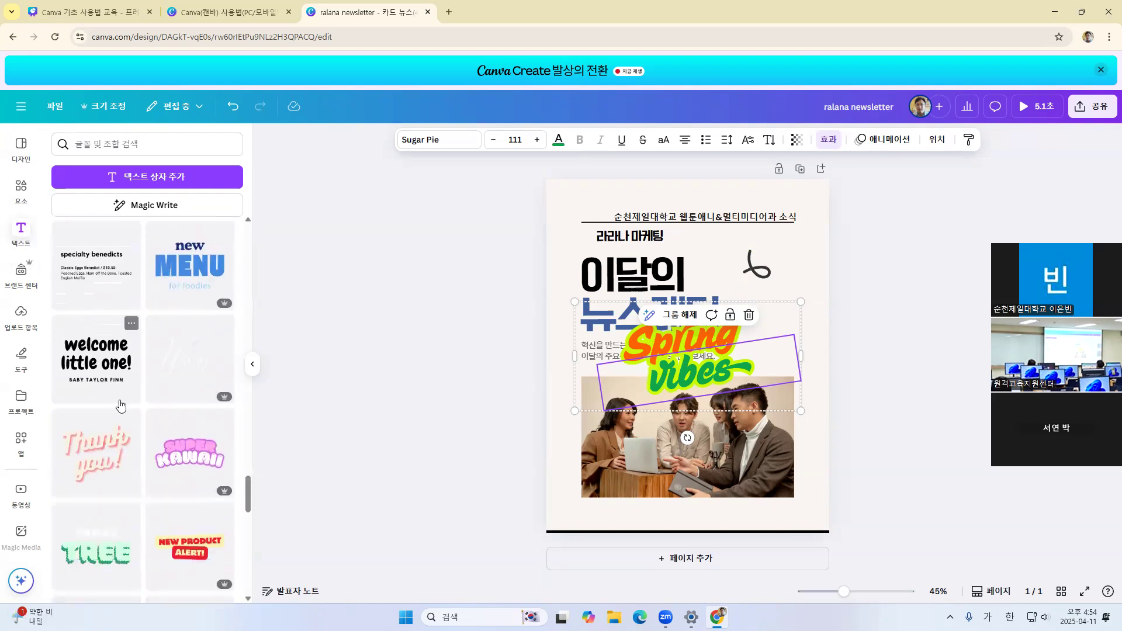
pyautogui.scroll(10, 120, 404)
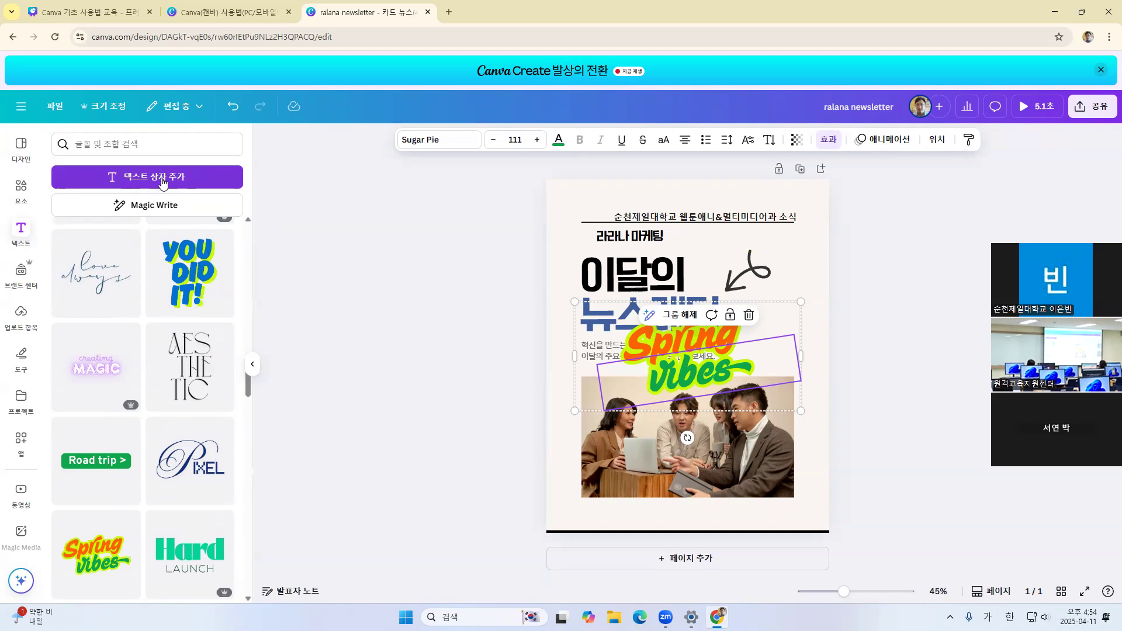
pyautogui.click(162, 183)
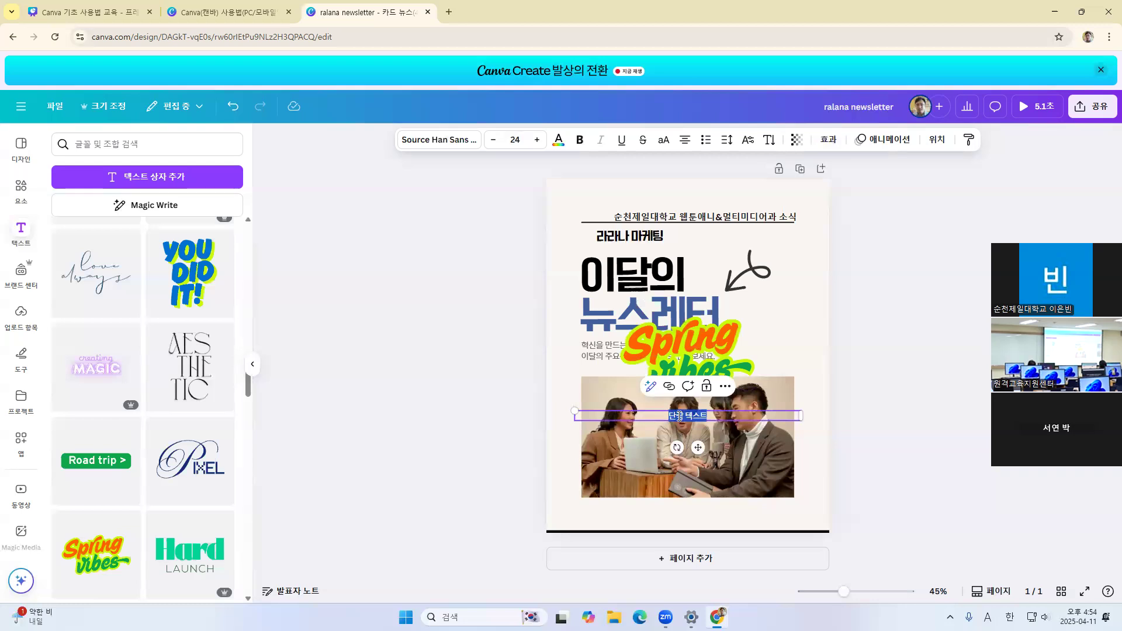
pyautogui.write('ㄷ')
pyautogui.press('BackSpace')
pyautogui.press('BackSpace')
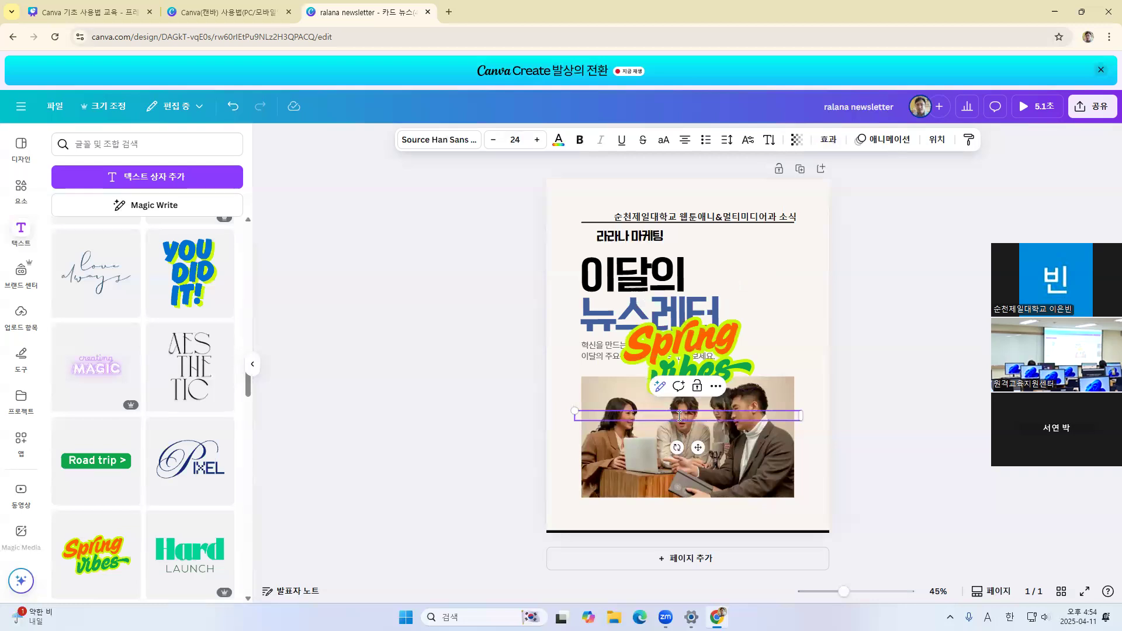
pyautogui.write('수업 일시')
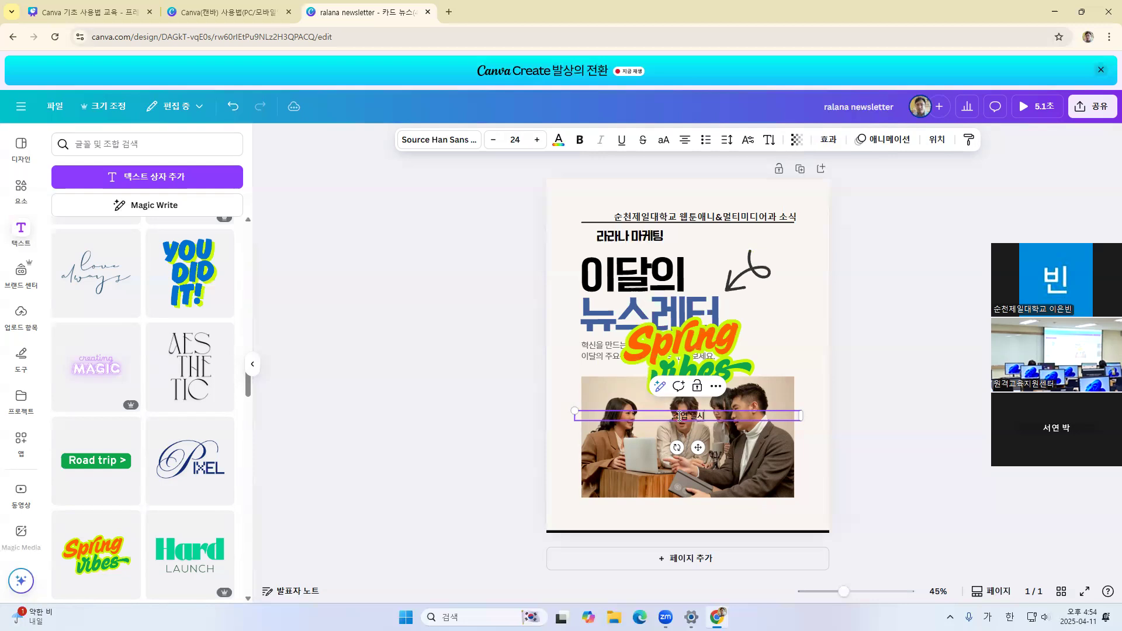
# Set the font of all the text in the new text box to 210 밀레니얼
pyautogui.hotkey('ctrl', 'a')
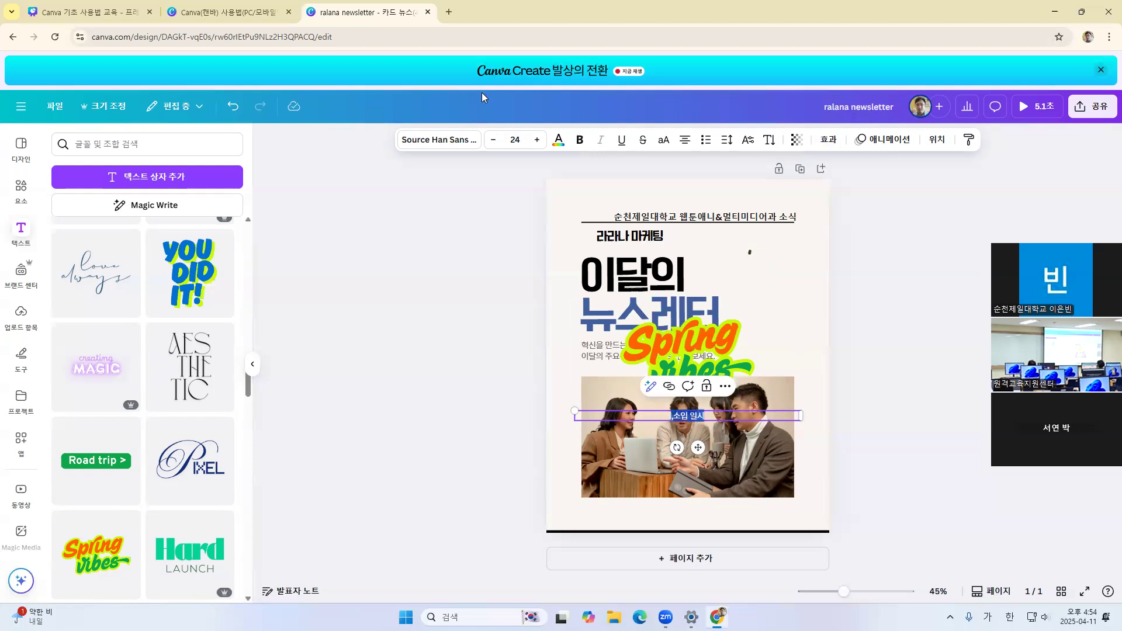
pyautogui.click(439, 139)
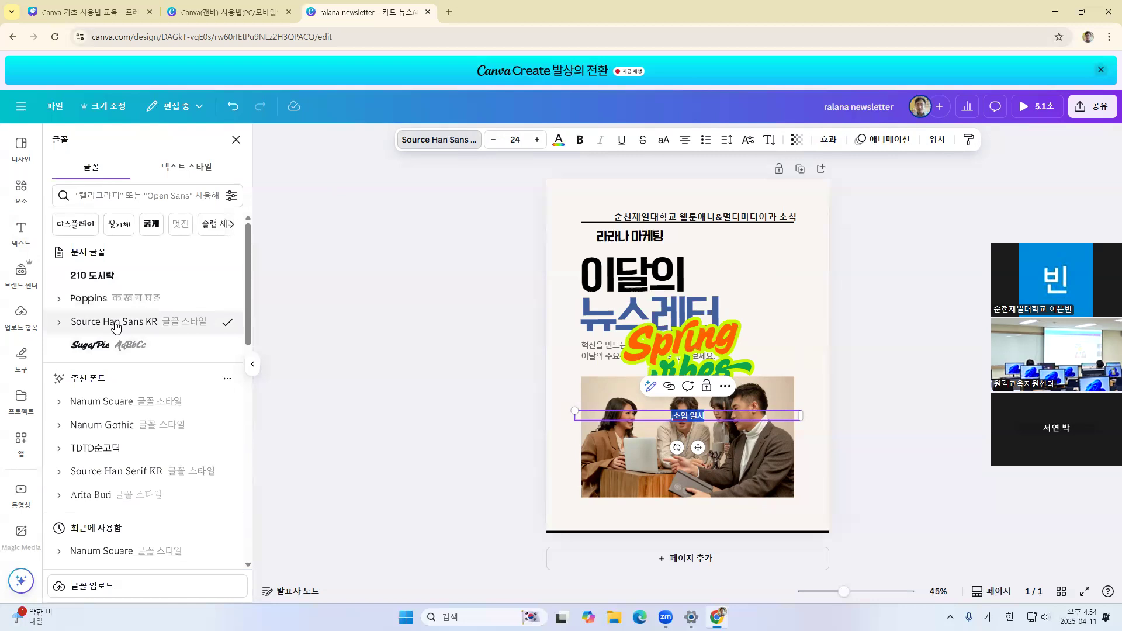
pyautogui.scroll(-5, 115, 325)
pyautogui.click(114, 248)
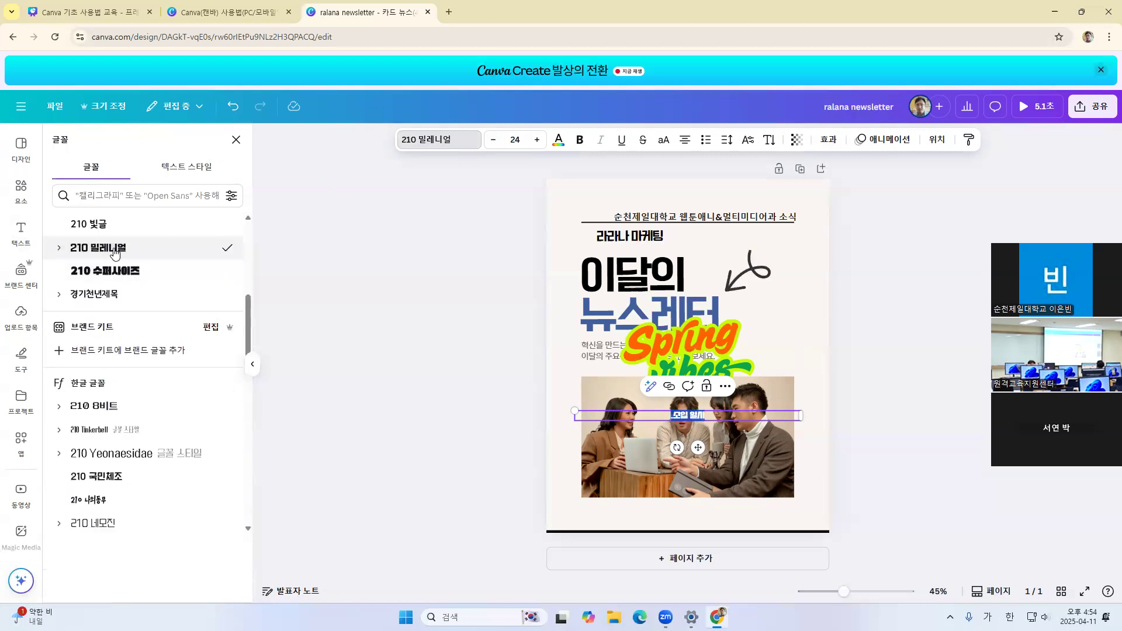
# Raise the new text's font size to 50, and enlarge it further to size 114
pyautogui.click(538, 140)
pyautogui.click(537, 139)
pyautogui.click(537, 140)
pyautogui.click(537, 140)
pyautogui.click(537, 140)
pyautogui.doubleClick(537, 139)
pyautogui.click(537, 139)
pyautogui.doubleClick(537, 139)
pyautogui.click(537, 140)
pyautogui.doubleClick(538, 140)
pyautogui.click(538, 140)
pyautogui.doubleClick(537, 140)
pyautogui.doubleClick(537, 140)
pyautogui.doubleClick(537, 139)
pyautogui.doubleClick(537, 140)
pyautogui.doubleClick(537, 140)
pyautogui.doubleClick(537, 140)
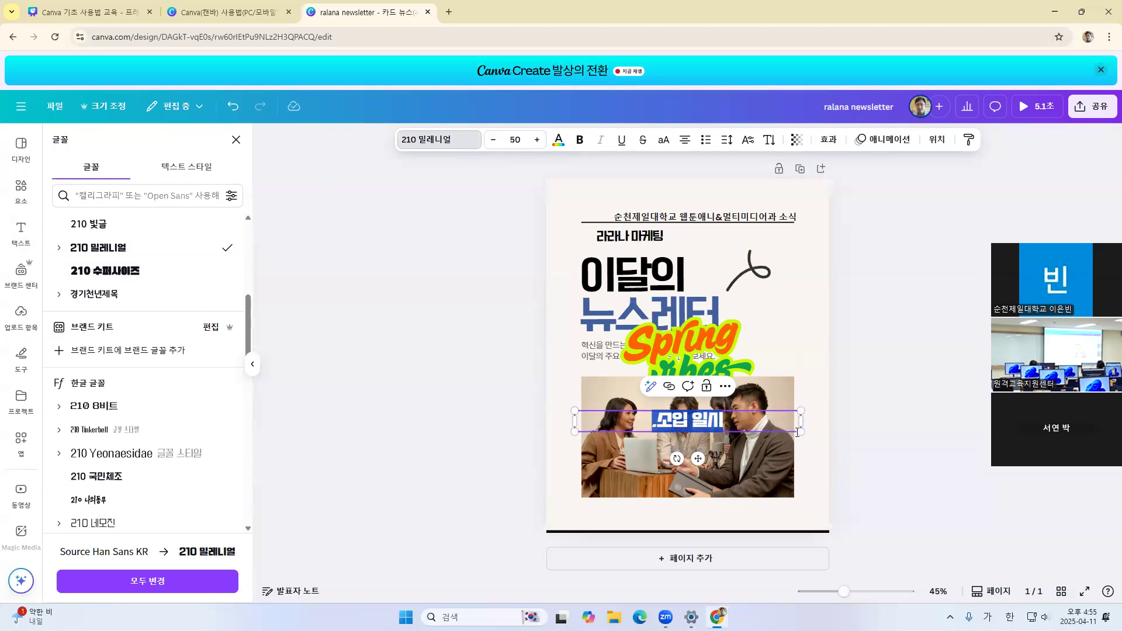
pyautogui.moveTo(798, 431); pyautogui.dragTo(795, 494)
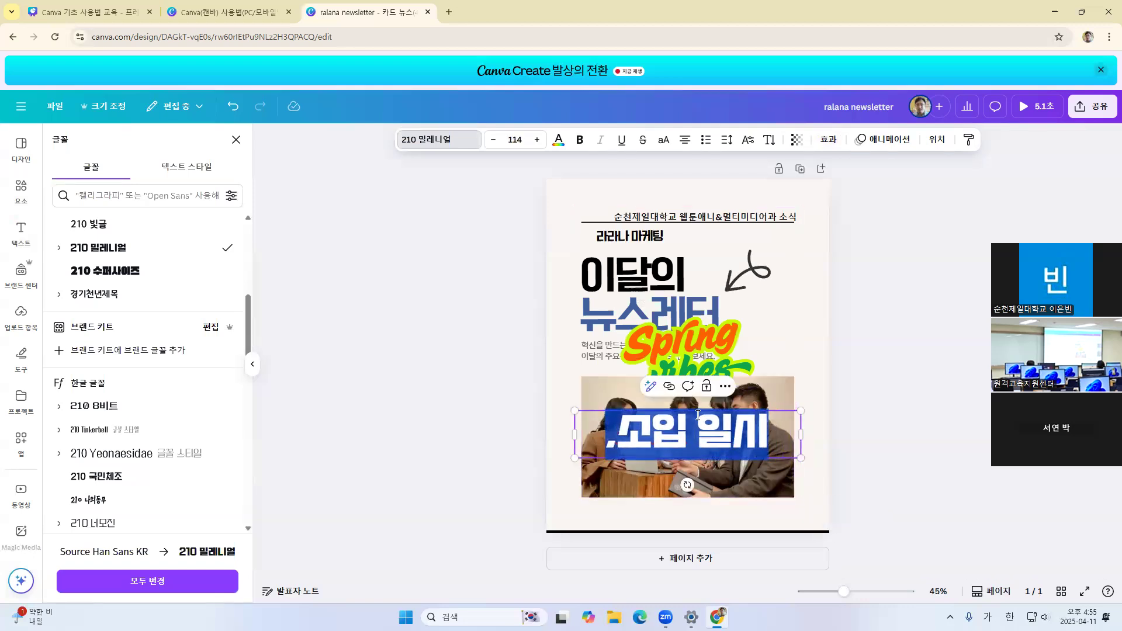
# Colour the new text with the brand kit's blue and correct its wording to "소집 일시", removing the leading dot
pyautogui.click(559, 140)
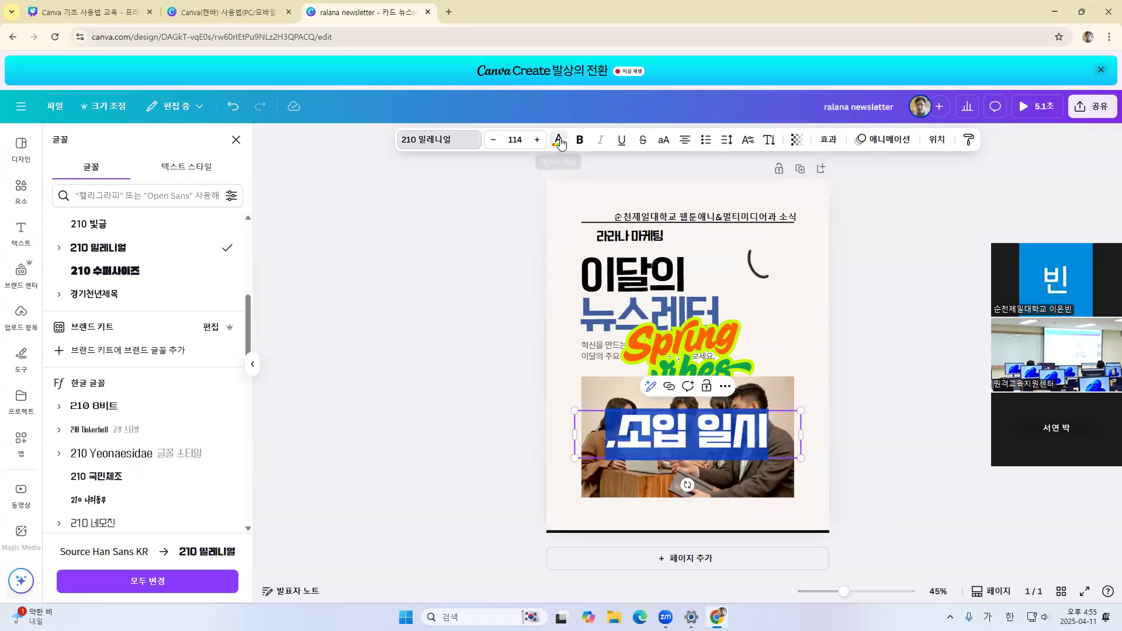
pyautogui.click(66, 340)
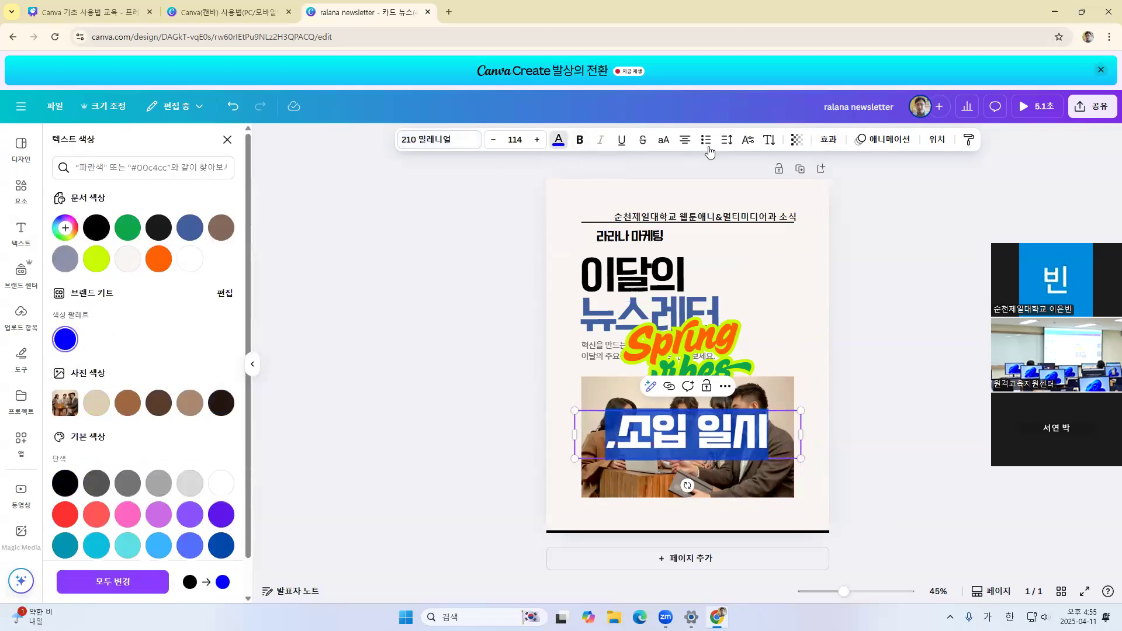
pyautogui.click(625, 439)
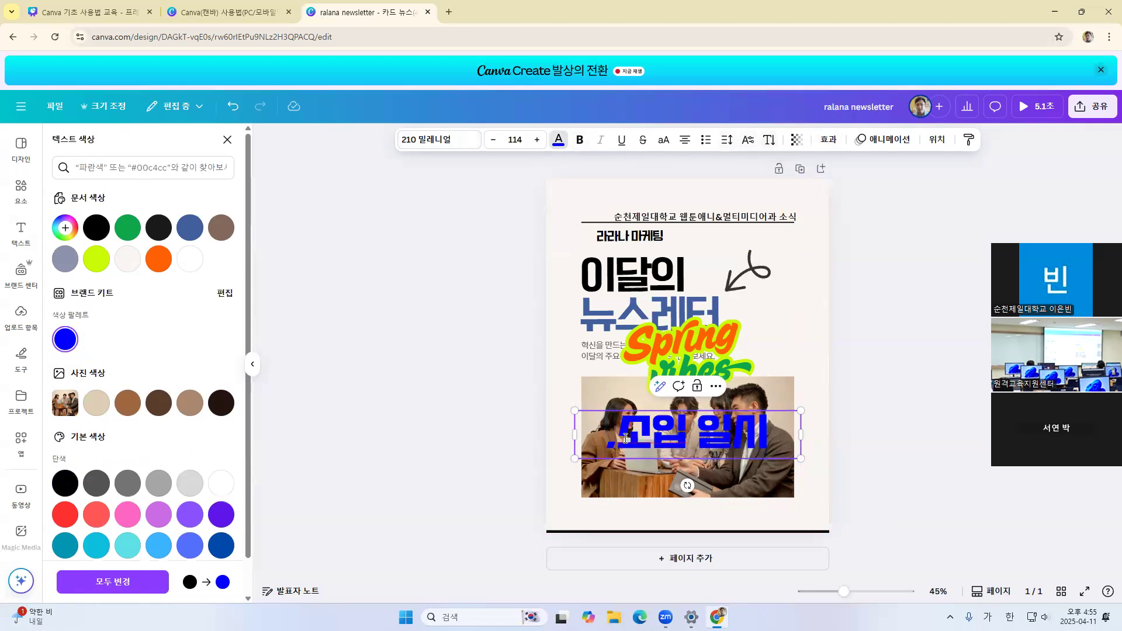
pyautogui.press('BackSpace')
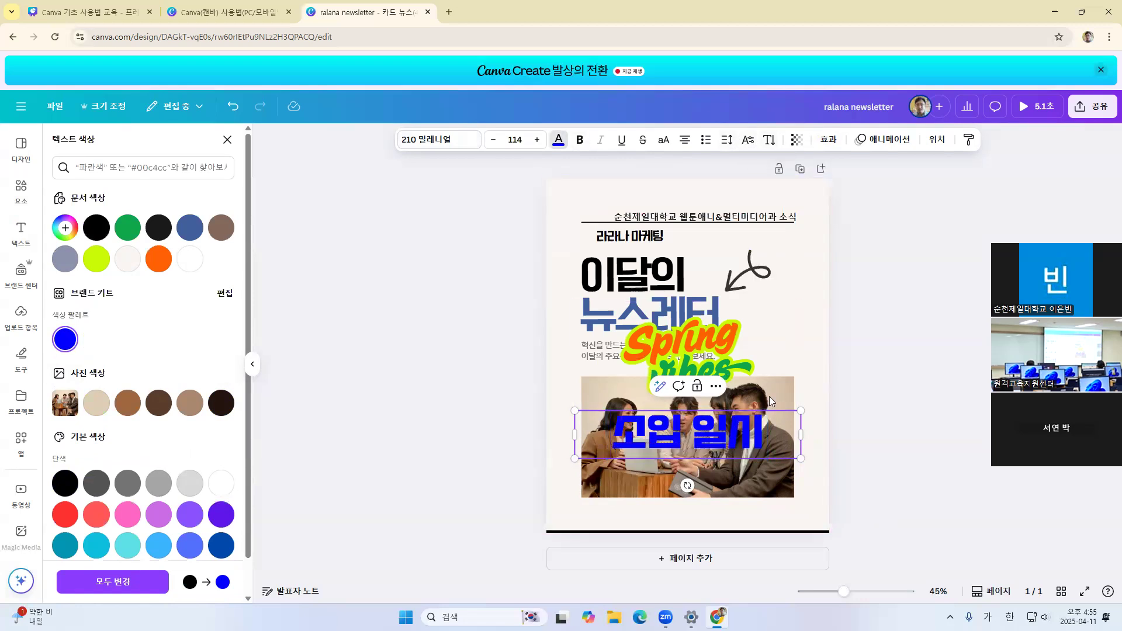
pyautogui.press('BackSpace')
pyautogui.write('집')
pyautogui.click(868, 374)
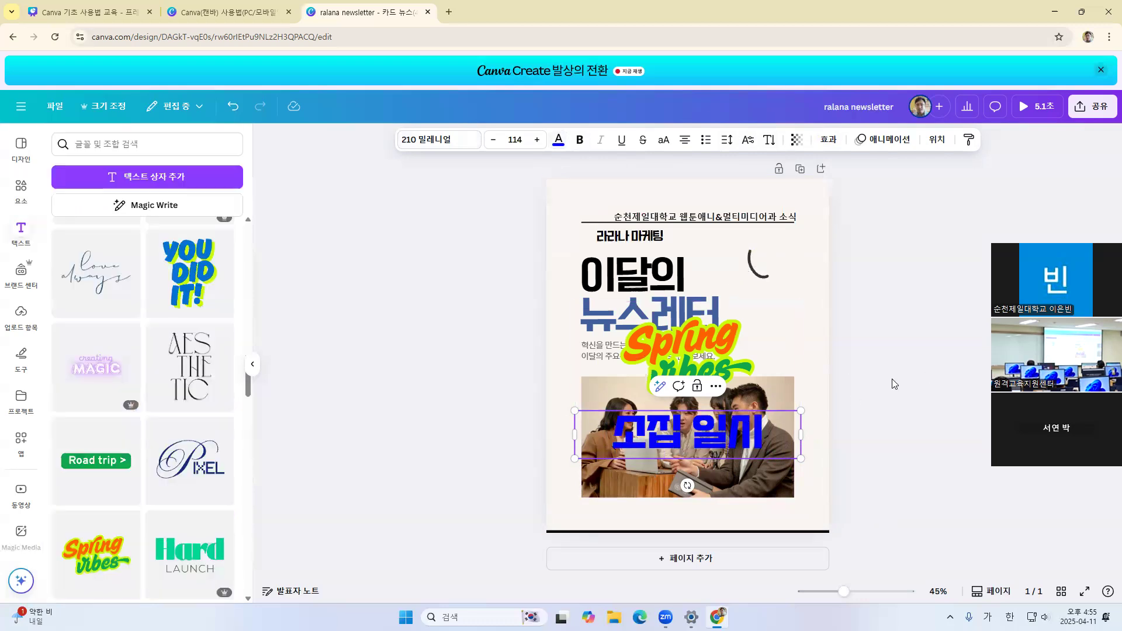
pyautogui.press('Escape')
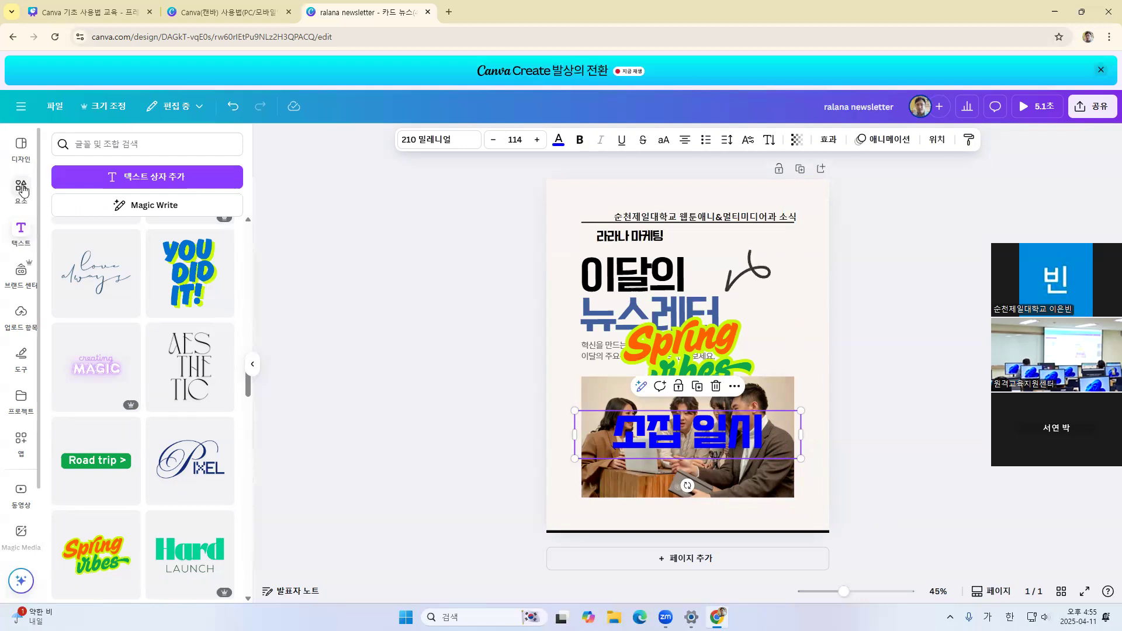
pyautogui.click(23, 191)
pyautogui.click(22, 230)
pyautogui.click(22, 188)
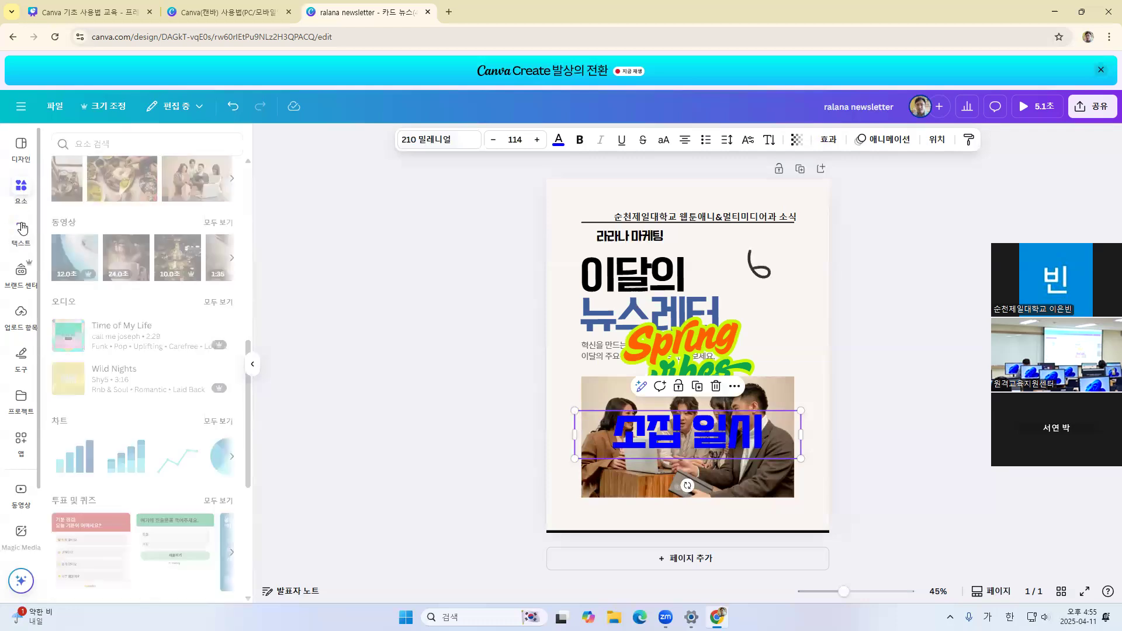
pyautogui.click(22, 228)
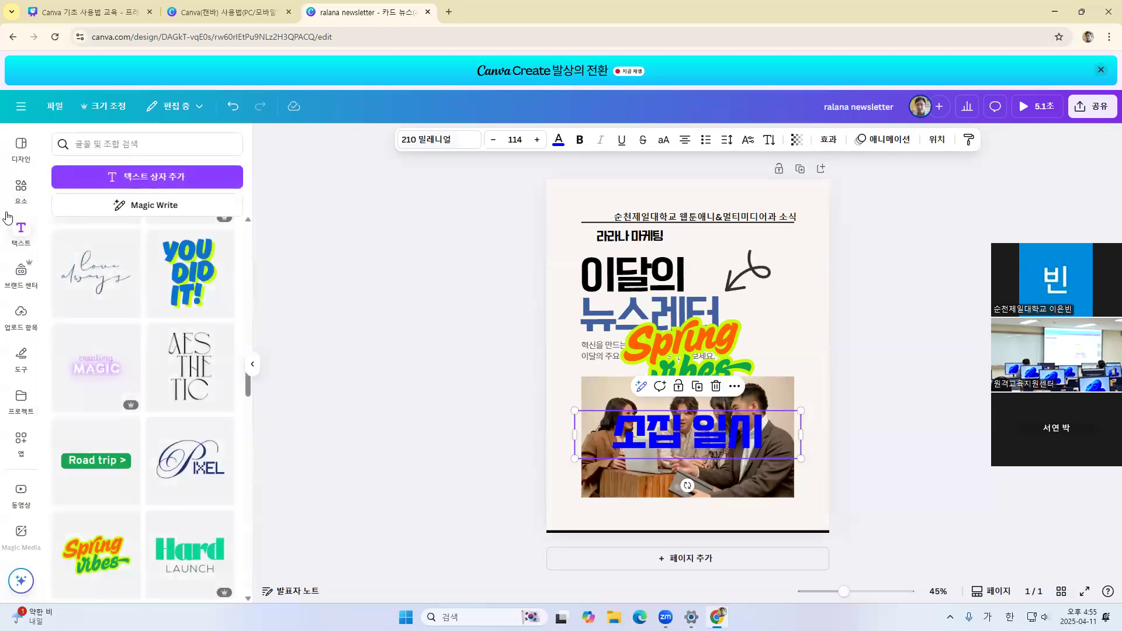
pyautogui.click(13, 324)
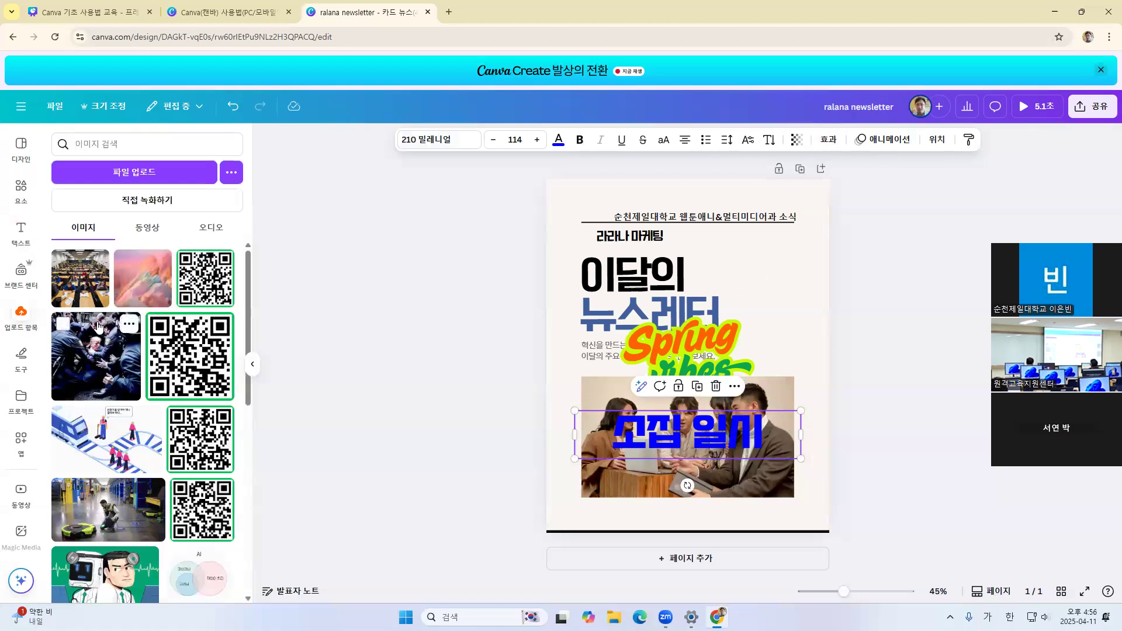
pyautogui.click(134, 176)
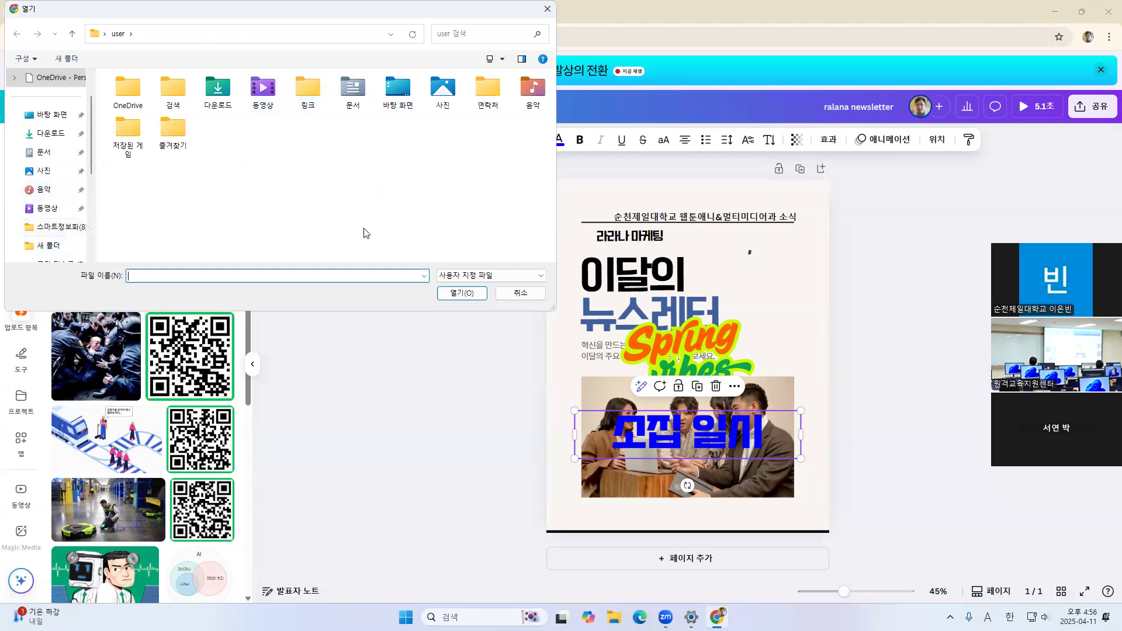
pyautogui.click(52, 174)
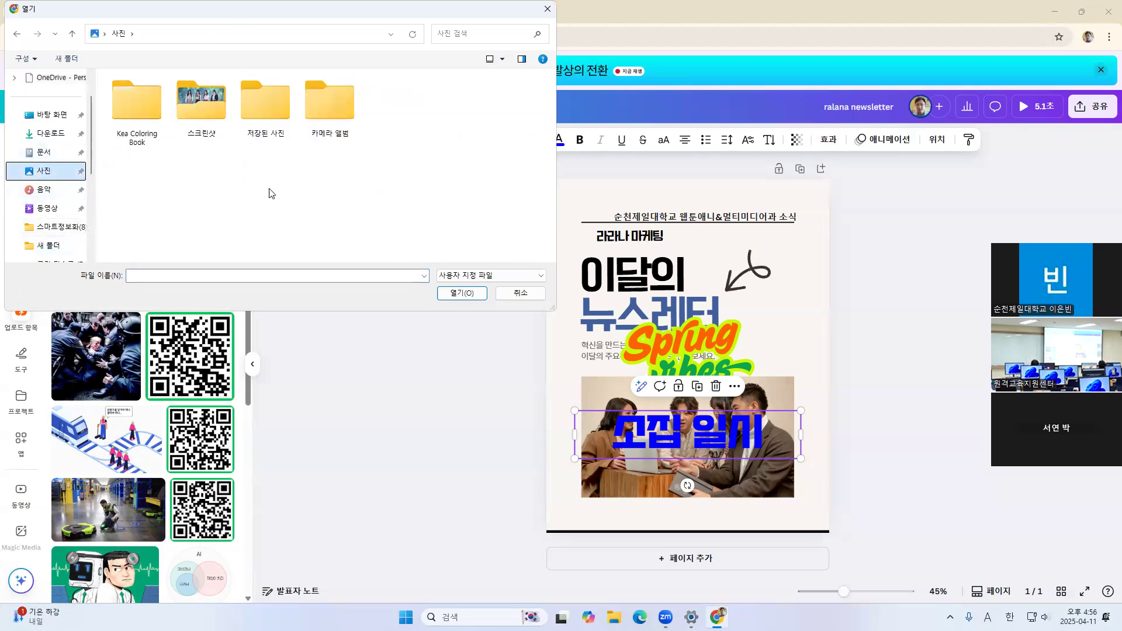
pyautogui.doubleClick(201, 104)
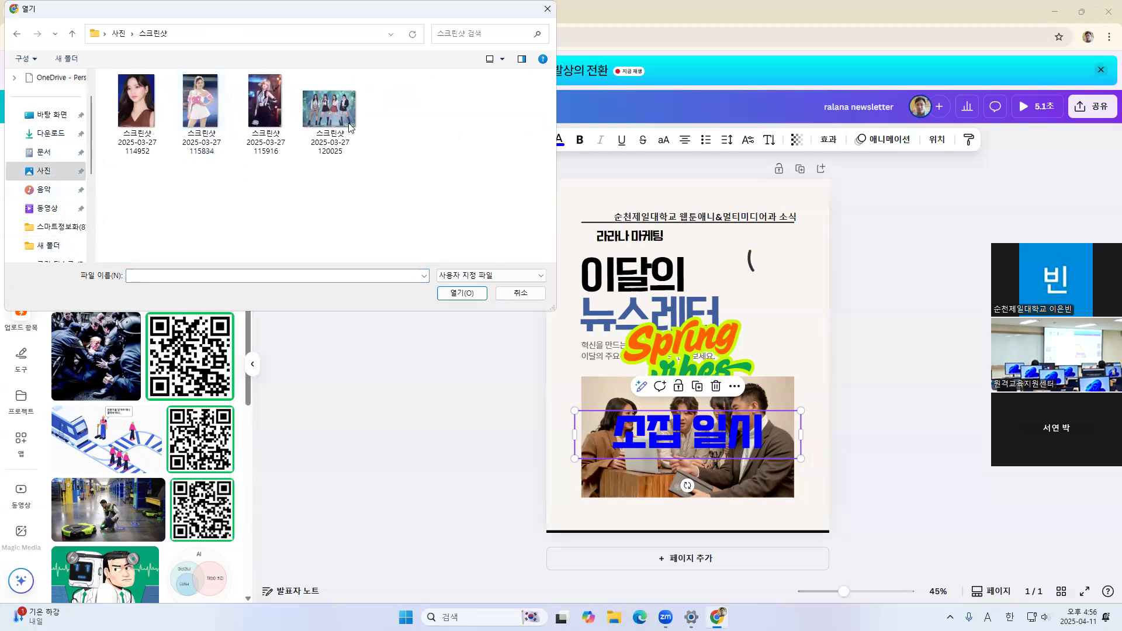
pyautogui.click(323, 120)
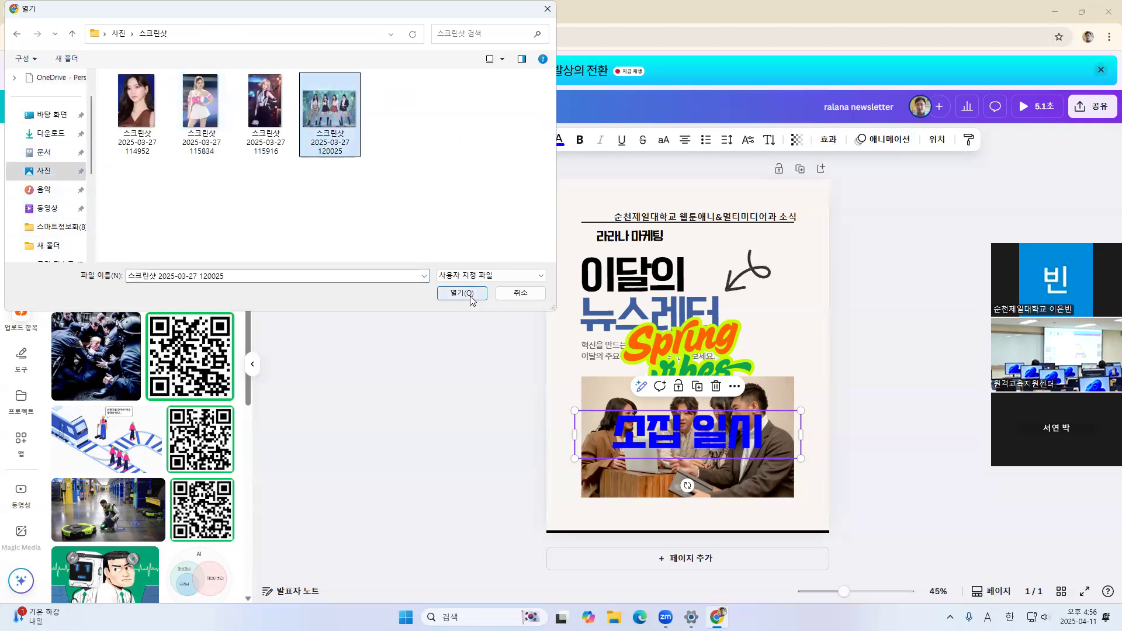
pyautogui.click(465, 293)
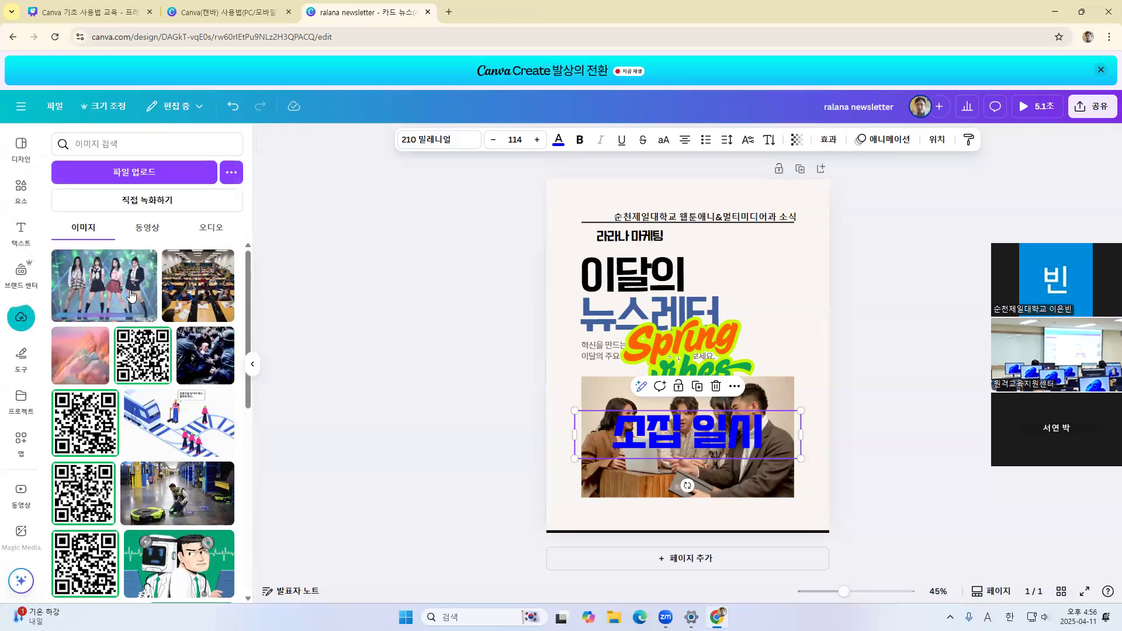
# Try the newly uploaded four-member group photo on the page, browse the other uploads, and delete the photo from the page
pyautogui.moveTo(131, 297)
pyautogui.click(90, 294)
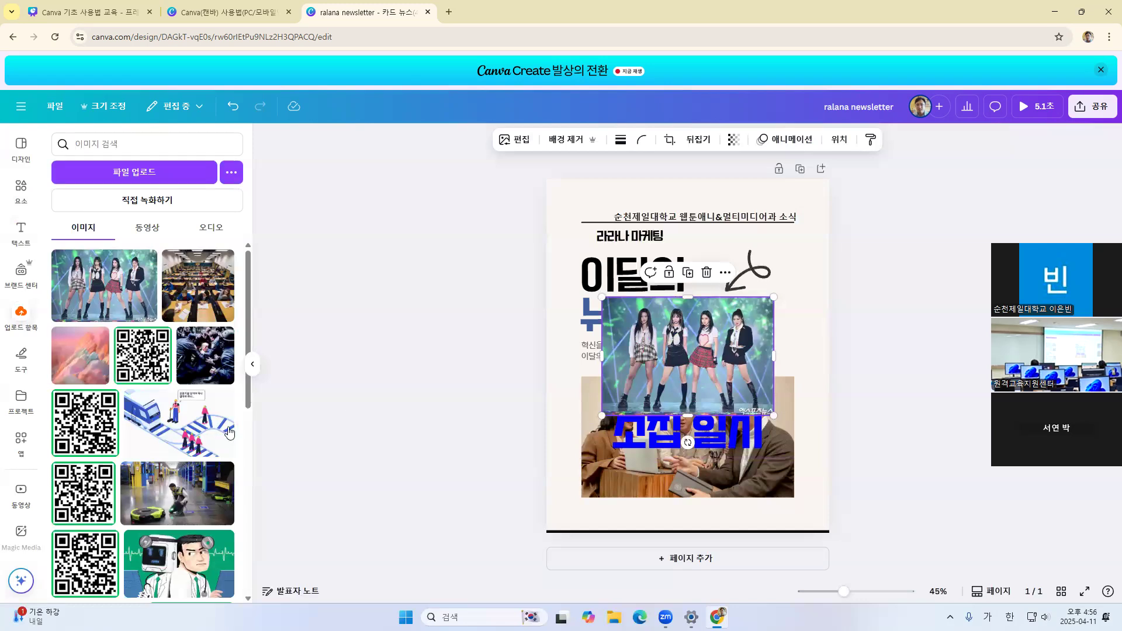
pyautogui.scroll(-10, 190, 367)
pyautogui.scroll(-5, 190, 367)
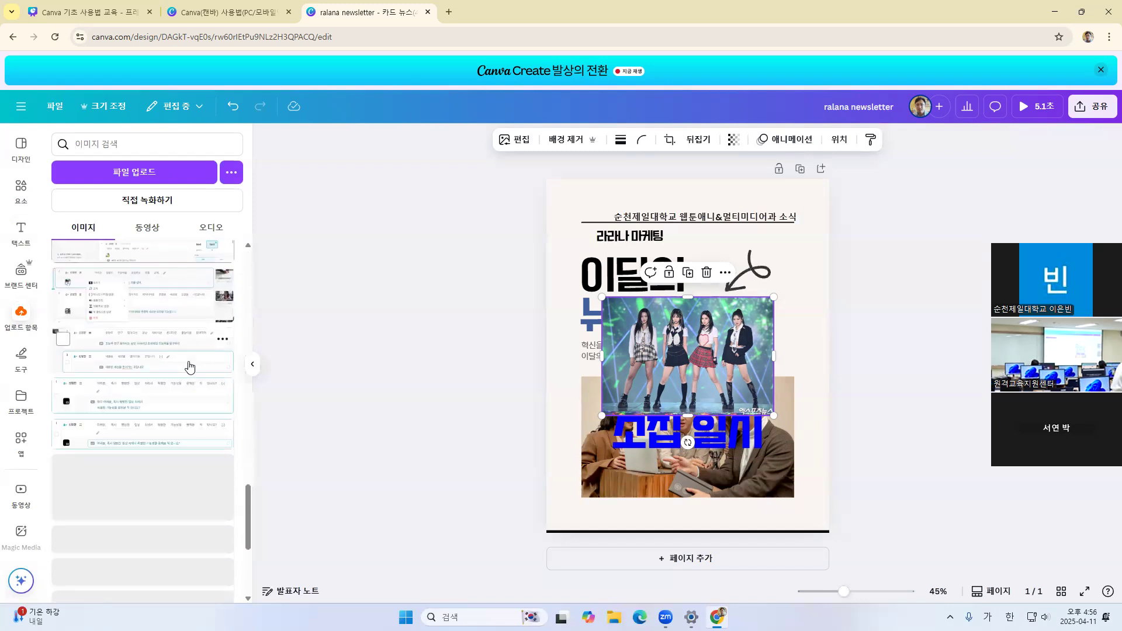
pyautogui.scroll(-5, 190, 367)
pyautogui.scroll(-5, 189, 365)
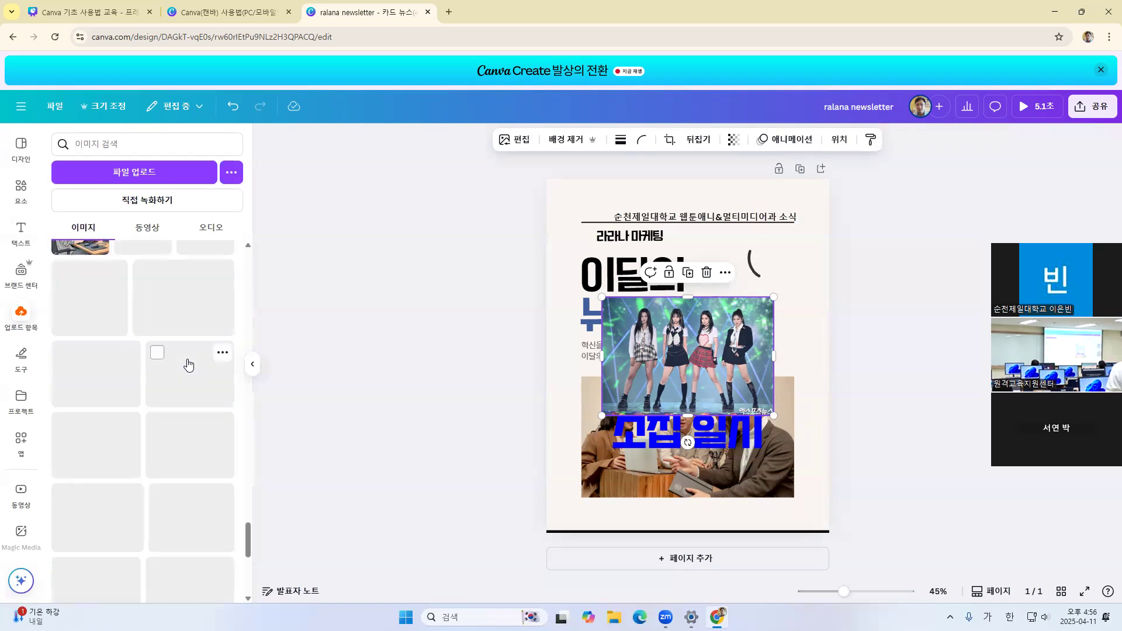
pyautogui.scroll(1, 189, 364)
pyautogui.scroll(5, 189, 365)
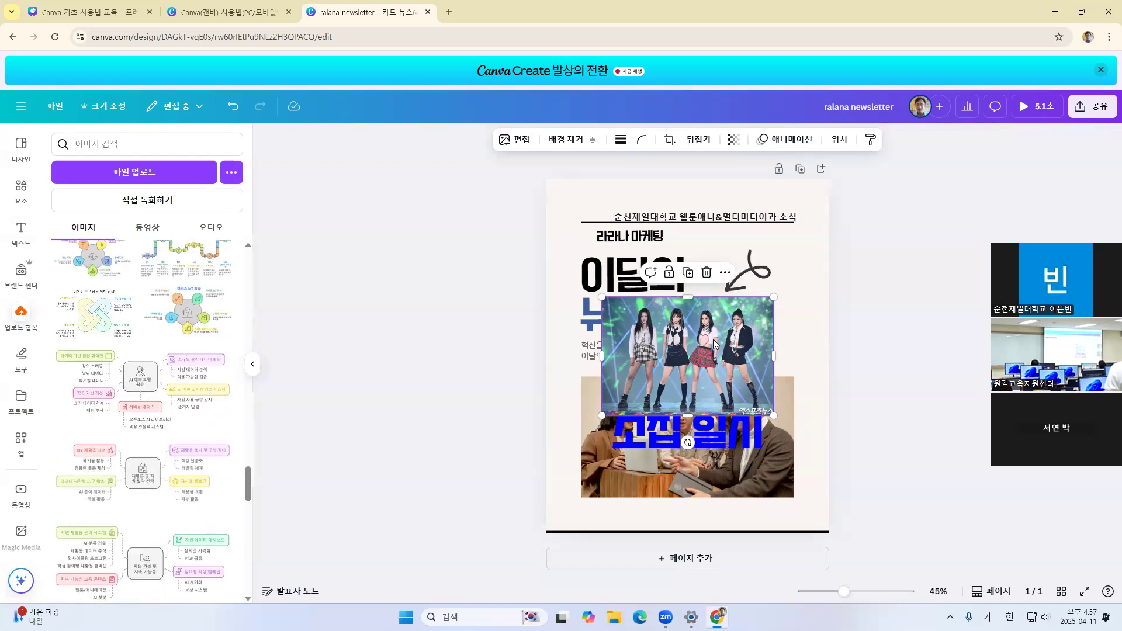
pyautogui.press('Delete')
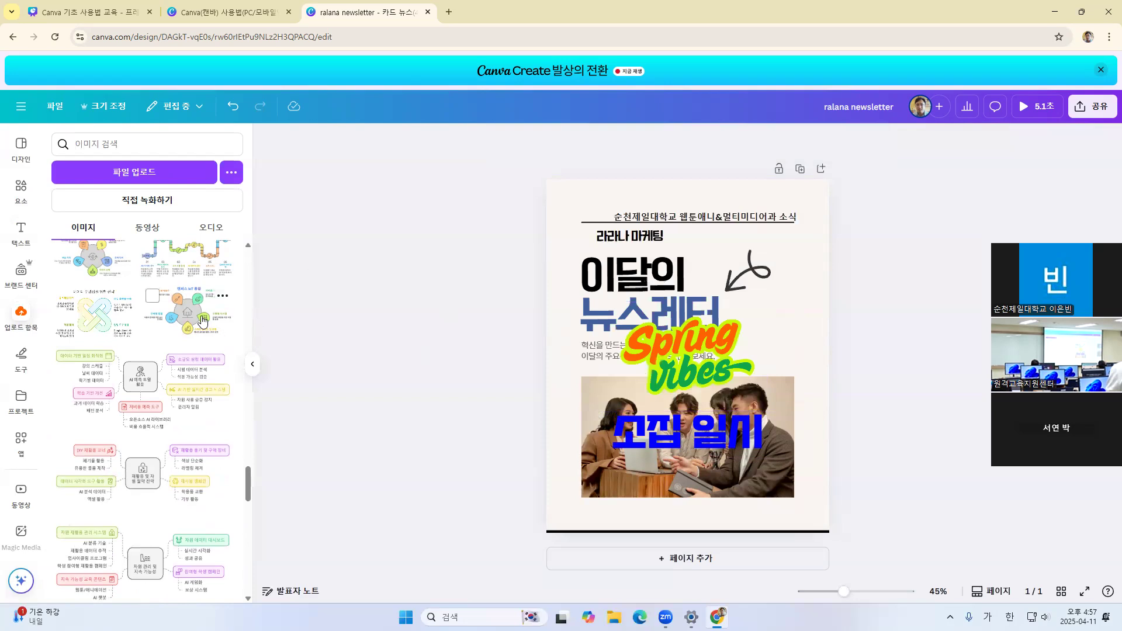
# Try the uploaded "캠퍼스 IoT 통합" diagram on the page, delete it, and return to the newest uploads
pyautogui.click(181, 318)
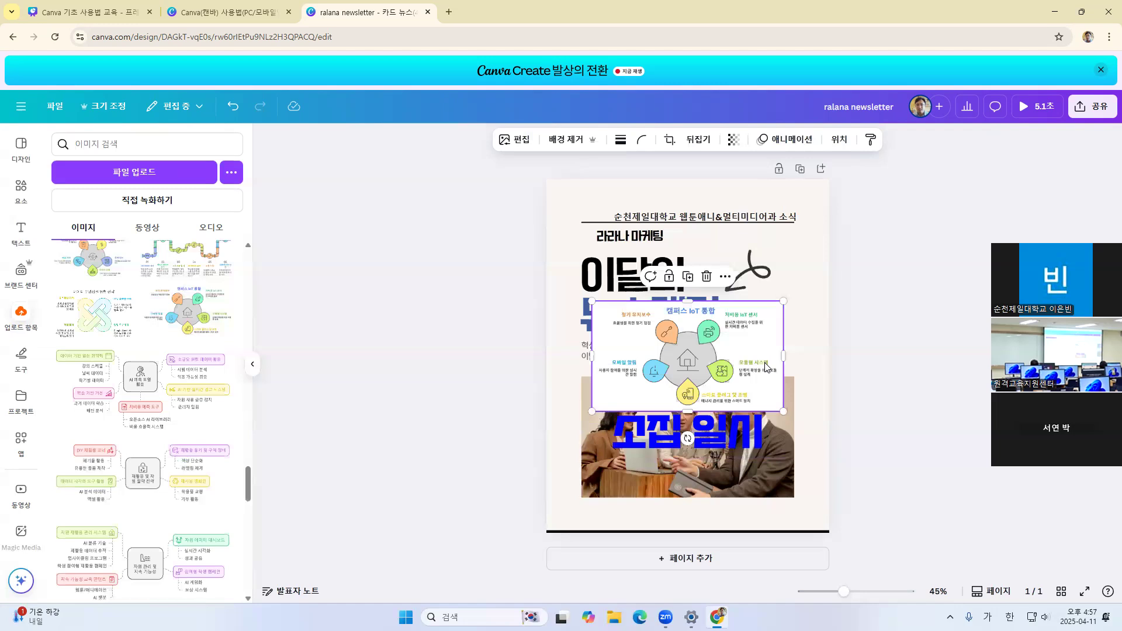
pyautogui.press('Delete')
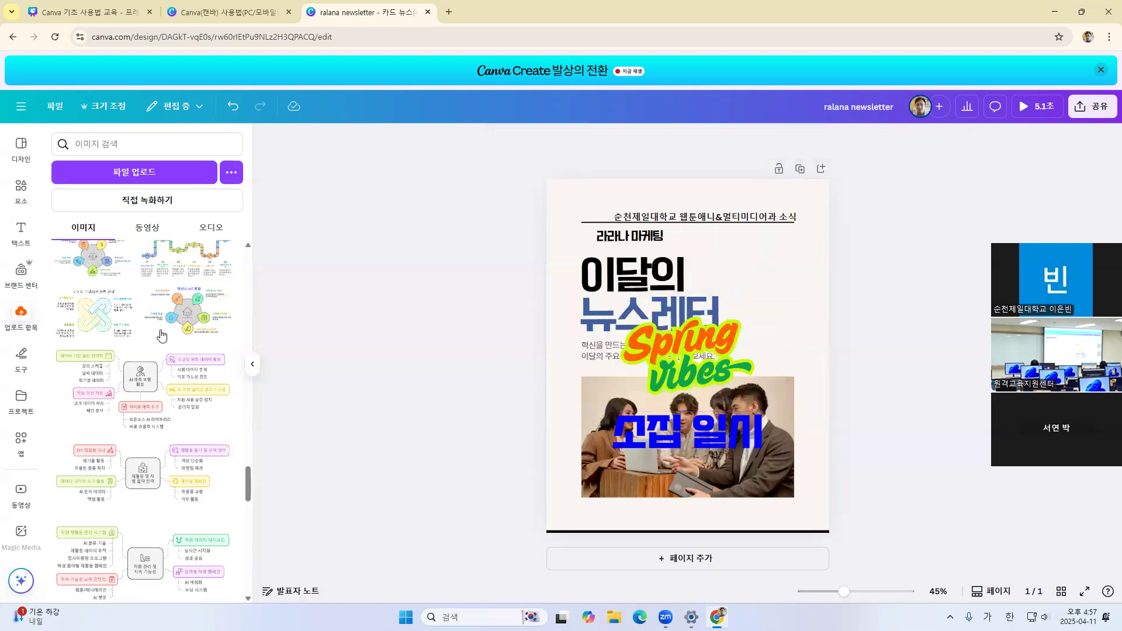
pyautogui.scroll(10, 154, 352)
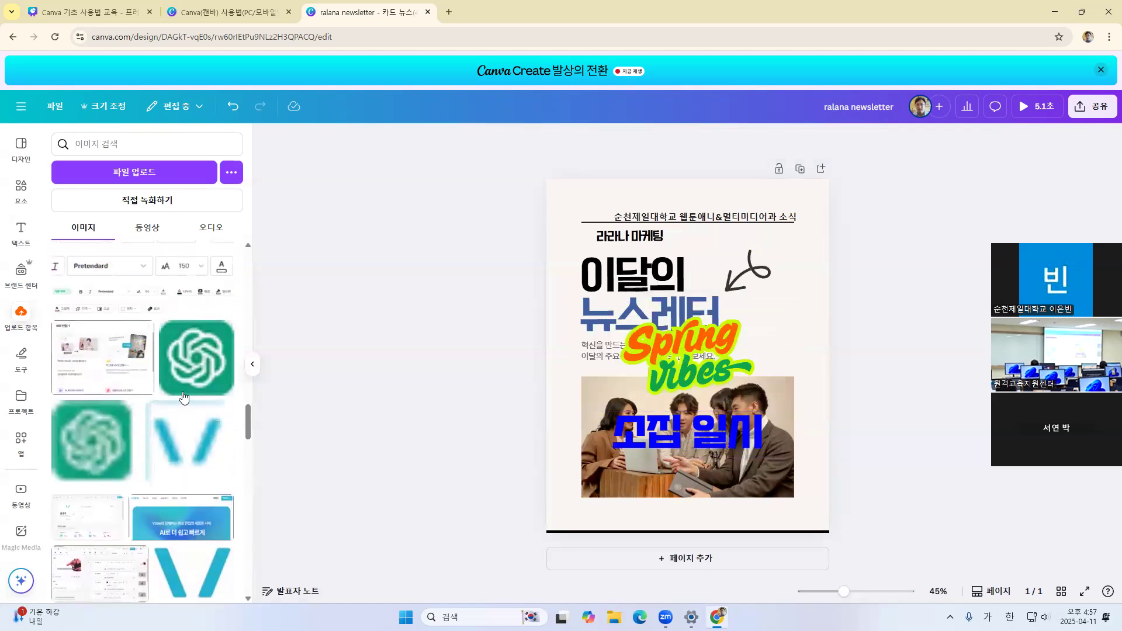
pyautogui.scroll(5, 183, 398)
pyautogui.scroll(10, 163, 363)
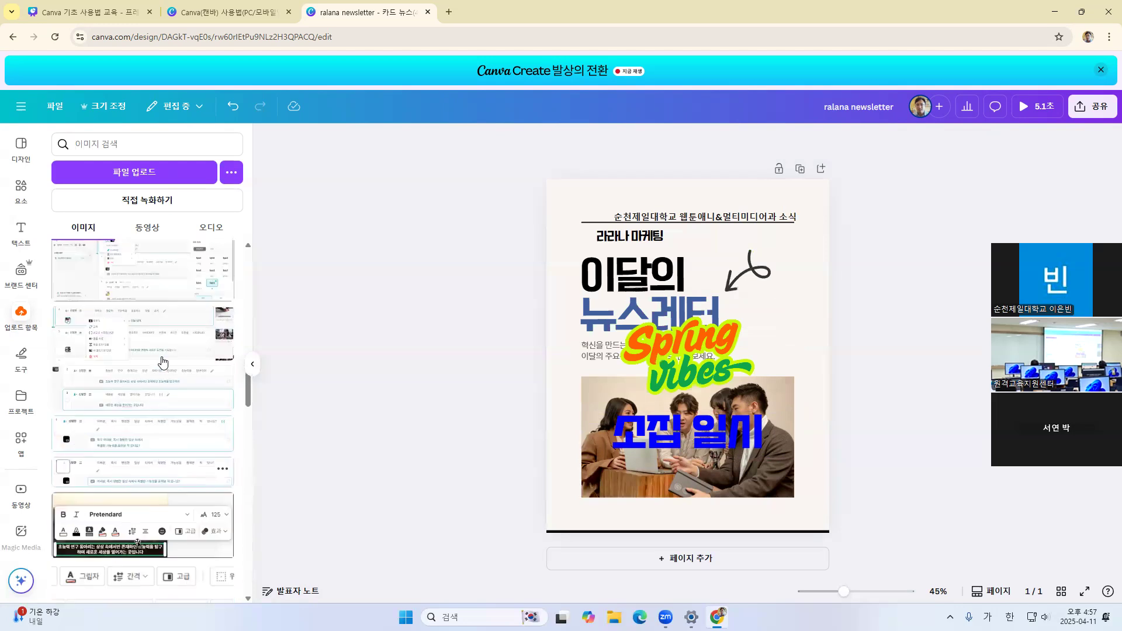
pyautogui.scroll(3, 163, 363)
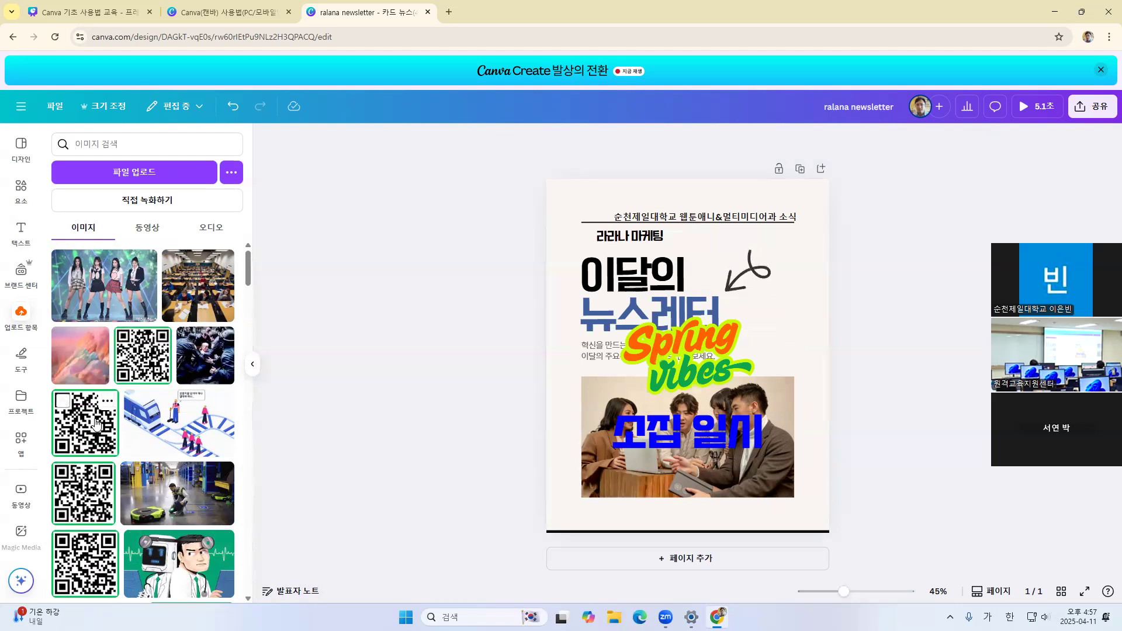
# Open the QR code app and activate its URL entry
pyautogui.scroll(-2, 24, 409)
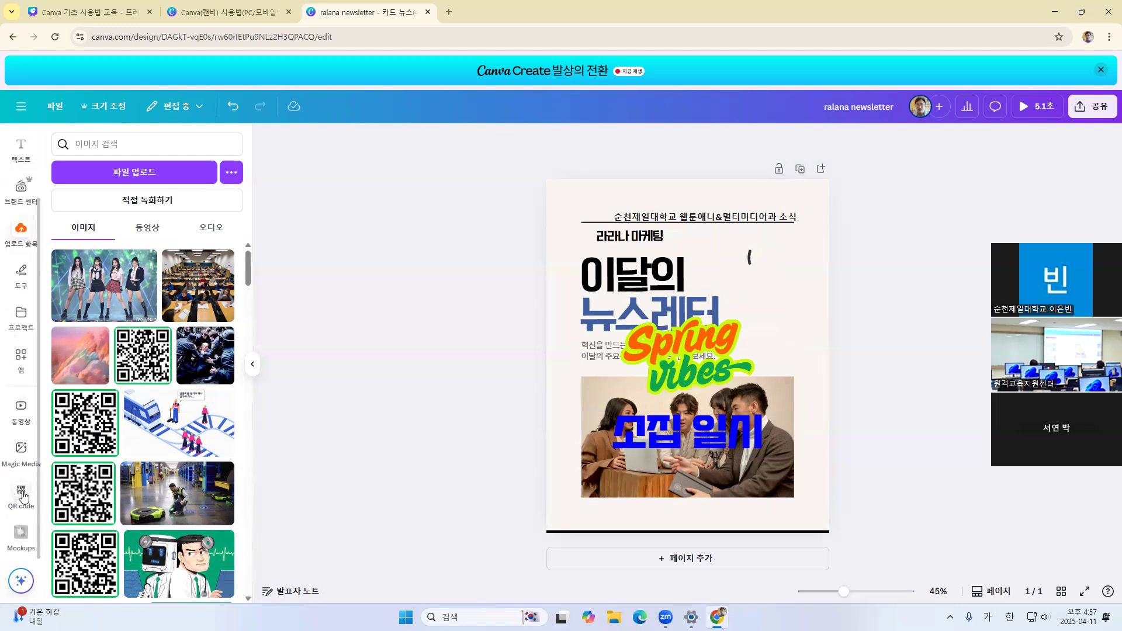
pyautogui.scroll(2, 19, 421)
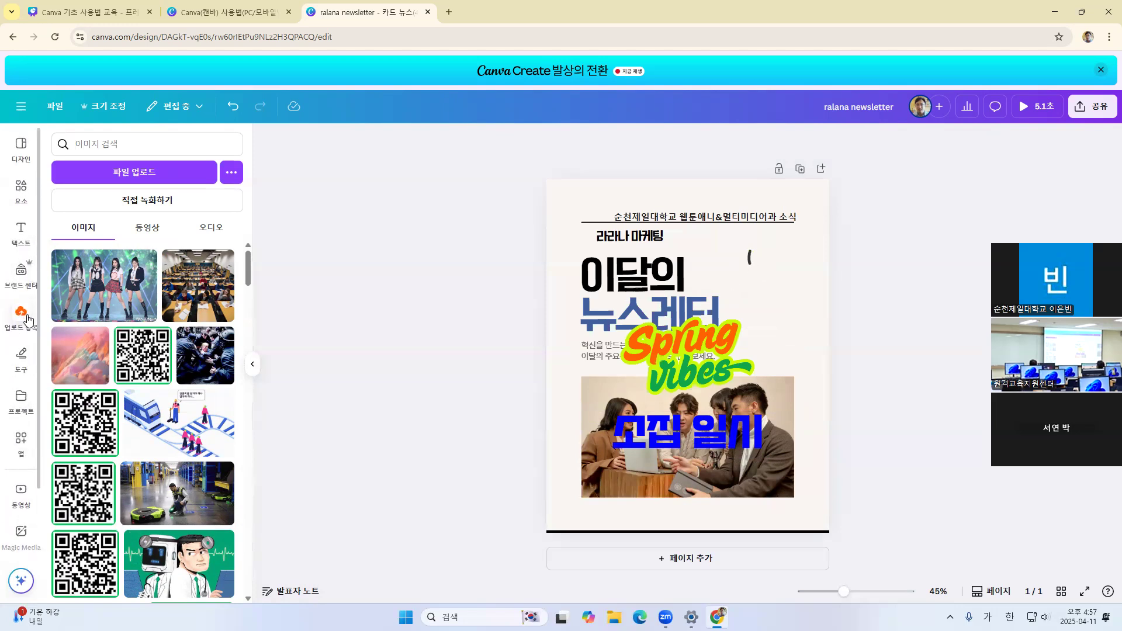
pyautogui.scroll(-2, 18, 351)
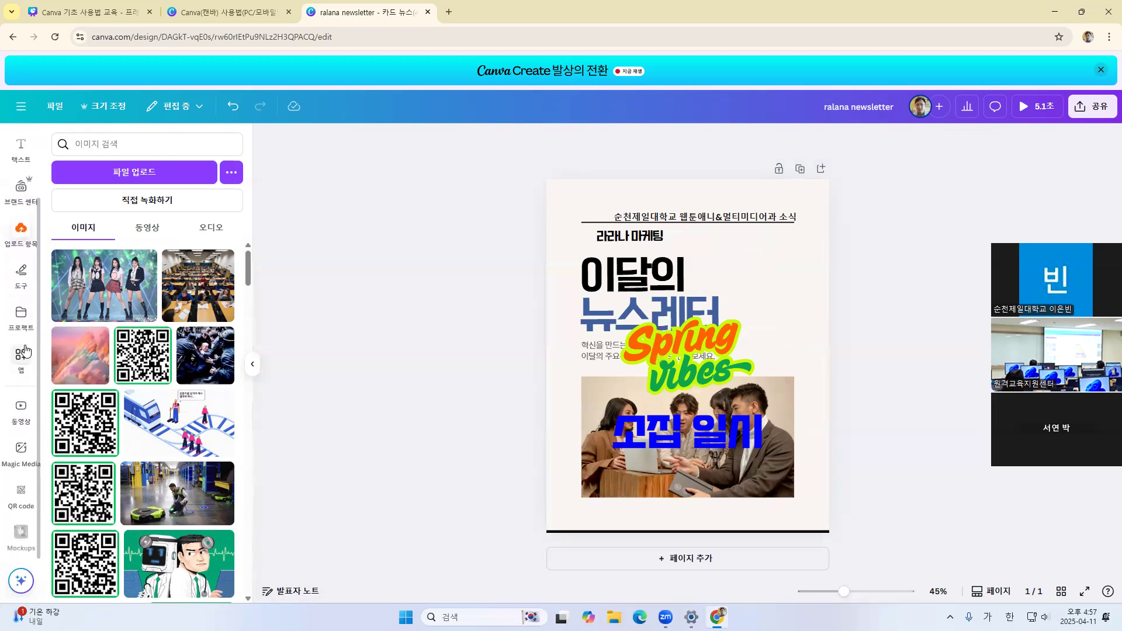
pyautogui.click(22, 494)
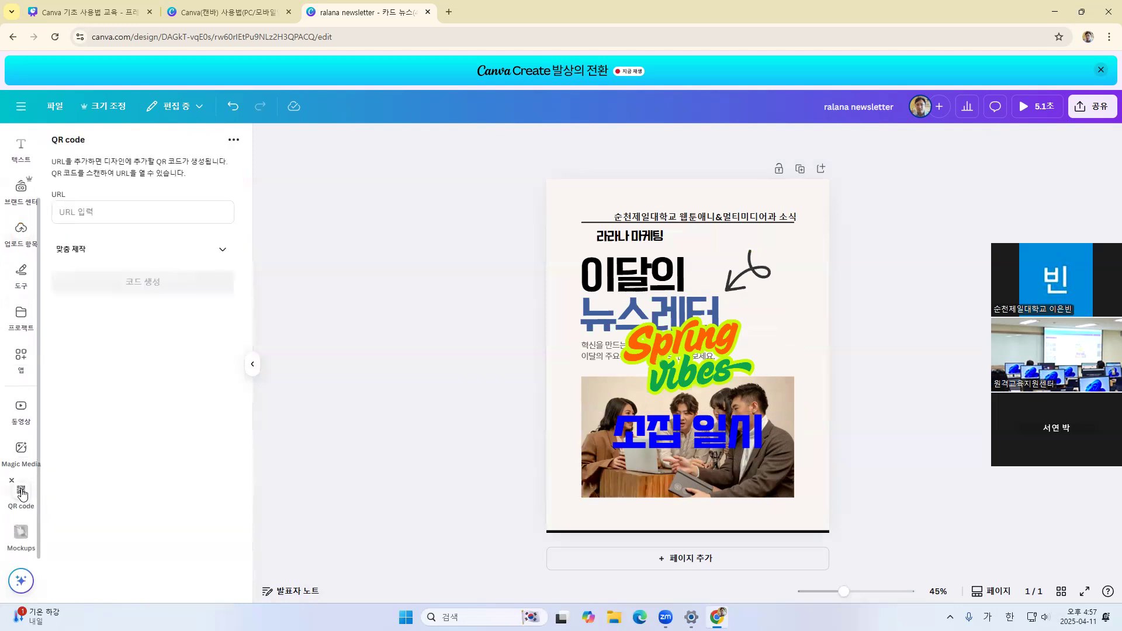
pyautogui.click(88, 213)
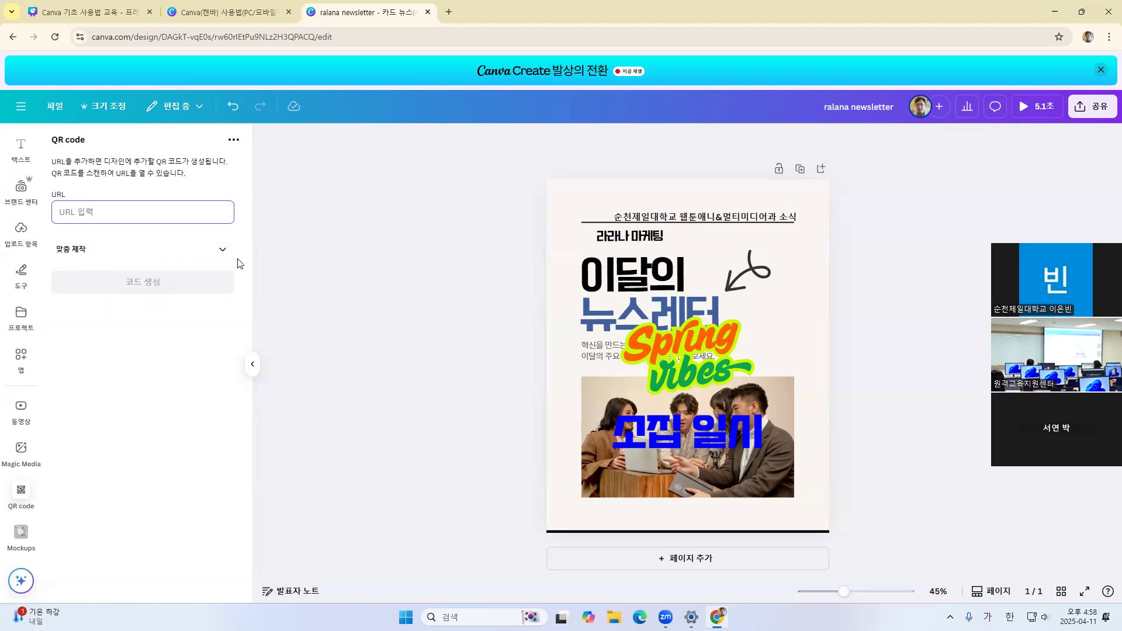
# Open youtube.com in a new browser tab
pyautogui.click(453, 10)
pyautogui.click(497, 217)
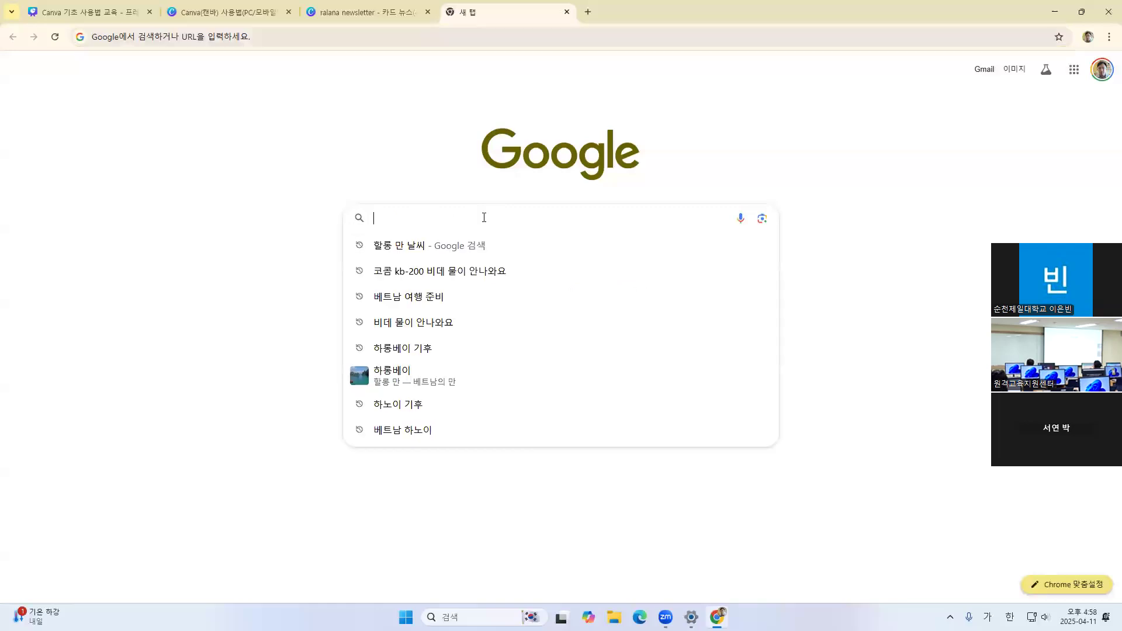
pyautogui.write('ㅛㅐㅕ셔ㅠㄷ.')
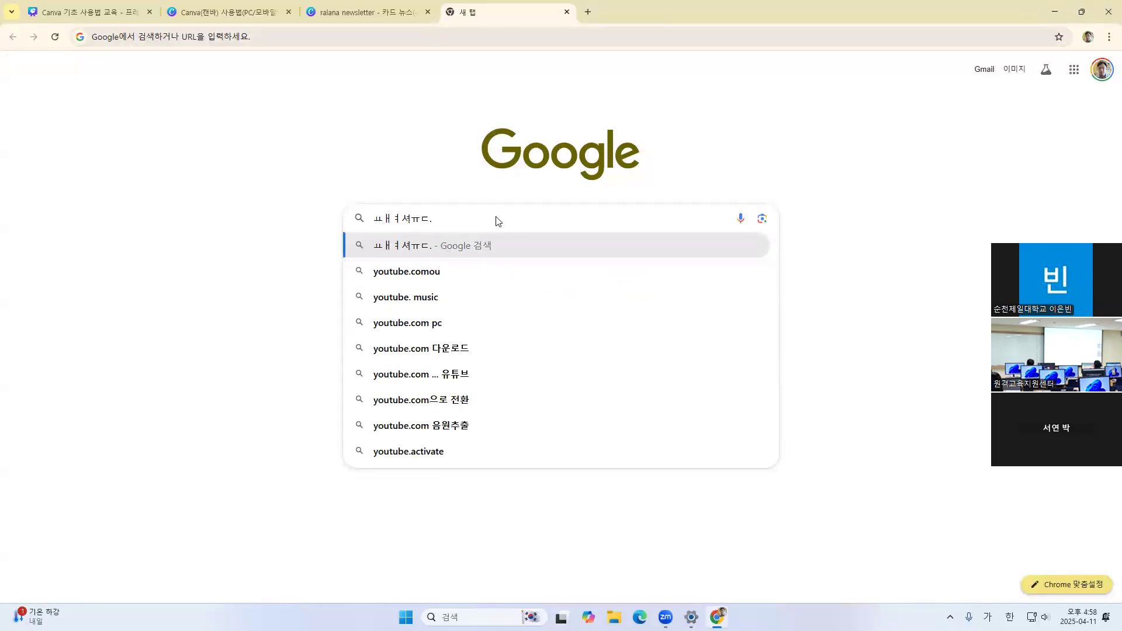
pyautogui.press('Down')
pyautogui.press('BackSpace')
pyautogui.press('BackSpace')
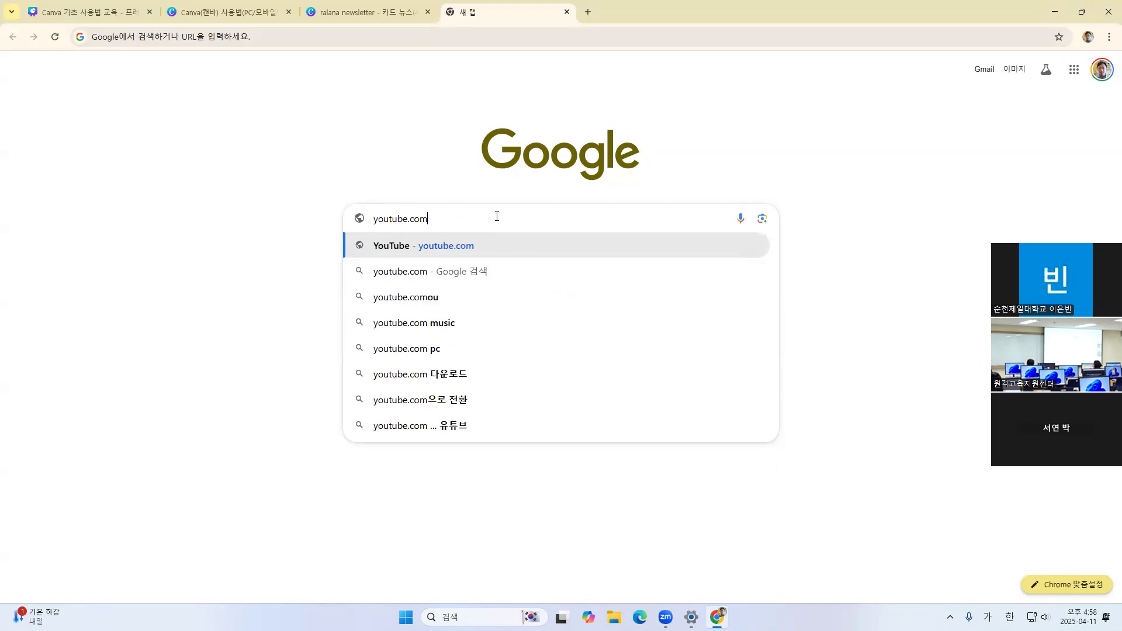
pyautogui.press('Return')
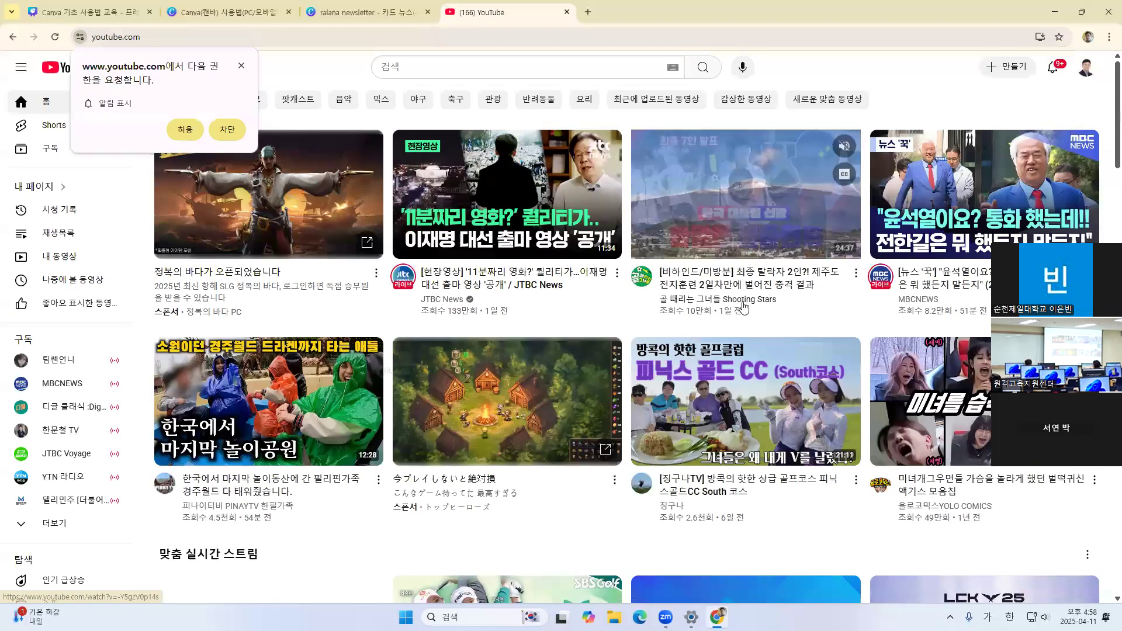
# Browse YouTube's home feed and open the 바다 다큐 video about the wife who joins her husband's fishing boat
pyautogui.scroll(-1, 478, 352)
pyautogui.scroll(-4, 477, 352)
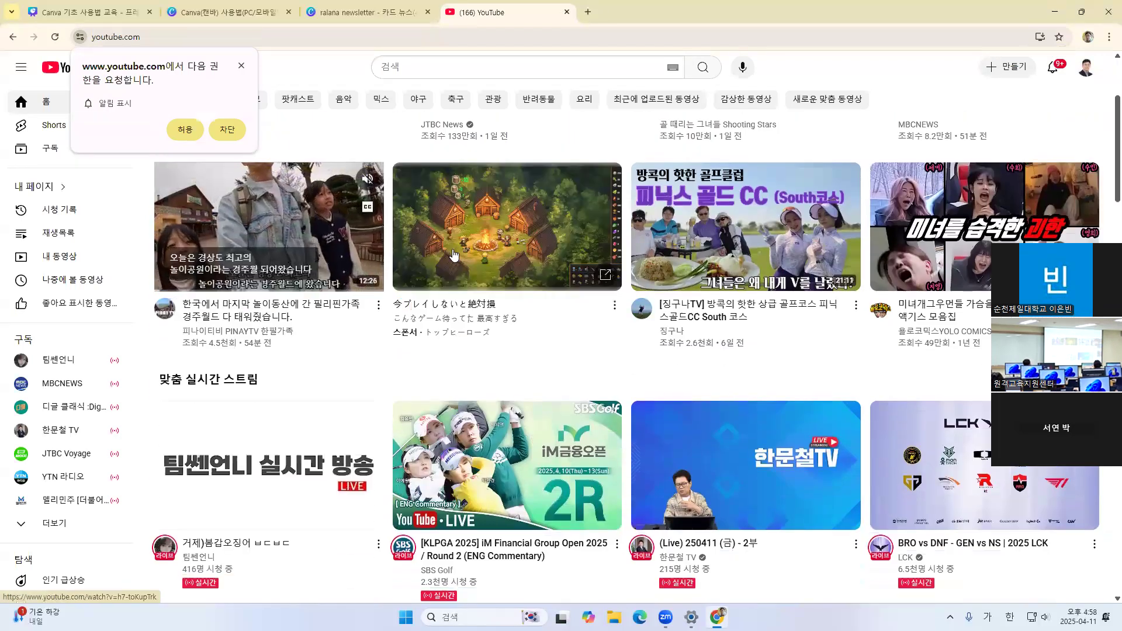
pyautogui.scroll(-5, 309, 276)
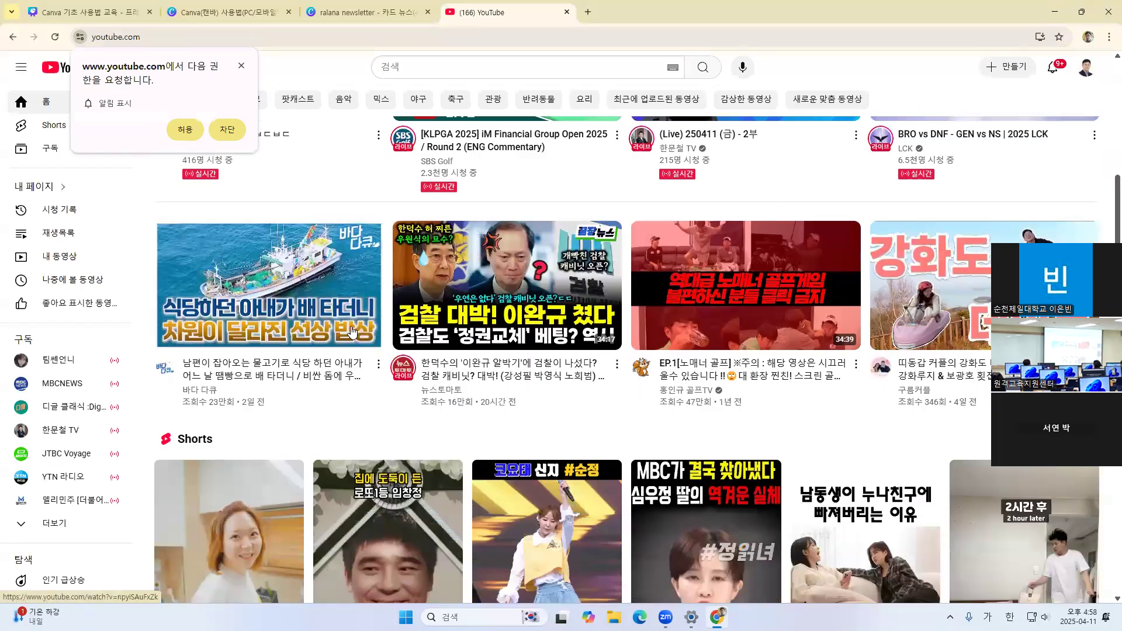
pyautogui.scroll(-2, 365, 322)
pyautogui.scroll(2, 228, 298)
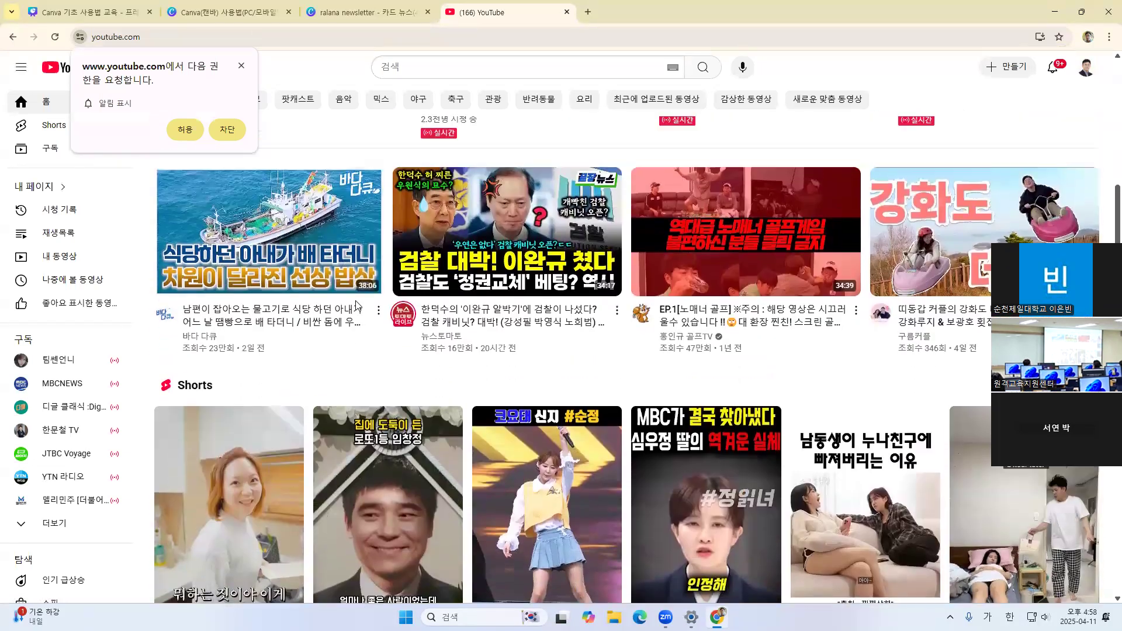
pyautogui.moveTo(228, 298)
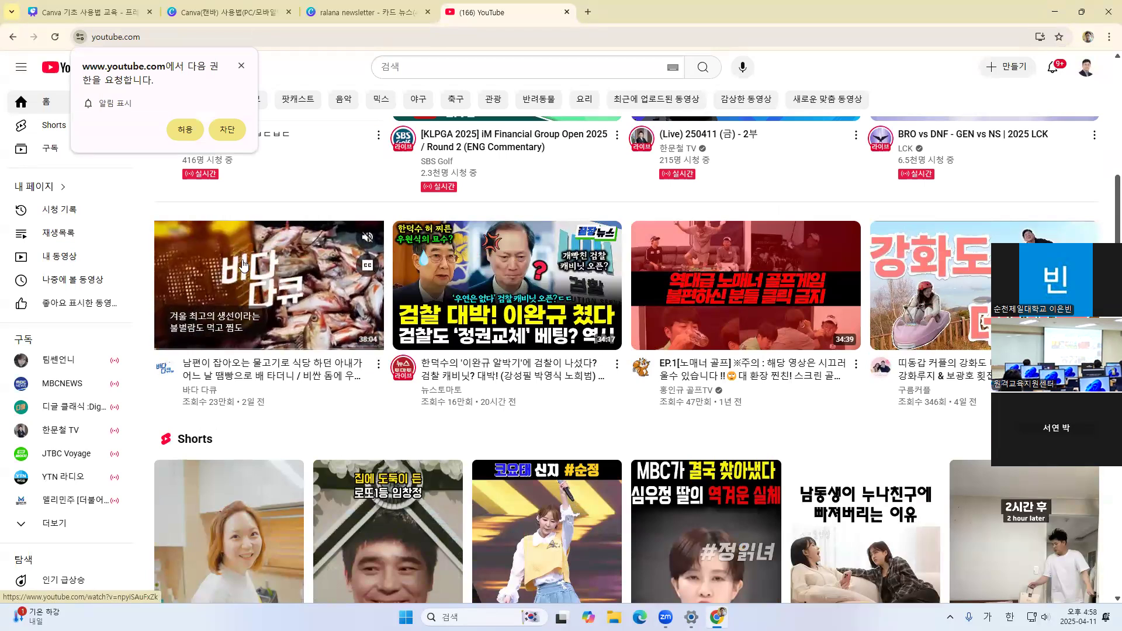
pyautogui.click(301, 297)
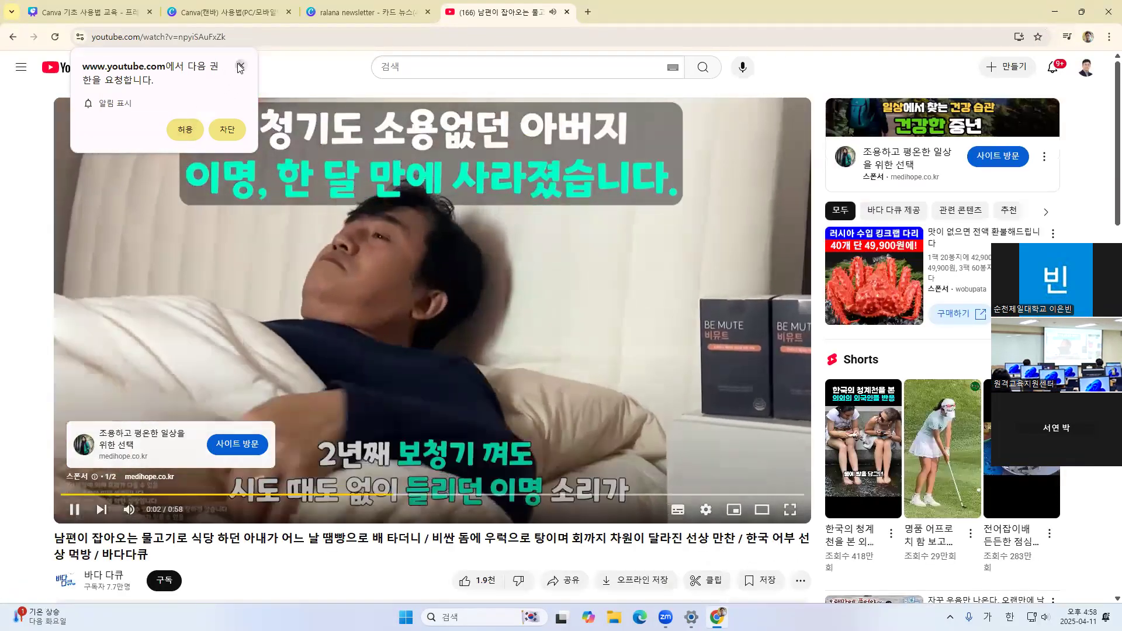
# Dismiss YouTube's notification permission request and pause playback to reach the sharing options below the video
pyautogui.click(185, 130)
pyautogui.click(559, 460)
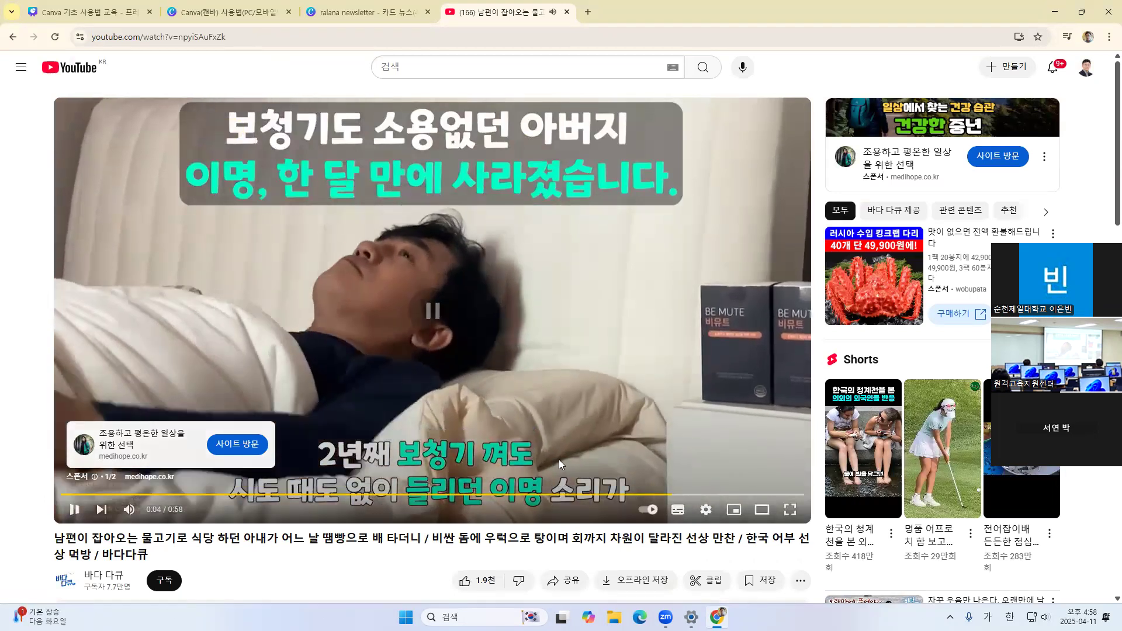
pyautogui.scroll(-2, 572, 433)
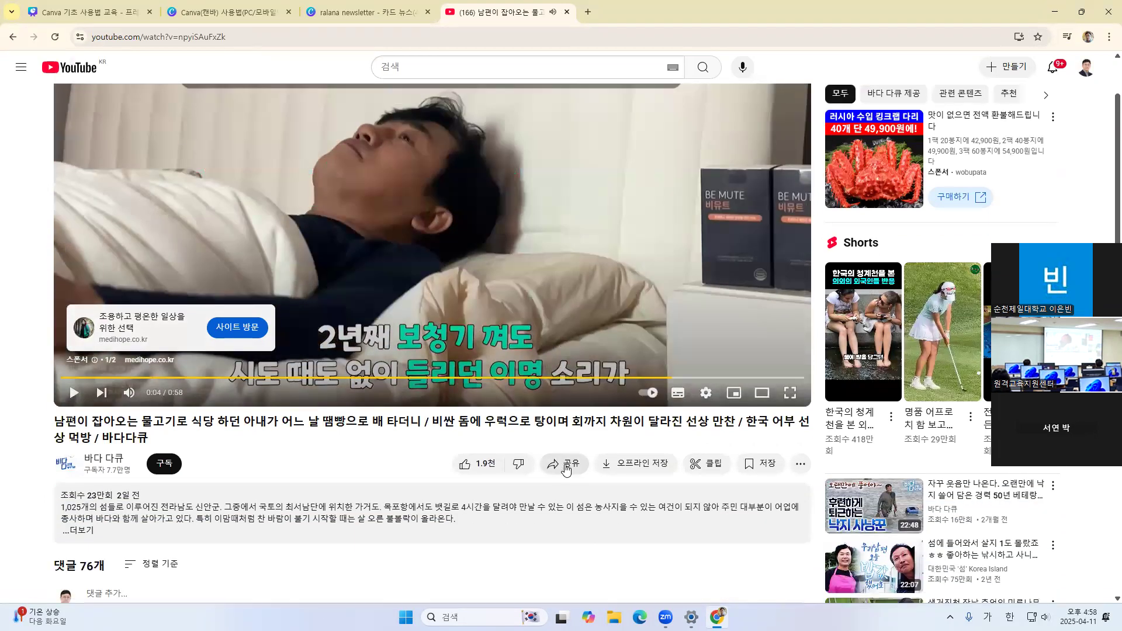
# Copy the 바다 다큐 video's share link and close the sharing dialog
pyautogui.click(566, 468)
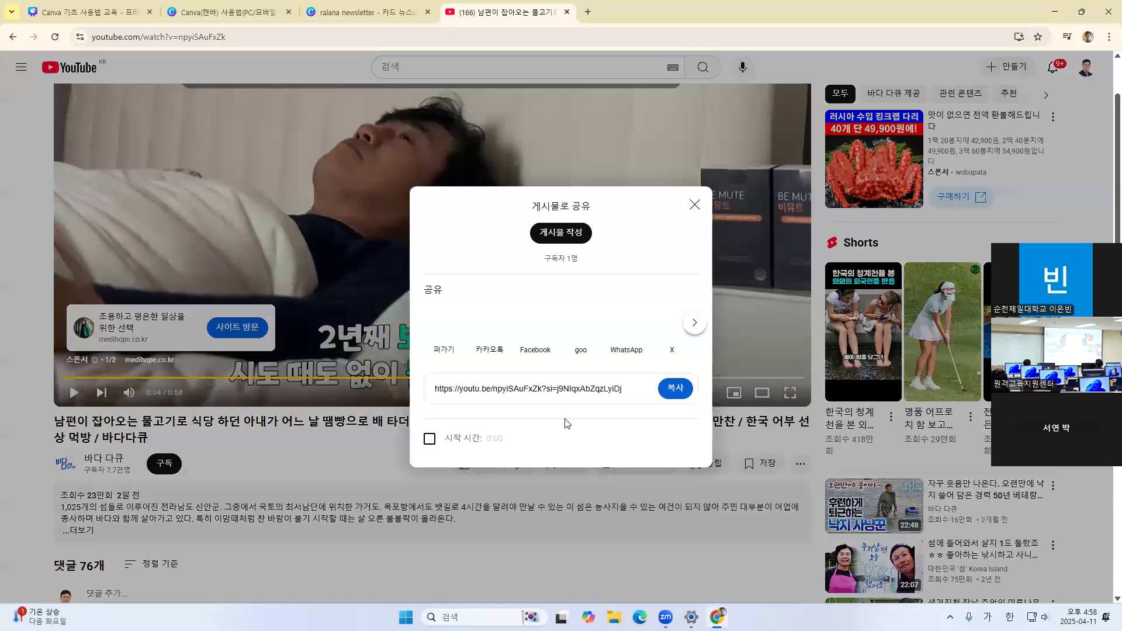
pyautogui.click(688, 394)
pyautogui.hotkey('ctrl', 'c')
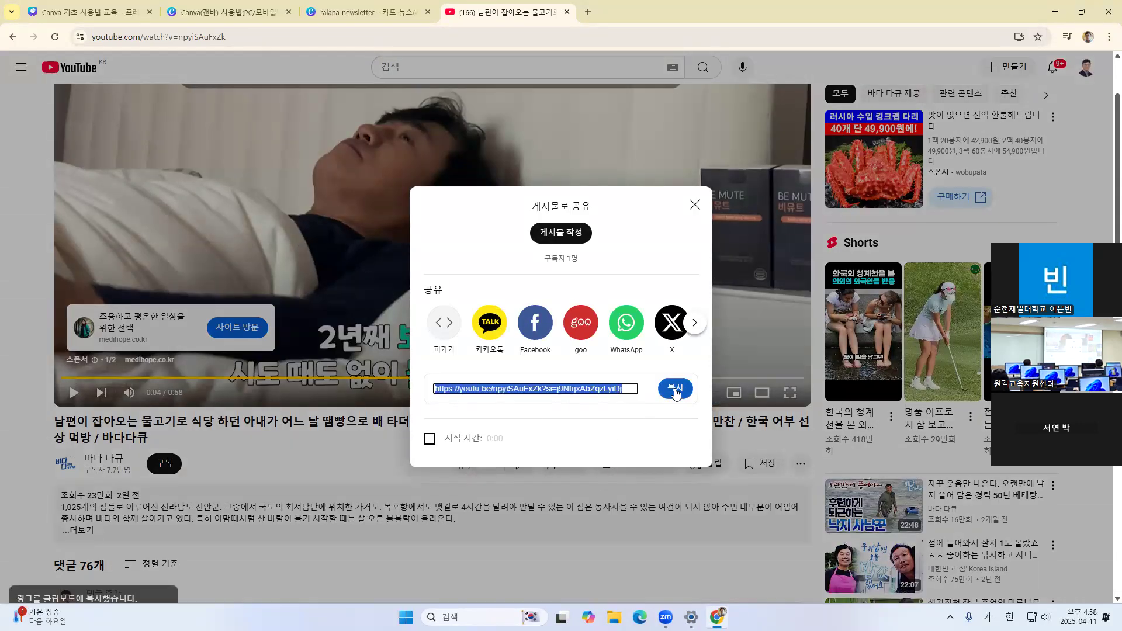
pyautogui.click(694, 208)
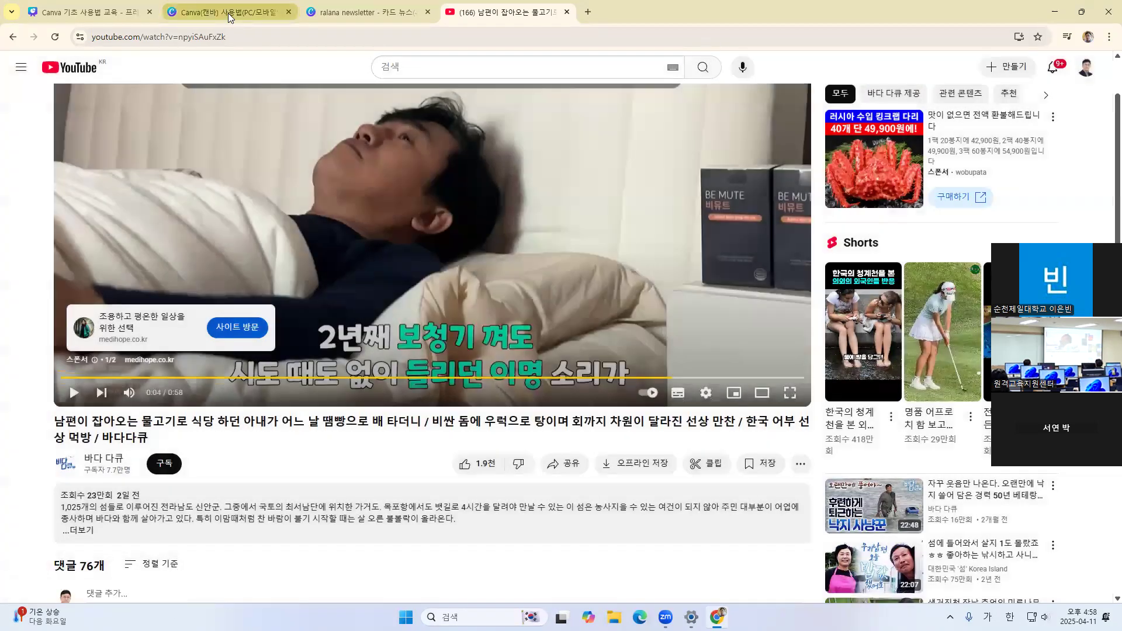
# Return to the ralana newsletter design in Canva and generate a QR code from the copied video link
pyautogui.click(228, 13)
pyautogui.click(112, 16)
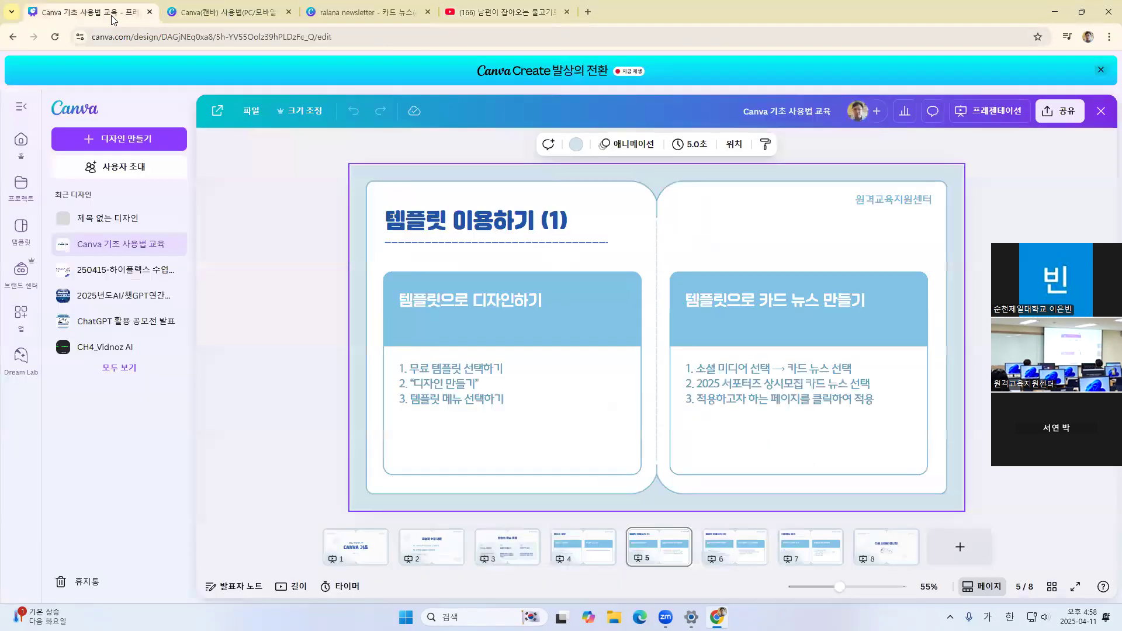
pyautogui.click(373, 13)
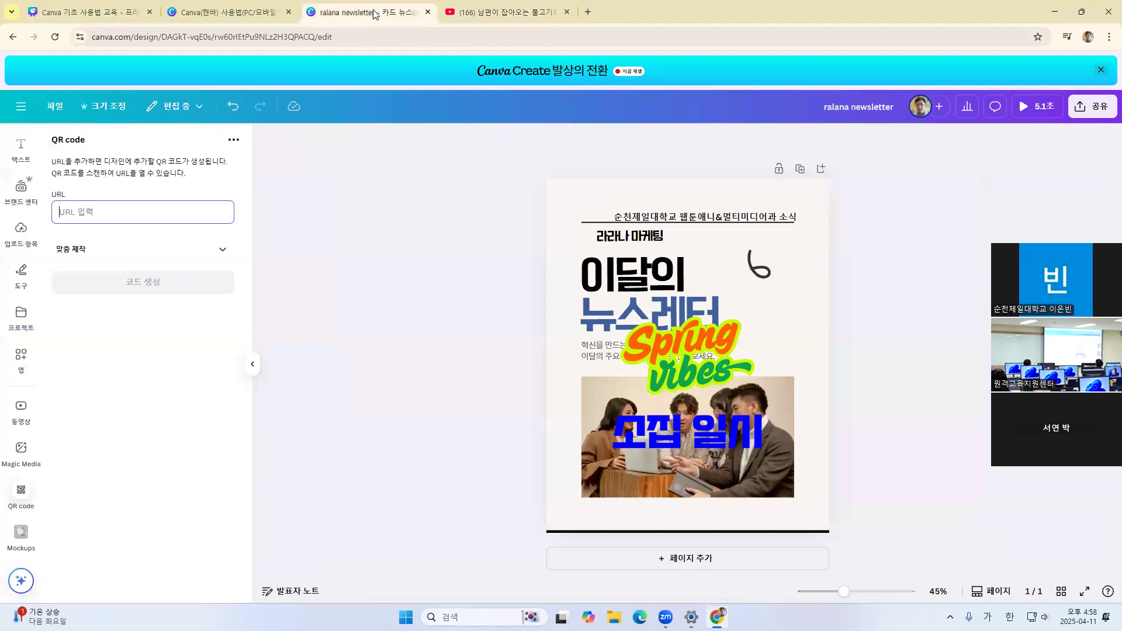
pyautogui.hotkey('ctrl', 'v')
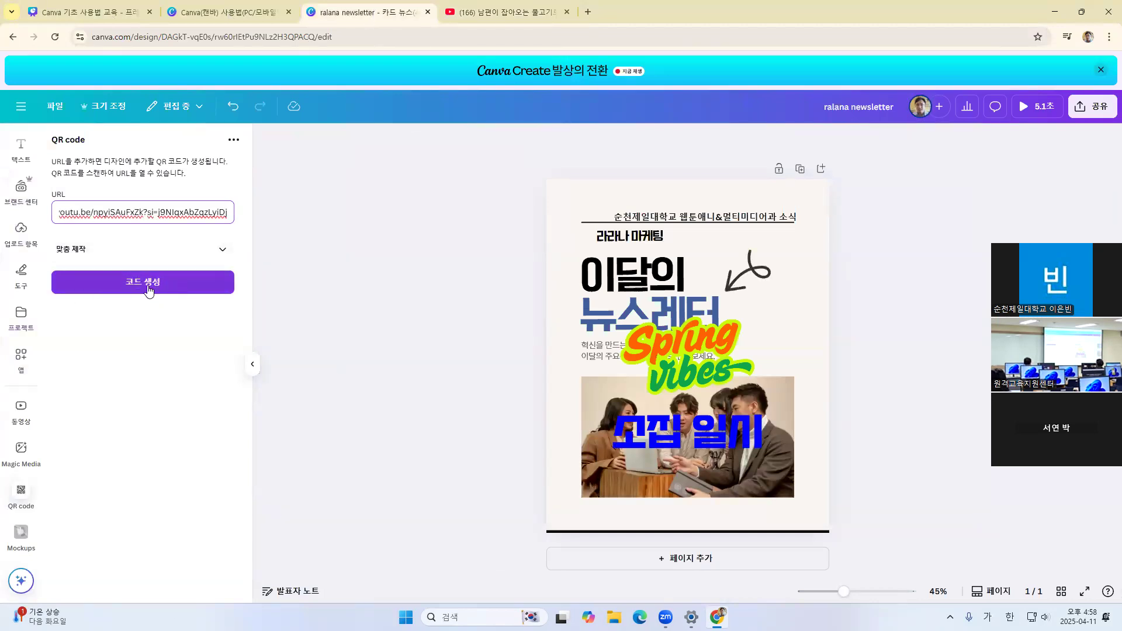
pyautogui.click(149, 287)
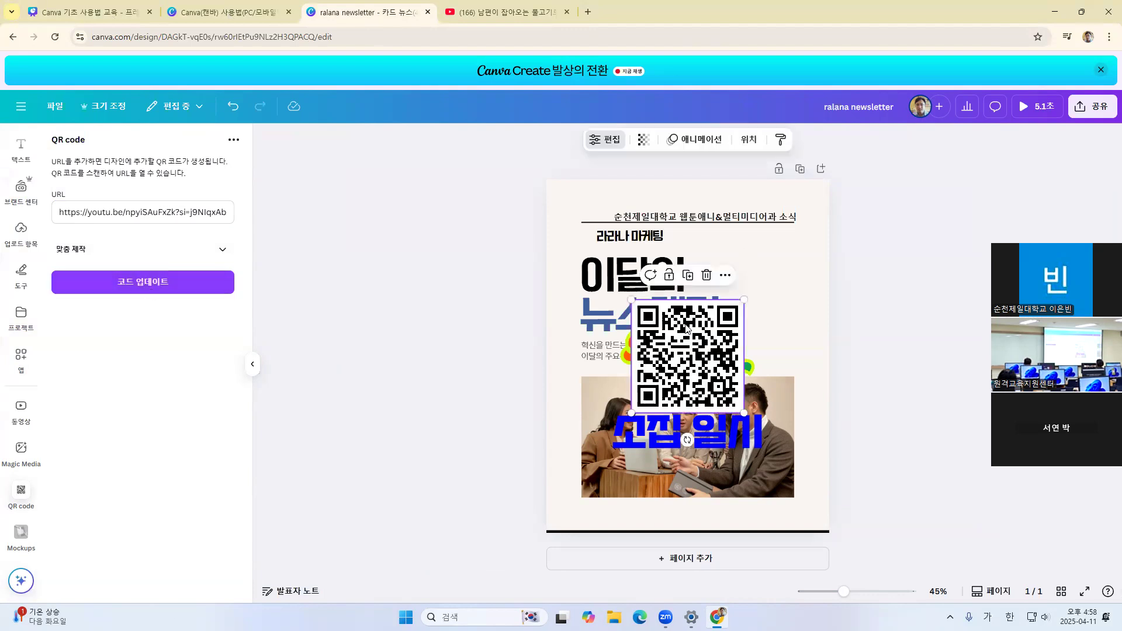
# Try the QR code at a smaller size beside the 뉴스레터 title and delete it from the page
pyautogui.moveTo(674, 363); pyautogui.dragTo(719, 362)
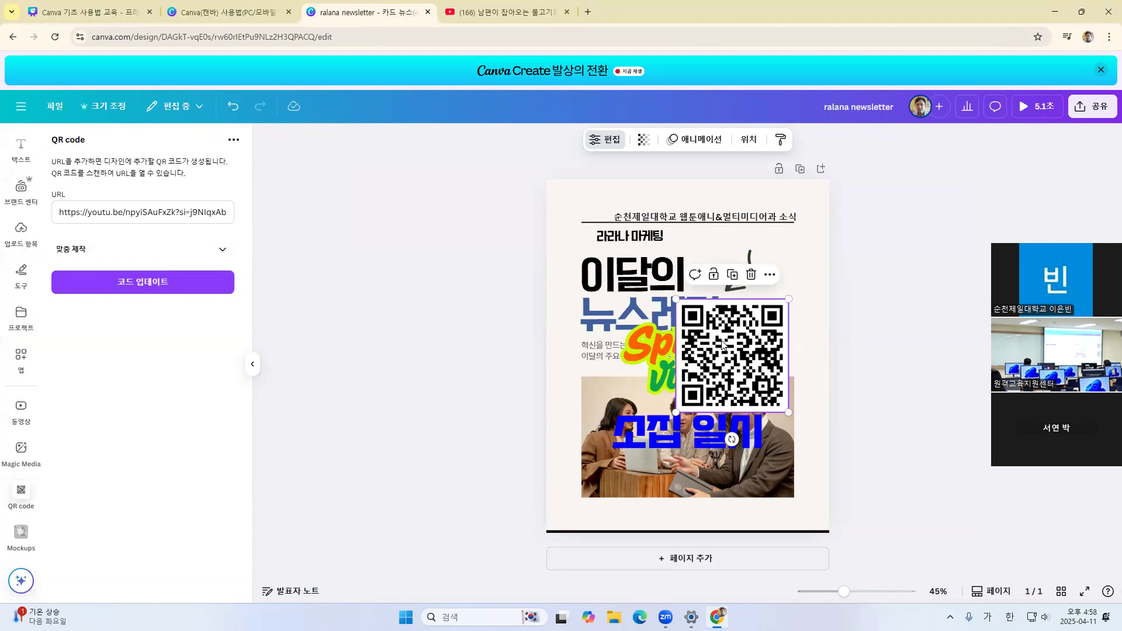
pyautogui.click(222, 251)
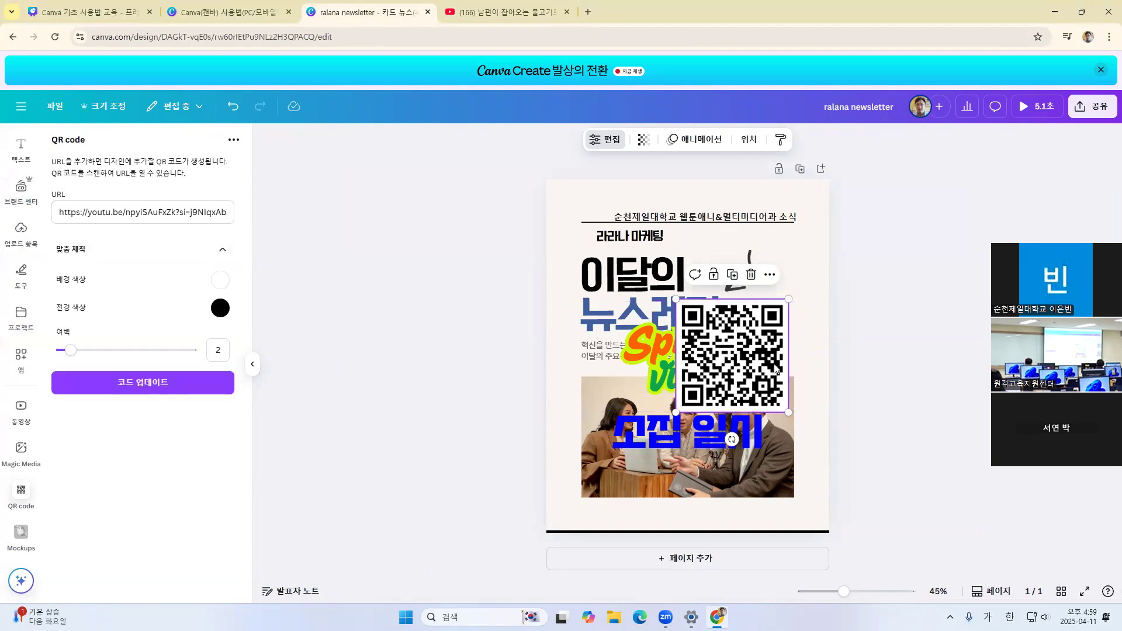
pyautogui.moveTo(788, 413); pyautogui.dragTo(798, 339)
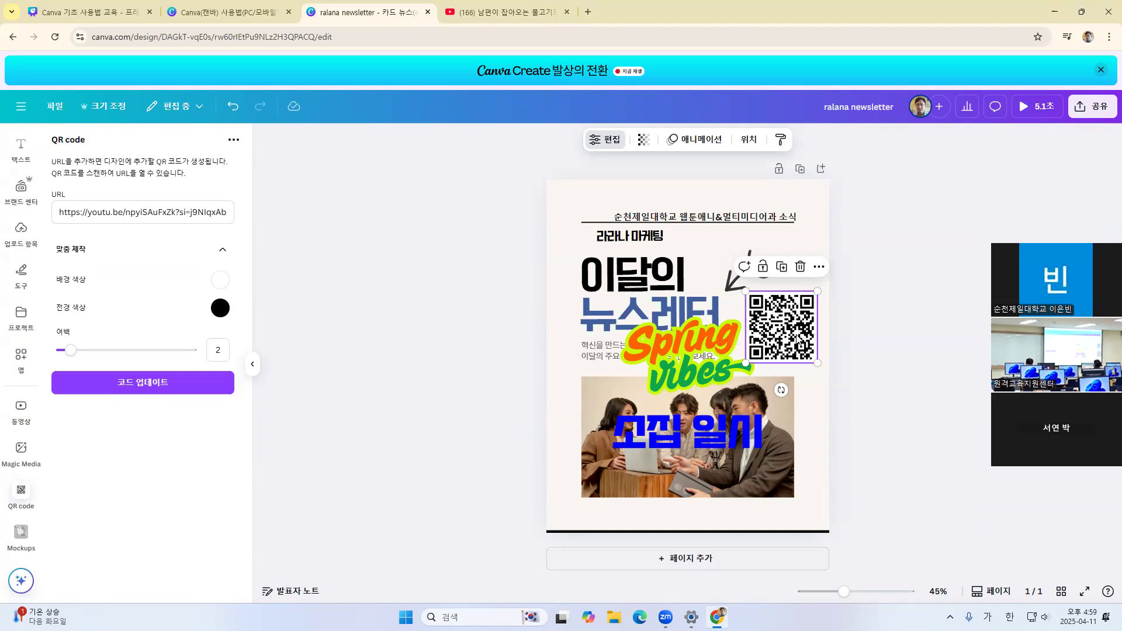
pyautogui.press('Delete')
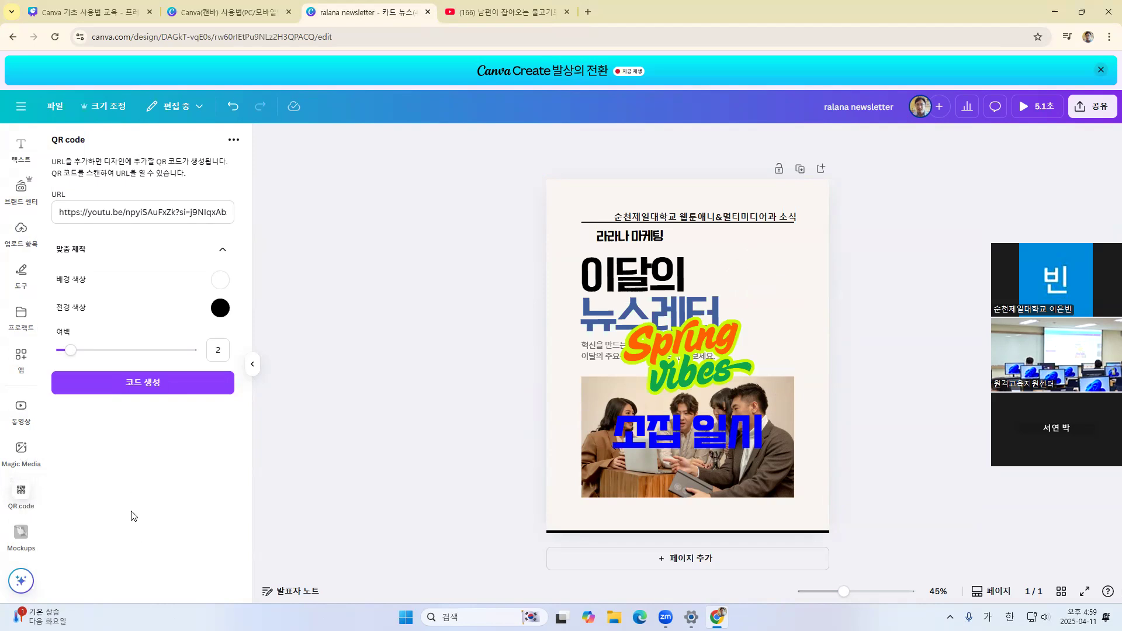
# Find the horizontal 순천제일대학교 logo with the English college name among the uploaded images and add it to the newsletter
pyautogui.click(21, 231)
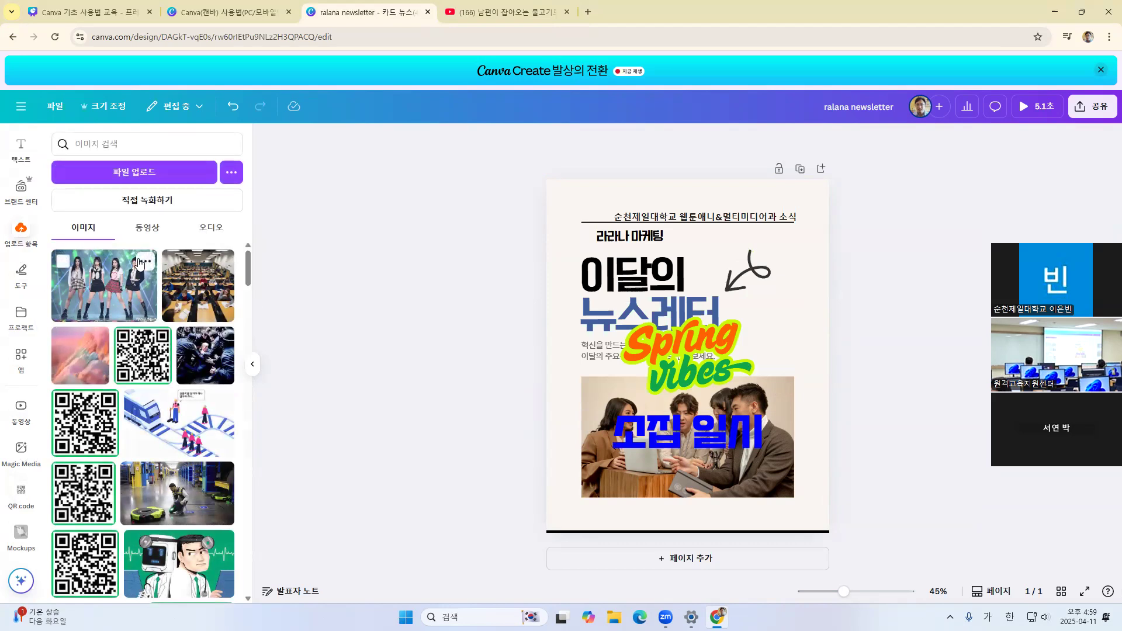
pyautogui.moveTo(248, 264); pyautogui.dragTo(234, 593)
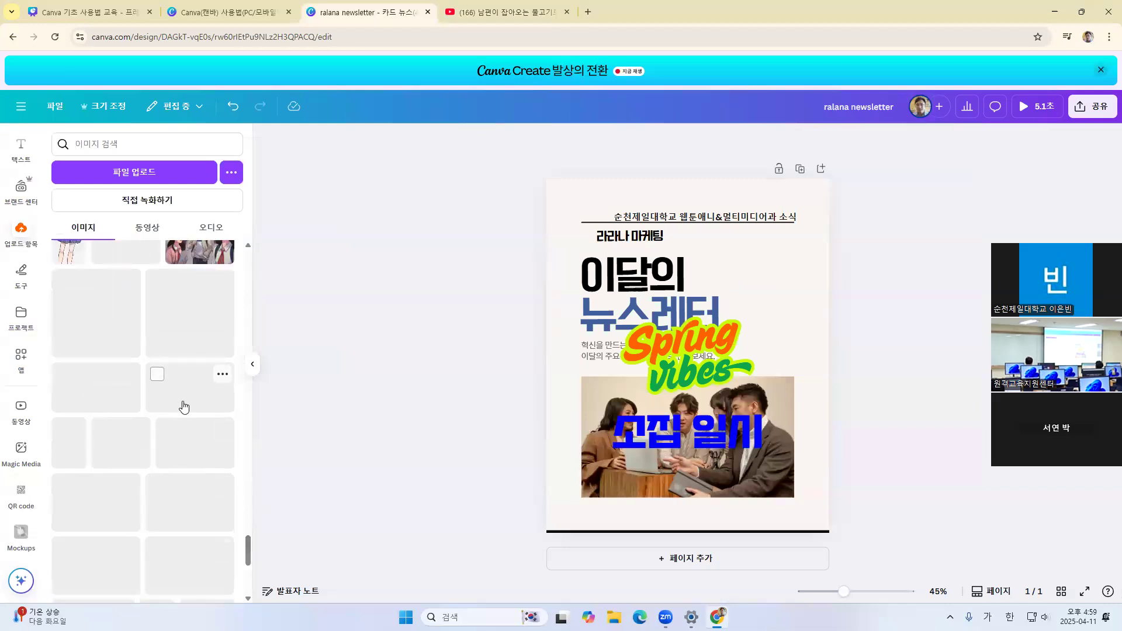
pyautogui.scroll(-4, 216, 383)
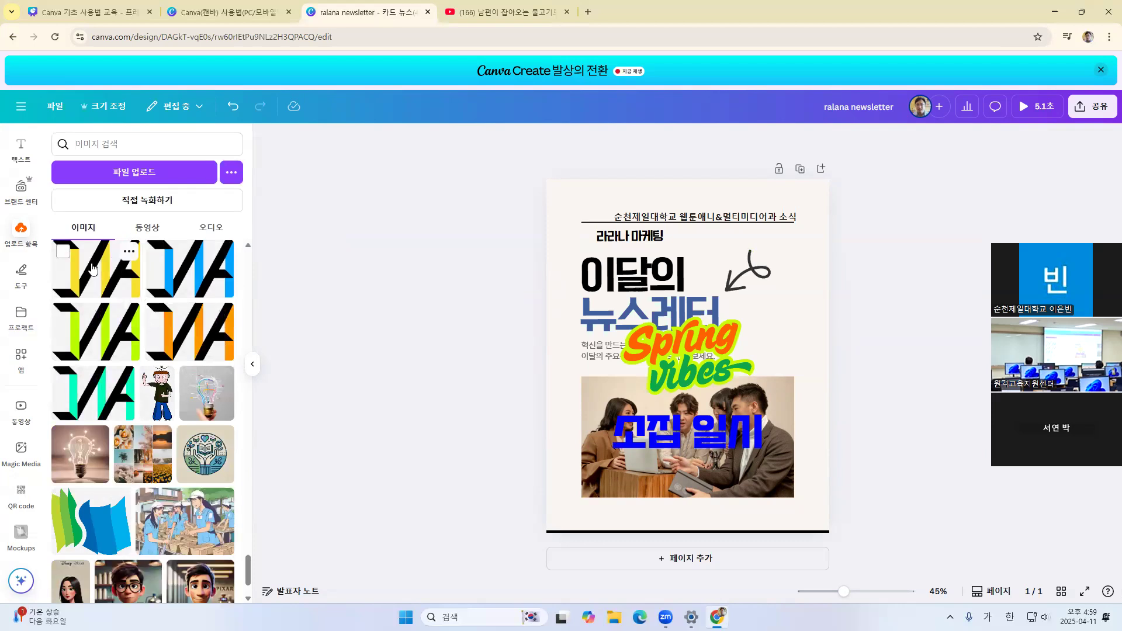
pyautogui.scroll(1, 93, 277)
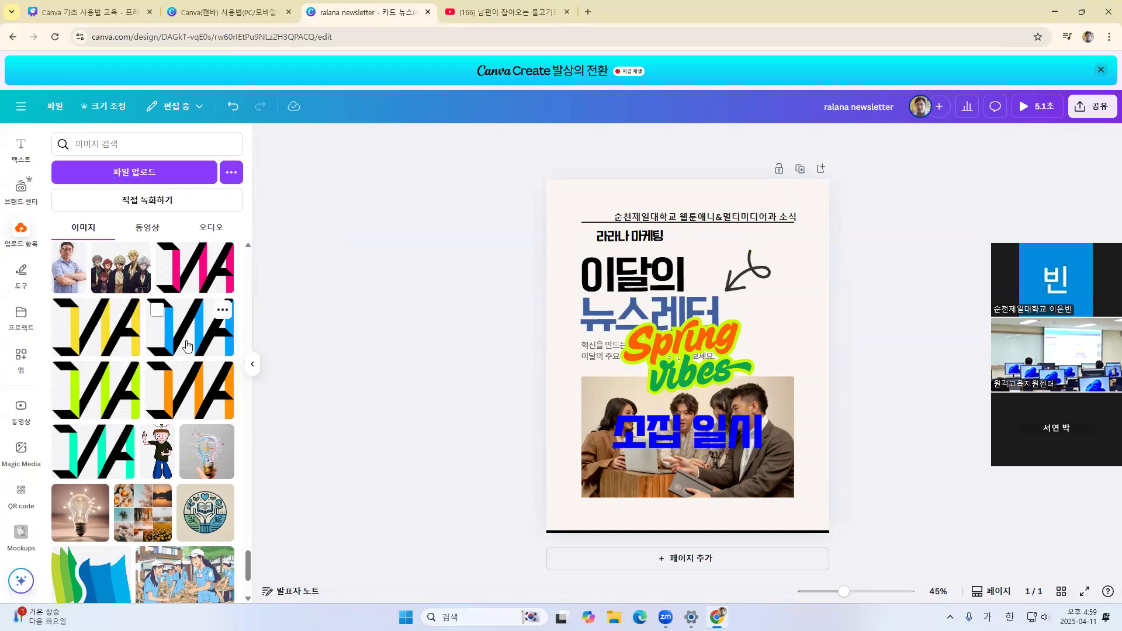
pyautogui.scroll(-1, 187, 341)
pyautogui.scroll(-3, 187, 340)
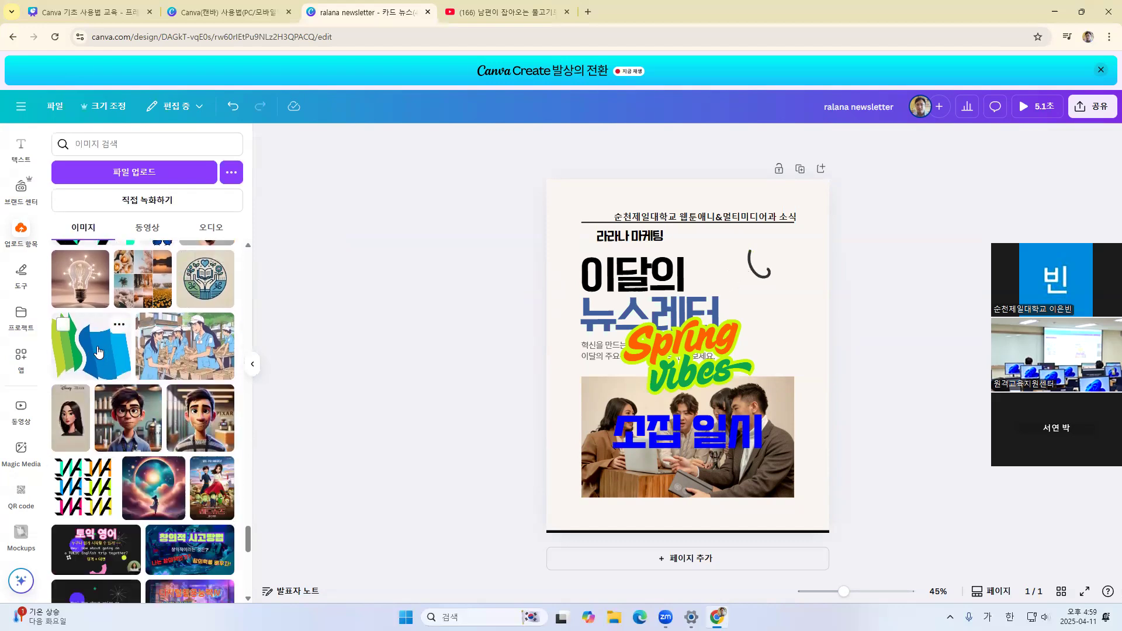
pyautogui.scroll(-4, 99, 351)
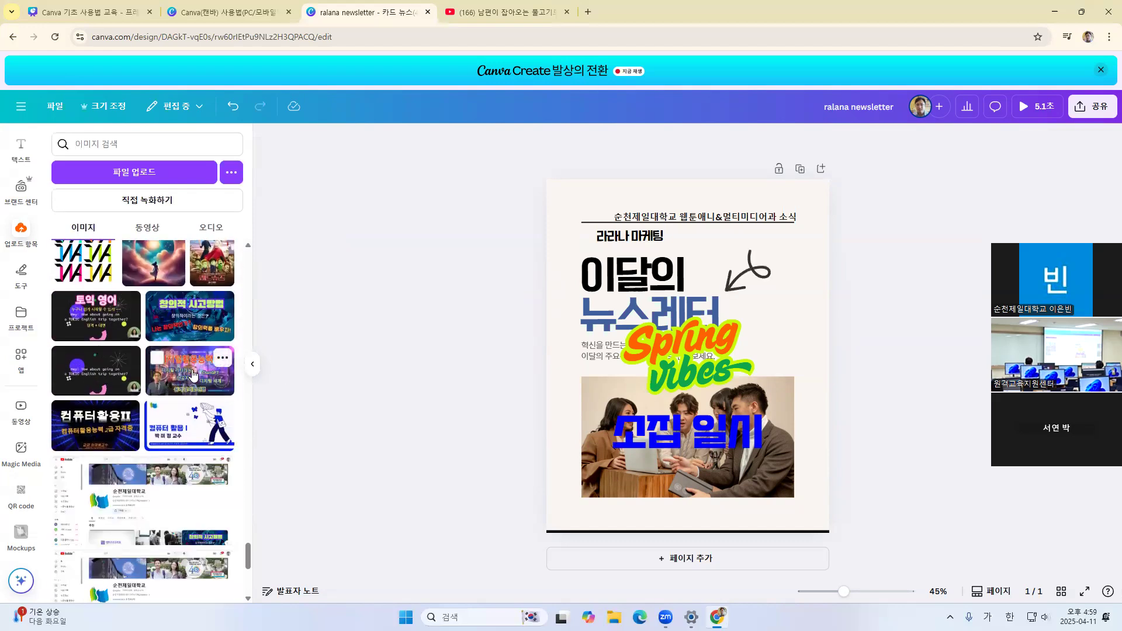
pyautogui.scroll(-3, 193, 375)
pyautogui.scroll(-6, 193, 374)
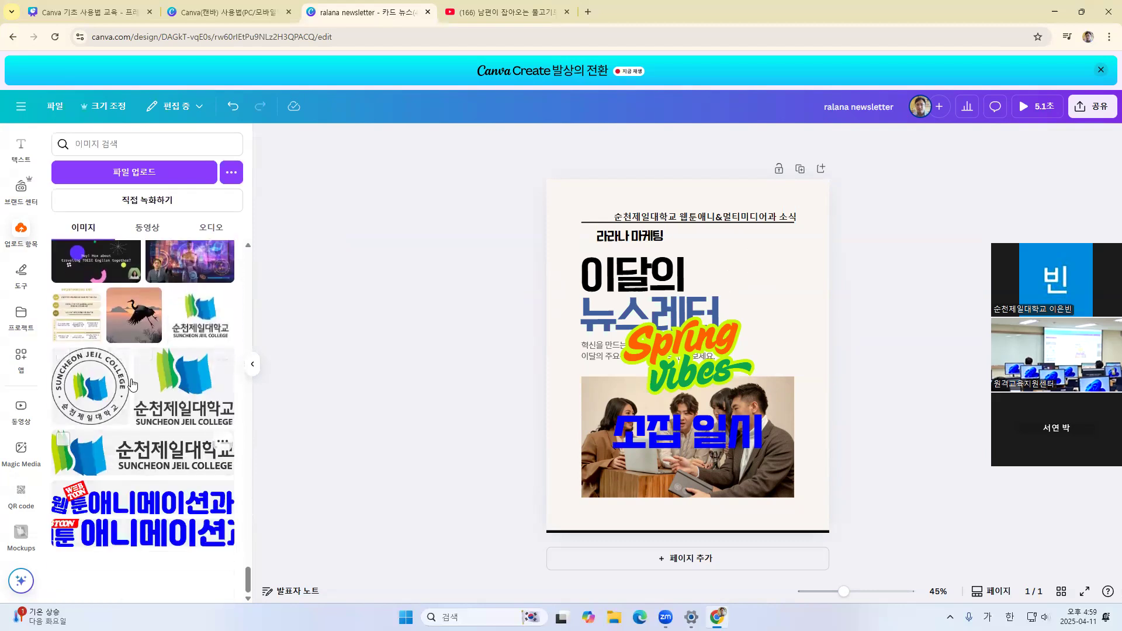
pyautogui.click(177, 439)
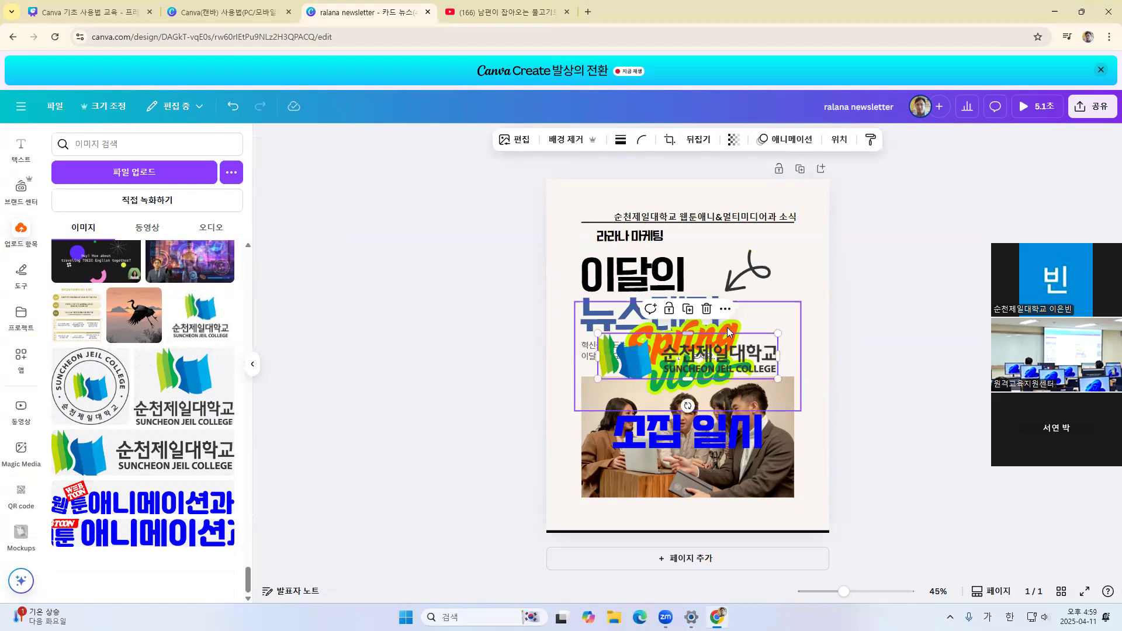
# Shrink the 순천제일대학교 logo and center it below the photo, just above the page's black bottom line
pyautogui.moveTo(729, 354); pyautogui.dragTo(730, 507)
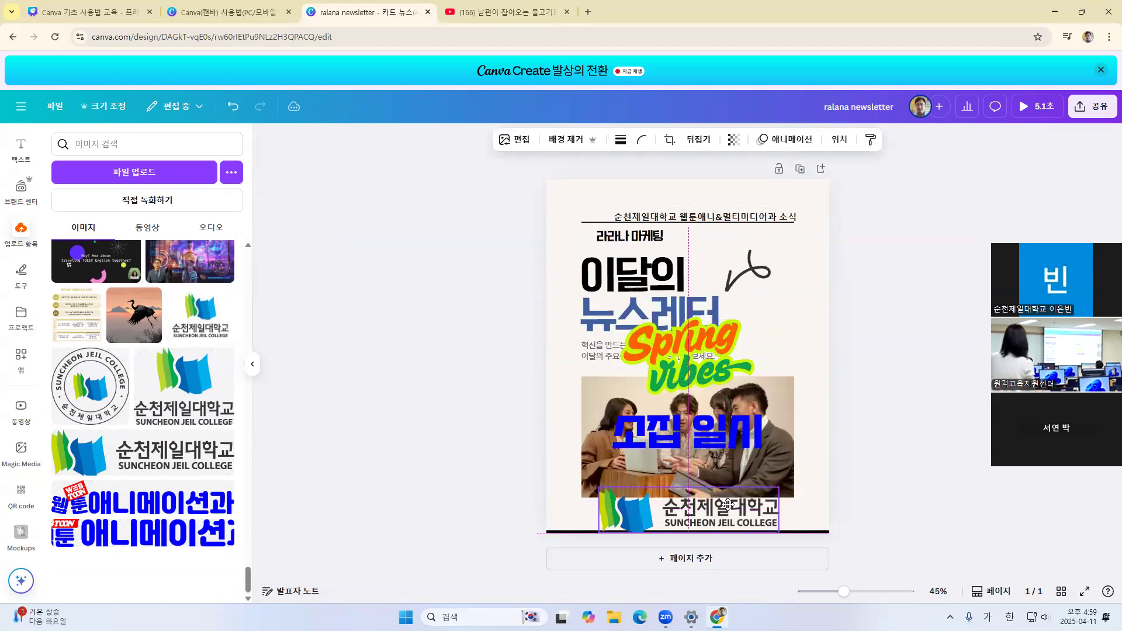
pyautogui.moveTo(727, 513)
pyautogui.mouseDown()
pyautogui.moveTo(696, 520)
pyautogui.moveTo(707, 520)
pyautogui.mouseUp()
pyautogui.click(901, 463)
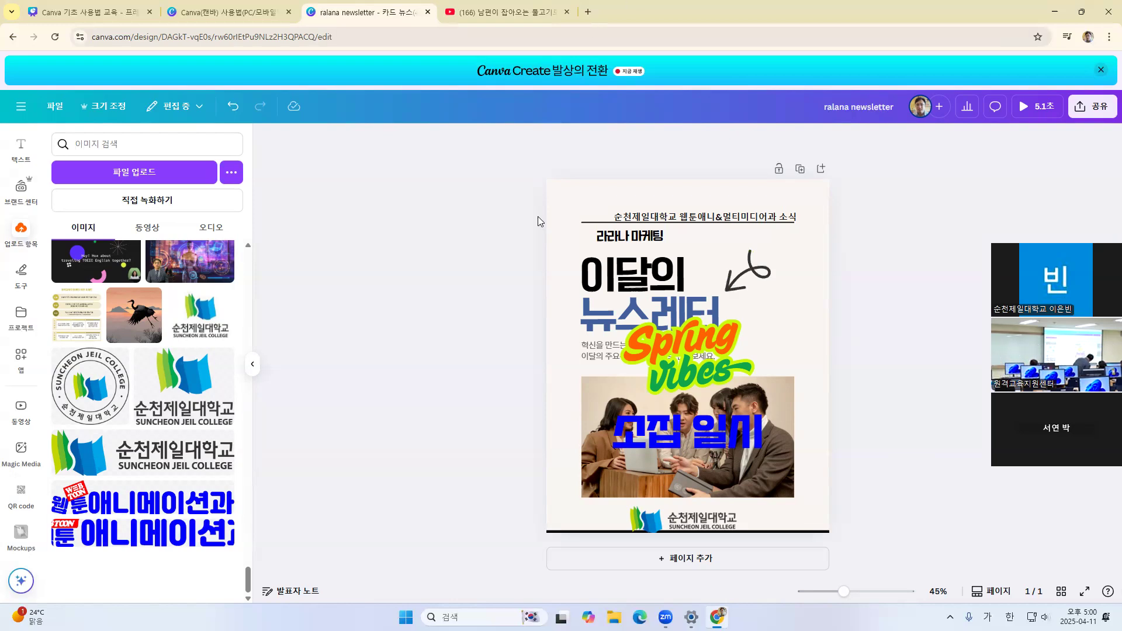
pyautogui.rightClick(605, 274)
pyautogui.click(900, 386)
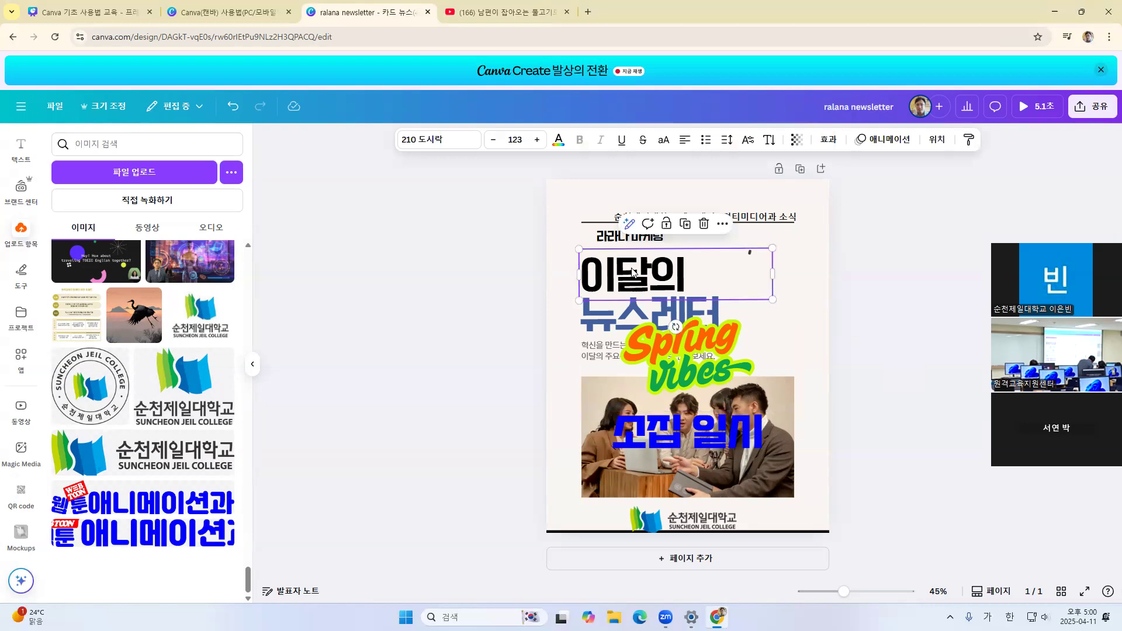
pyautogui.click(830, 276)
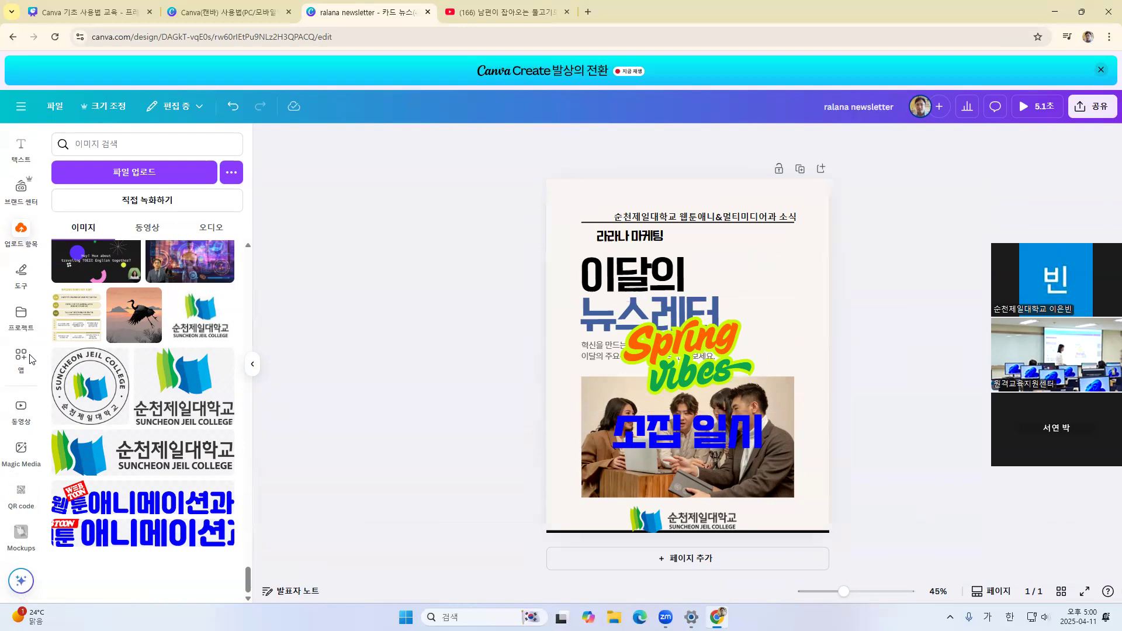
# Restore the browser window from full size and open the QR code app from the popular apps in Canva's app catalogue
pyautogui.doubleClick(639, 10)
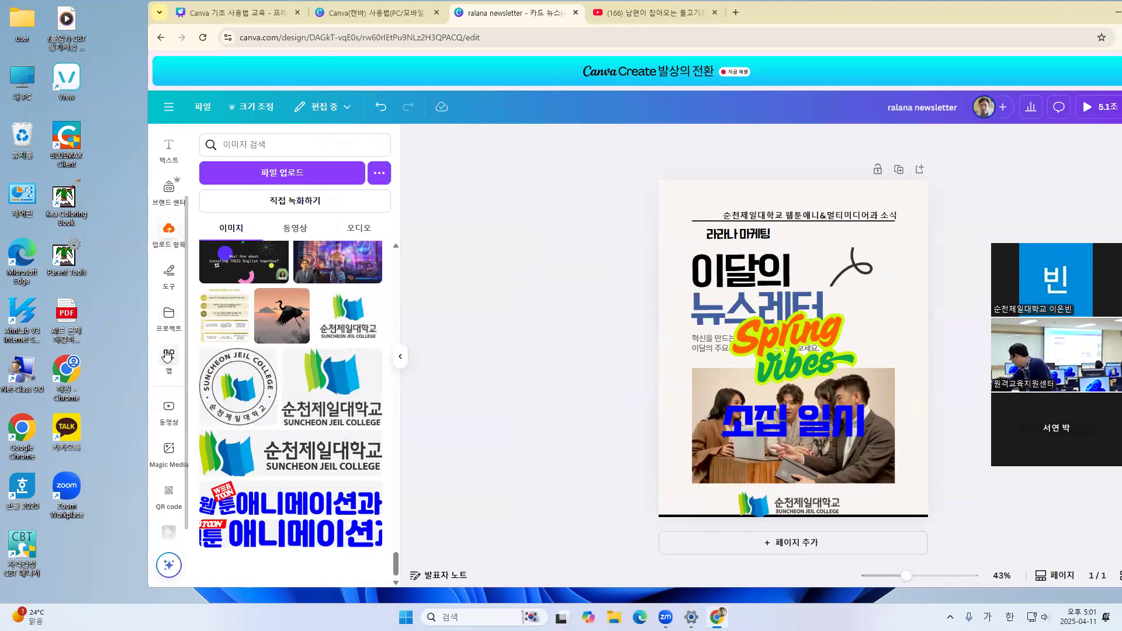
pyautogui.click(170, 357)
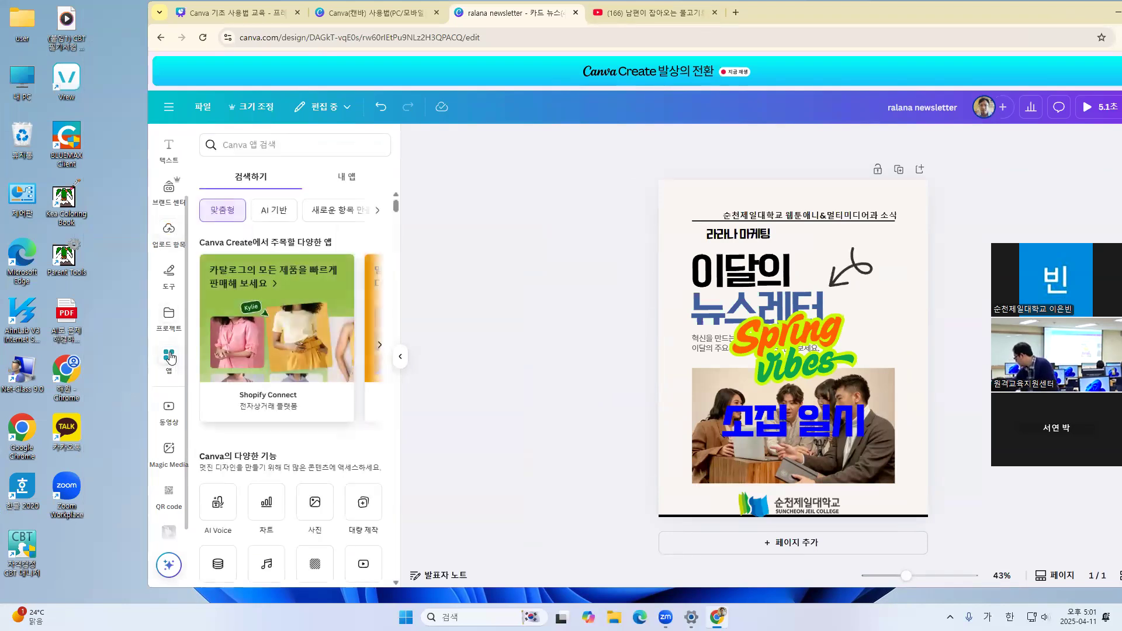
pyautogui.scroll(-10, 291, 328)
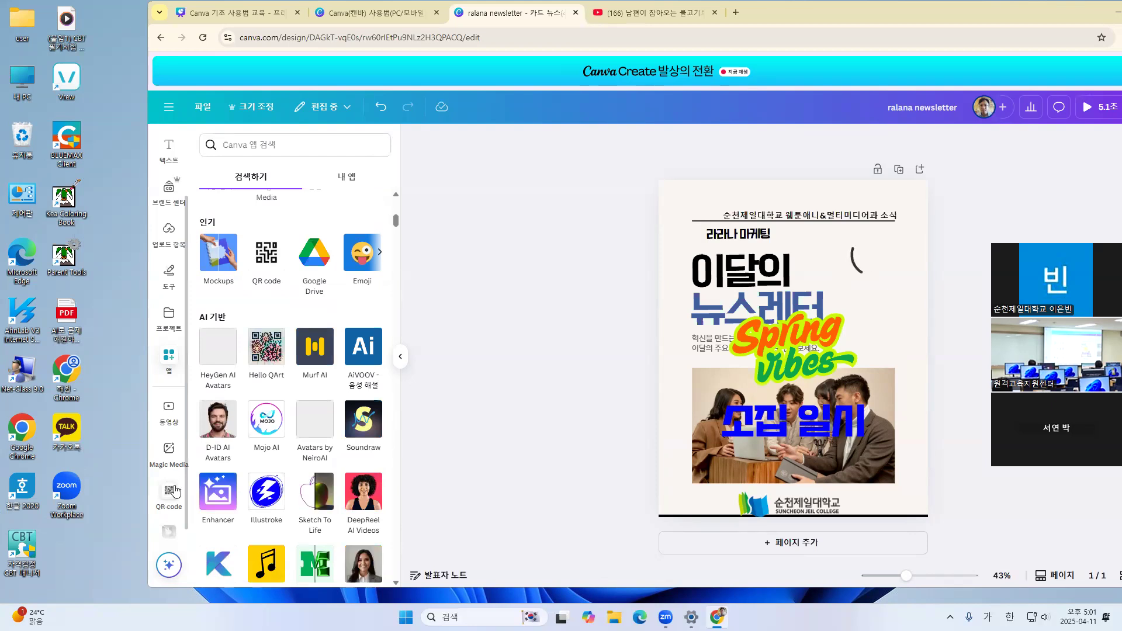
pyautogui.click(263, 257)
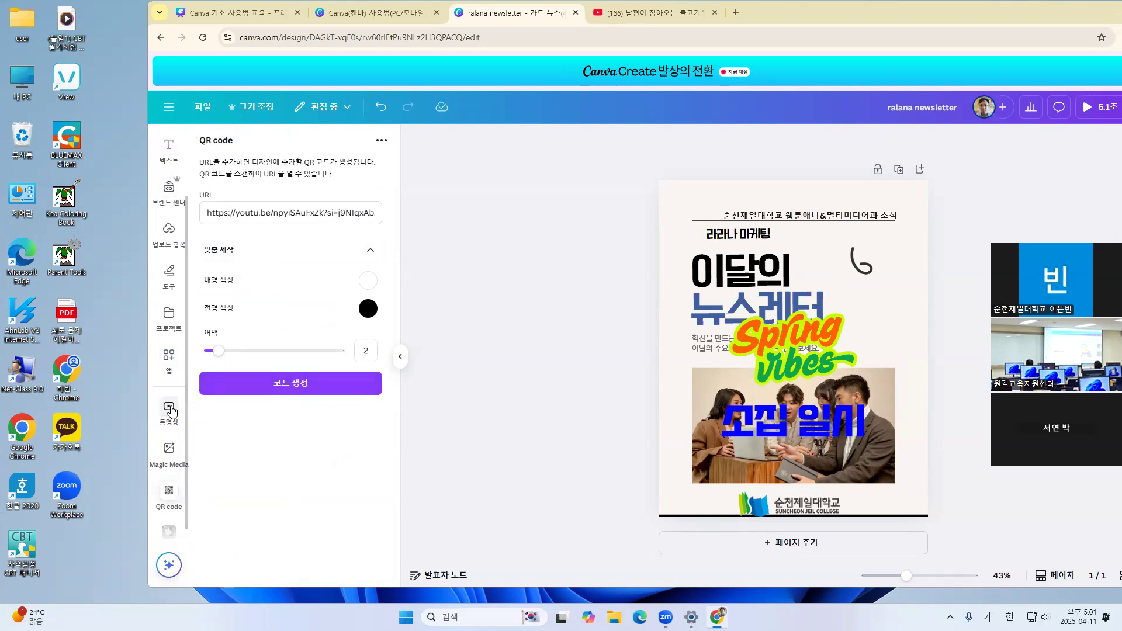
# Return to the app catalogue, review its popular apps and additional Canva features, and move the browser window fully onto the screen
pyautogui.click(171, 358)
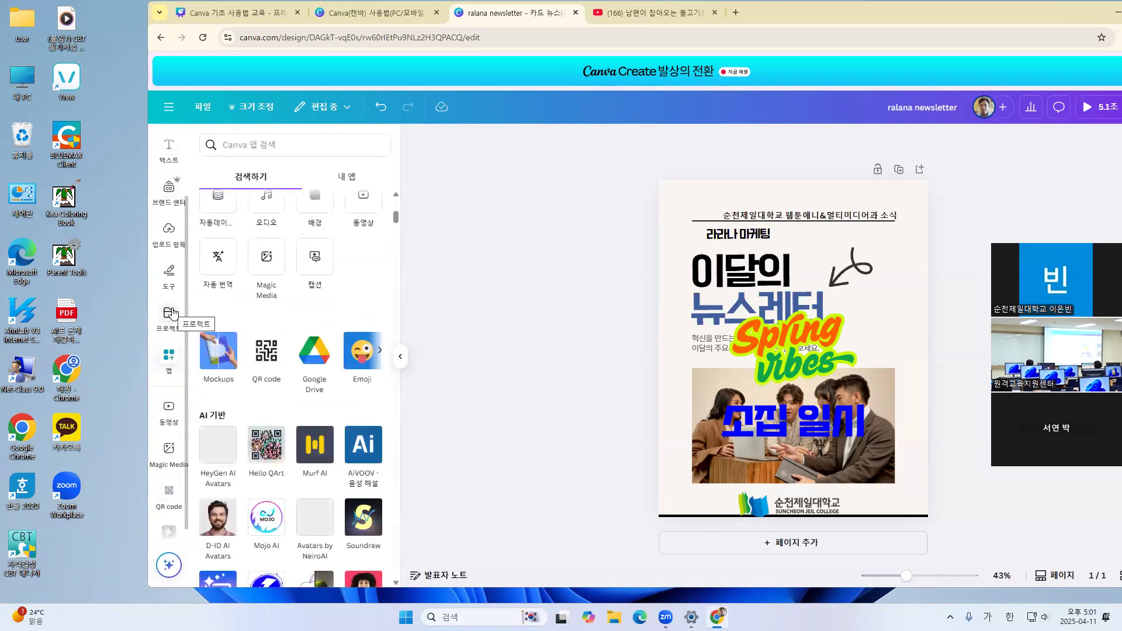
pyautogui.click(169, 358)
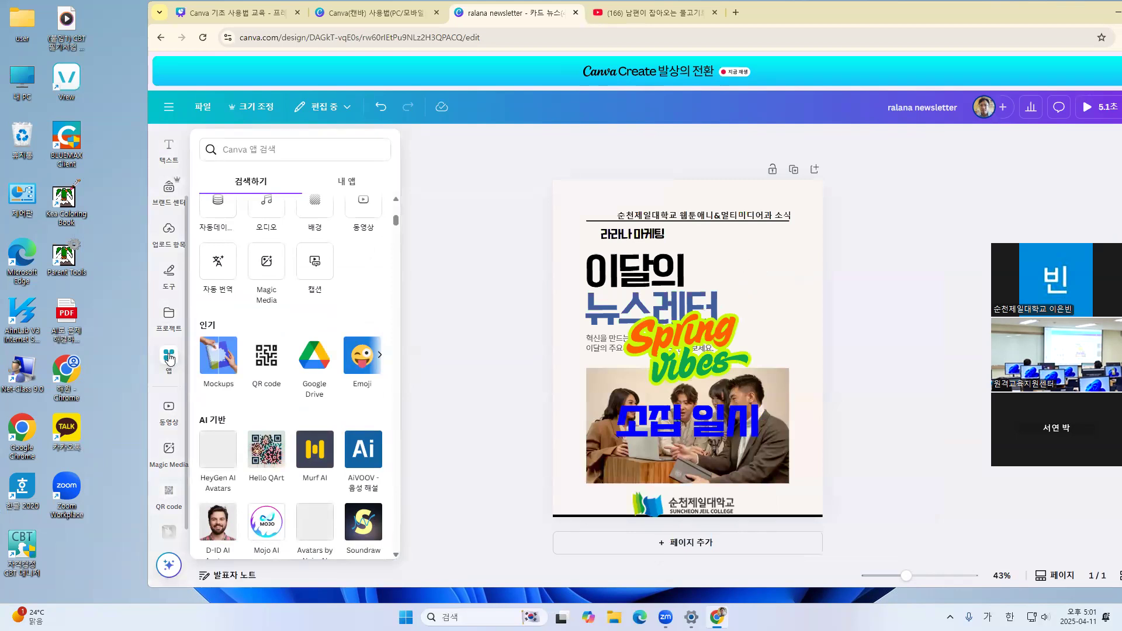
pyautogui.click(170, 359)
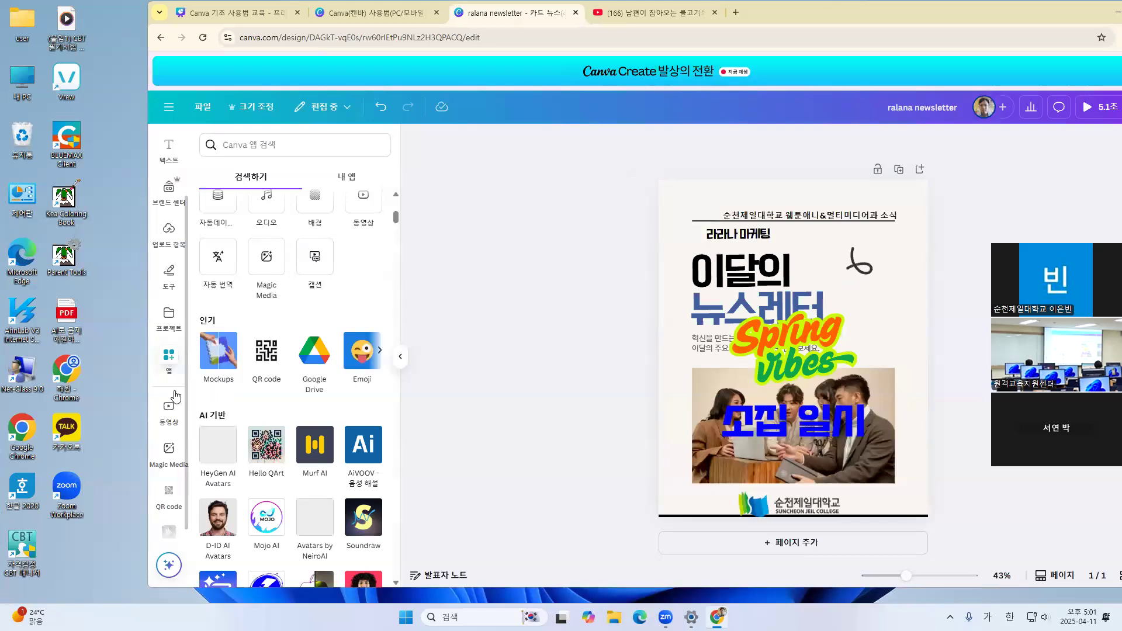
pyautogui.scroll(-1, 174, 392)
pyautogui.scroll(2, 174, 396)
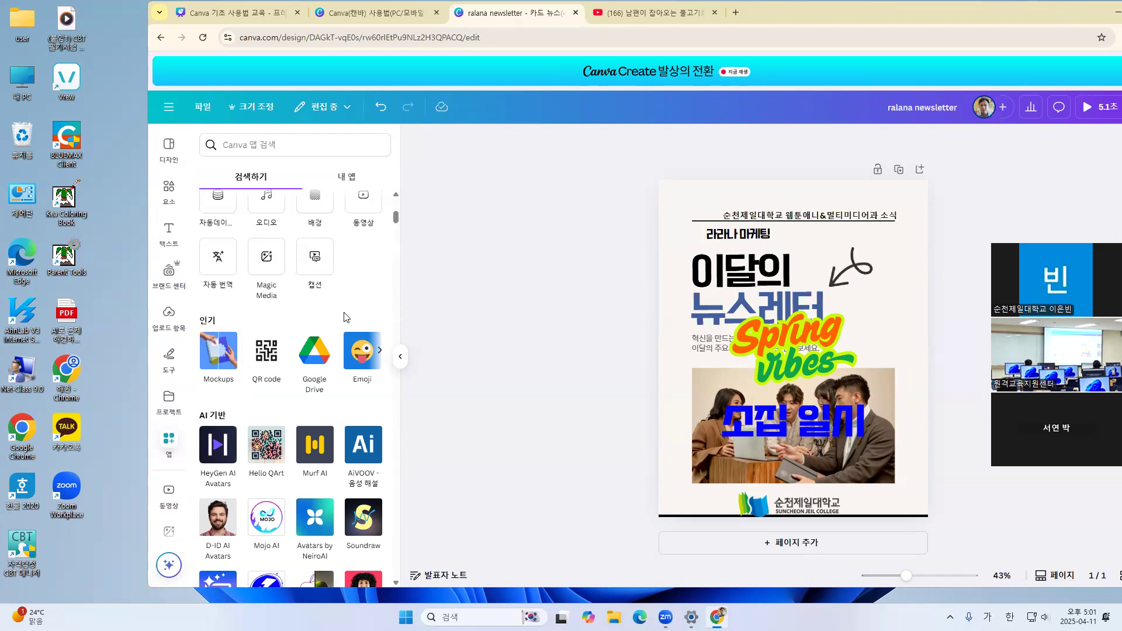
pyautogui.scroll(2, 347, 317)
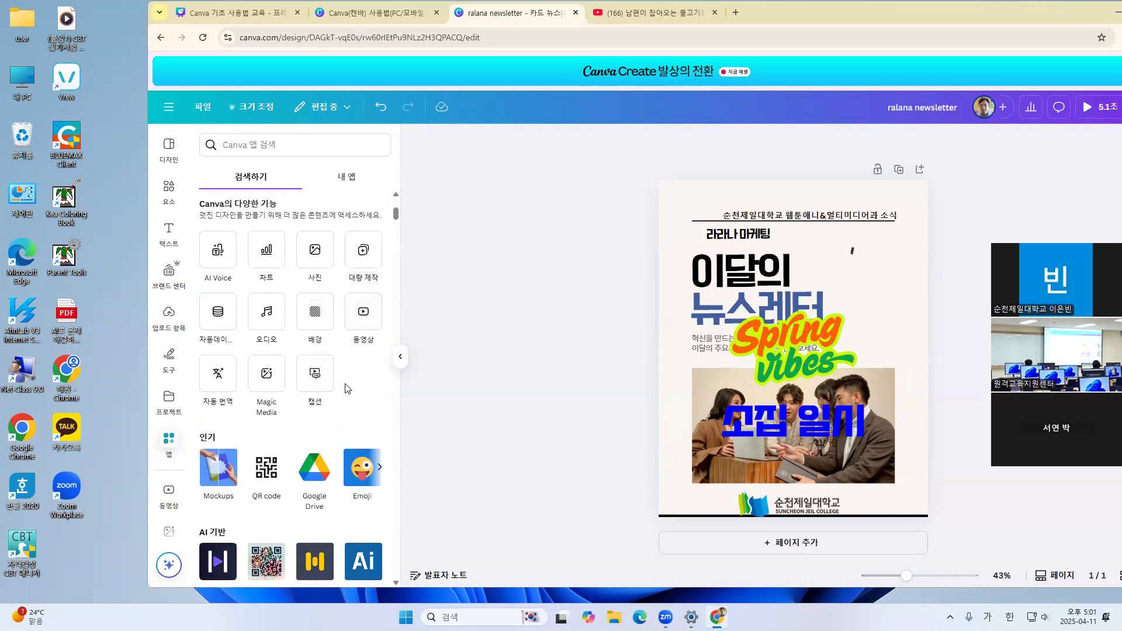
pyautogui.scroll(2, 358, 392)
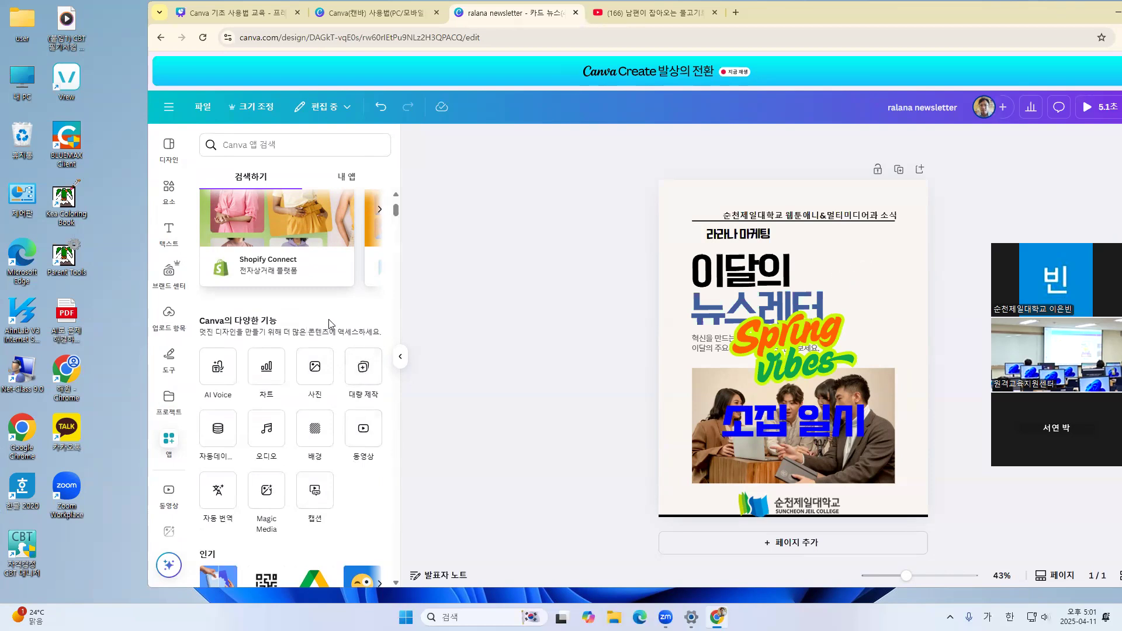
pyautogui.scroll(3, 327, 322)
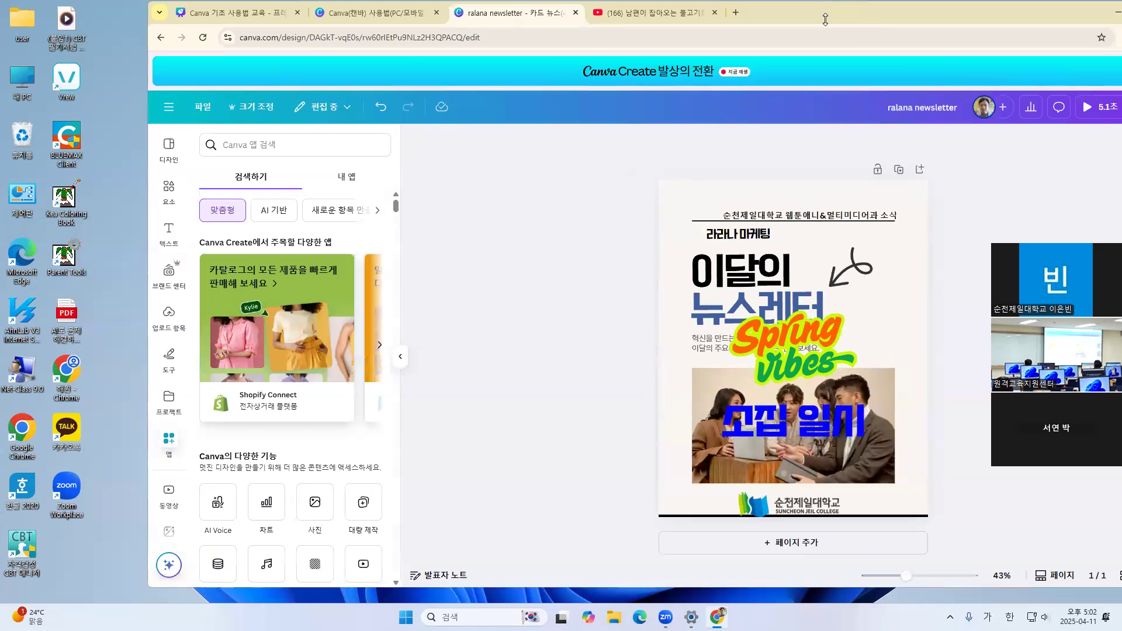
pyautogui.moveTo(825, 19); pyautogui.dragTo(730, 25)
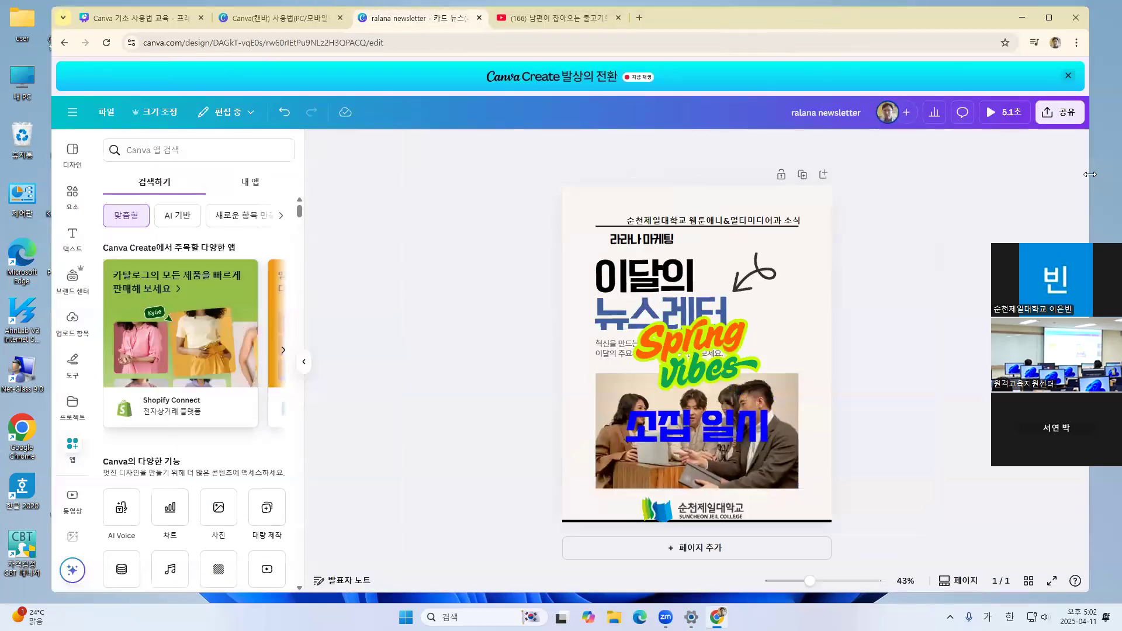
# Enlarge the browser window by widening it on both sides and extending its top edge to the screen's upper border
pyautogui.moveTo(1090, 174); pyautogui.dragTo(1113, 175)
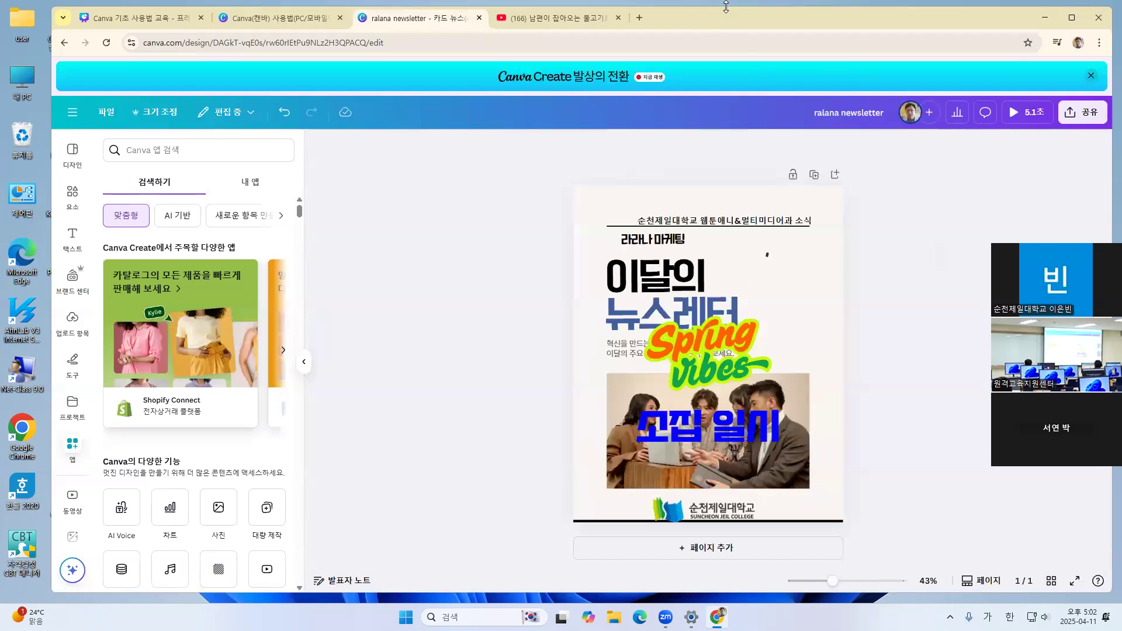
pyautogui.moveTo(726, 5); pyautogui.dragTo(726, 0)
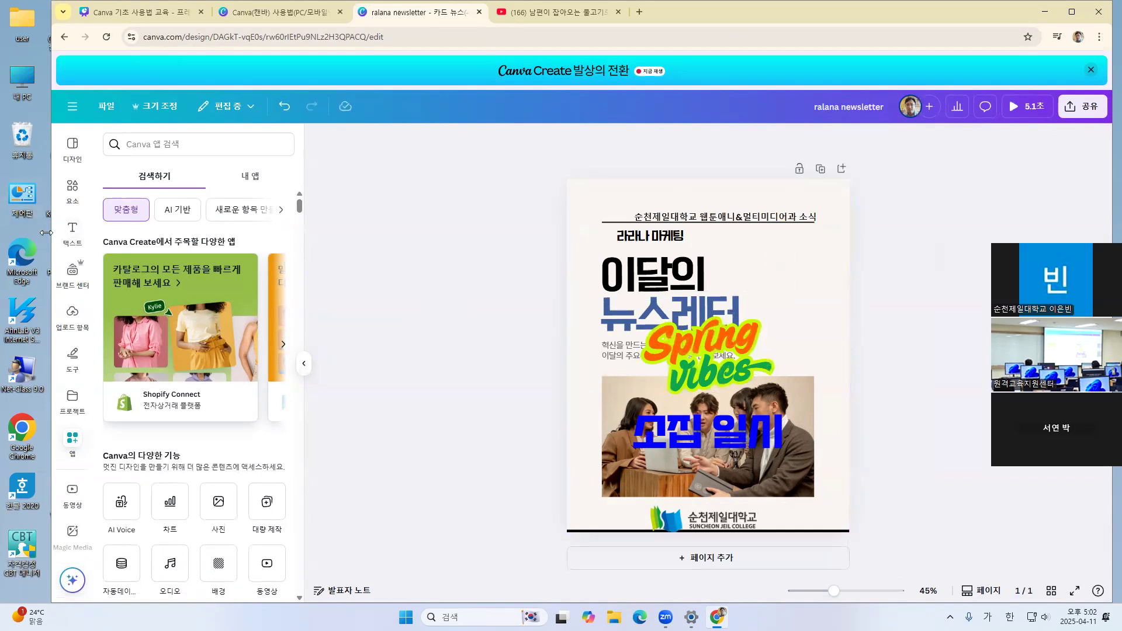
pyautogui.moveTo(45, 233); pyautogui.dragTo(27, 233)
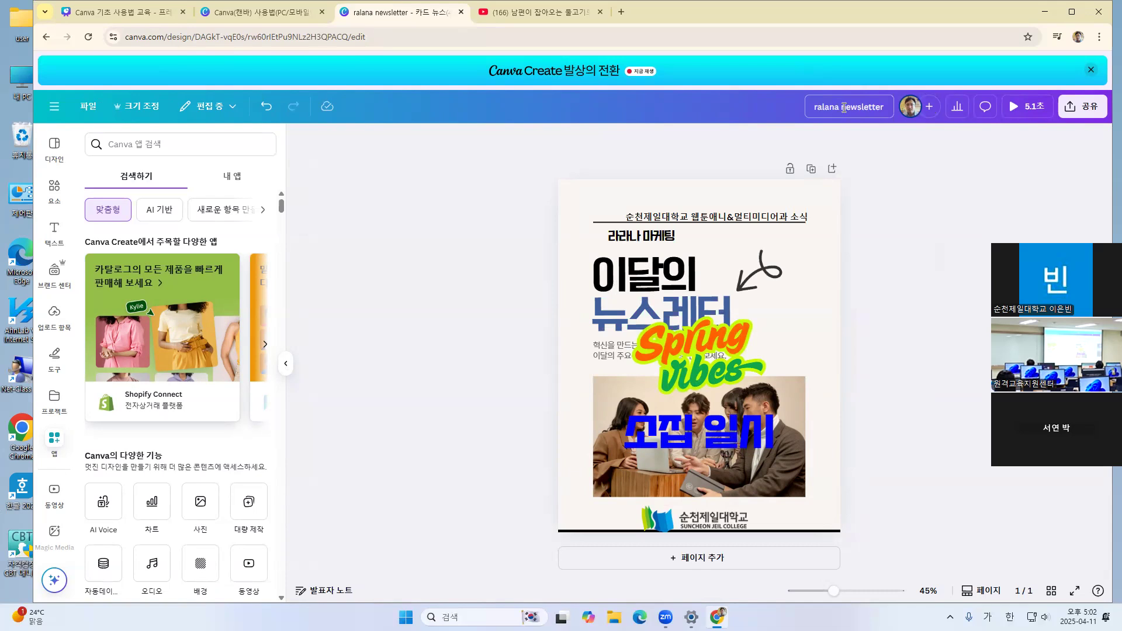
# Rename the design from its current title to 신입생 안내 카드뉴스 2025년 4월
pyautogui.moveTo(882, 104); pyautogui.dragTo(805, 111)
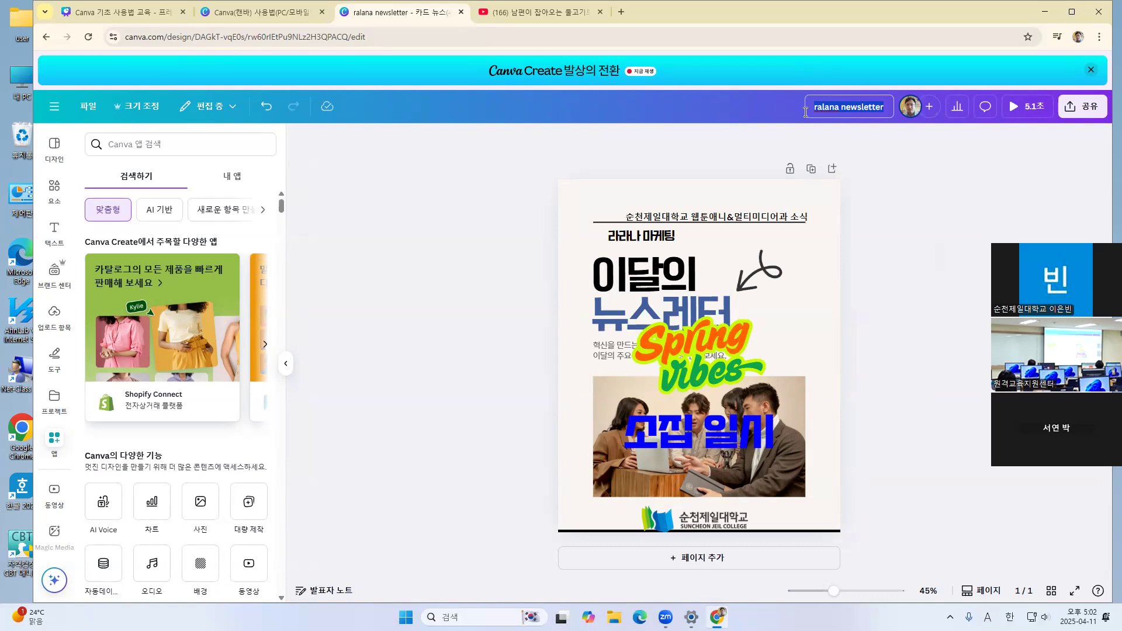
pyautogui.press('BackSpace')
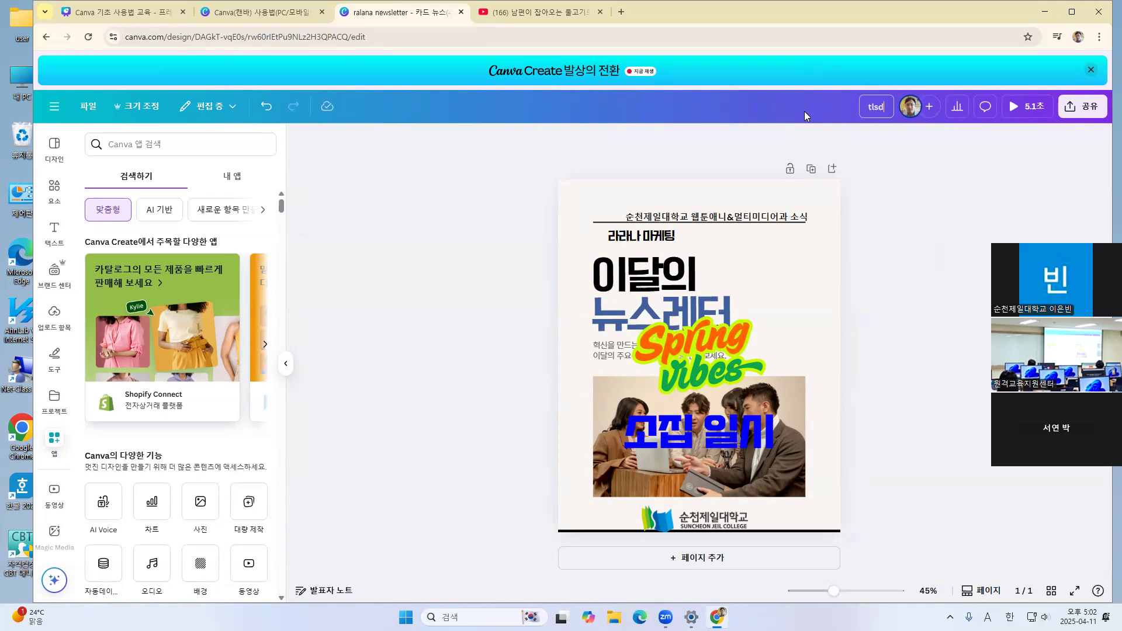
pyautogui.press('Hangul')
pyautogui.write('시')
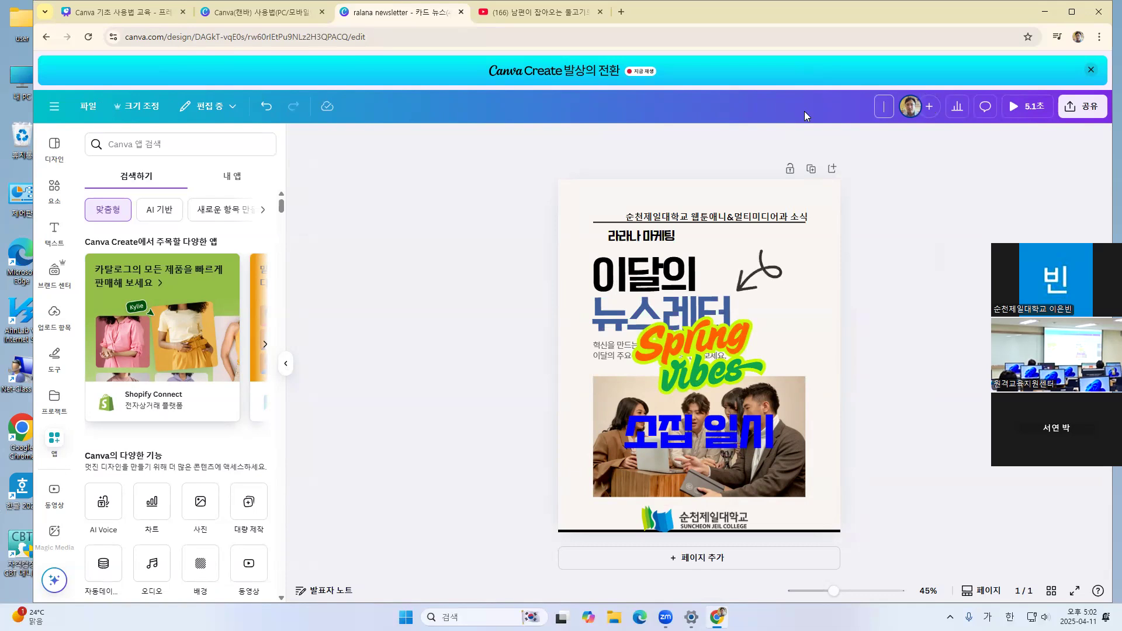
pyautogui.write('ㄴㅇ;ㅣㅂ')
pyautogui.press('BackSpace')
pyautogui.press('BackSpace')
pyautogui.press('BackSpace')
pyautogui.press('BackSpace')
pyautogui.write('입생')
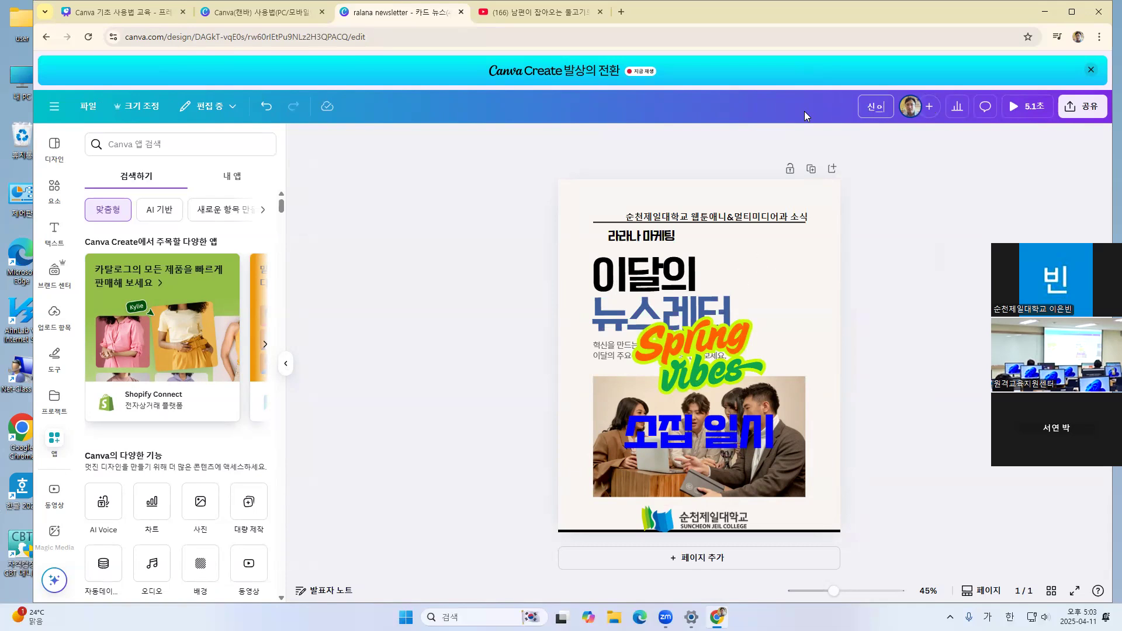
pyautogui.write(' 안내')
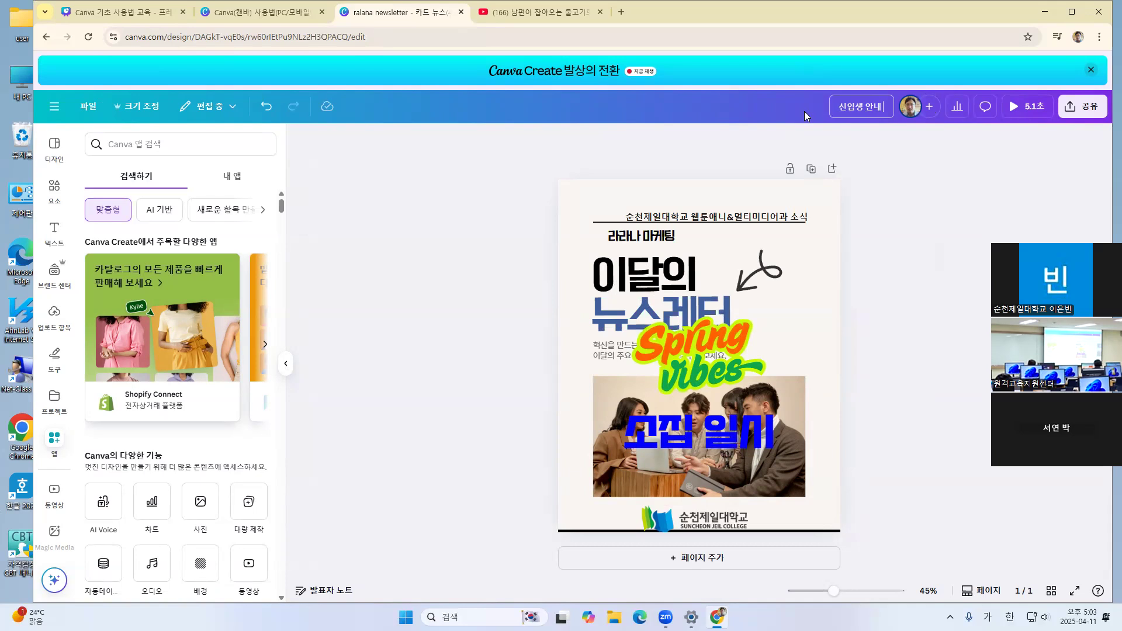
pyautogui.write(' 카드')
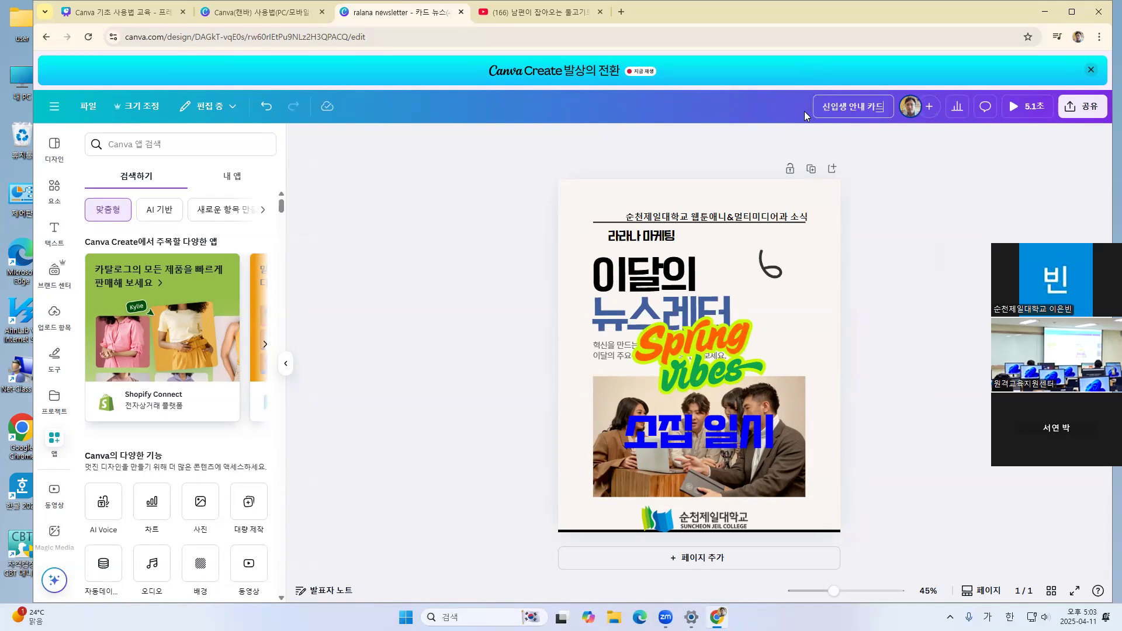
pyautogui.write('뉴스 2024')
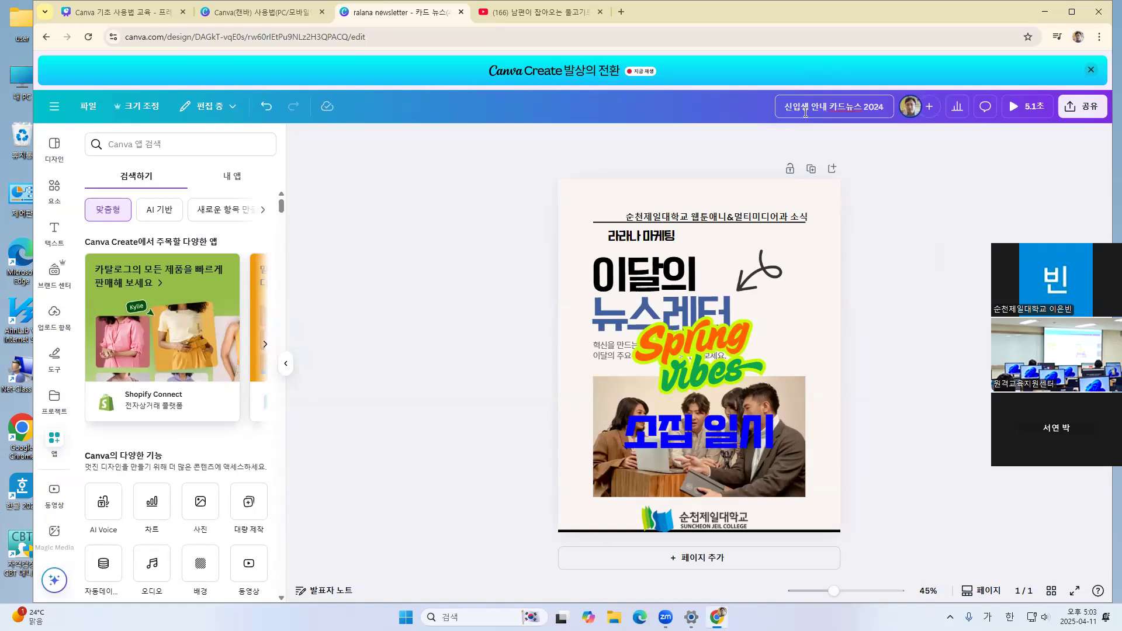
pyautogui.press('BackSpace')
pyautogui.write('5년 4')
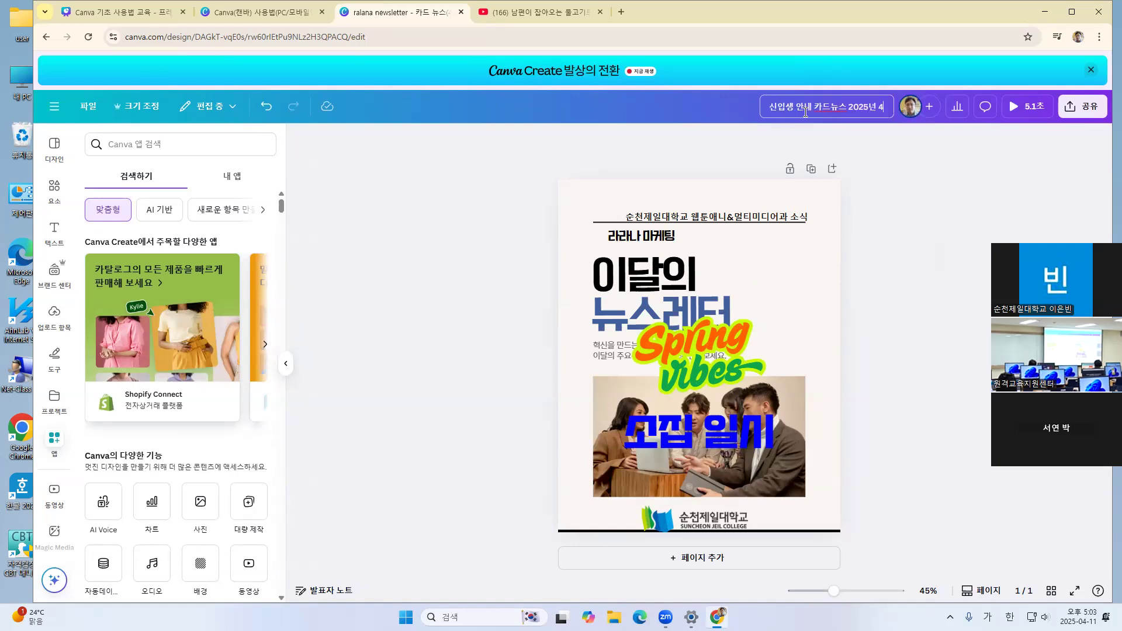
pyautogui.write('ㅇㅜㅓㄹ')
pyautogui.press('BackSpace')
pyautogui.press('BackSpace')
pyautogui.press('BackSpace')
pyautogui.press('BackSpace')
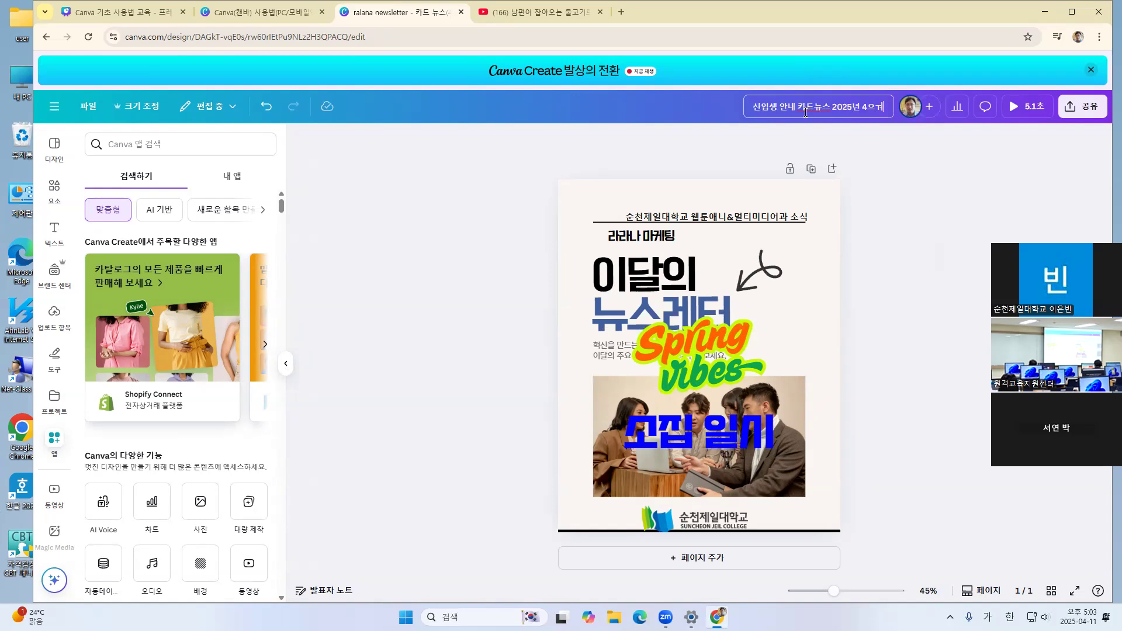
pyautogui.write('ㅇ')
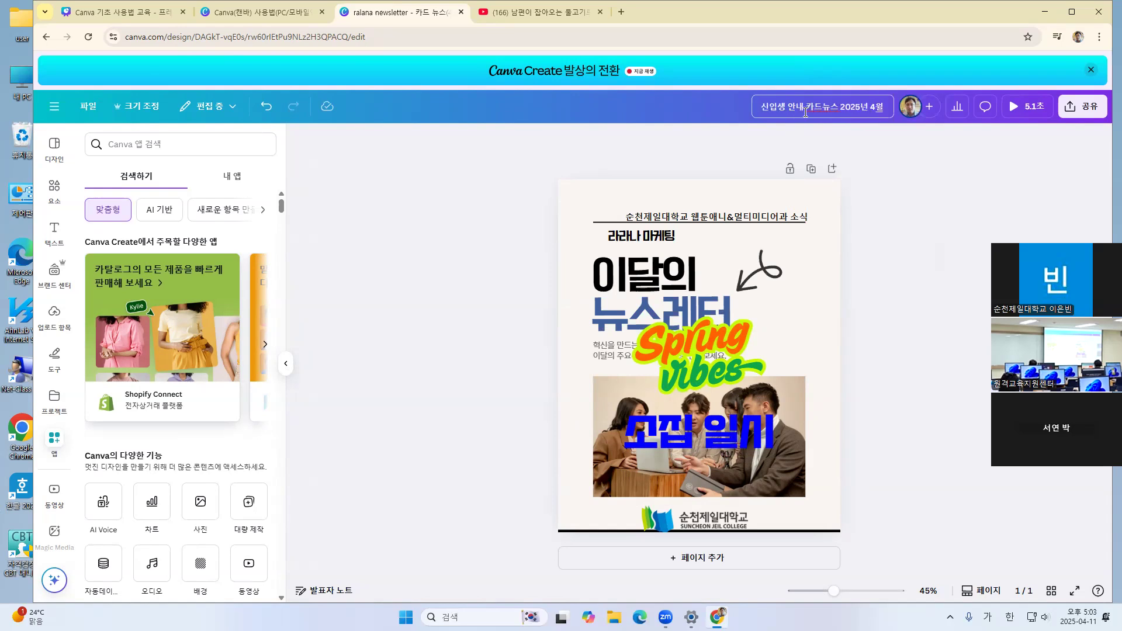
pyautogui.click(917, 173)
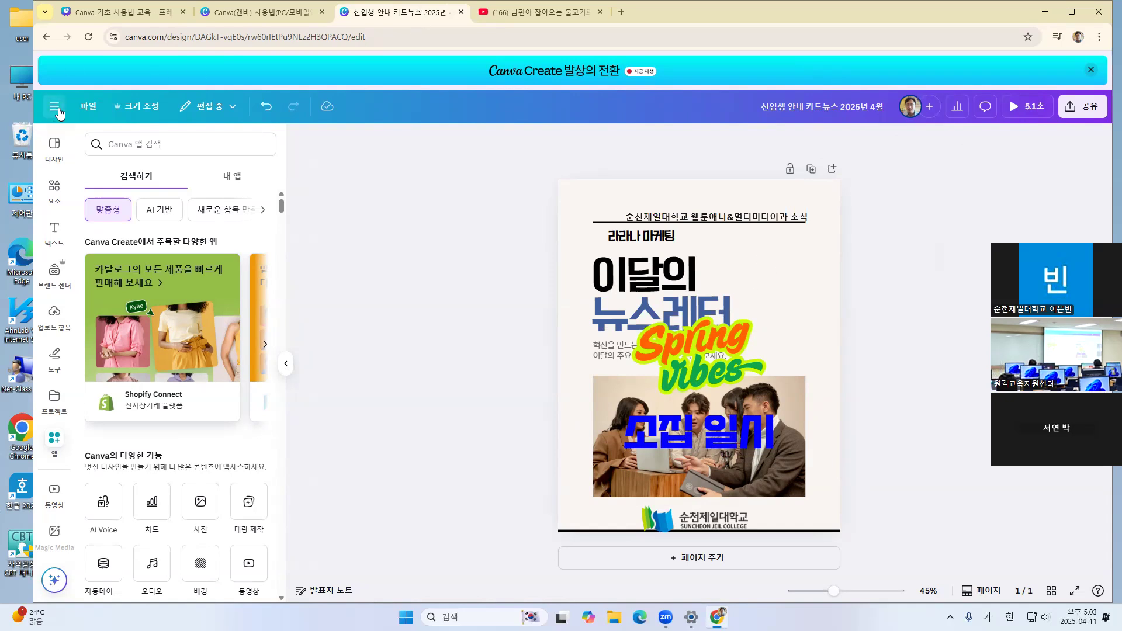
# Close the design to Canva's home page and reopen it from the recent designs, going through this twice
pyautogui.click(56, 108)
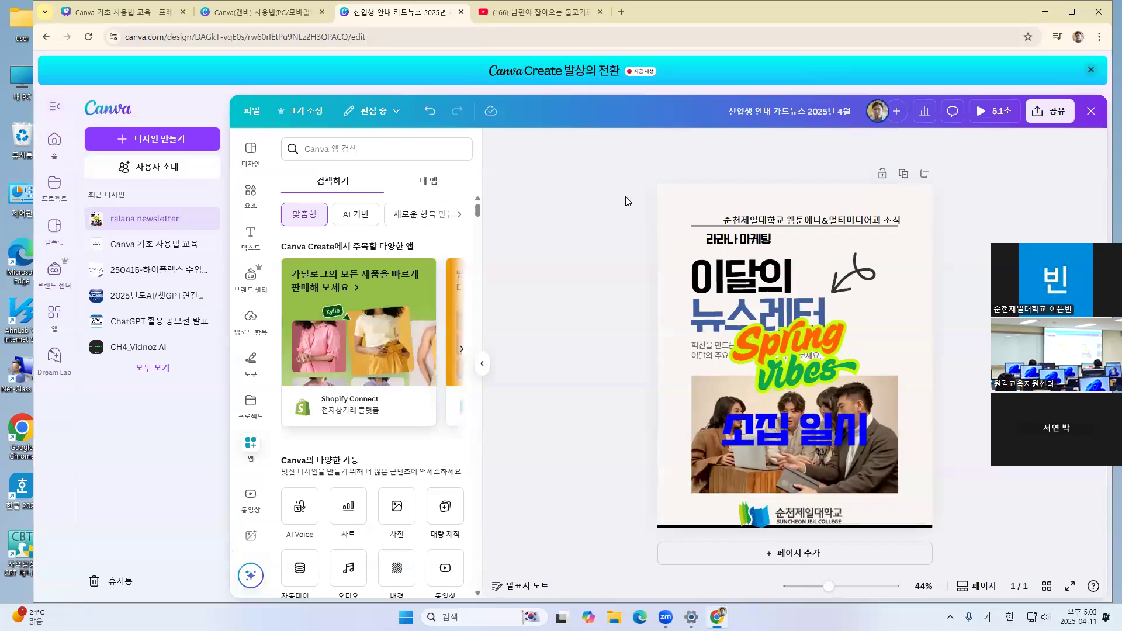
pyautogui.click(1091, 111)
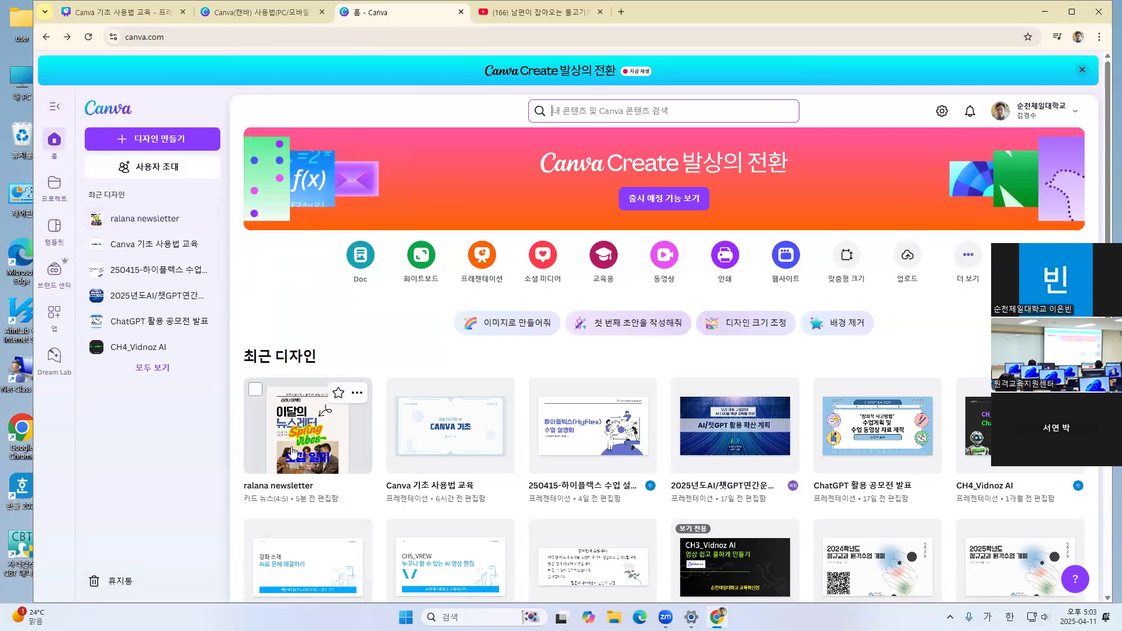
pyautogui.click(332, 437)
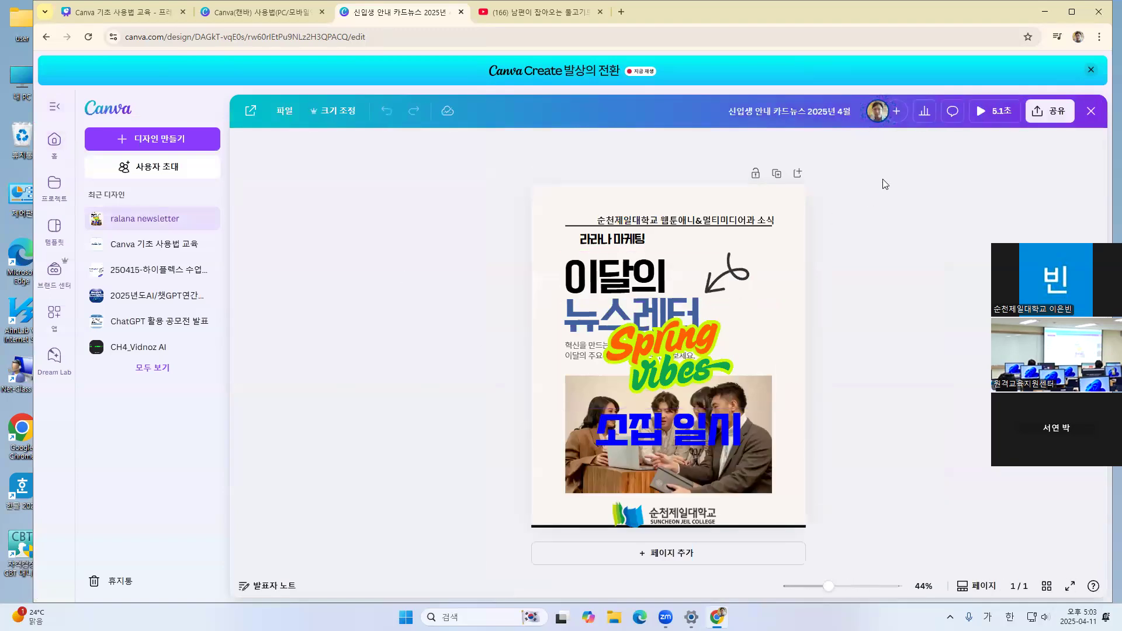
pyautogui.click(1090, 112)
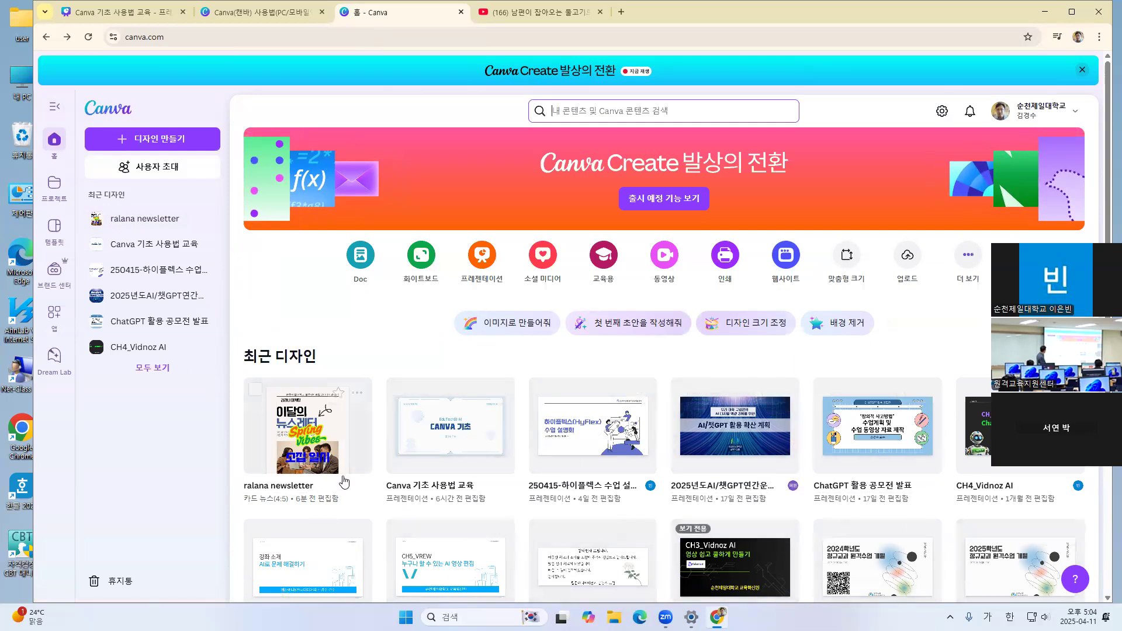
pyautogui.click(318, 428)
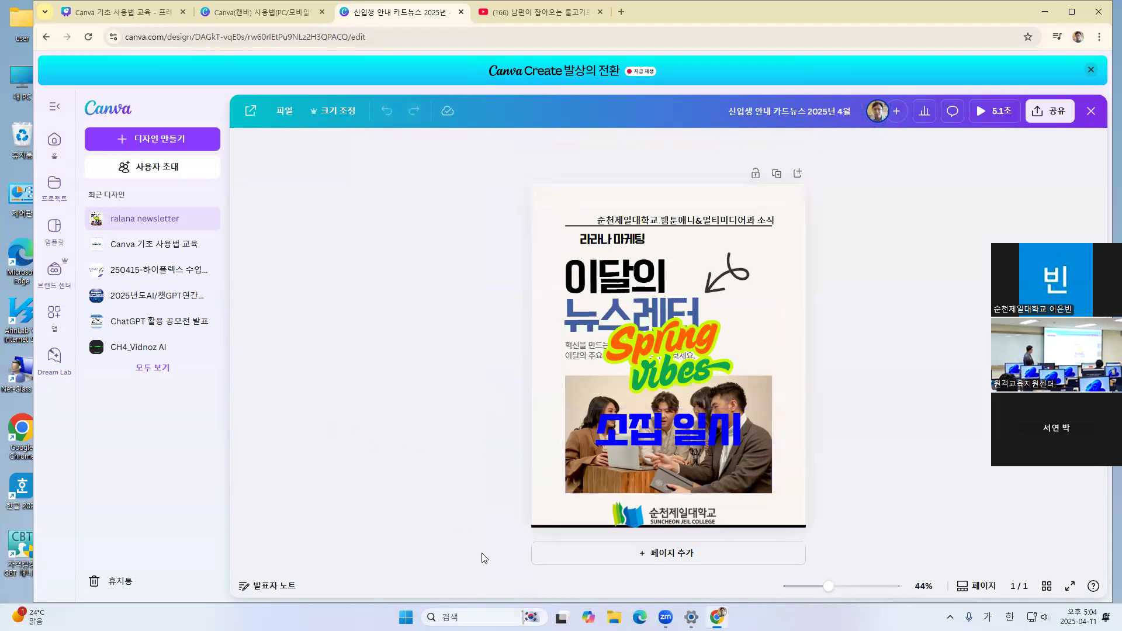
# Preview the recently used newsletter template's layouts for a new blank page, and delete that page without applying one
pyautogui.click(590, 553)
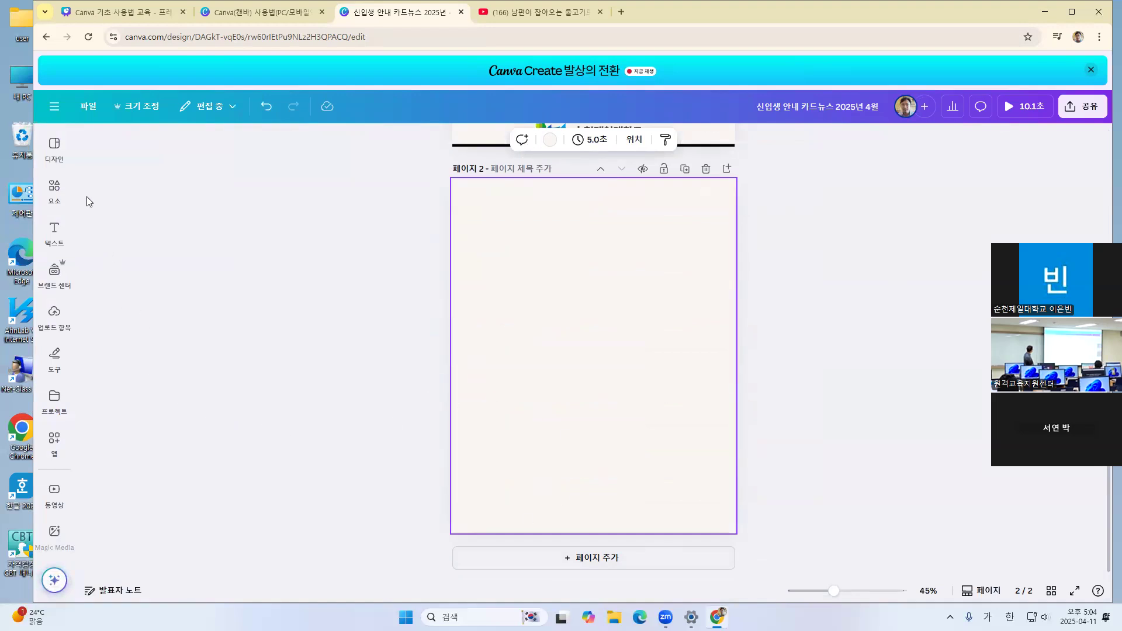
pyautogui.click(51, 148)
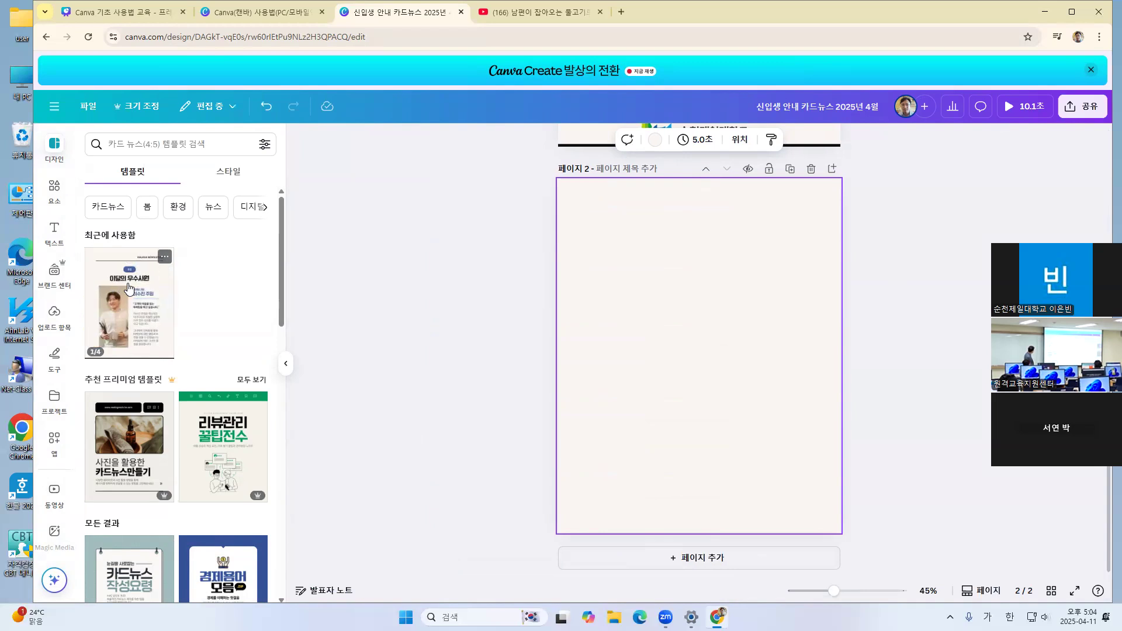
pyautogui.click(128, 288)
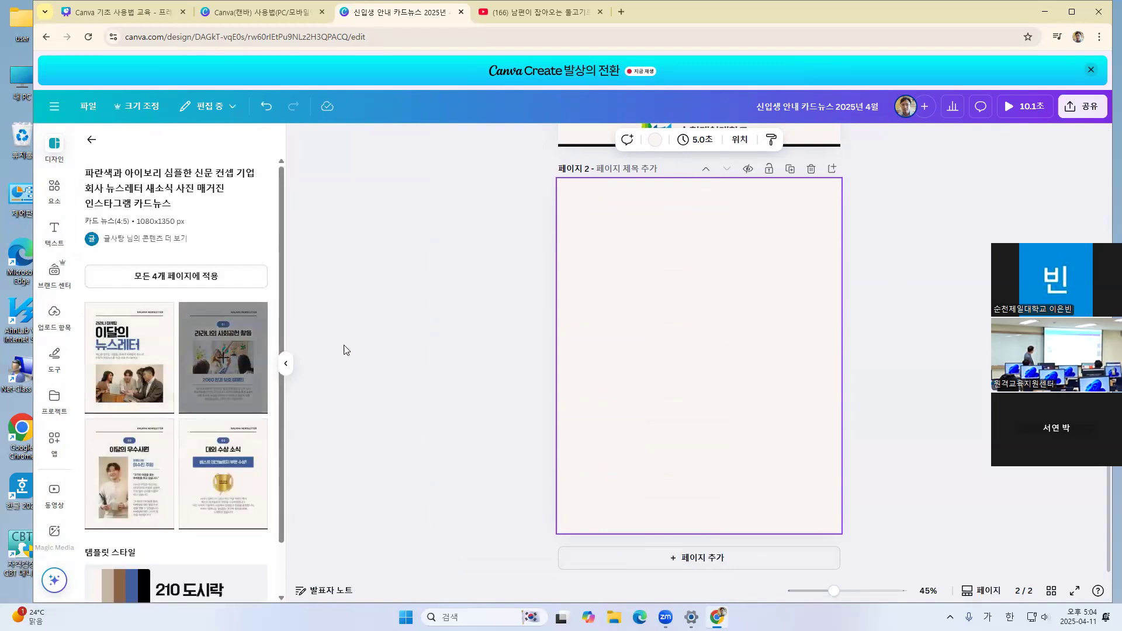
pyautogui.click(92, 142)
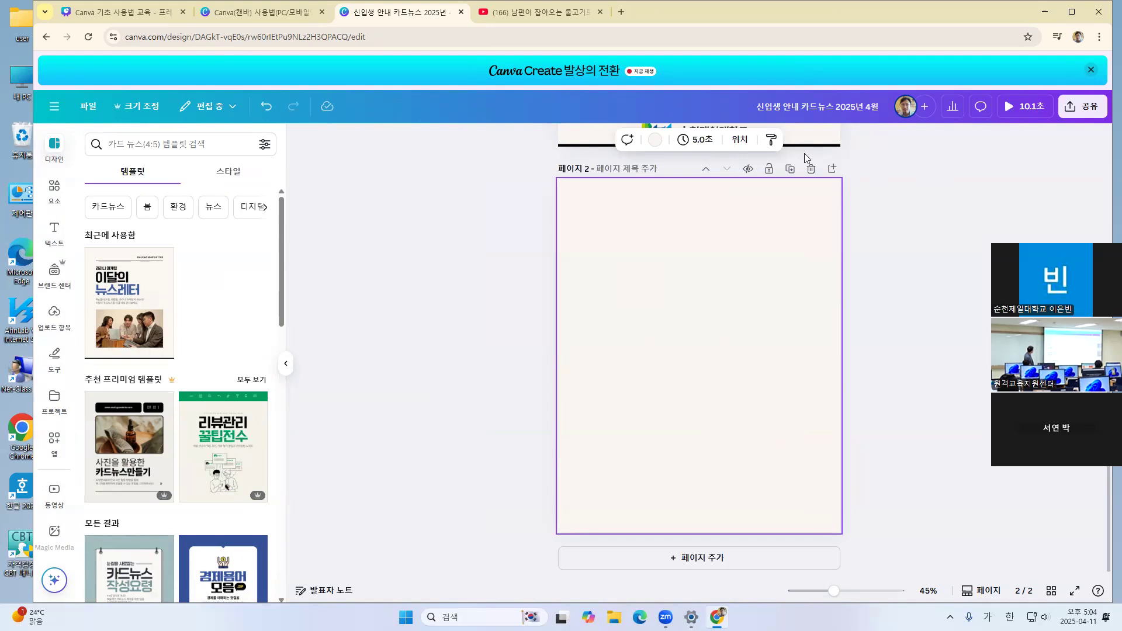
pyautogui.click(812, 169)
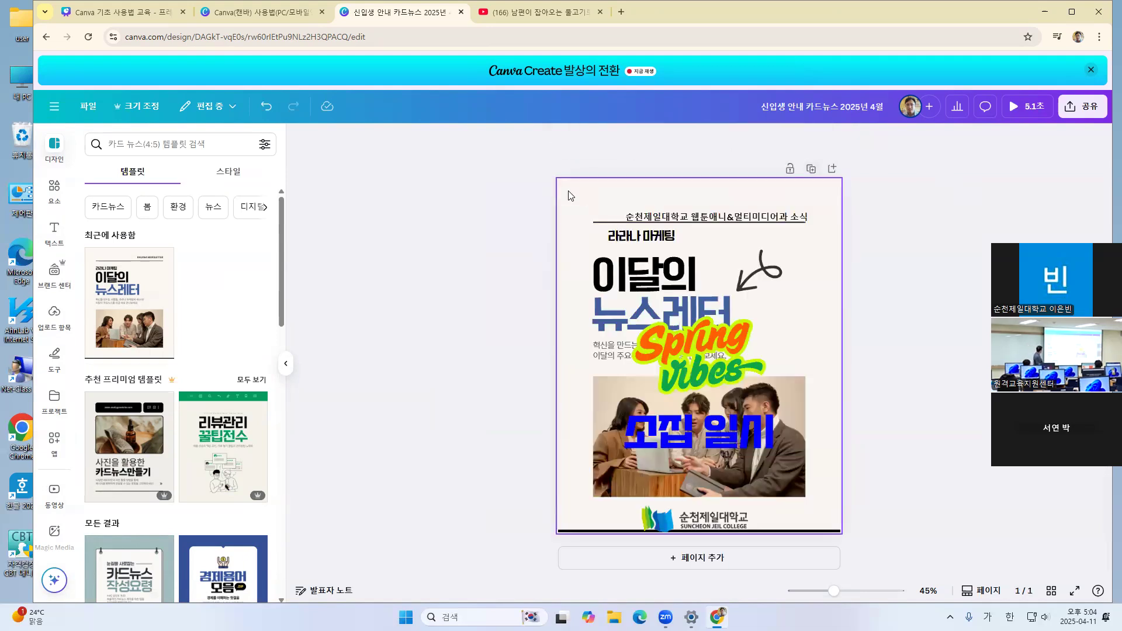
# Add a second page and apply the recently used newsletter template's 라라나의 사회공헌 활동 layout to it
pyautogui.click(706, 558)
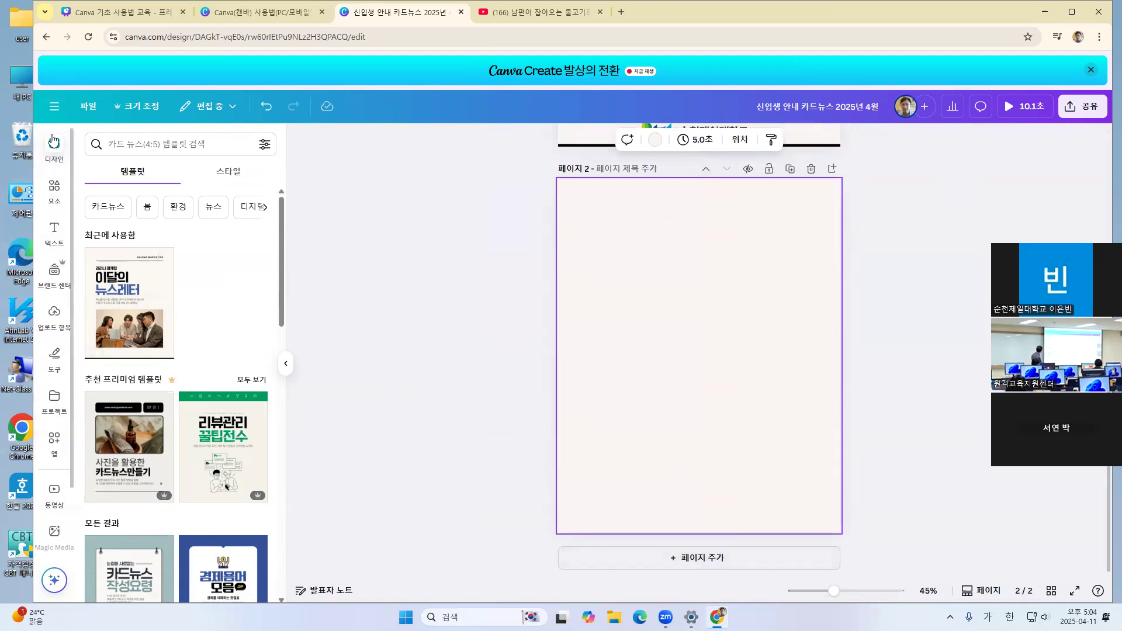
pyautogui.click(53, 145)
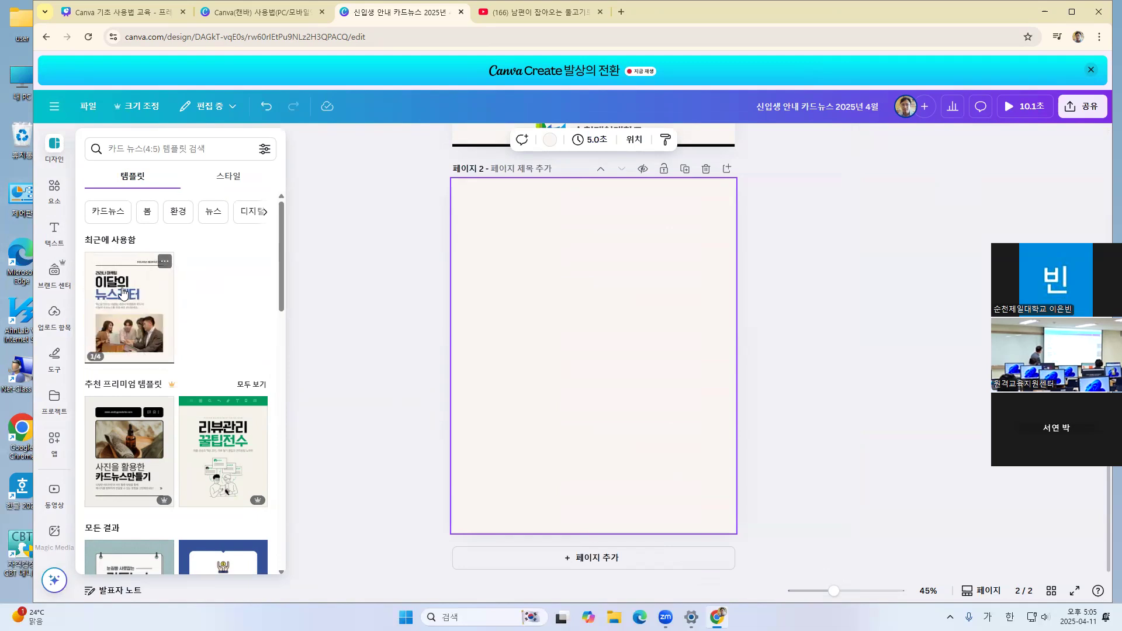
pyautogui.click(123, 292)
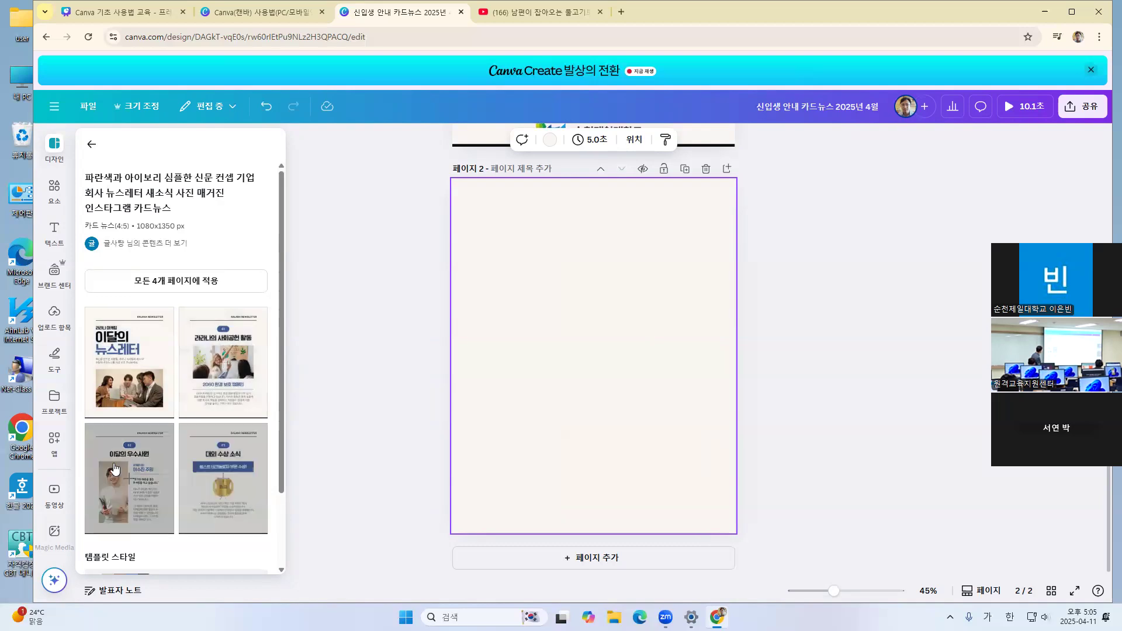
pyautogui.click(228, 352)
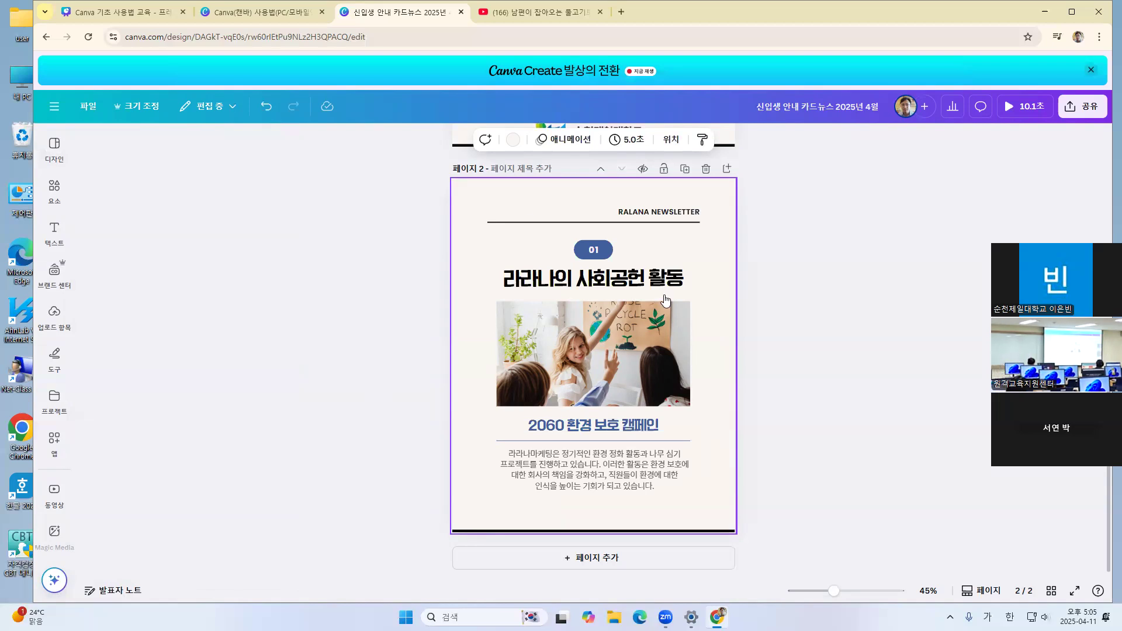
pyautogui.scroll(6, 585, 263)
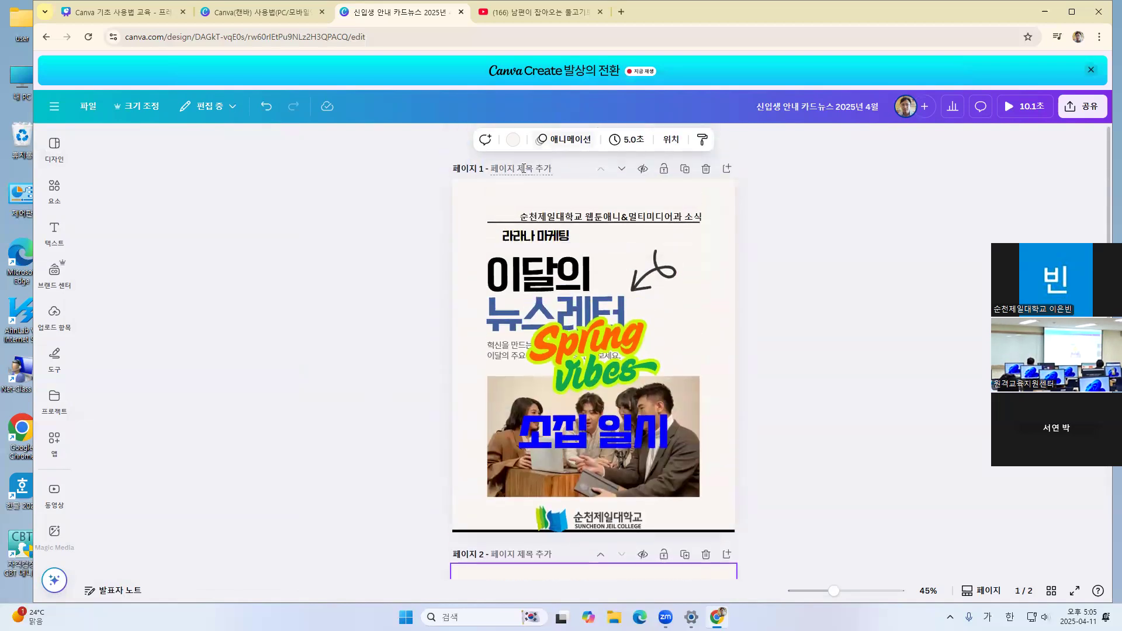
pyautogui.scroll(-5, 536, 269)
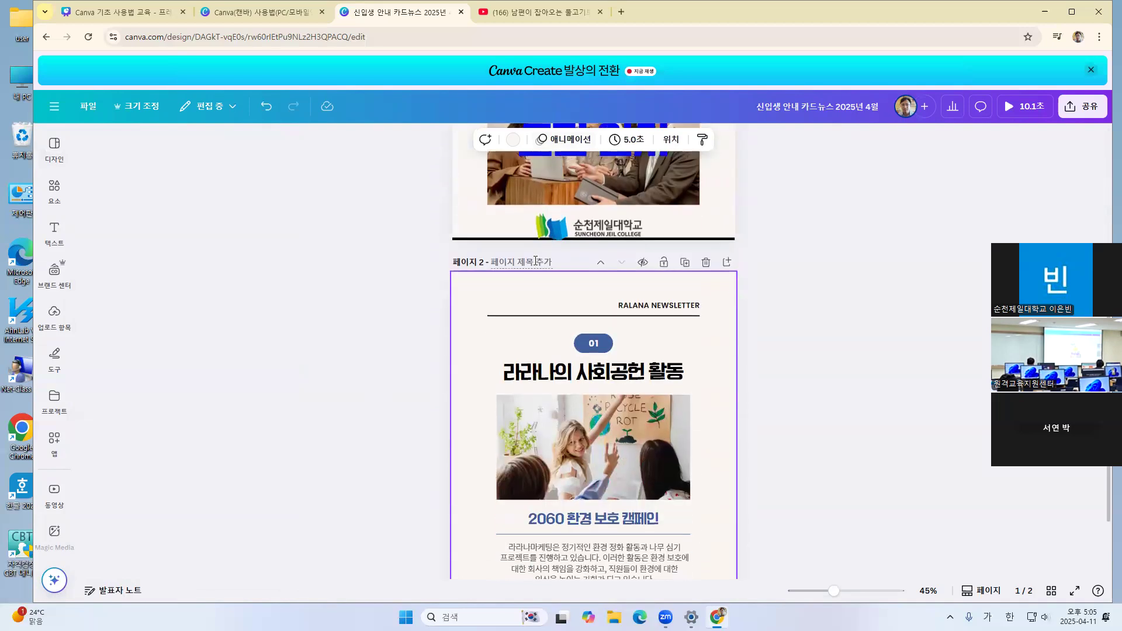
pyautogui.click(428, 305)
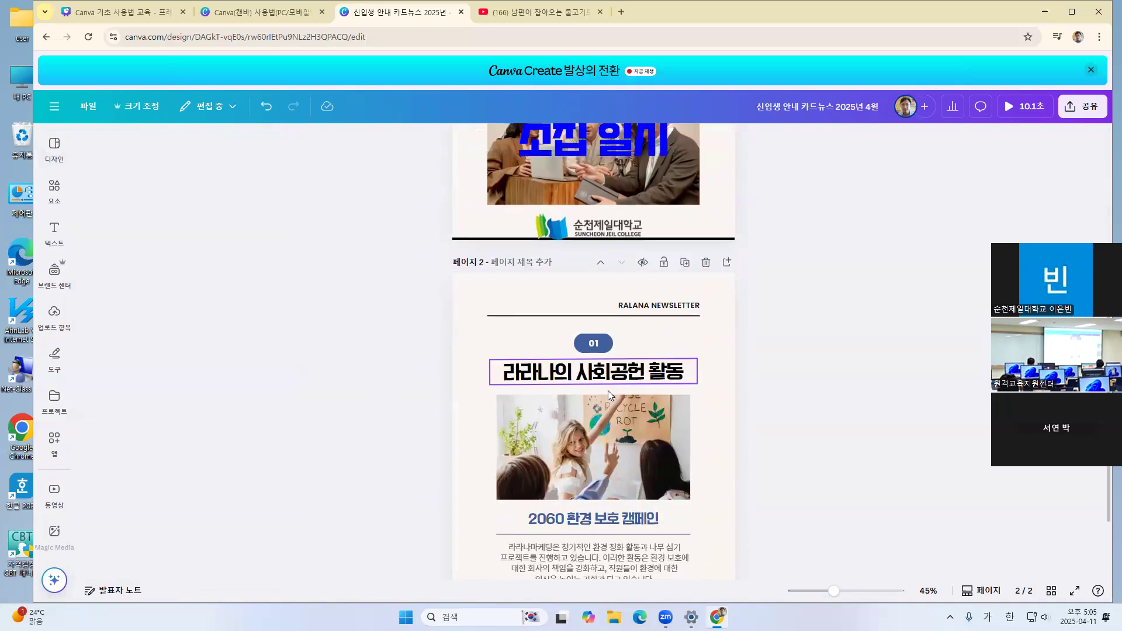
pyautogui.scroll(-1, 645, 386)
pyautogui.scroll(-1, 646, 383)
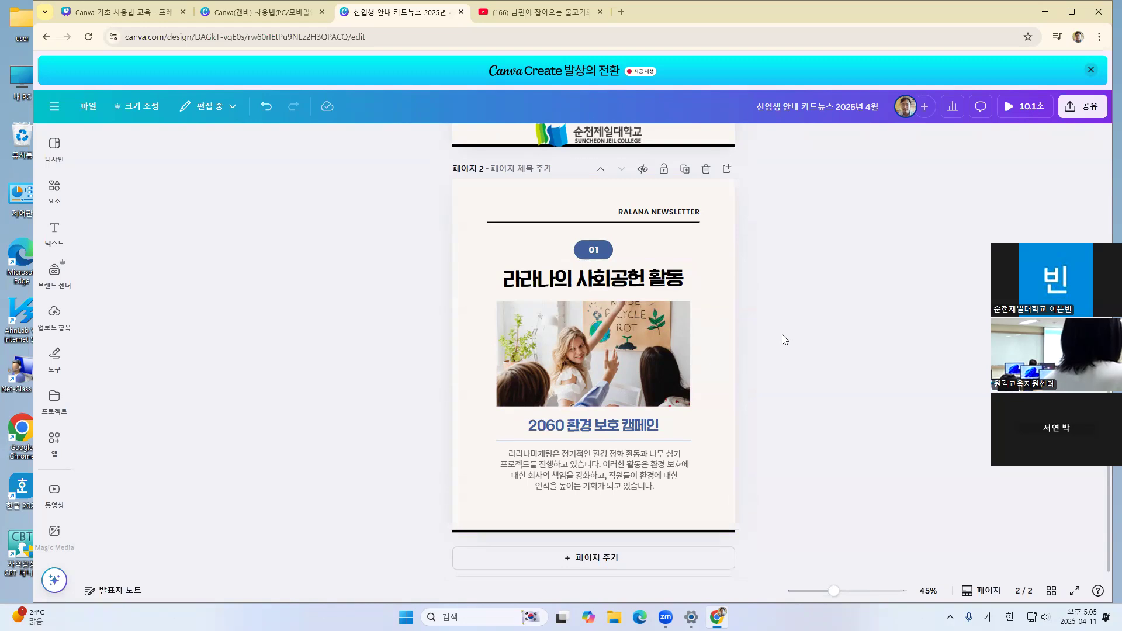
# Duplicate the newsletter's cover page so that its copy directly follows the original
pyautogui.scroll(6, 783, 339)
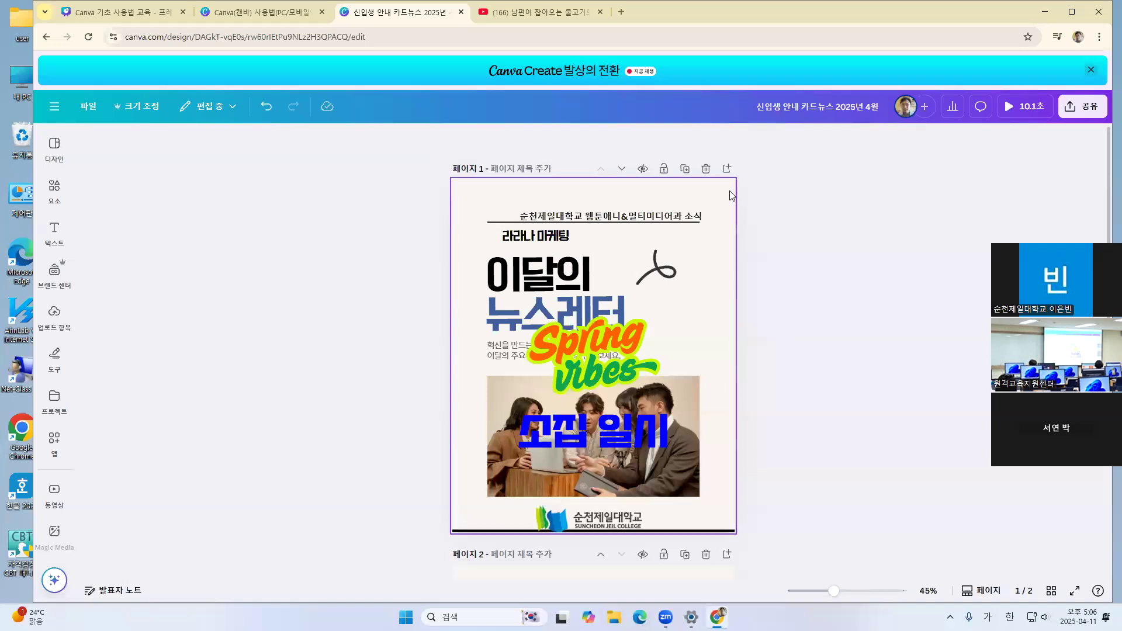
pyautogui.click(685, 170)
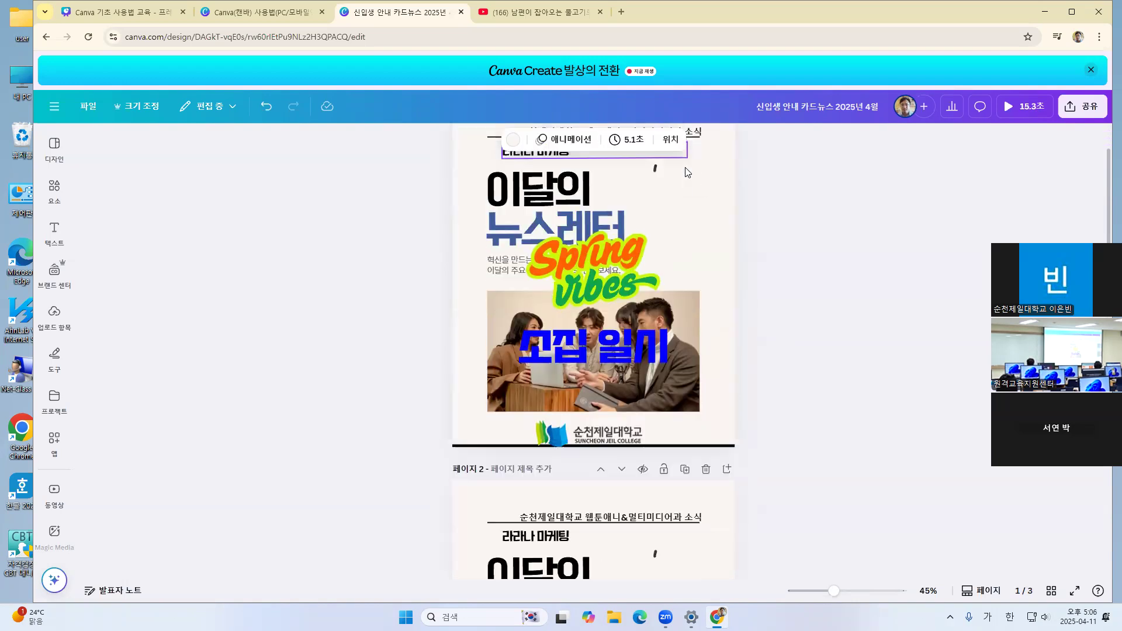
pyautogui.scroll(4, 650, 350)
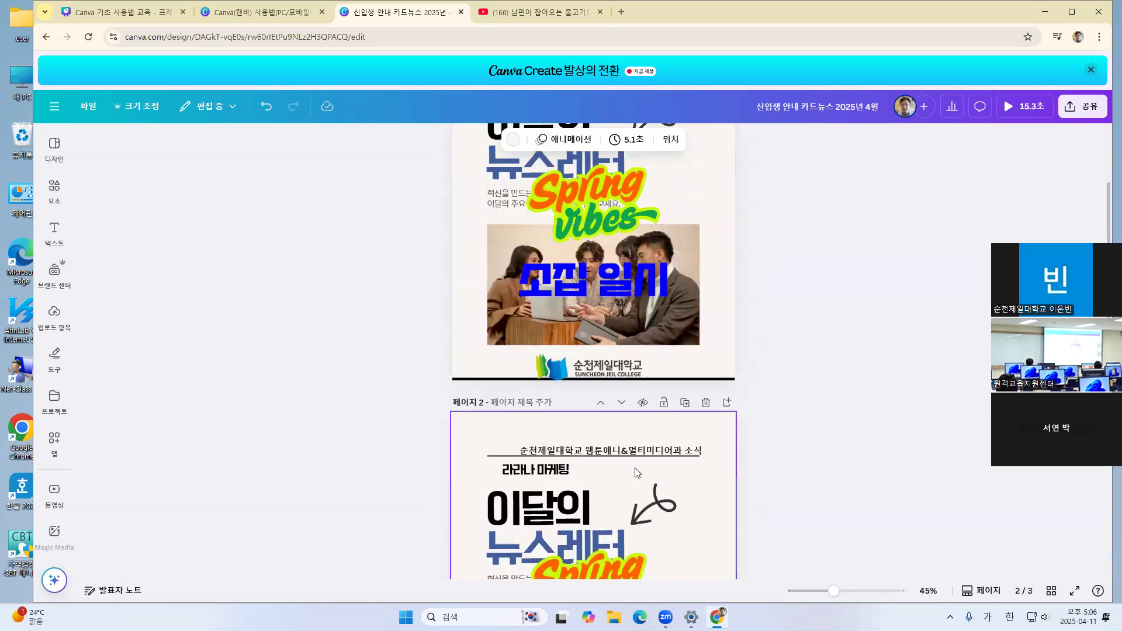
# Clear the duplicated cover on page 2 by deleting everything below its 순천제일대학교 웹툰애니&멀티미디어과 소식 header line
pyautogui.scroll(-2, 632, 468)
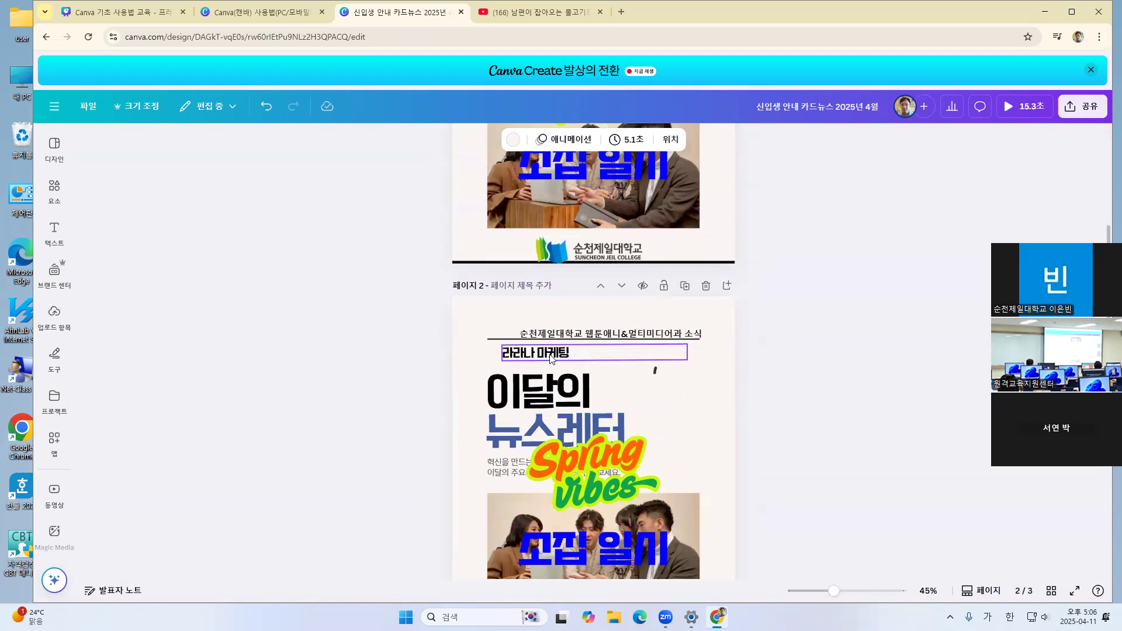
pyautogui.moveTo(750, 348); pyautogui.dragTo(447, 569)
pyautogui.press('Delete')
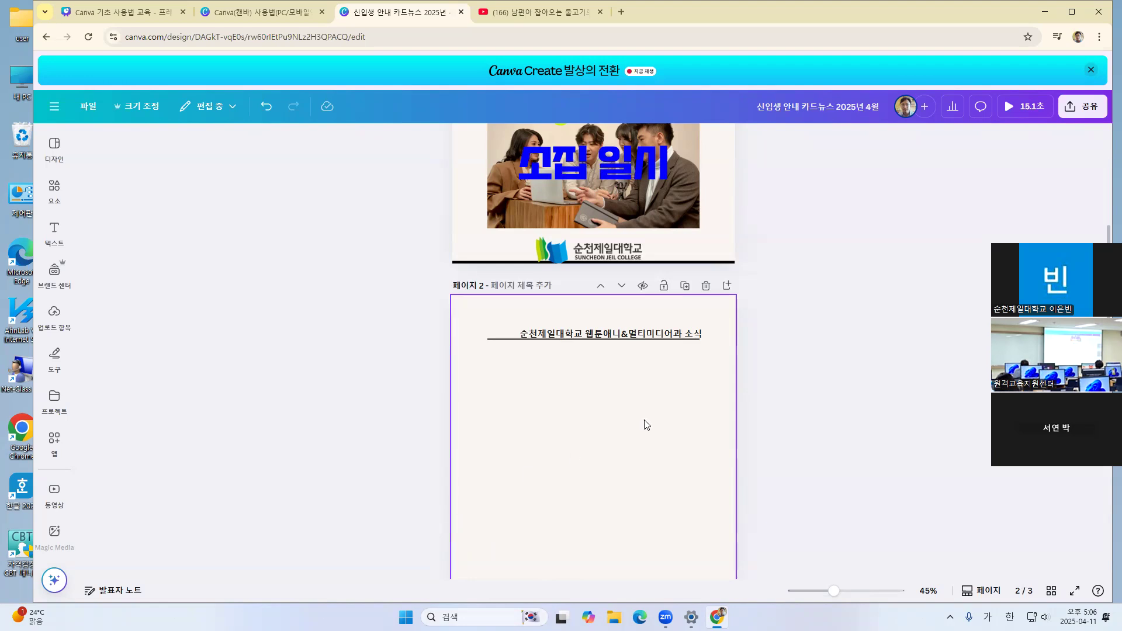
# Delete the duplicated cover page that sits between the original cover and the 라라나의 사회공헌 활동 page
pyautogui.scroll(-5, 640, 425)
pyautogui.scroll(-3, 629, 430)
pyautogui.scroll(10, 630, 444)
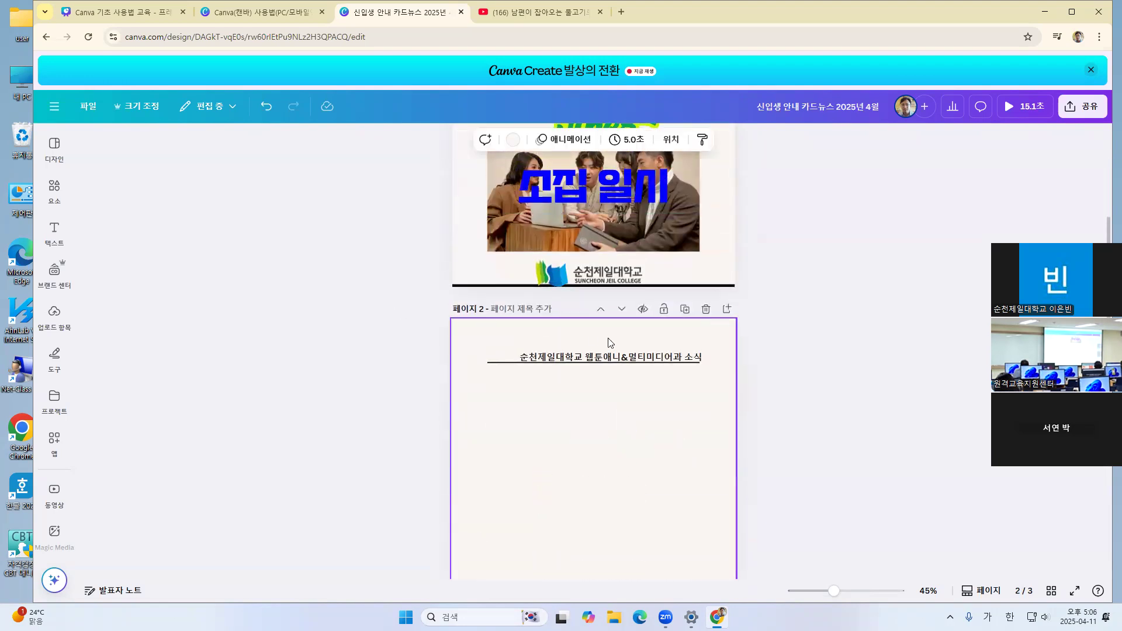
pyautogui.click(706, 311)
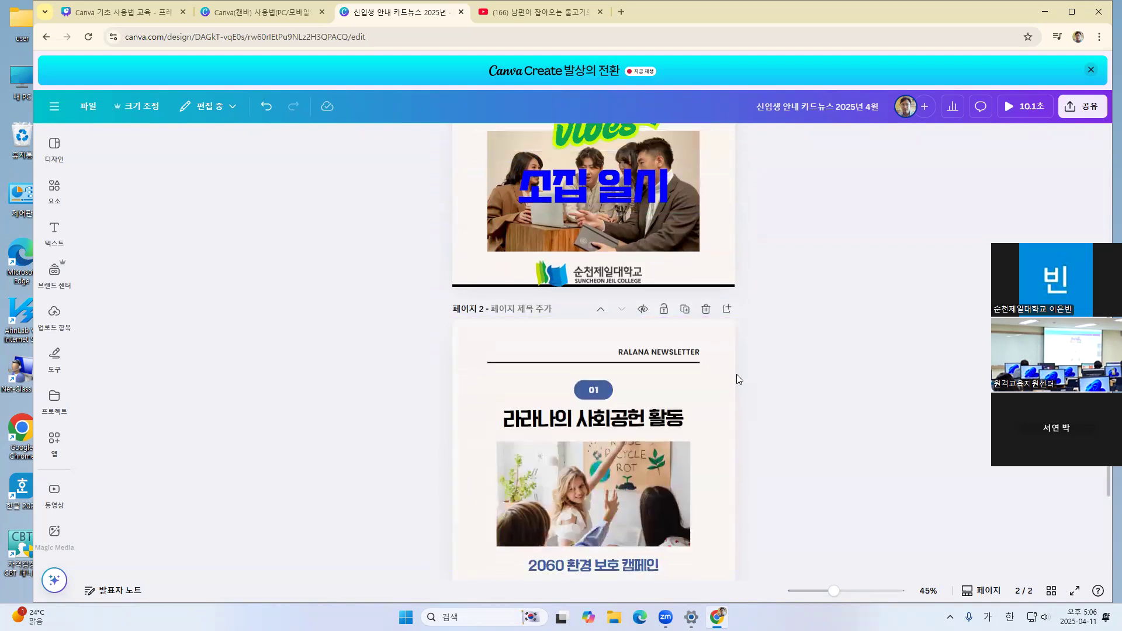
pyautogui.scroll(-3, 736, 377)
pyautogui.scroll(5, 737, 374)
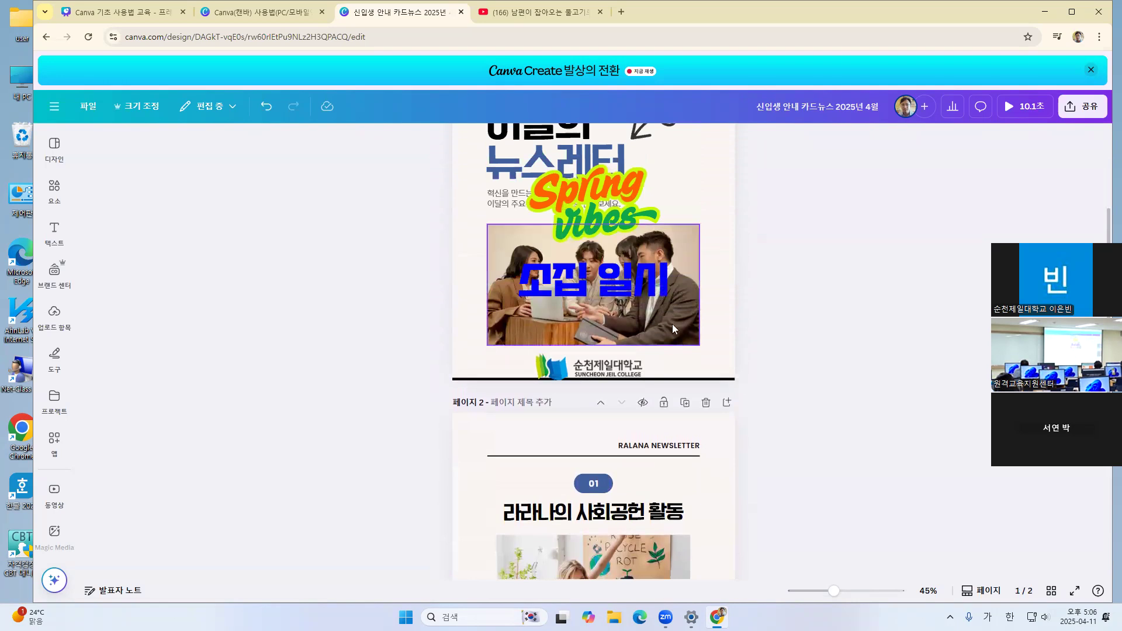
pyautogui.scroll(2, 754, 260)
pyautogui.scroll(-5, 726, 257)
pyautogui.scroll(5, 727, 258)
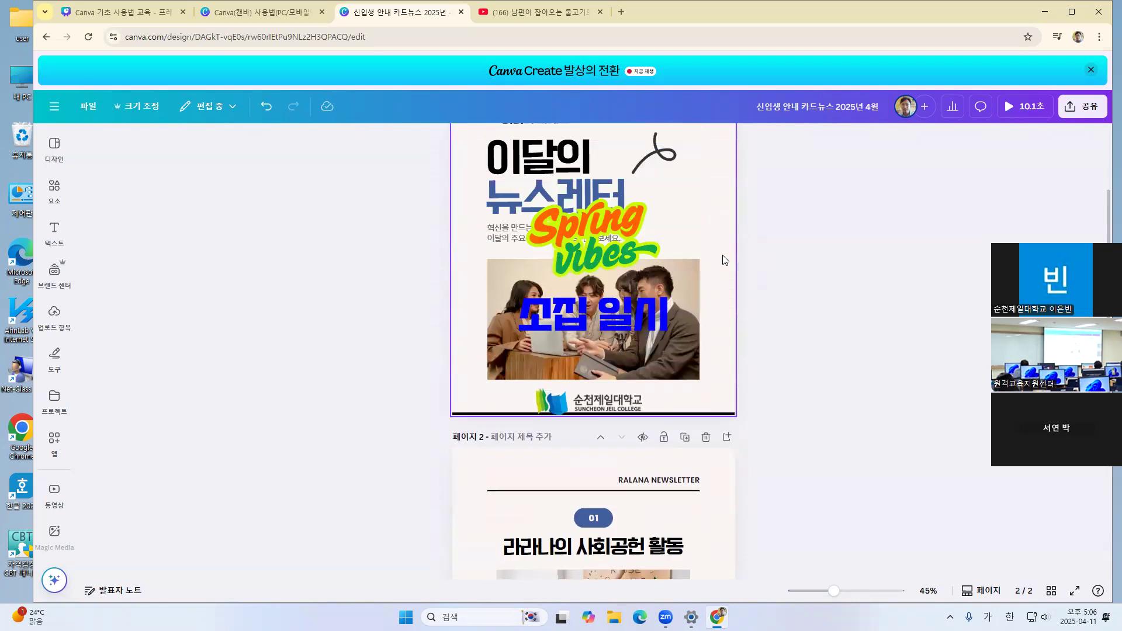
pyautogui.scroll(-5, 723, 262)
pyautogui.scroll(6, 723, 260)
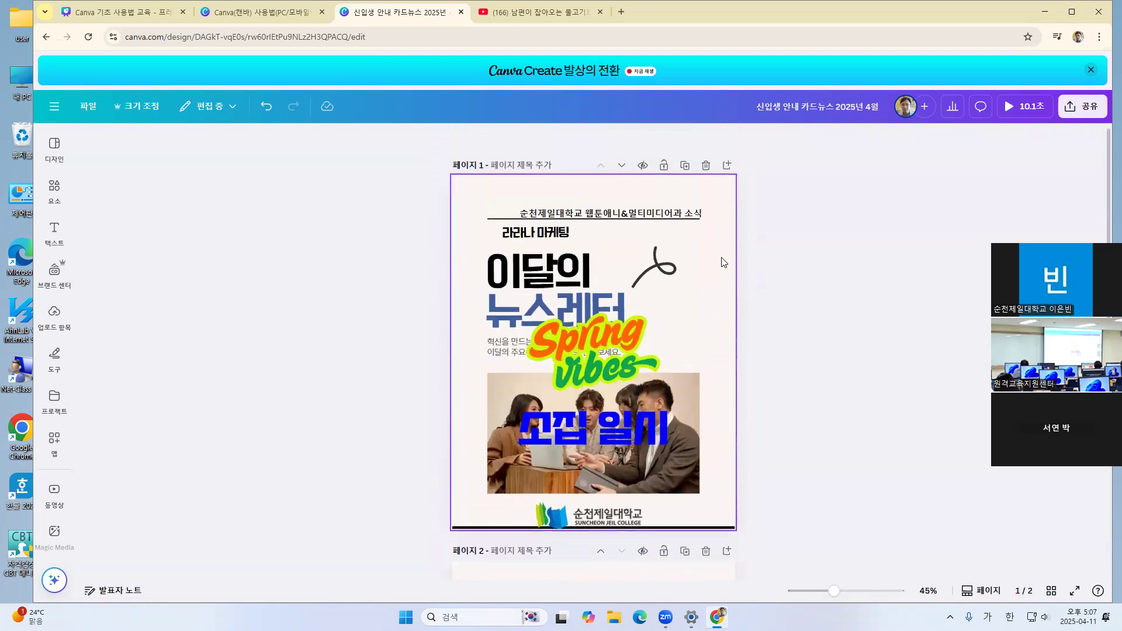
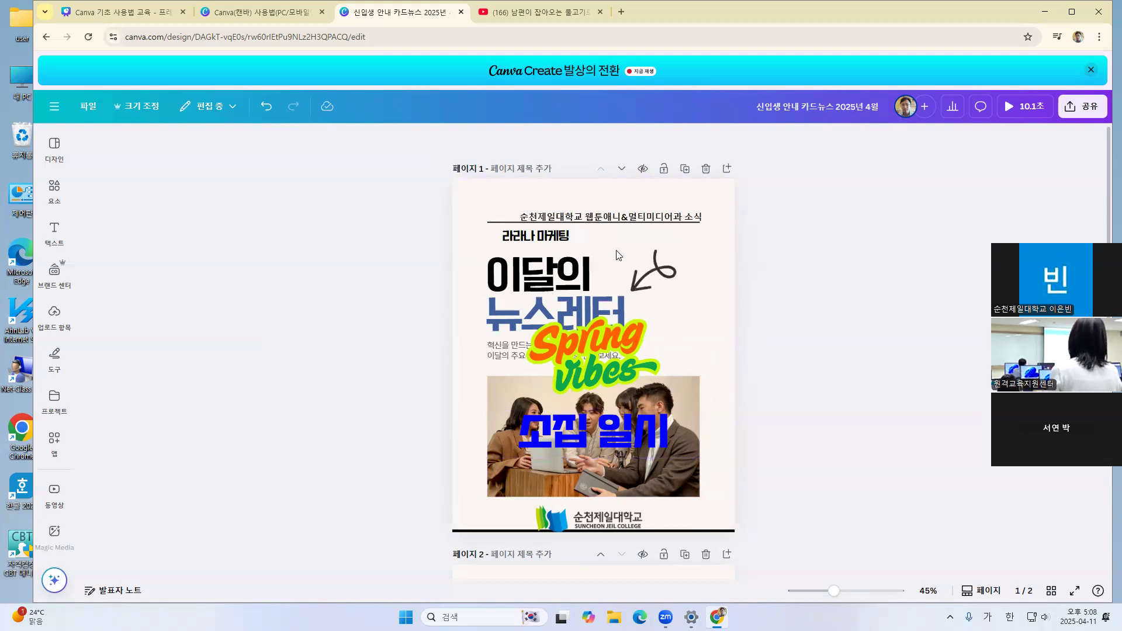
# Return from the newsletter template's page layouts to the template list, and leave the card news design for the Canva home page
pyautogui.click(53, 148)
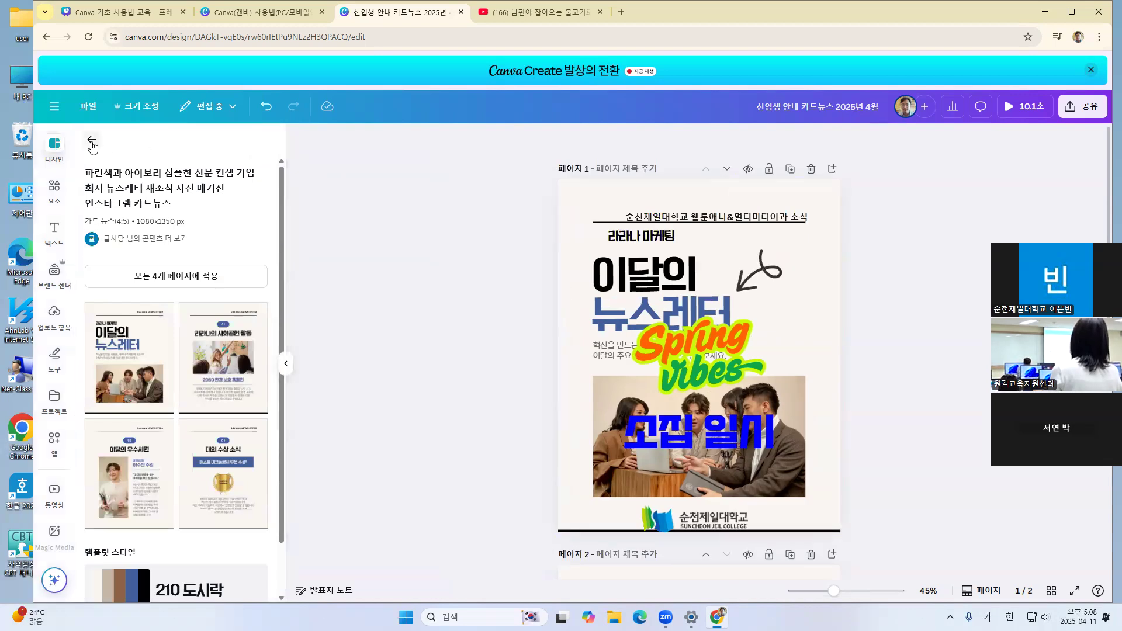
pyautogui.click(92, 139)
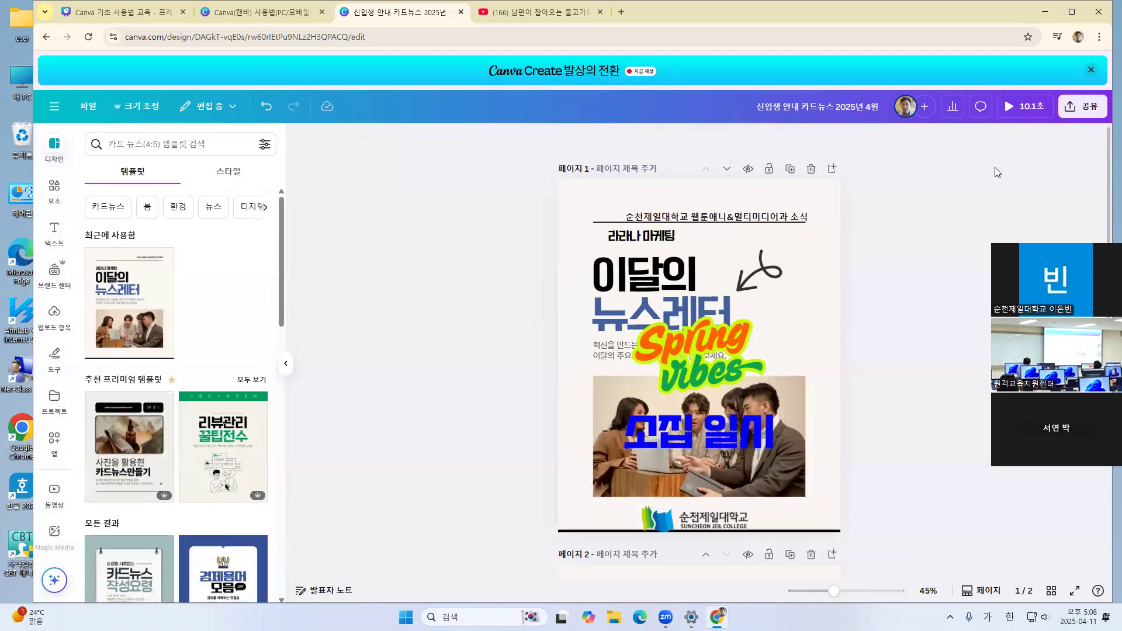
pyautogui.click(55, 108)
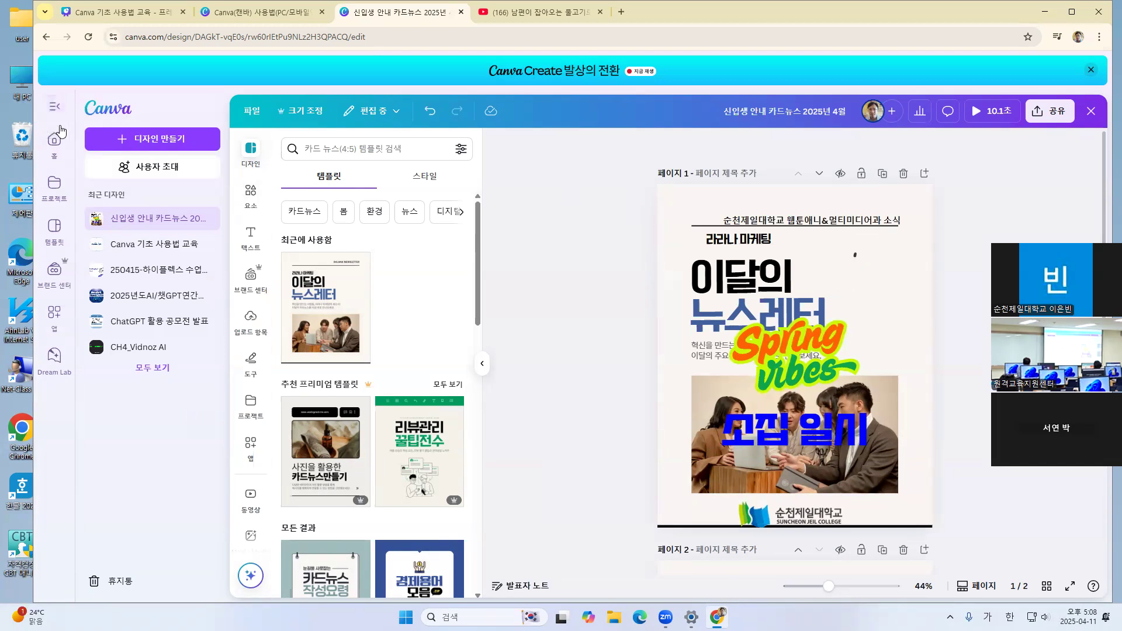
pyautogui.click(45, 38)
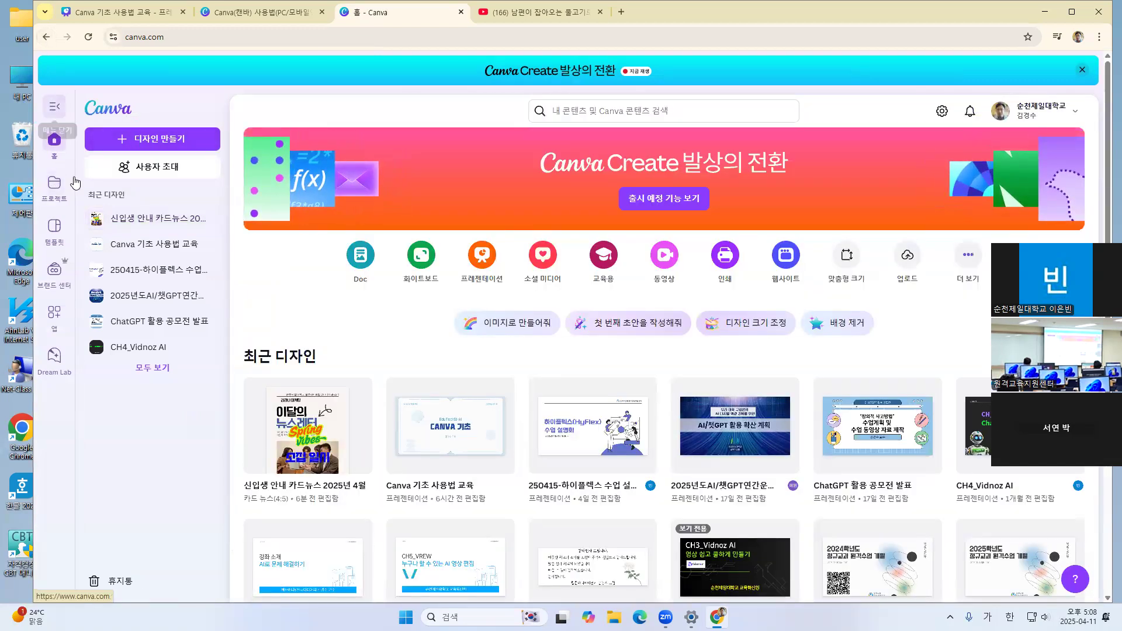
# Reopen the recent design 신입생 안내 카드뉴스 2025년 4월, and close it again to return to the home page
pyautogui.click(306, 435)
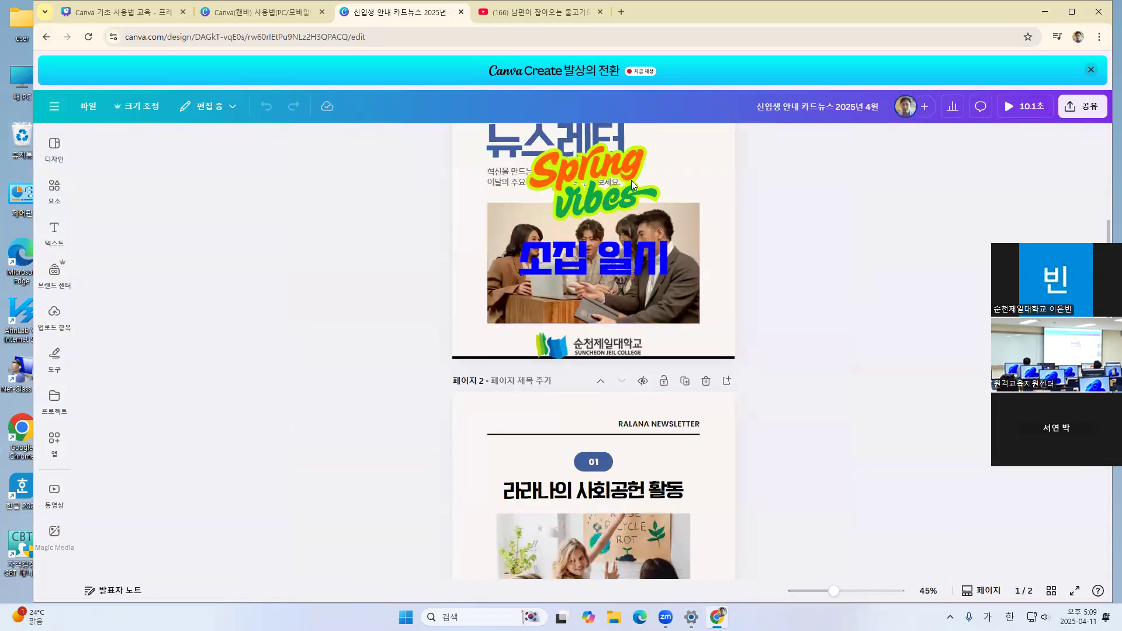
pyautogui.scroll(2, 230, 284)
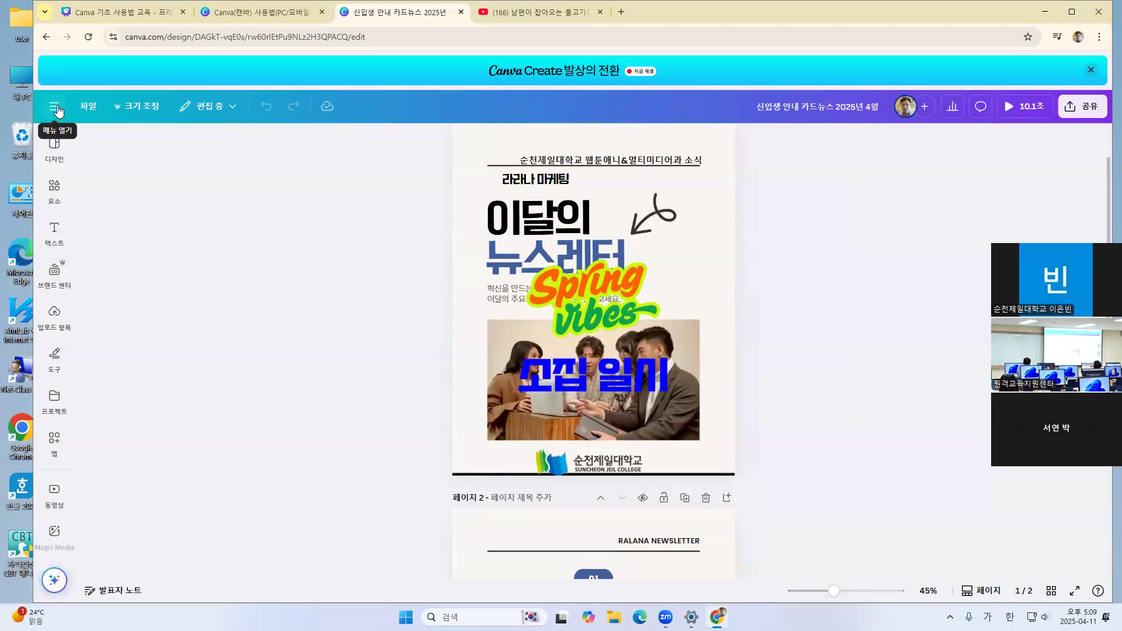
pyautogui.click(56, 108)
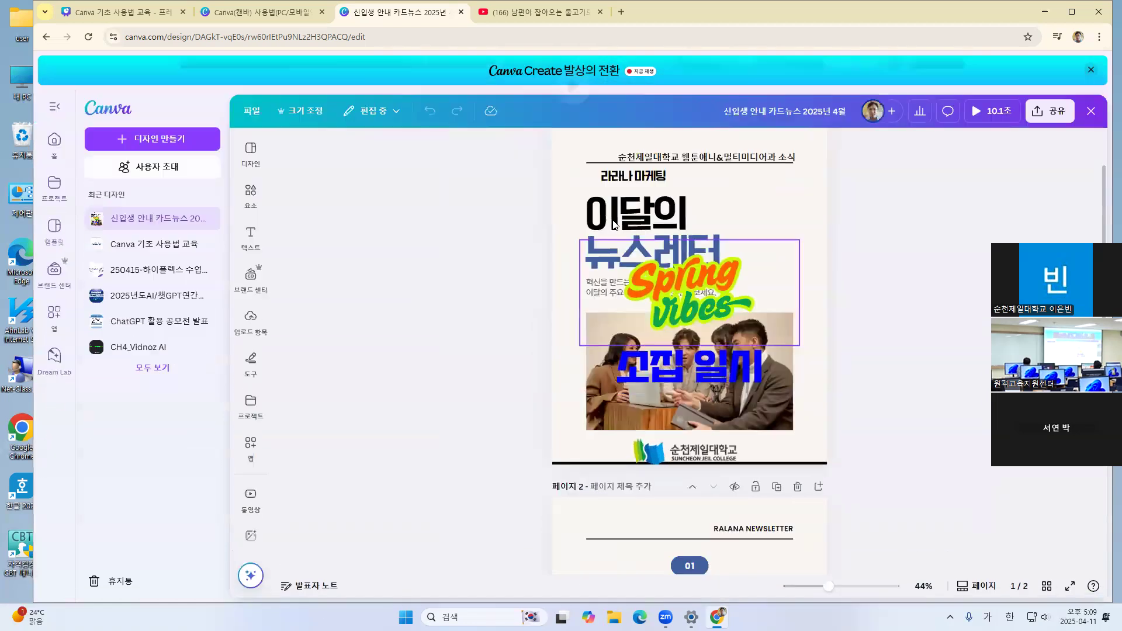
pyautogui.click(1093, 113)
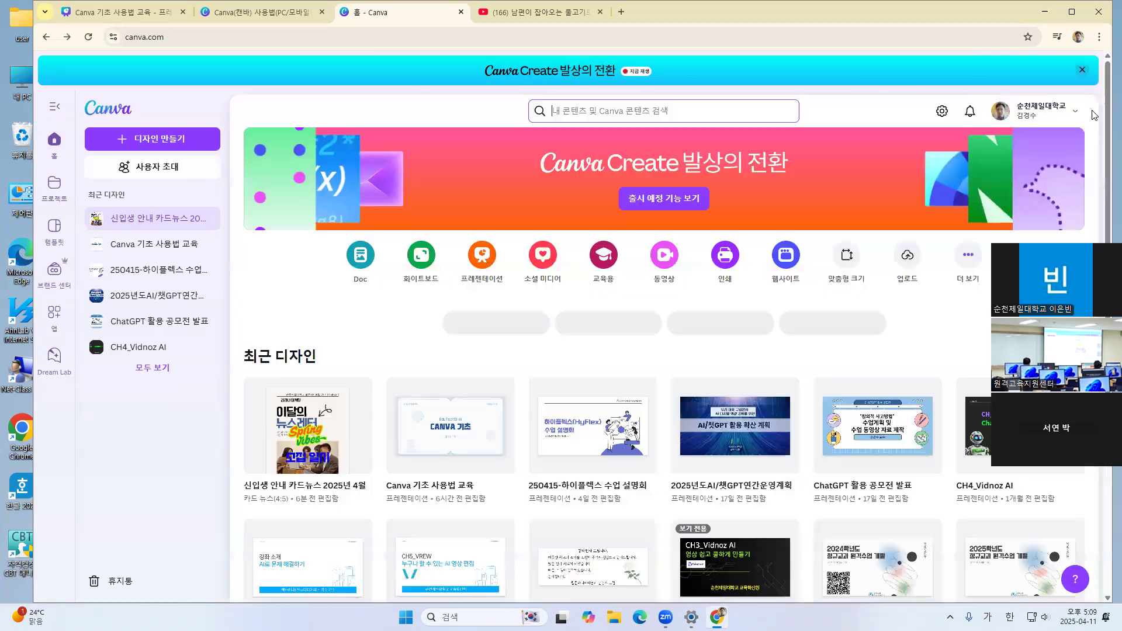
# Look through the recent designs and the template library's 교육용 category, and open the 프레젠테이션 templates under 비즈니스
pyautogui.scroll(-1, 308, 325)
pyautogui.scroll(-2, 308, 325)
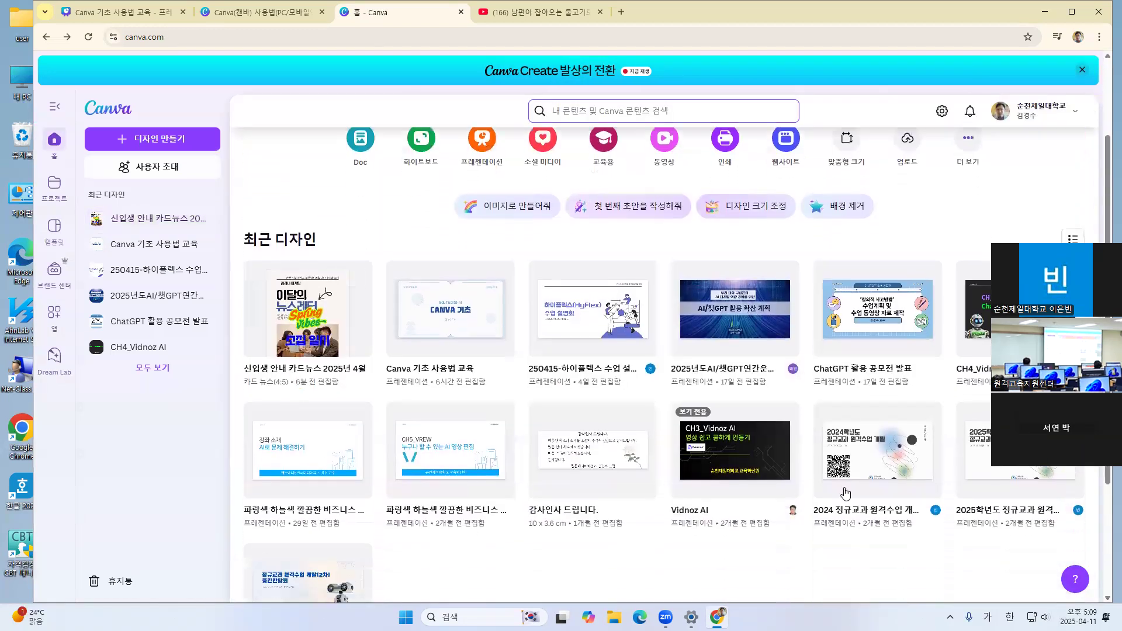
pyautogui.click(53, 232)
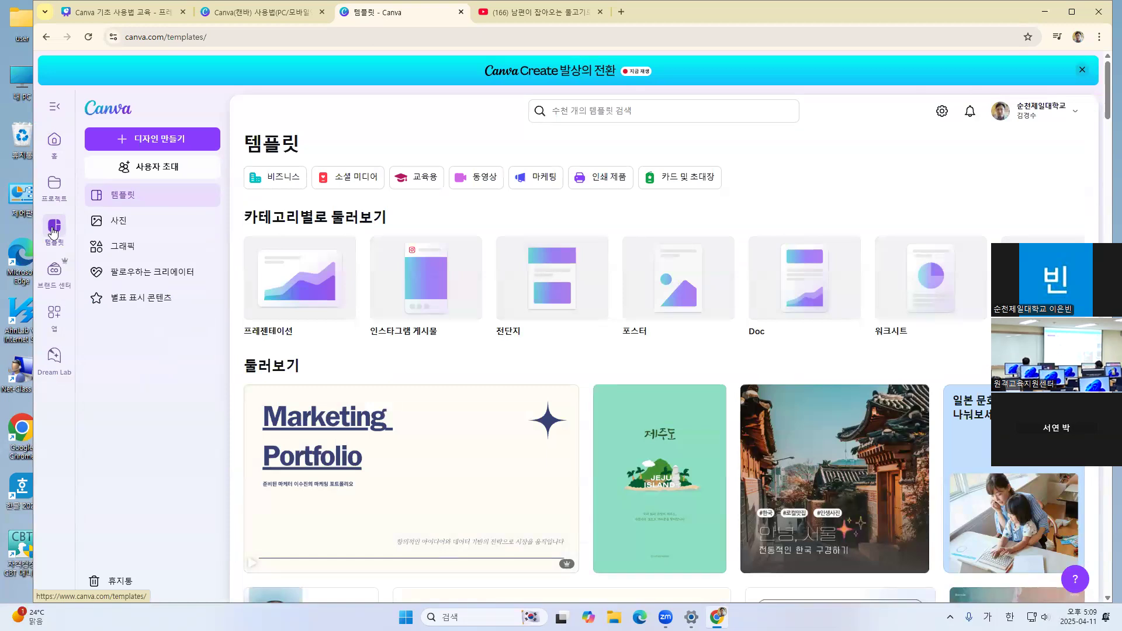
pyautogui.click(419, 182)
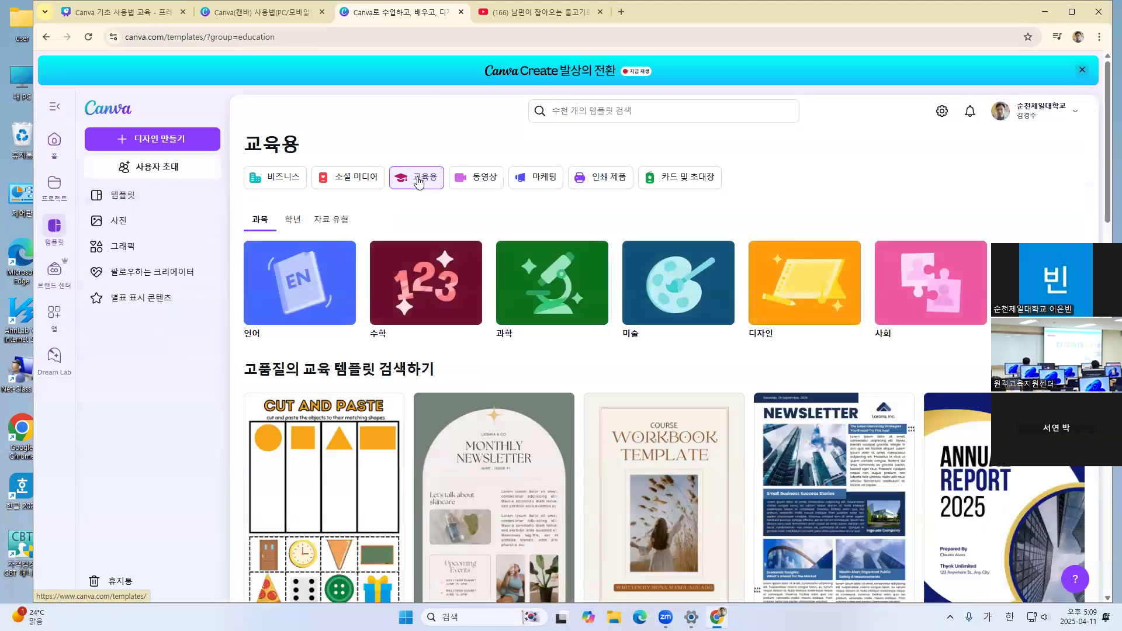
pyautogui.click(283, 176)
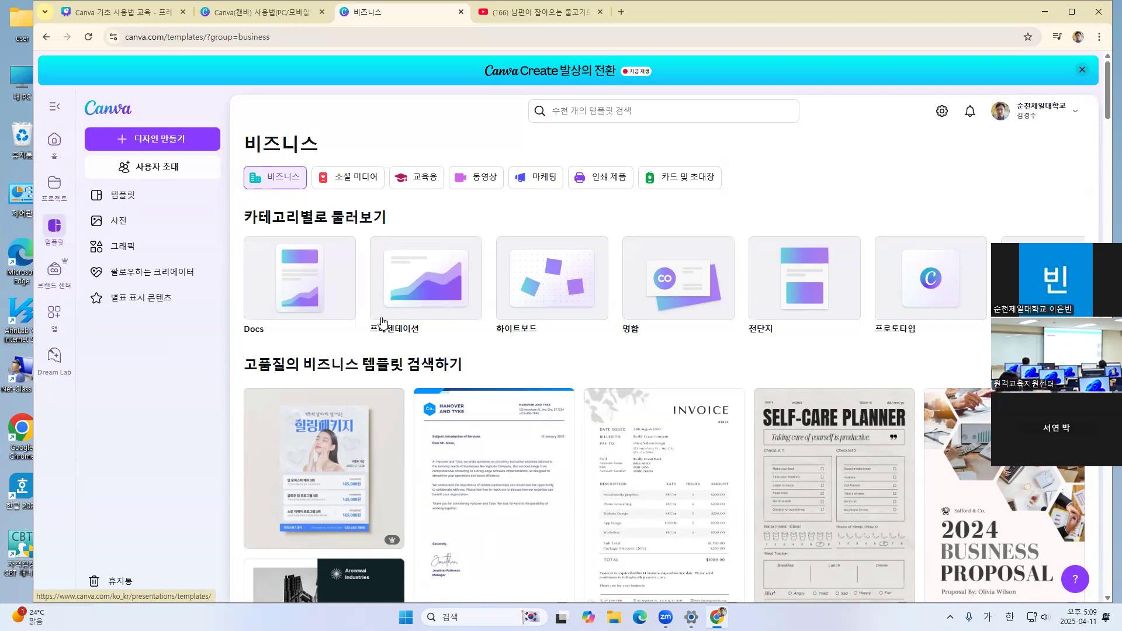
pyautogui.click(427, 297)
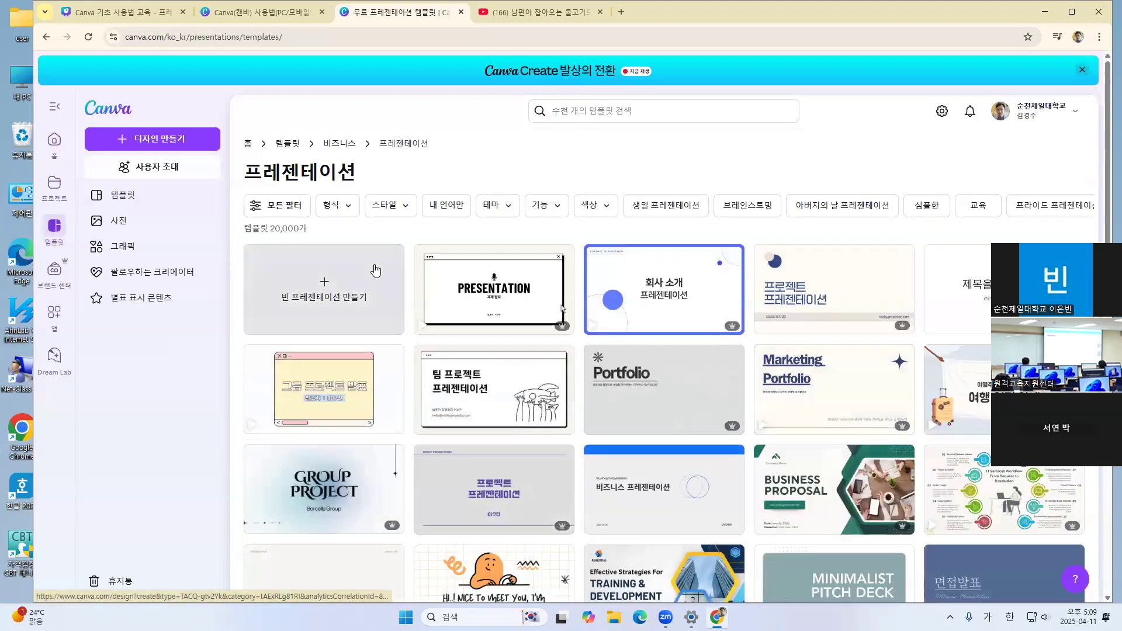
# Browse the presentation templates, preview the pink and yellow 그룹 프로젝트 발표 template, and close its preview
pyautogui.scroll(-2, 447, 243)
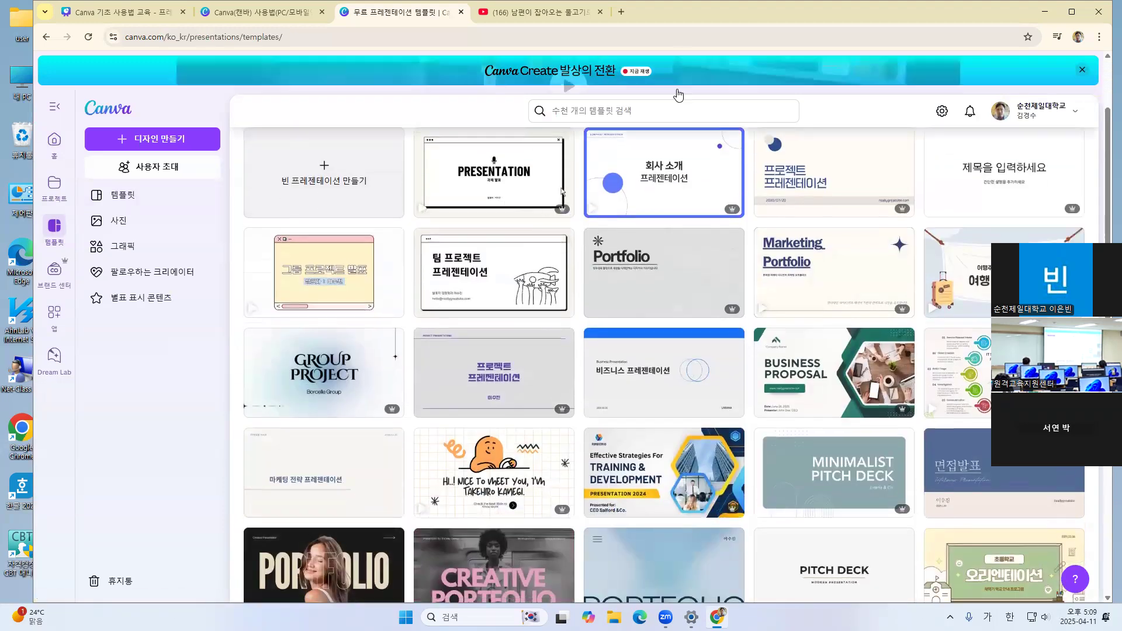
pyautogui.scroll(-7, 749, 332)
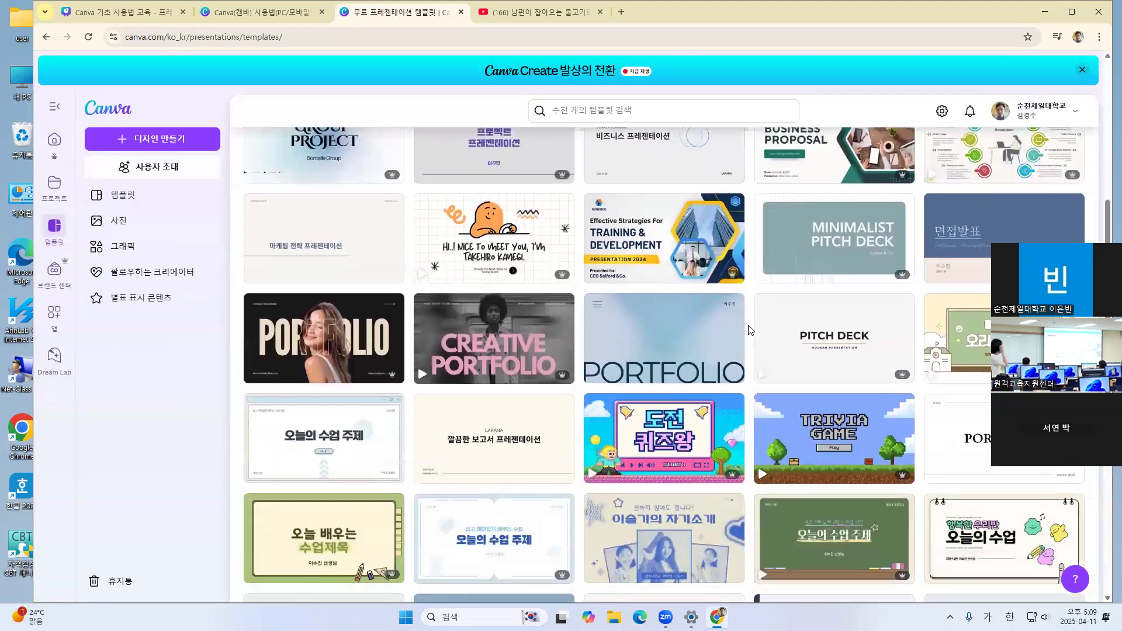
pyautogui.scroll(10, 749, 330)
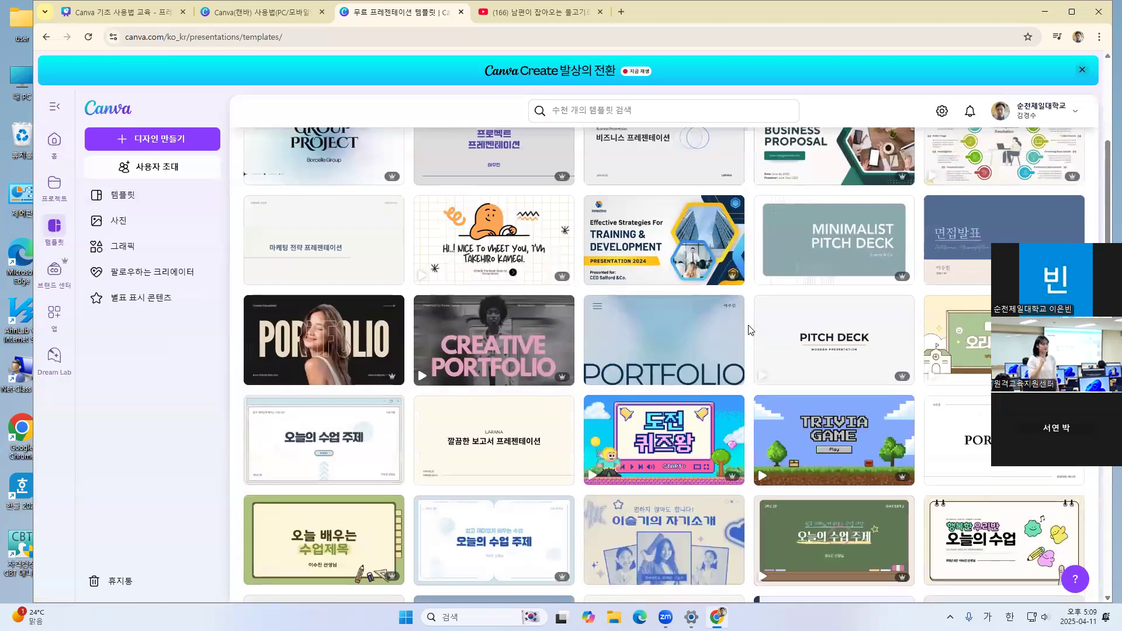
pyautogui.scroll(2, 749, 330)
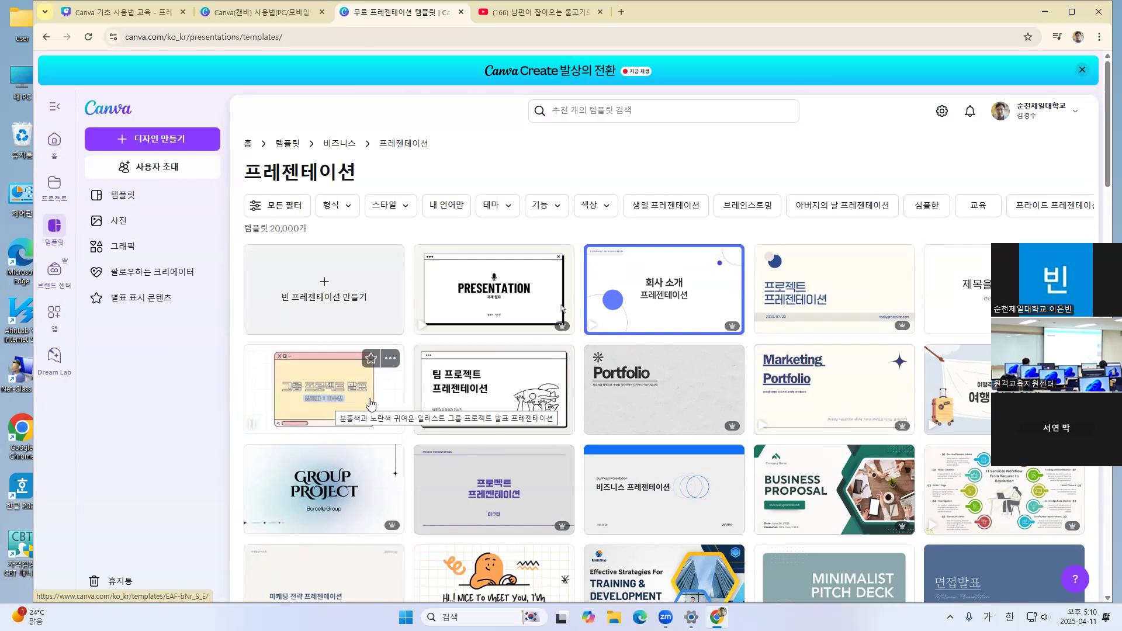
pyautogui.scroll(-1, 370, 404)
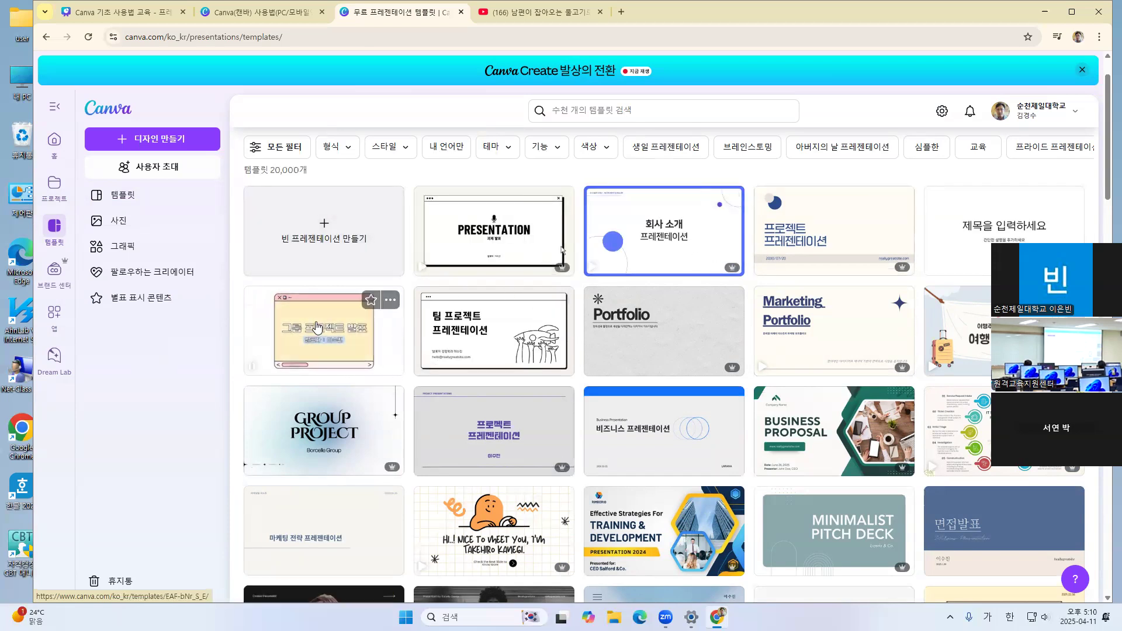
pyautogui.click(364, 340)
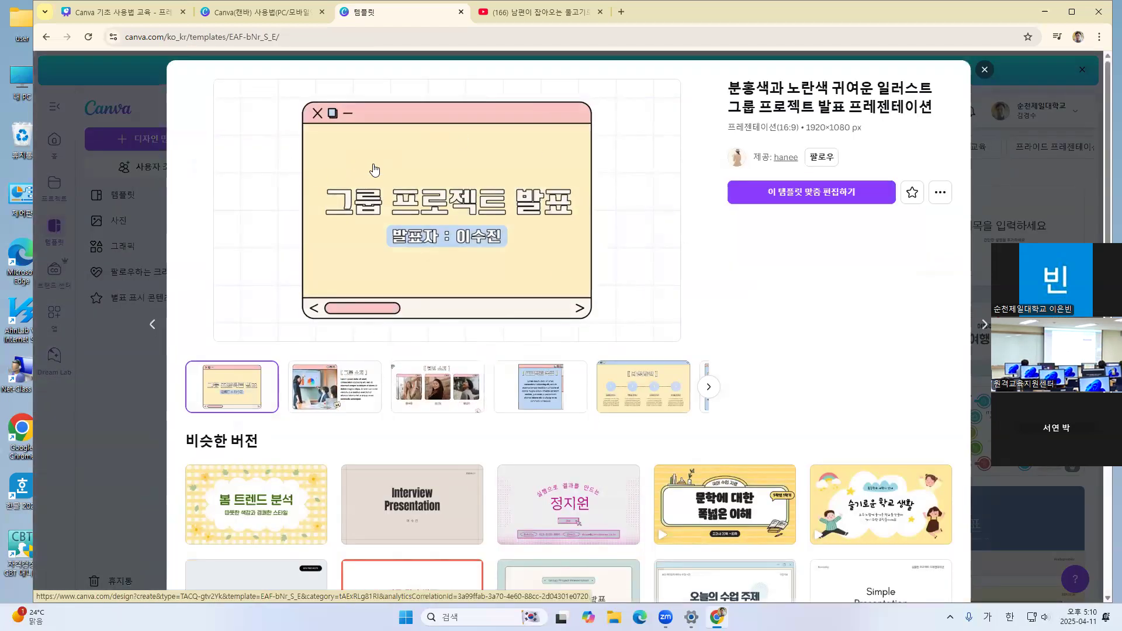
pyautogui.click(985, 70)
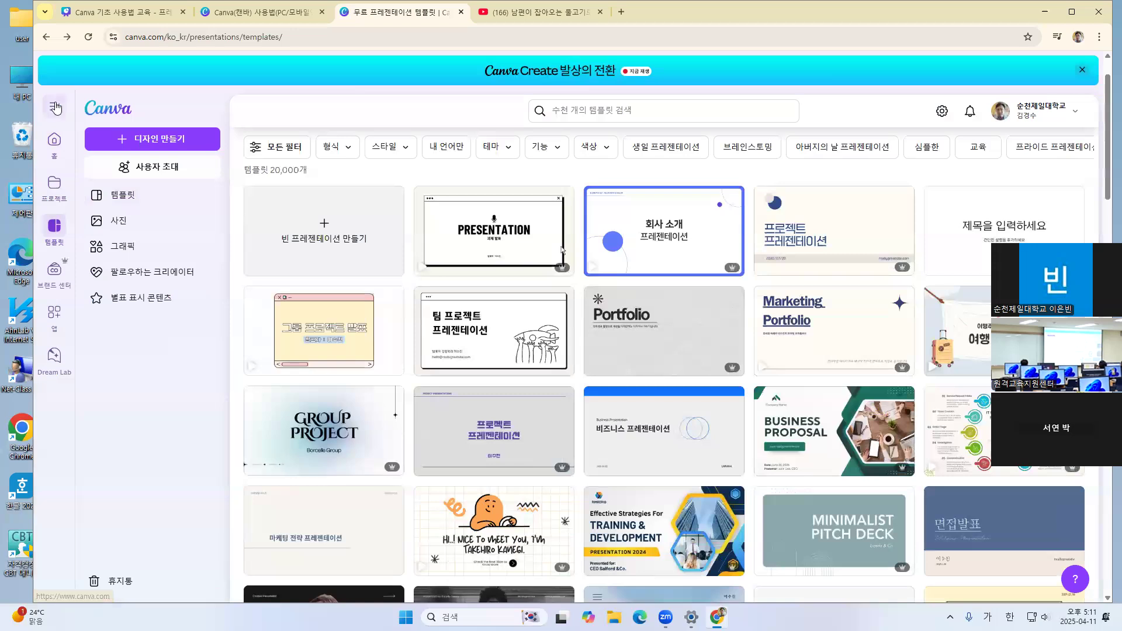
# Return to the home page and reach the 프레젠테이션 templates again through the template library's 비즈니스 category
pyautogui.click(55, 141)
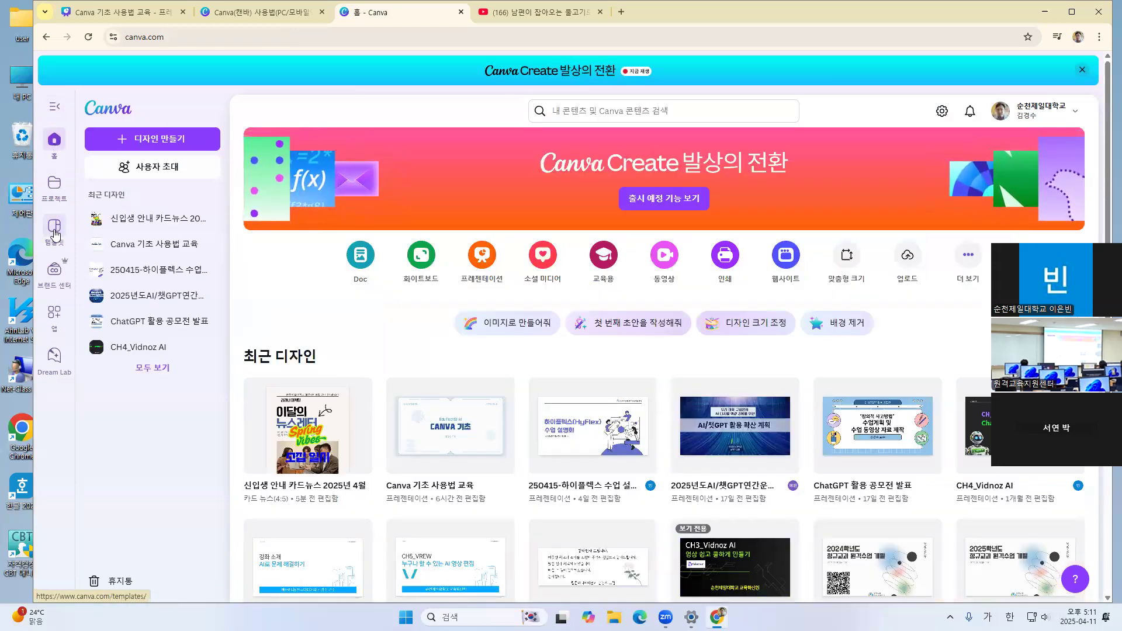
pyautogui.click(54, 228)
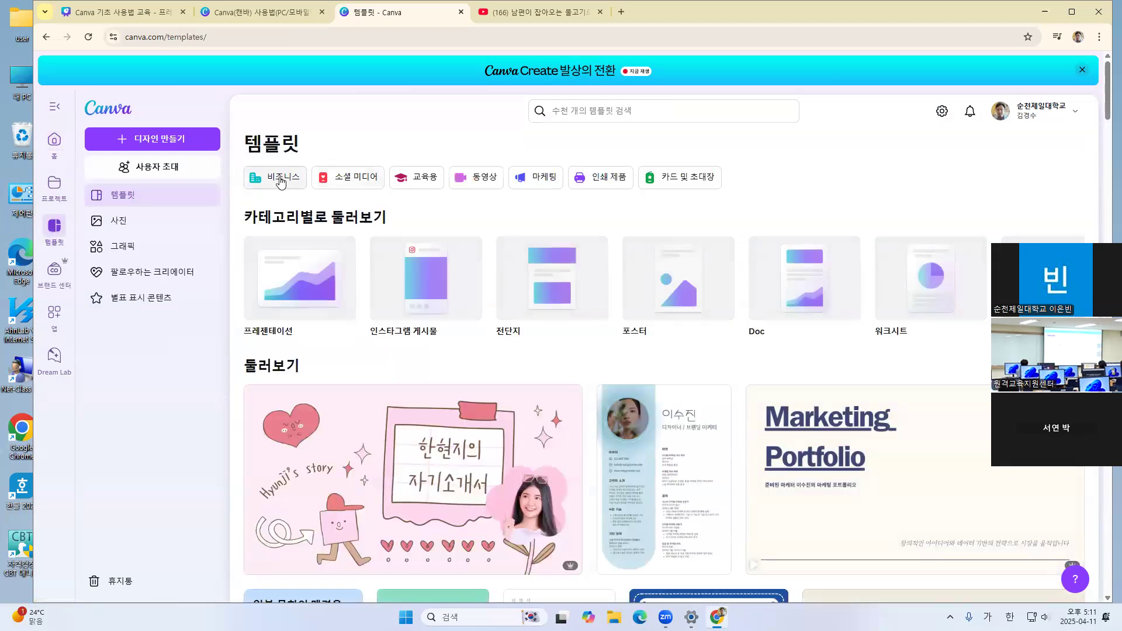
pyautogui.click(298, 291)
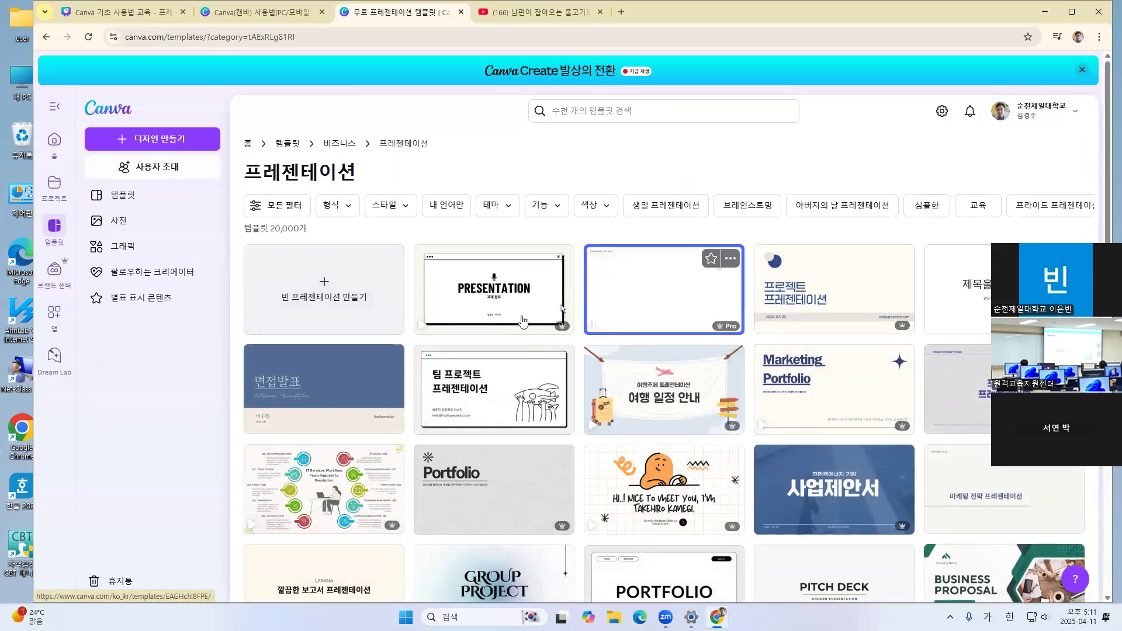
pyautogui.click(55, 232)
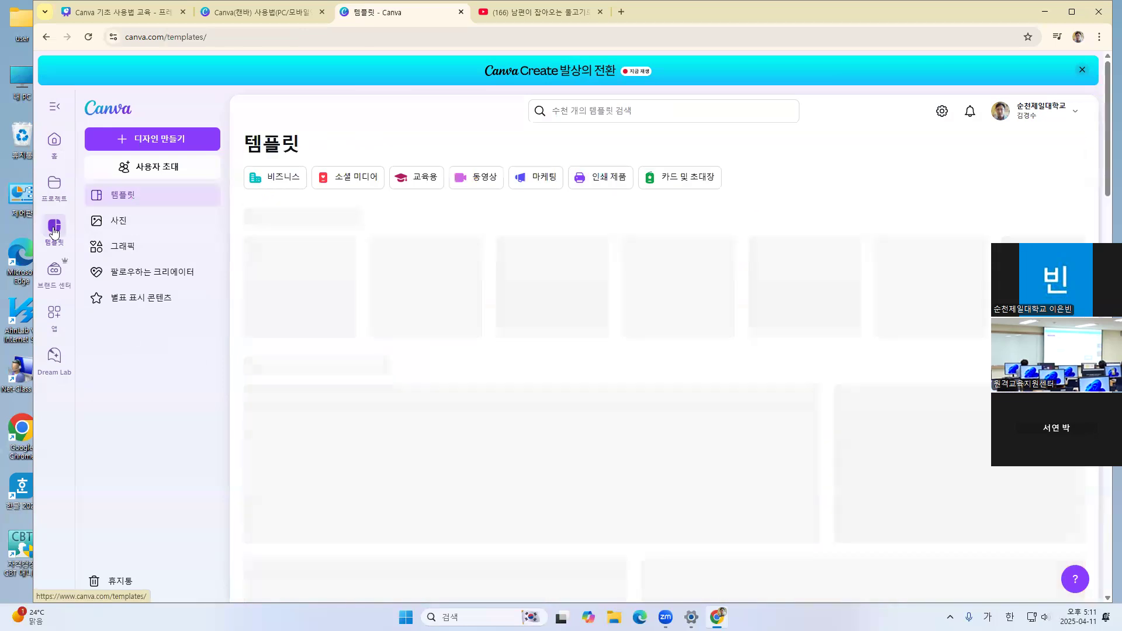
pyautogui.click(279, 181)
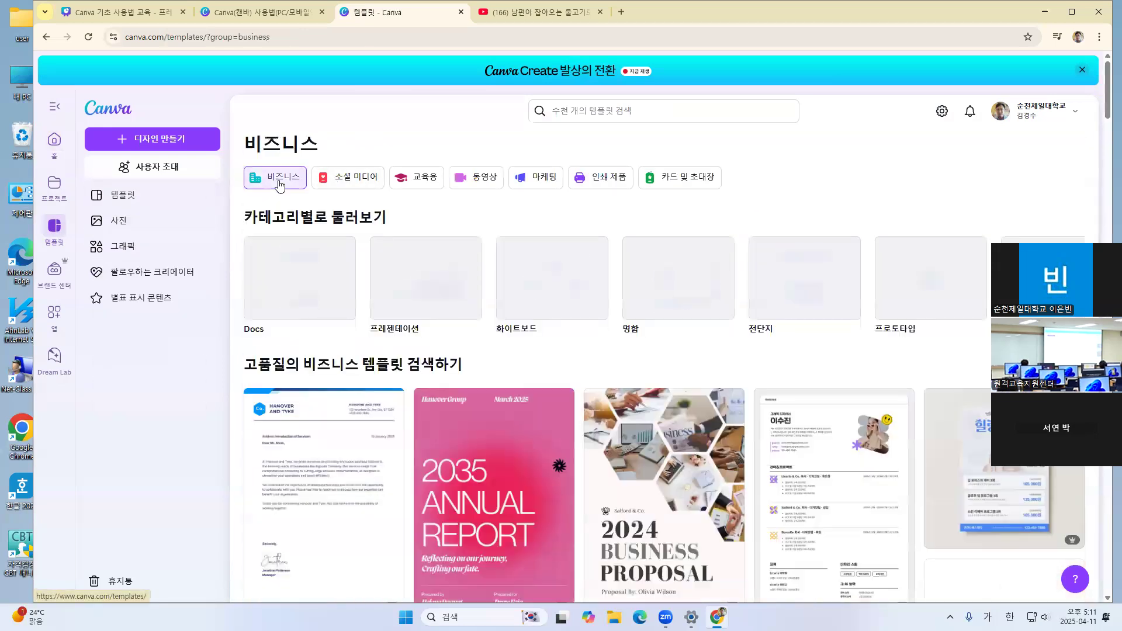
pyautogui.click(433, 293)
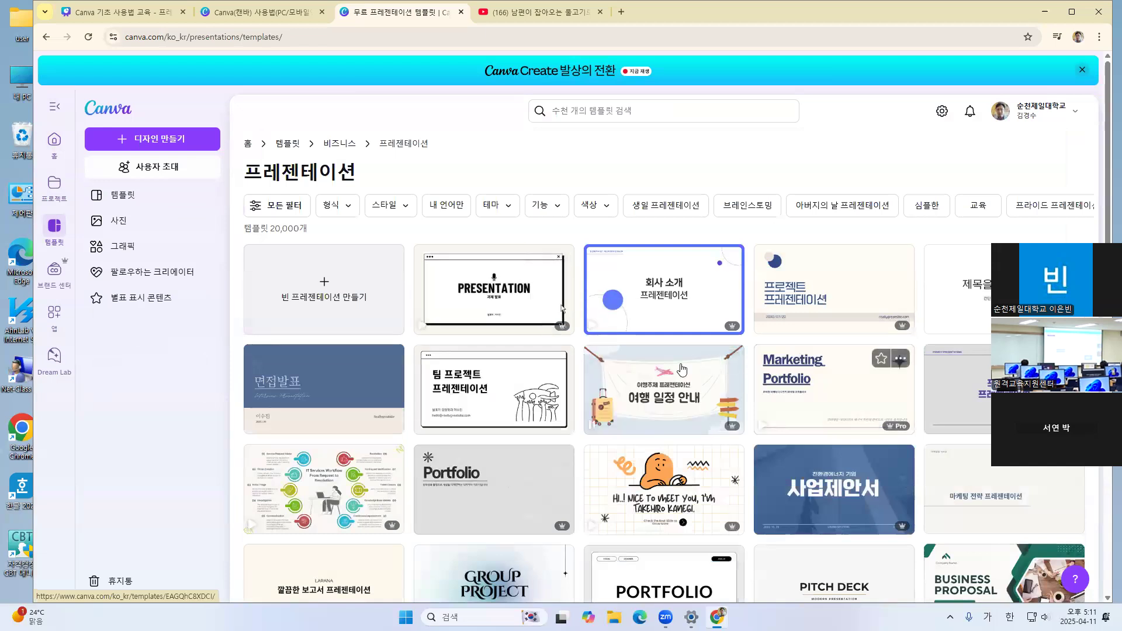
# Preview the black and white 팀 프로젝트 프레젠테이션 template and look through its page thumbnails to the last one
pyautogui.scroll(-5, 782, 323)
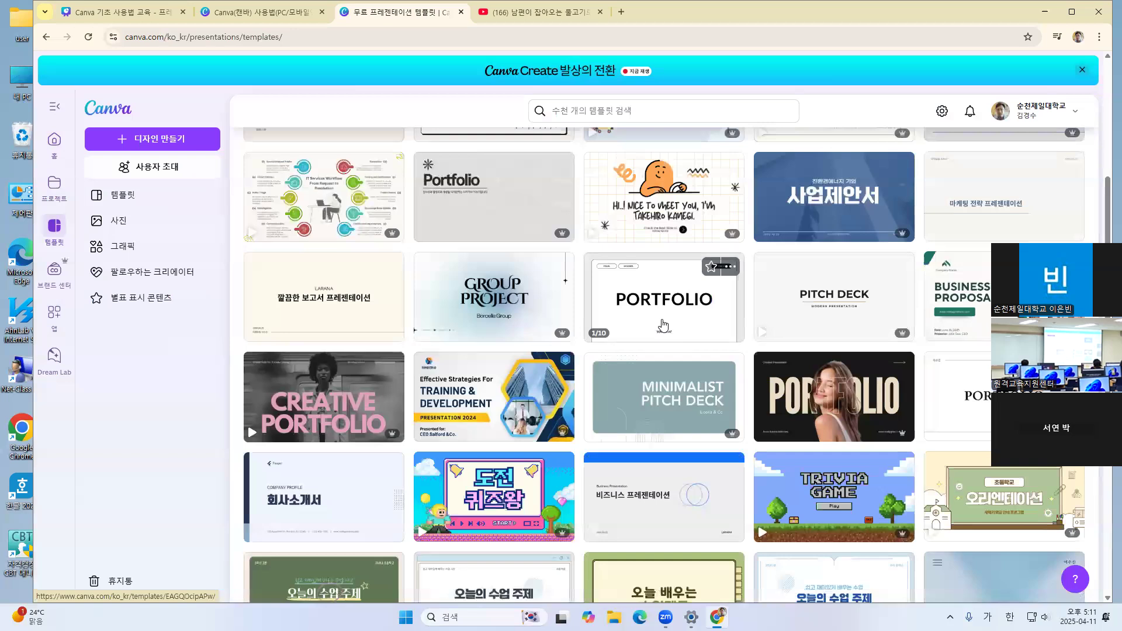
pyautogui.scroll(5, 664, 325)
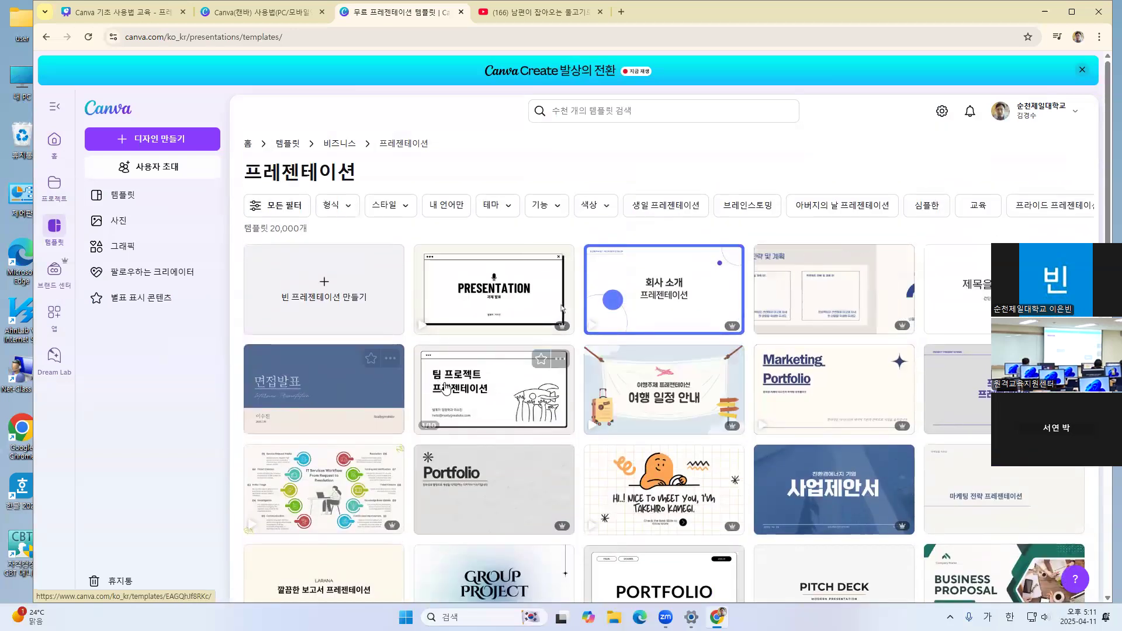
pyautogui.click(485, 399)
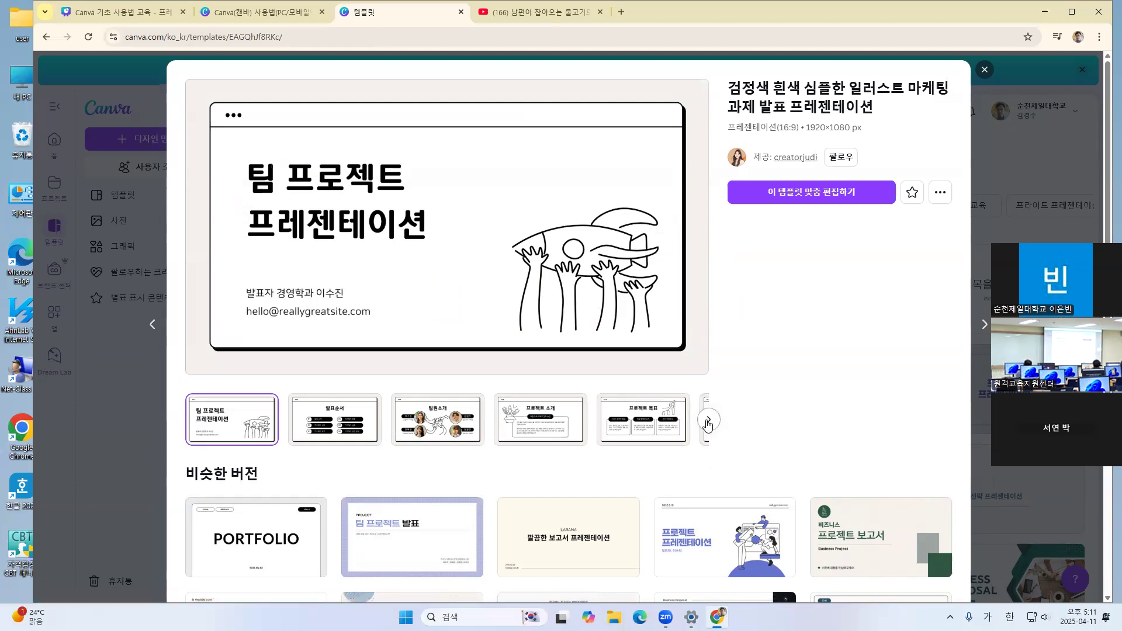
pyautogui.click(708, 422)
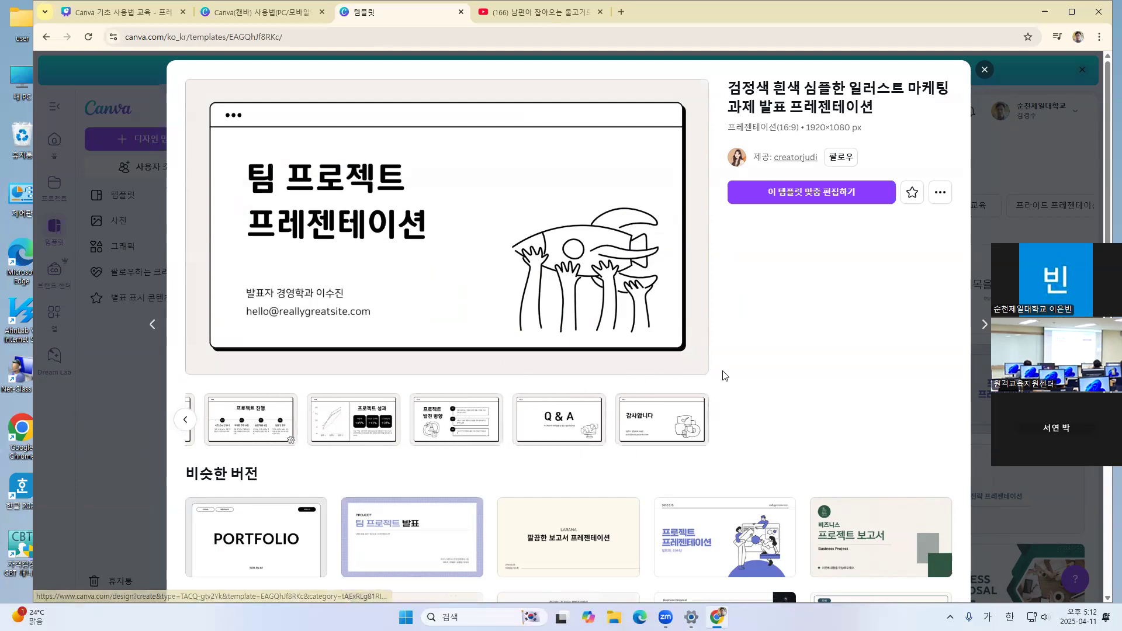
# Open the similar template 나만의 속도로 공부하세요, review its preview, and start a new customizable design from it
pyautogui.scroll(-4, 376, 439)
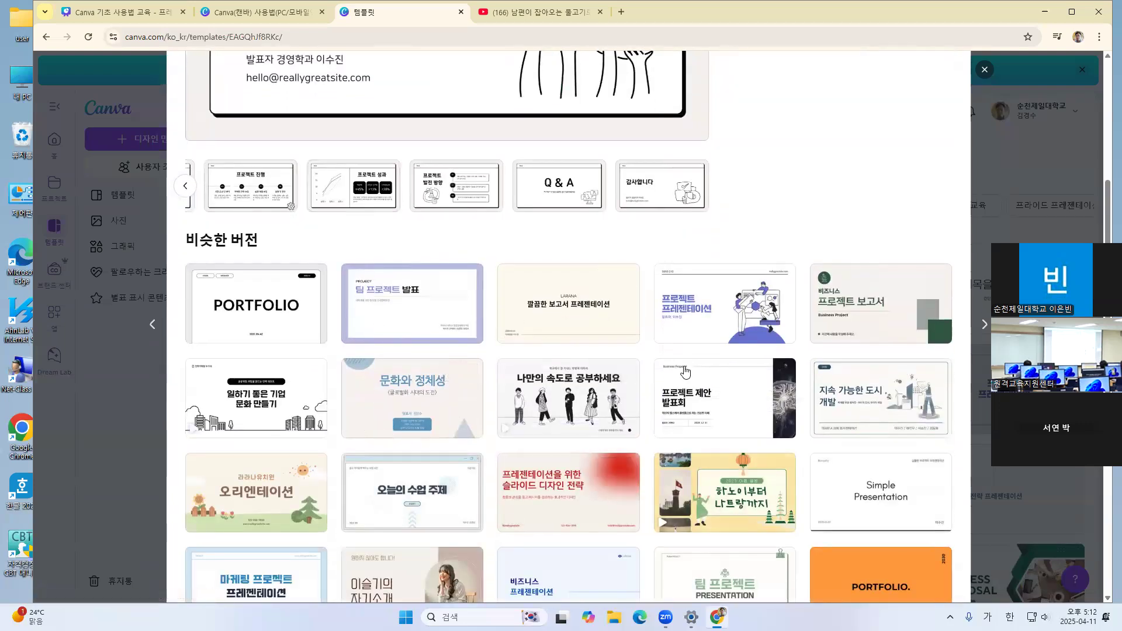
pyautogui.click(575, 411)
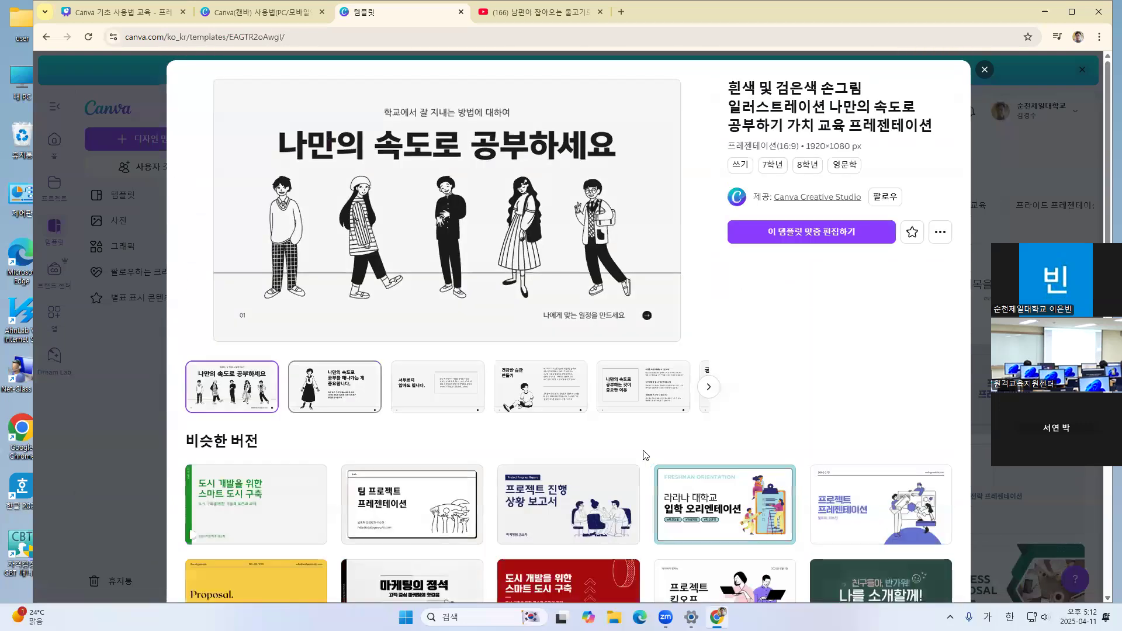
pyautogui.scroll(-1, 495, 346)
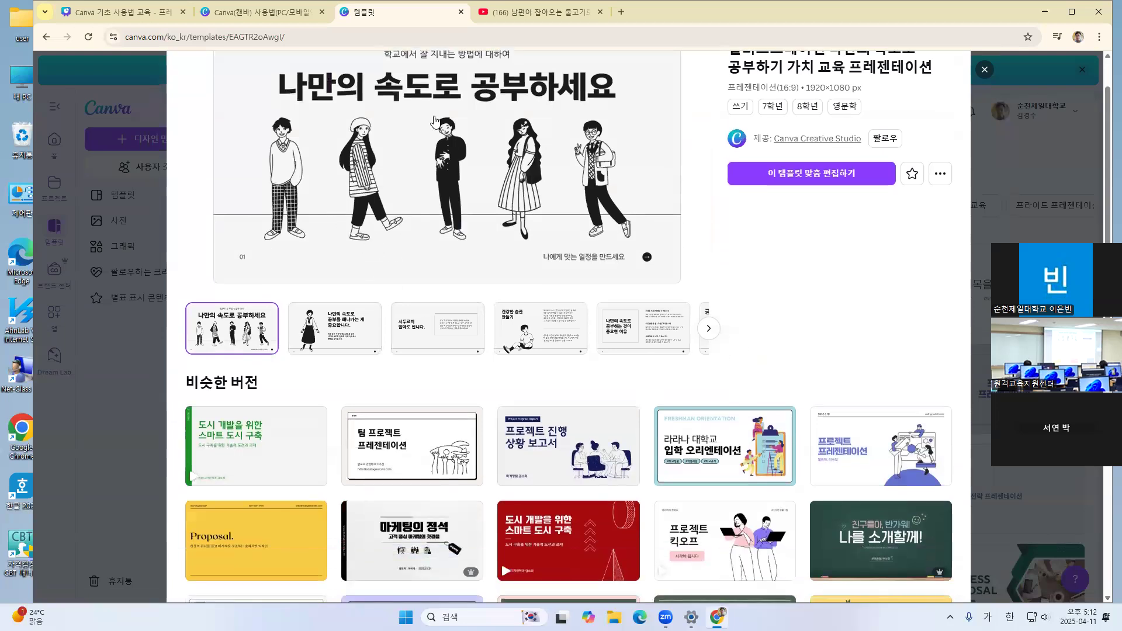
pyautogui.scroll(1, 713, 299)
pyautogui.scroll(-3, 713, 299)
pyautogui.scroll(-1, 713, 299)
pyautogui.scroll(4, 668, 302)
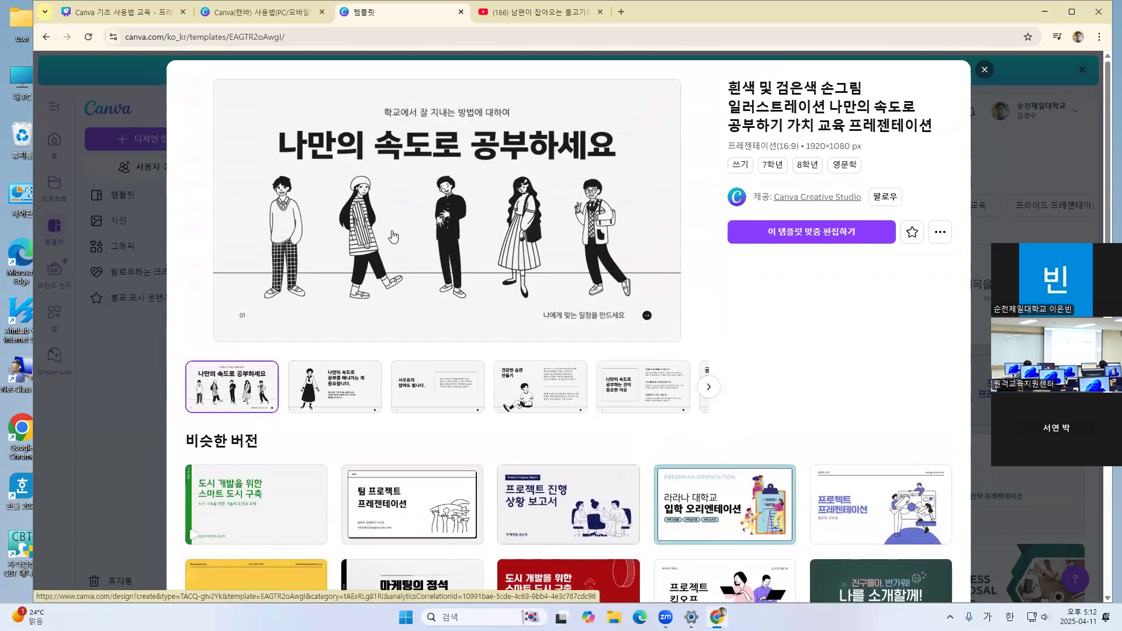
pyautogui.click(828, 240)
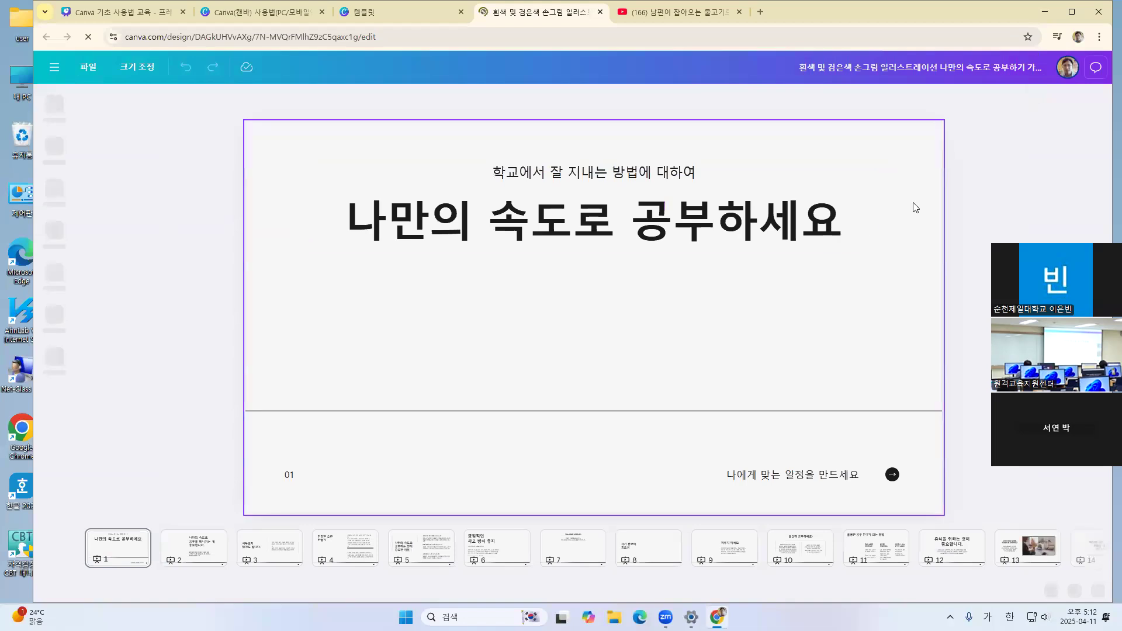
# Look through the first seven pages of the new 나만의 속도로 공부하세요 presentation, one by one
pyautogui.click(212, 542)
pyautogui.click(278, 551)
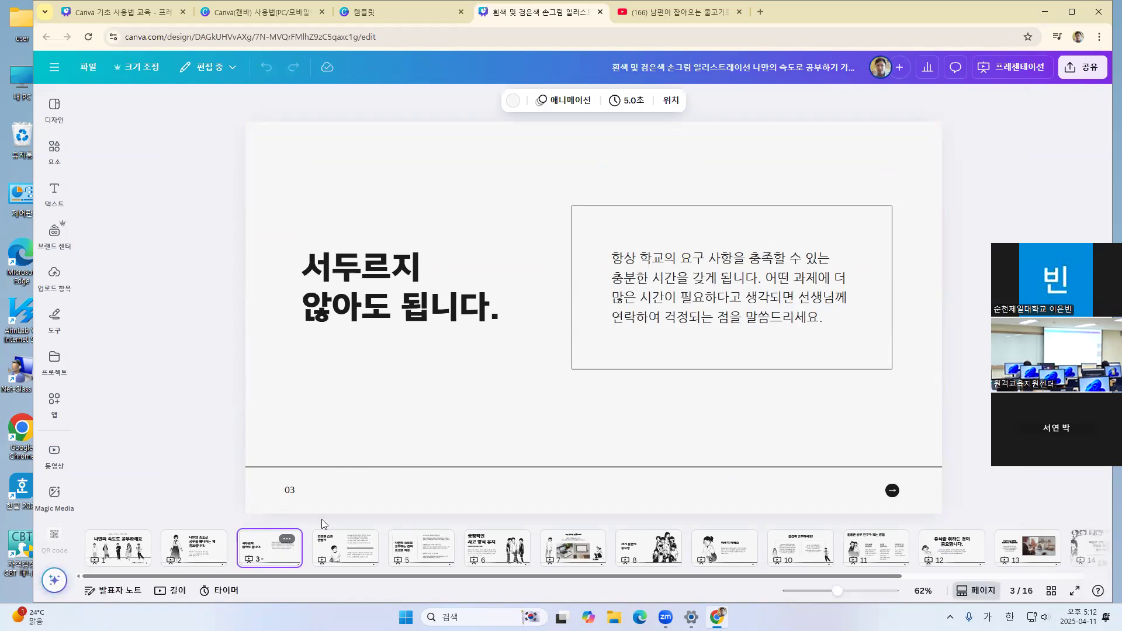
pyautogui.click(119, 553)
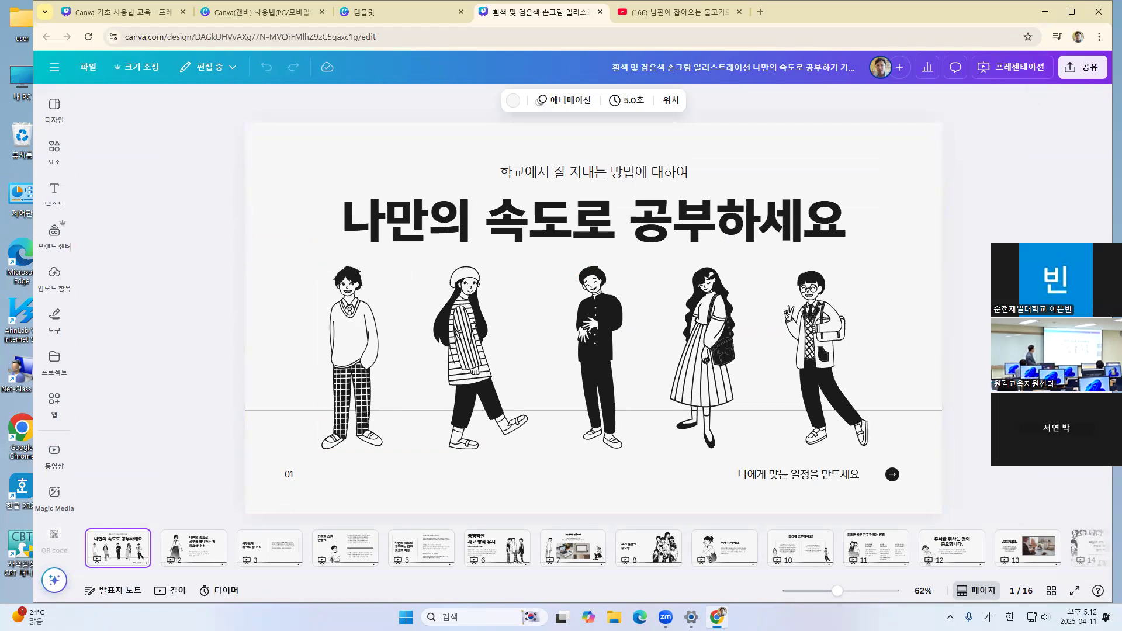
pyautogui.click(201, 560)
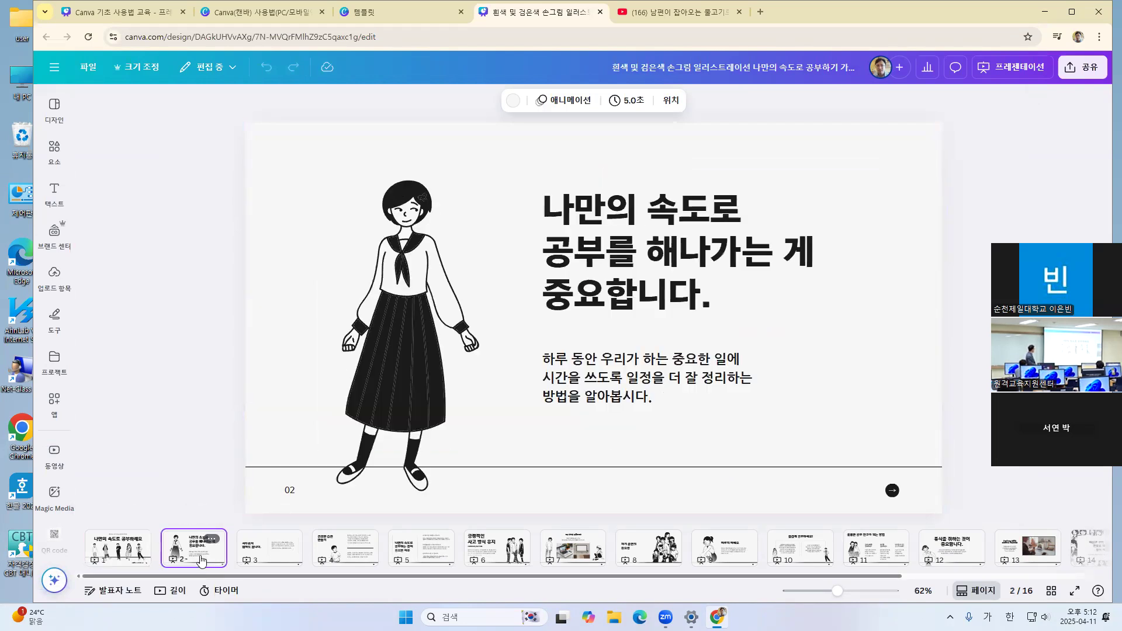
pyautogui.click(262, 556)
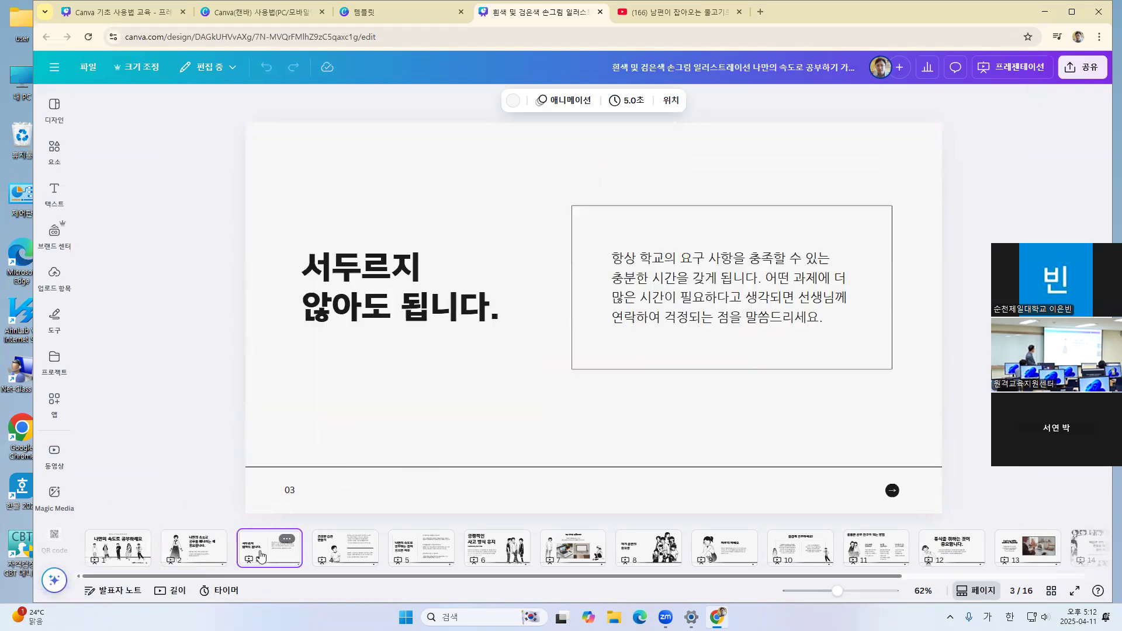
pyautogui.click(346, 550)
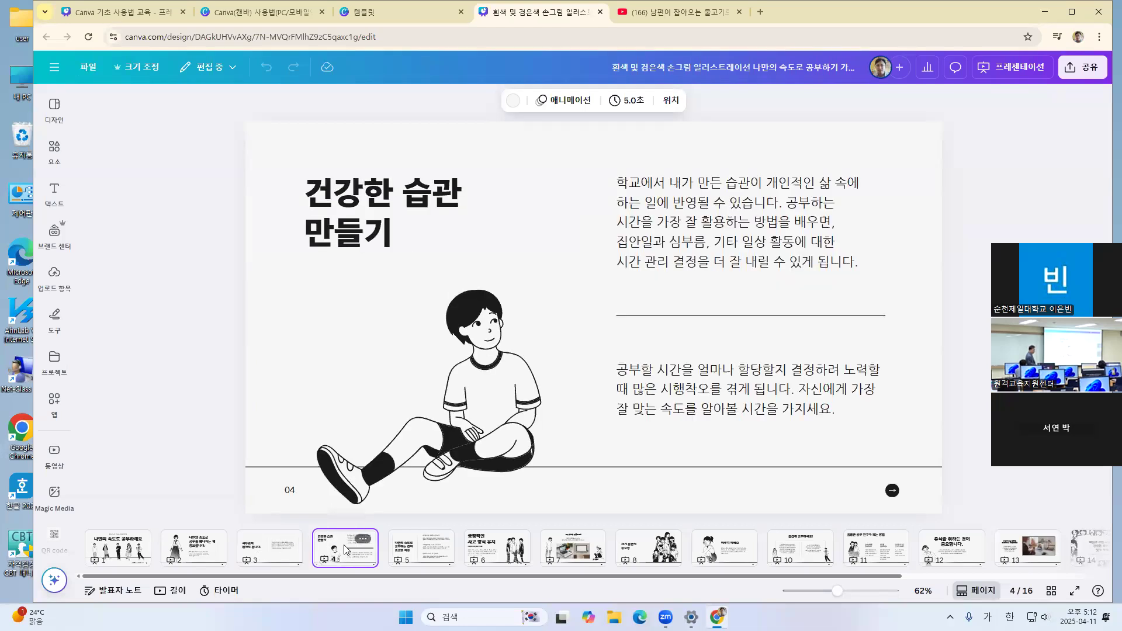
pyautogui.click(417, 554)
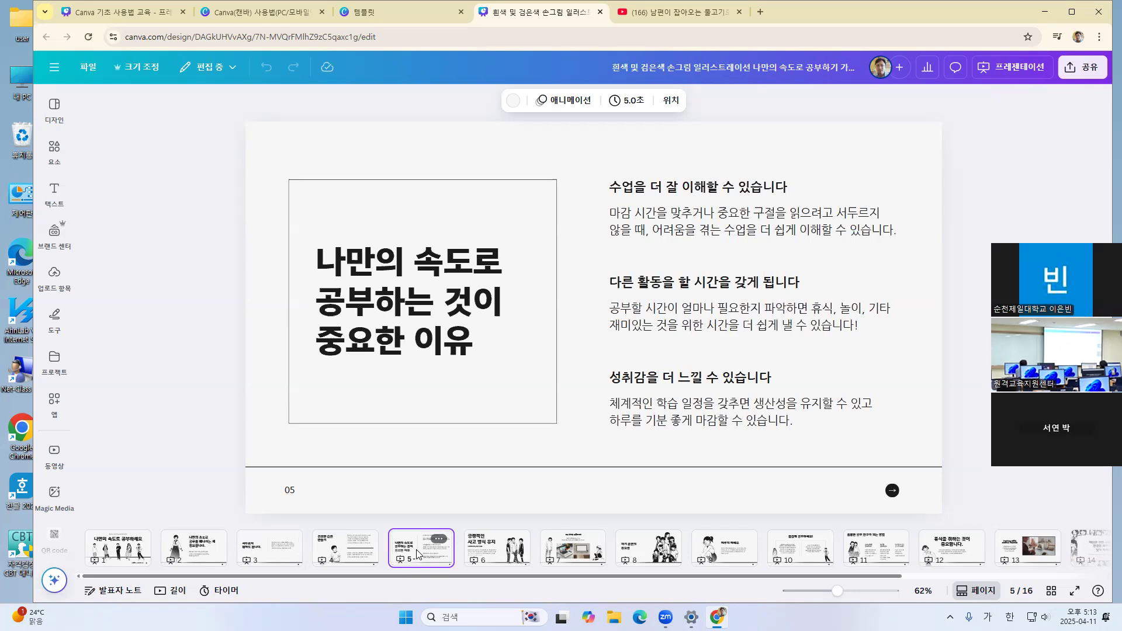
pyautogui.click(493, 548)
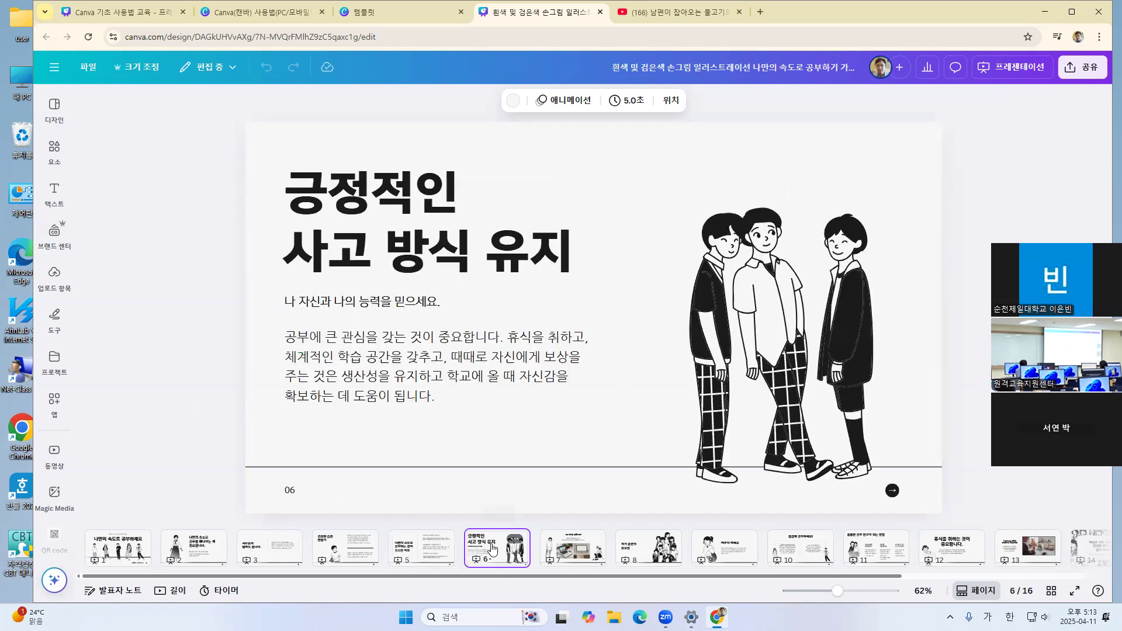
pyautogui.click(574, 554)
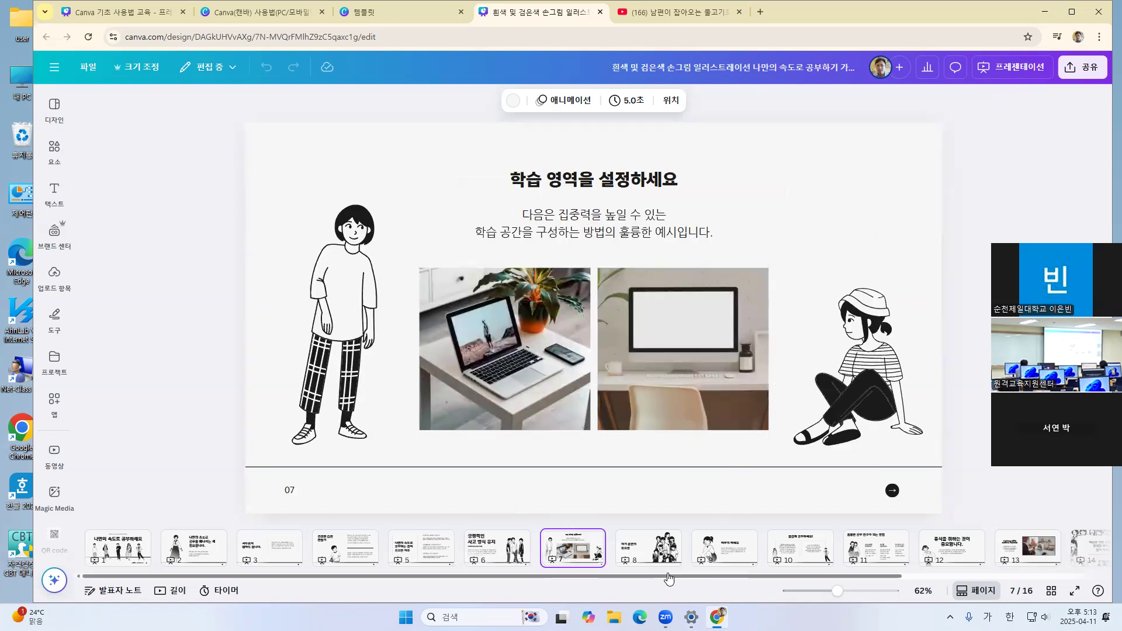
pyautogui.click(1030, 550)
# Review the page options available for page 6 and page 2, closing them without choosing any
pyautogui.click(484, 541)
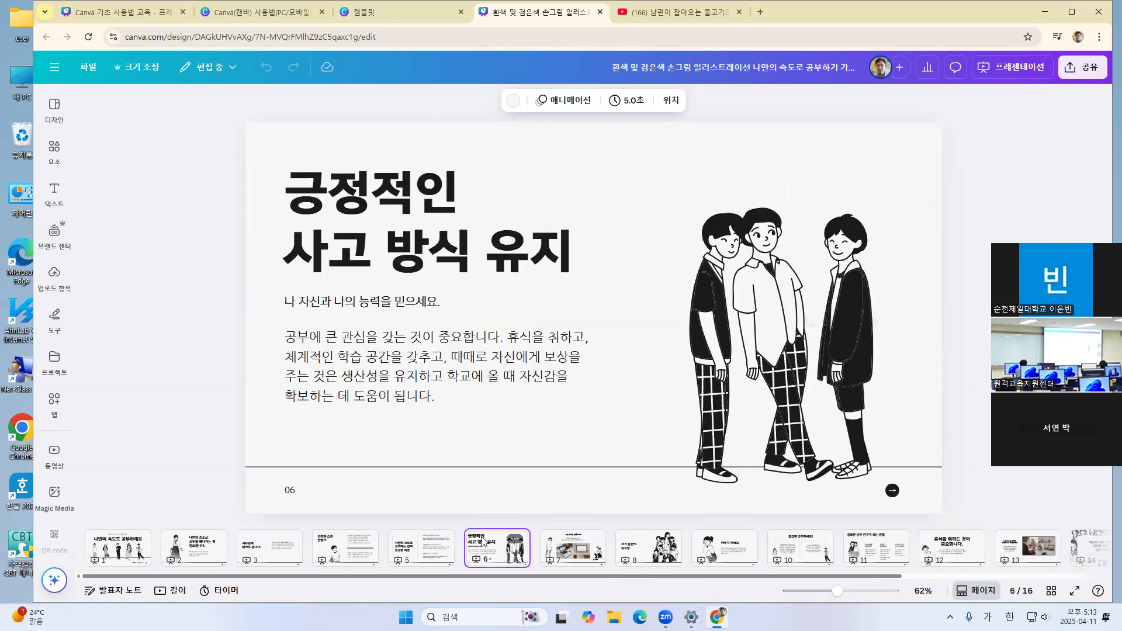
pyautogui.rightClick(484, 542)
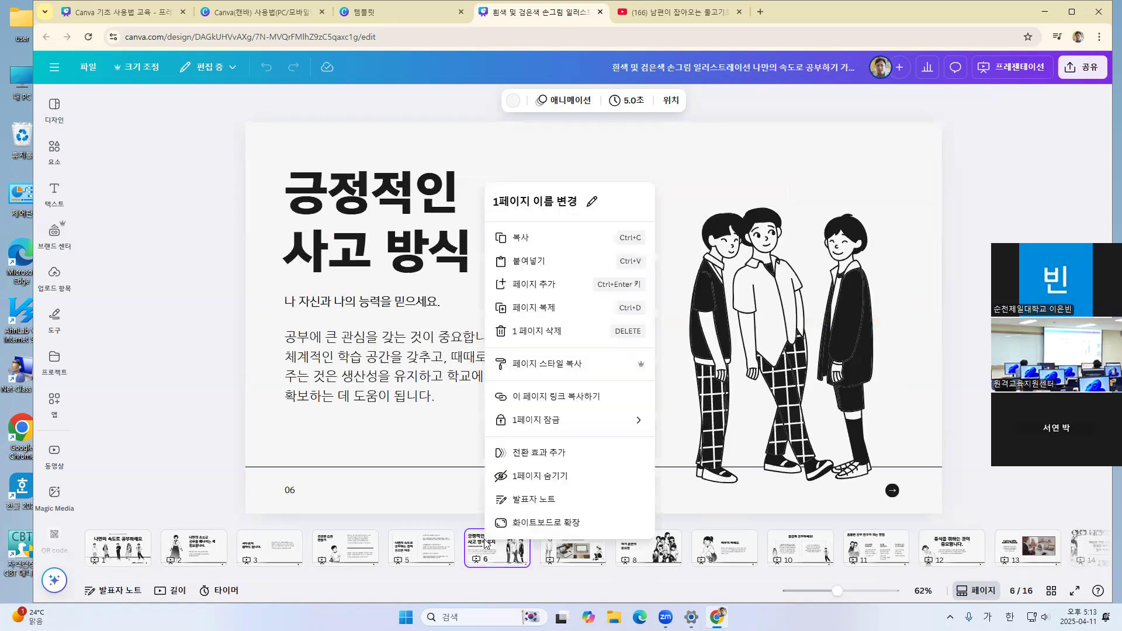
pyautogui.click(484, 547)
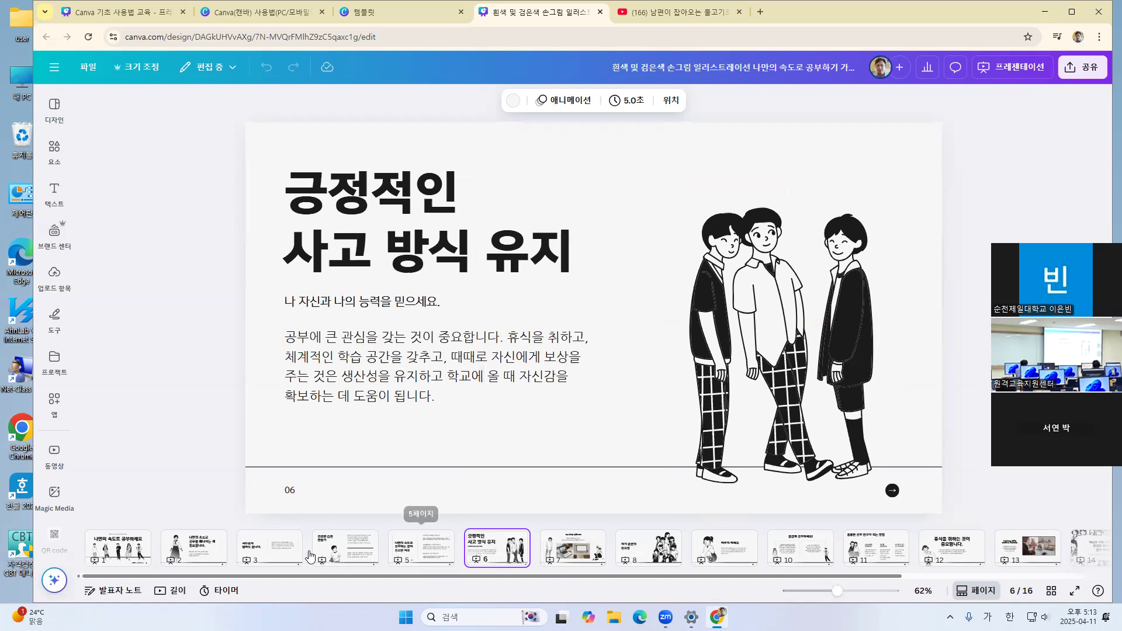
pyautogui.click(194, 549)
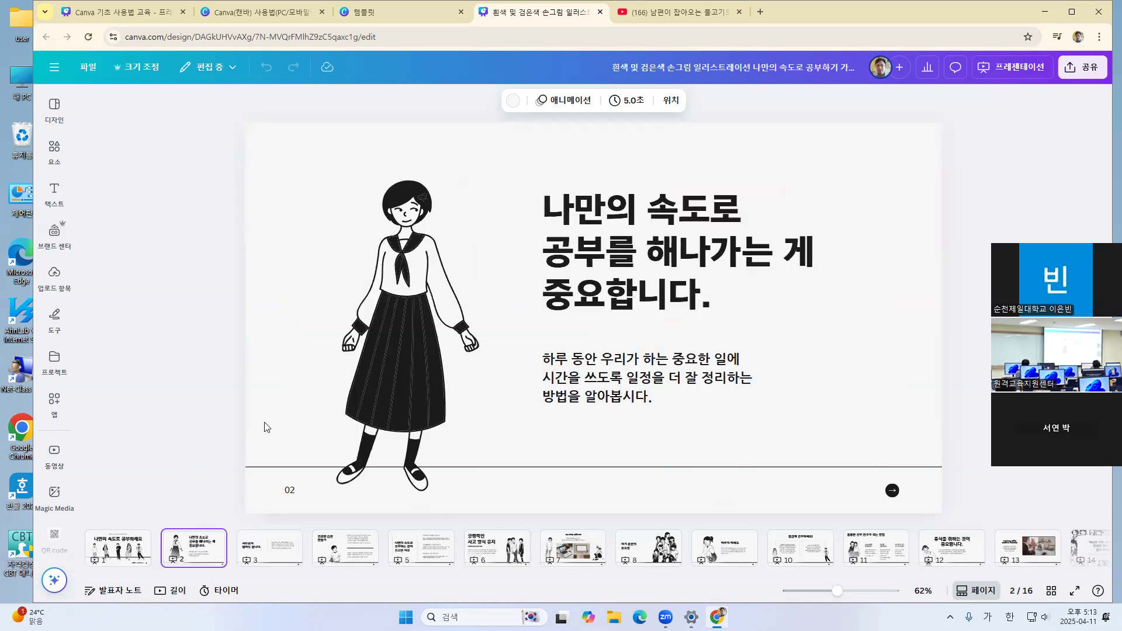
pyautogui.rightClick(195, 554)
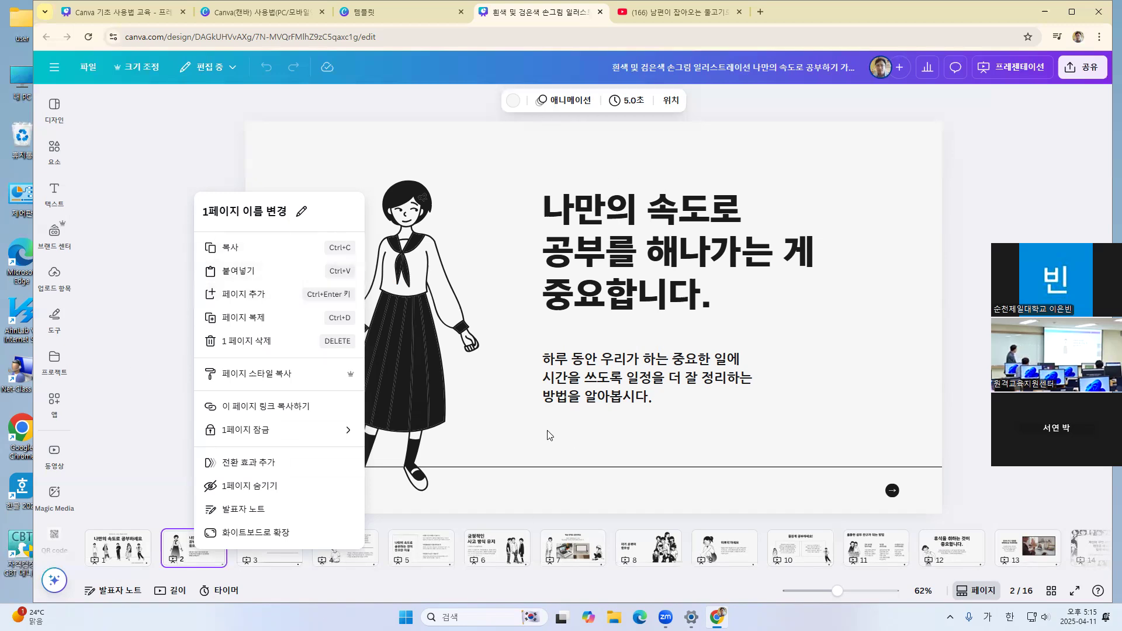
pyautogui.click(430, 495)
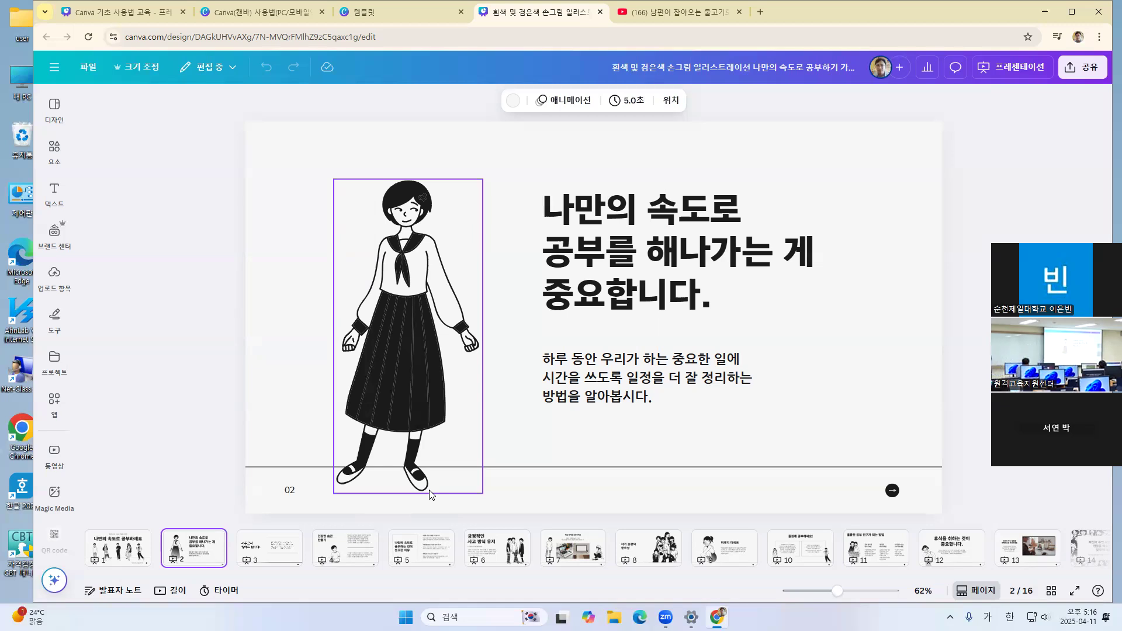
pyautogui.click(442, 496)
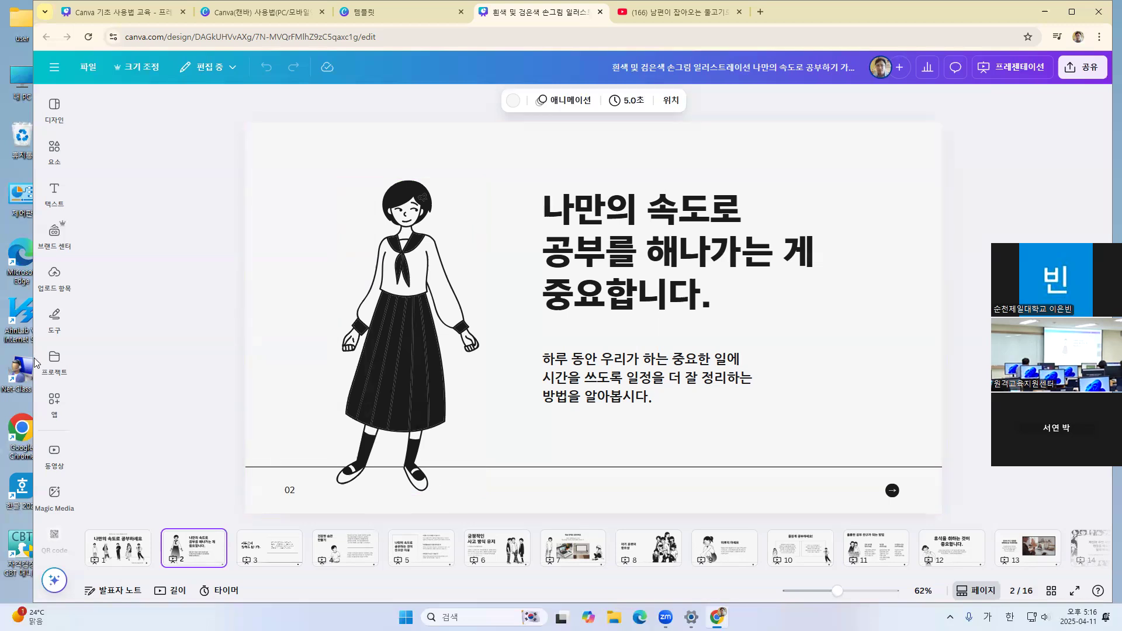
# Find and open the Magic Media app among Canva's own features in the app list
pyautogui.click(54, 402)
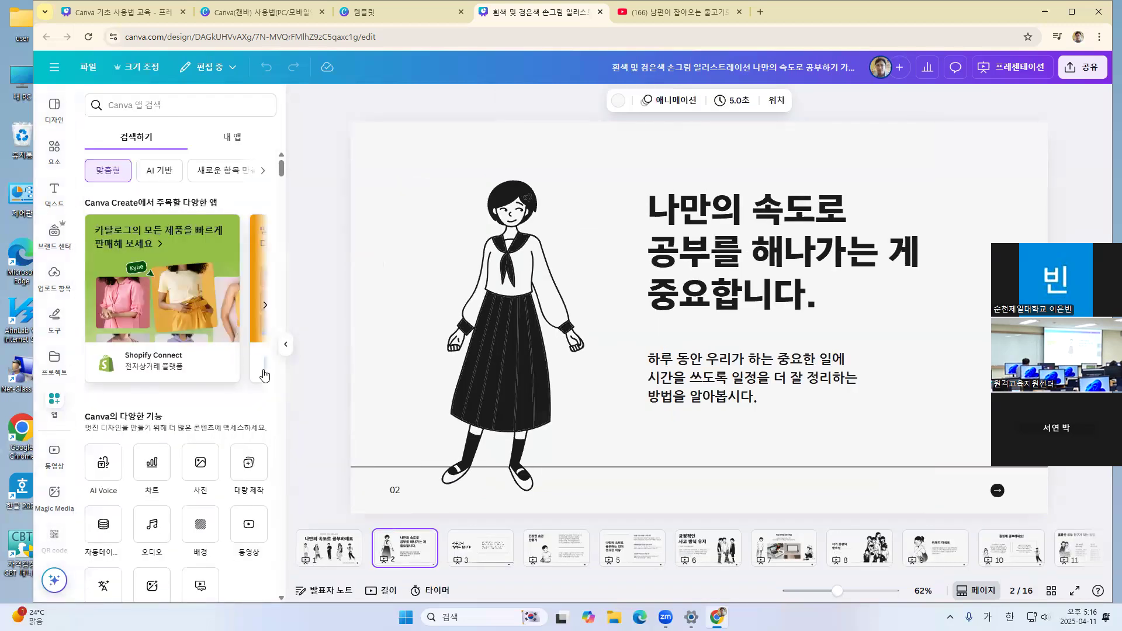
pyautogui.scroll(-2, 200, 404)
pyautogui.scroll(-2, 200, 403)
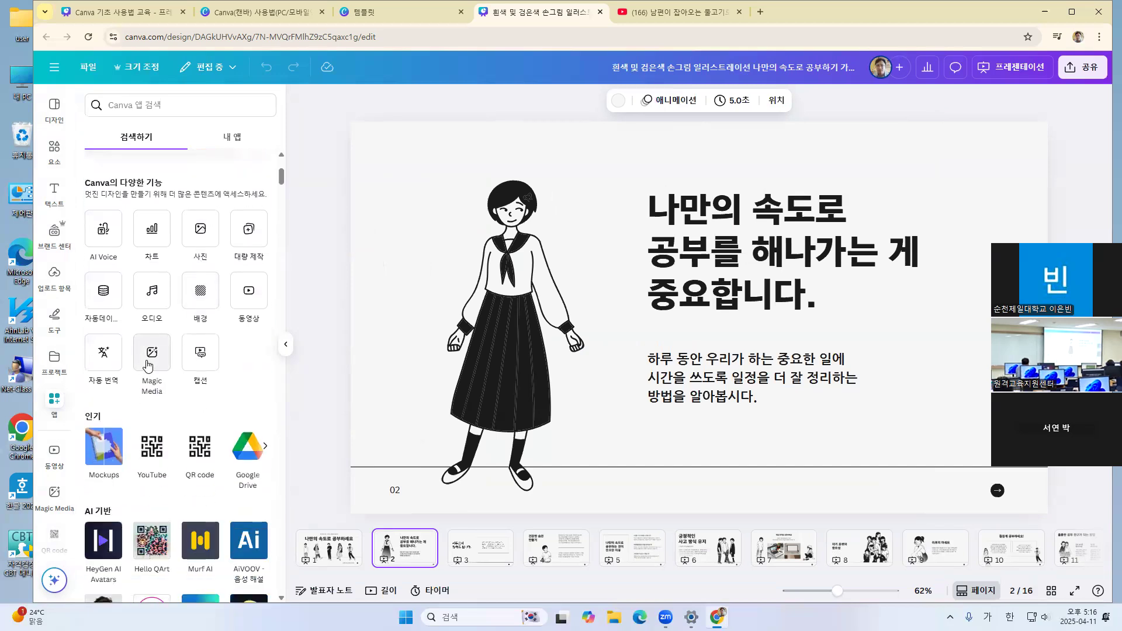
pyautogui.click(148, 364)
# Generate images in Magic Media from the description 눈이 쌓인 숲속에 사슴이 정면을 바라보고 있는 장면
pyautogui.click(173, 198)
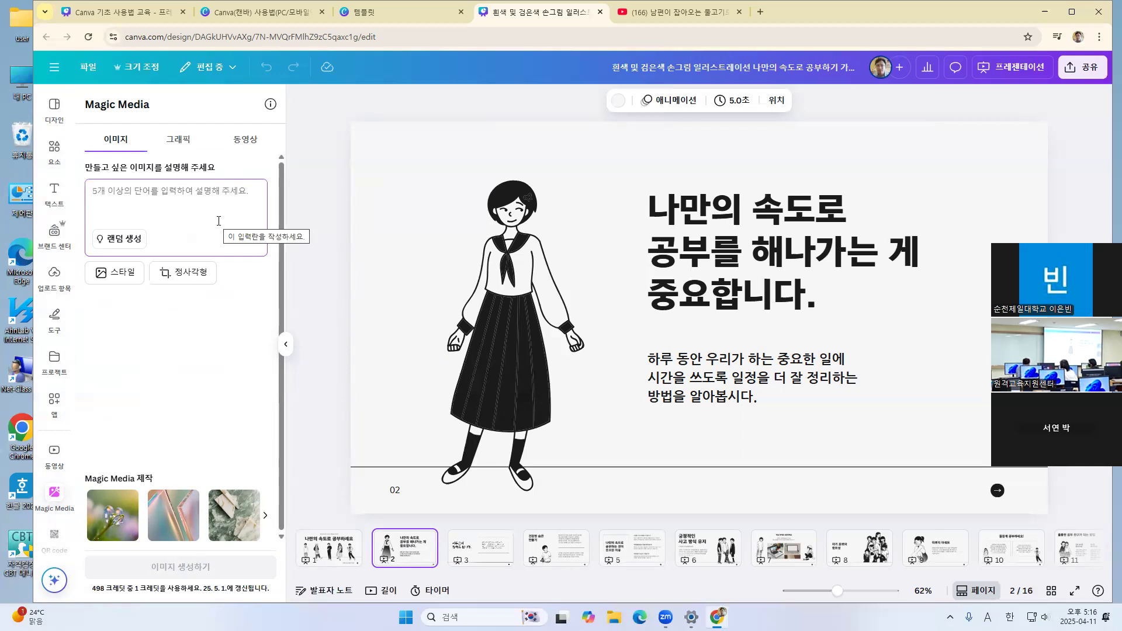
pyautogui.write('sks')
pyautogui.press('BackSpace')
pyautogui.press('BackSpace')
pyautogui.press('BackSpace')
pyautogui.press('Hangul')
pyautogui.write('눈이 쌓이')
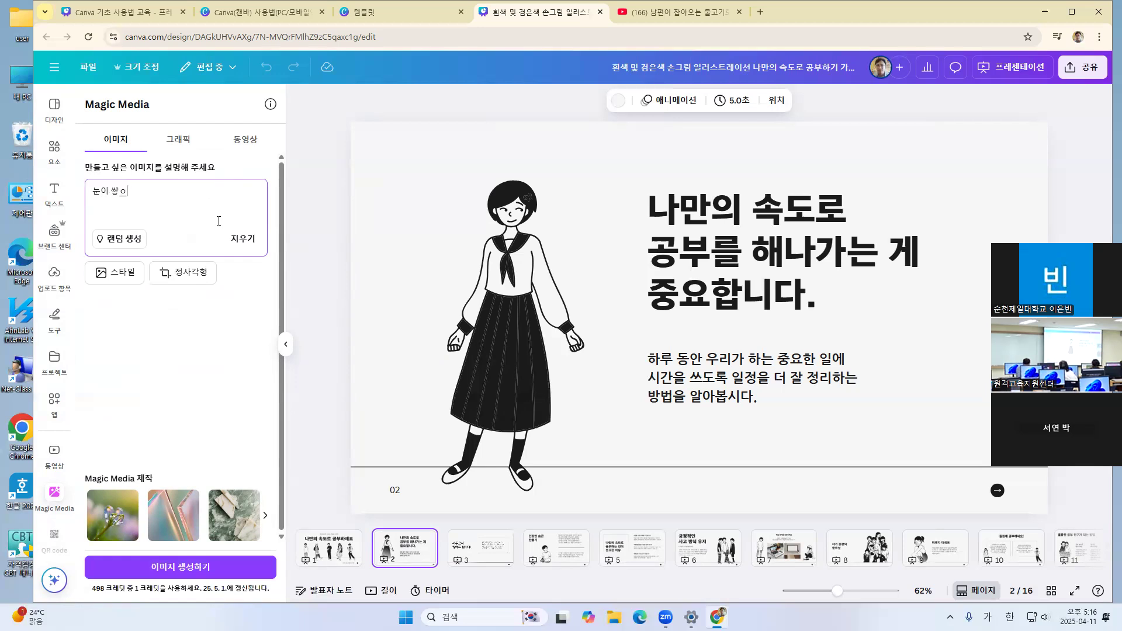
pyautogui.press('BackSpace')
pyautogui.write('인 숲속에 사슴이')
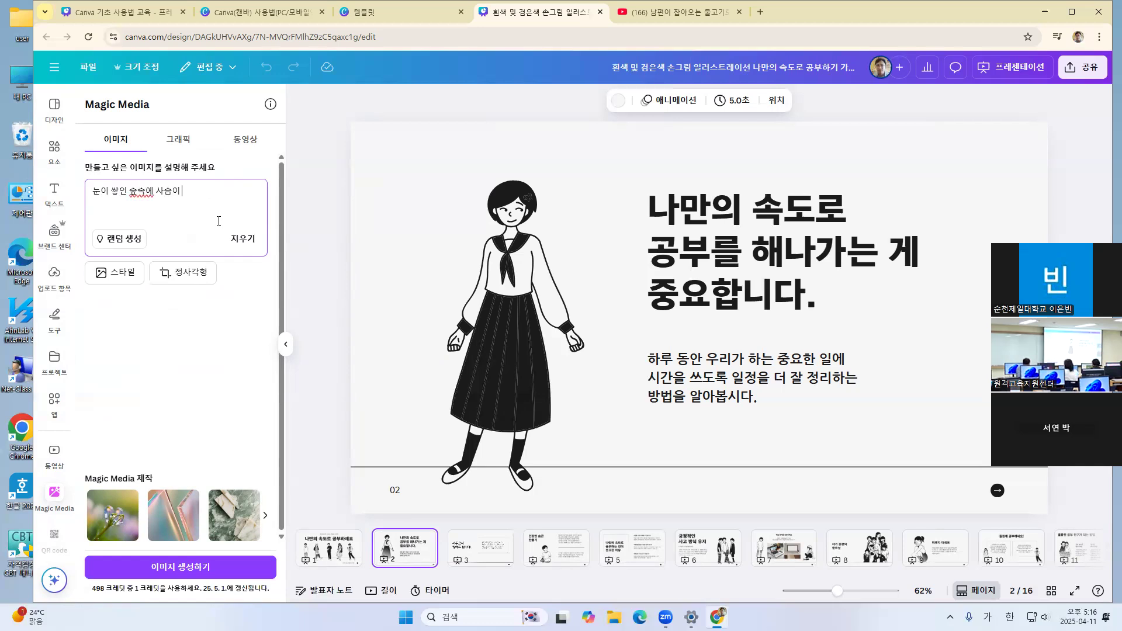
pyautogui.write(' 정면')
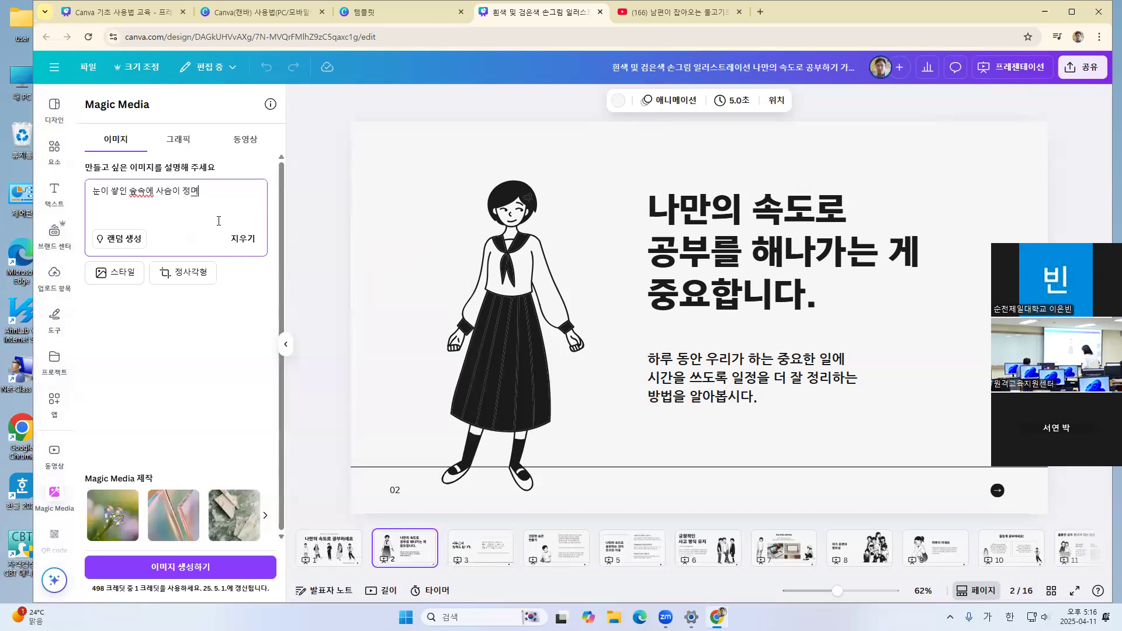
pyautogui.write('을 바라')
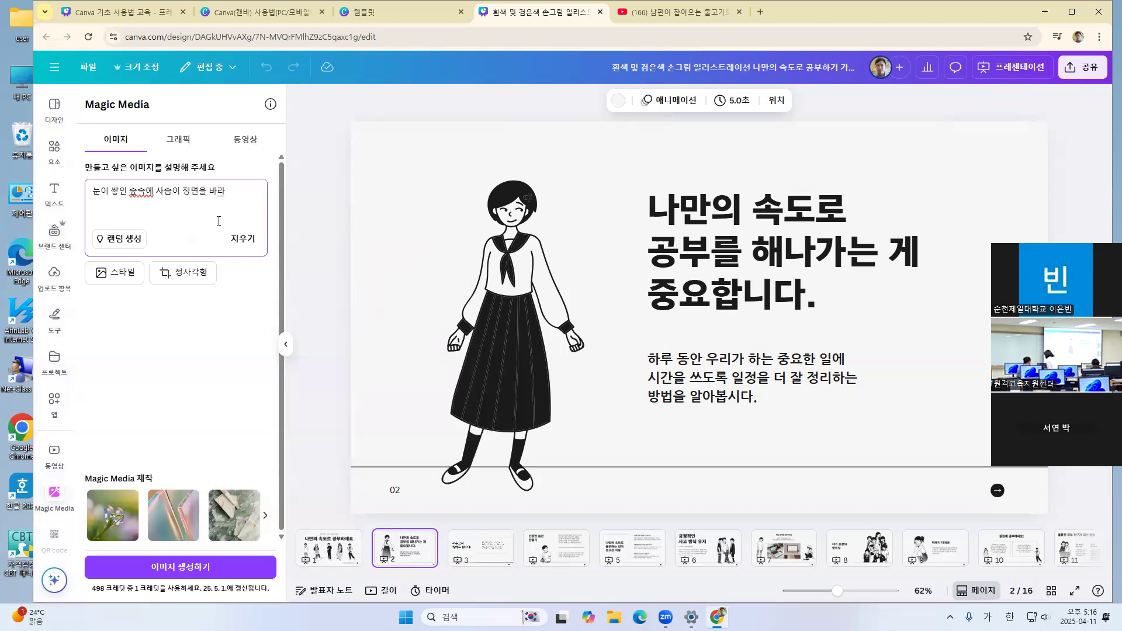
pyautogui.write('보고 있는 장면')
pyautogui.press('Return')
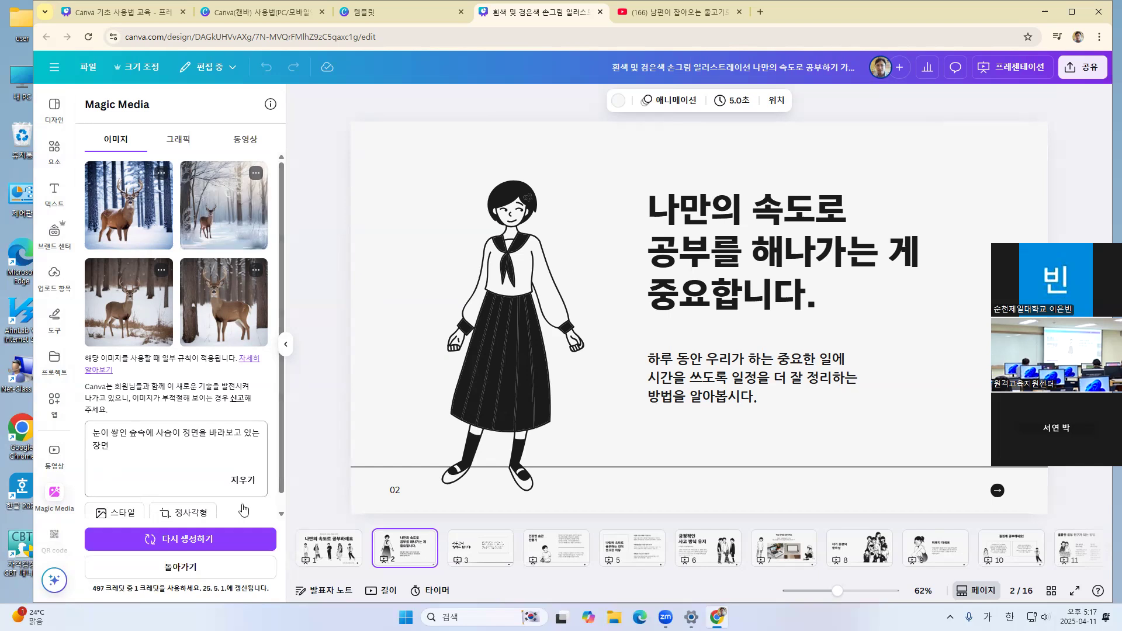
# Go to page 4 and examine Magic Media's 그래픽 and 동영상 generators, returning to the generated deer images
pyautogui.press('pagedown')
pyautogui.press('pagedown')
pyautogui.scroll(-1, 204, 448)
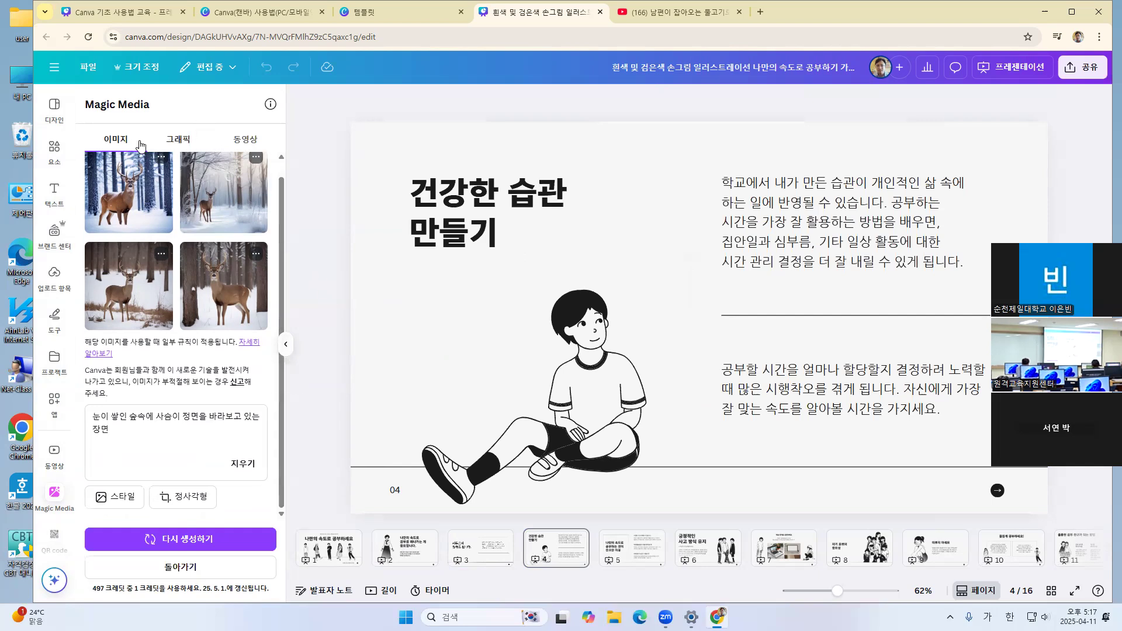
pyautogui.click(180, 142)
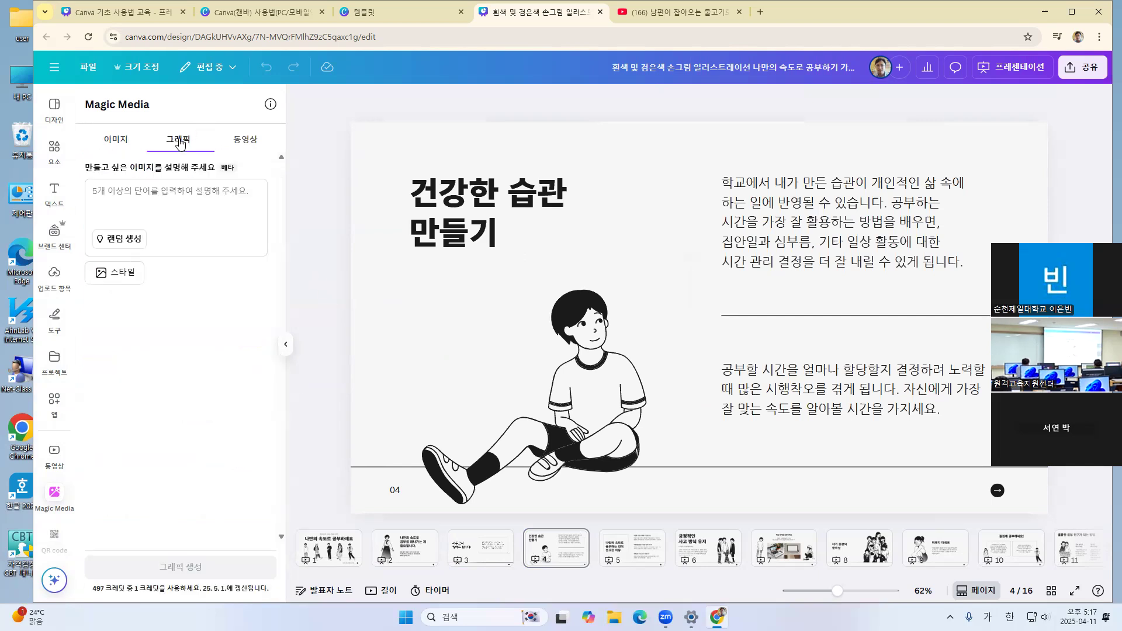
pyautogui.click(241, 143)
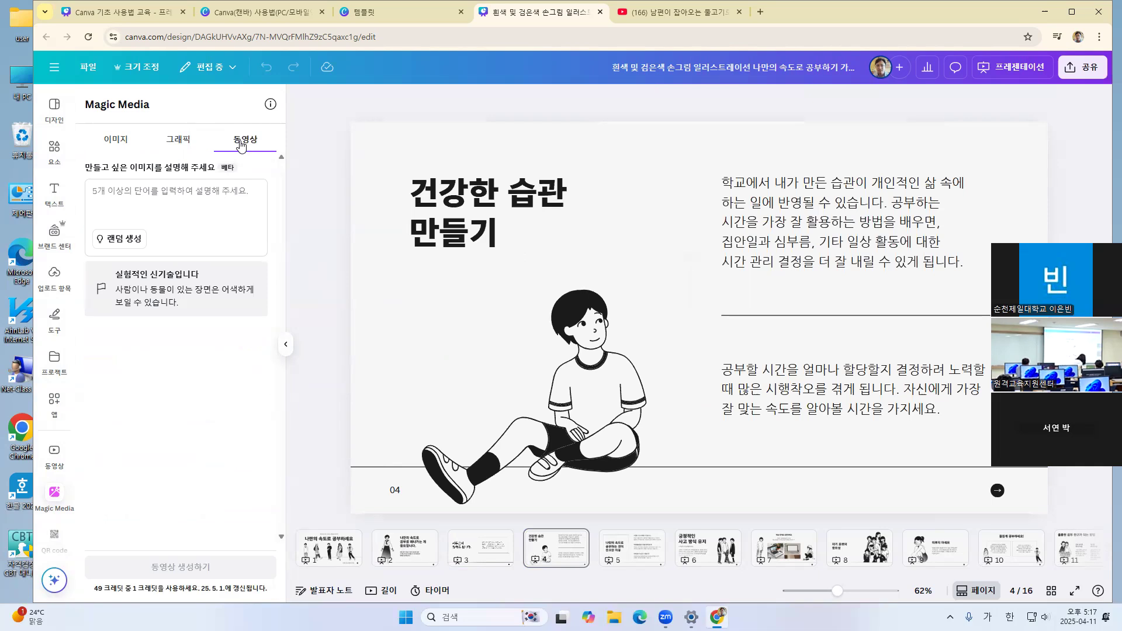
pyautogui.click(182, 139)
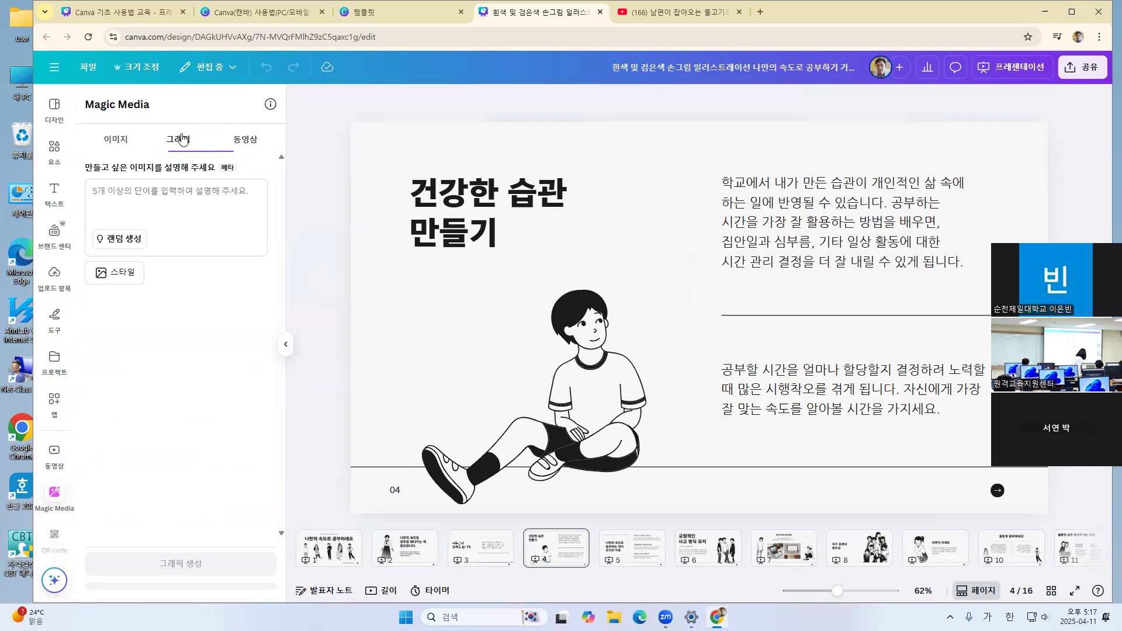
pyautogui.click(255, 142)
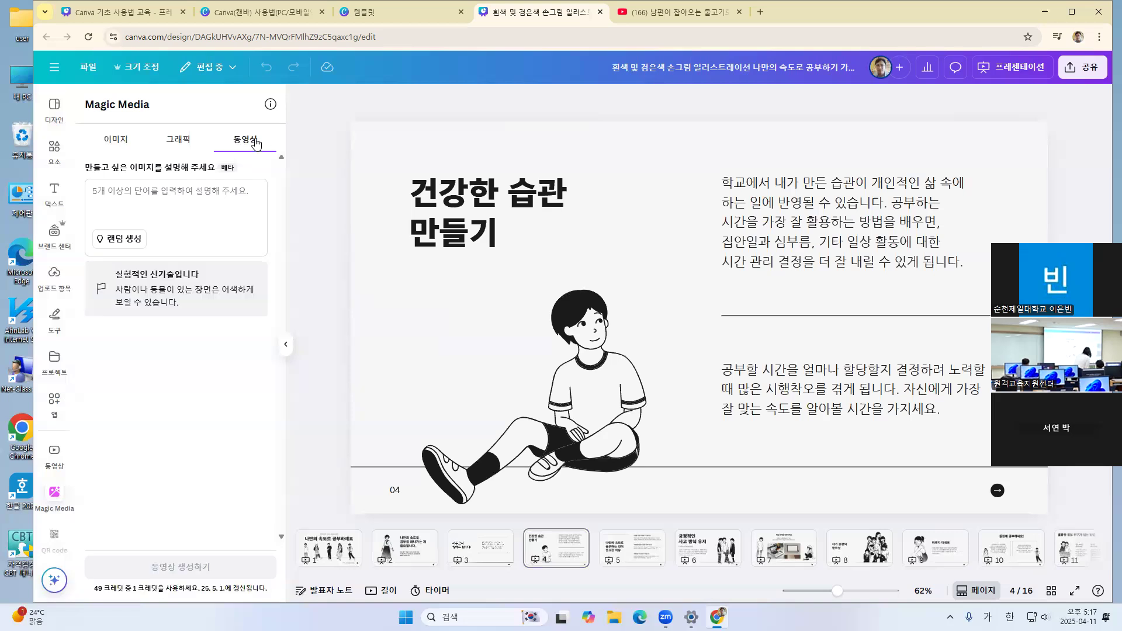
pyautogui.click(178, 141)
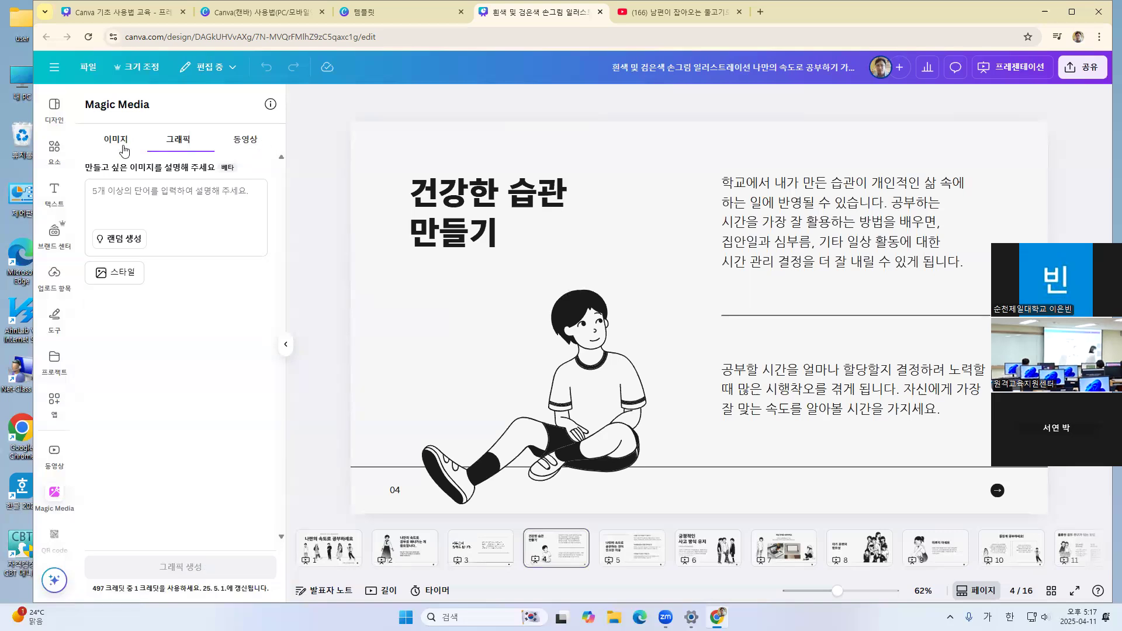
pyautogui.click(120, 143)
pyautogui.scroll(1, 191, 390)
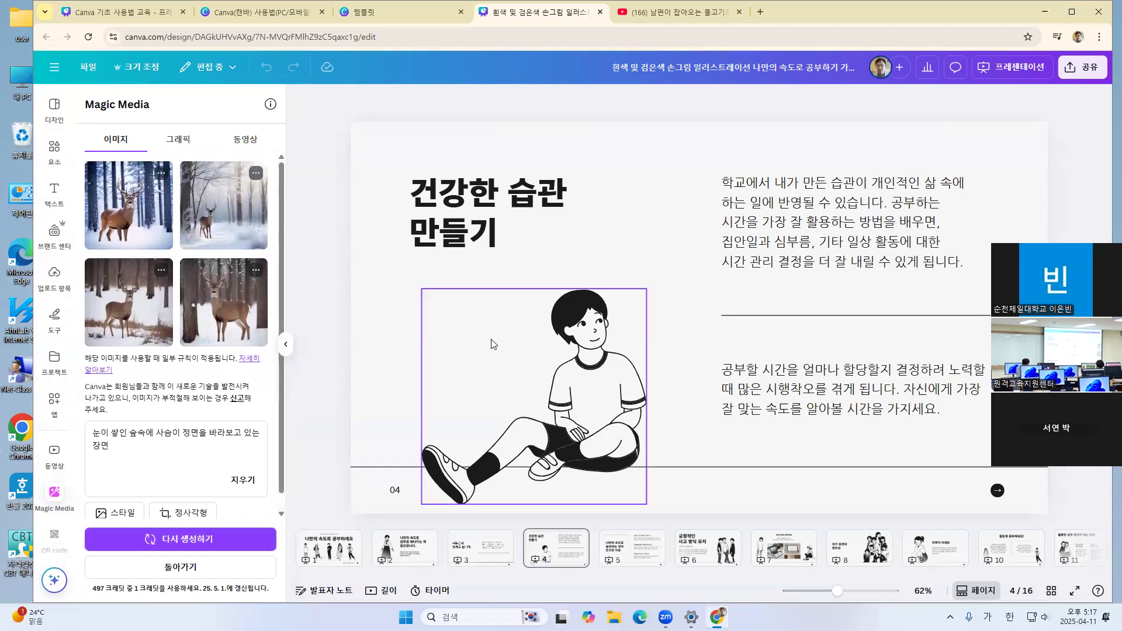
# Add the generated image of the small deer in the misty forest to page 4, place it over the seated boy and enlarge it slightly
pyautogui.click(211, 221)
pyautogui.moveTo(679, 334); pyautogui.dragTo(467, 391)
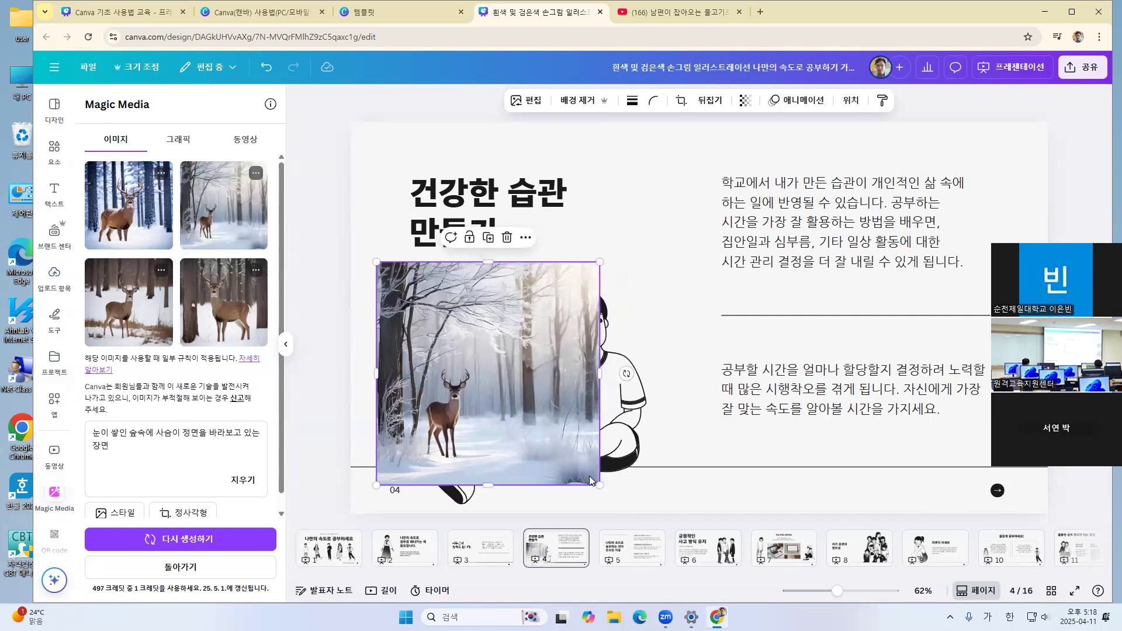
pyautogui.moveTo(597, 484); pyautogui.dragTo(625, 510)
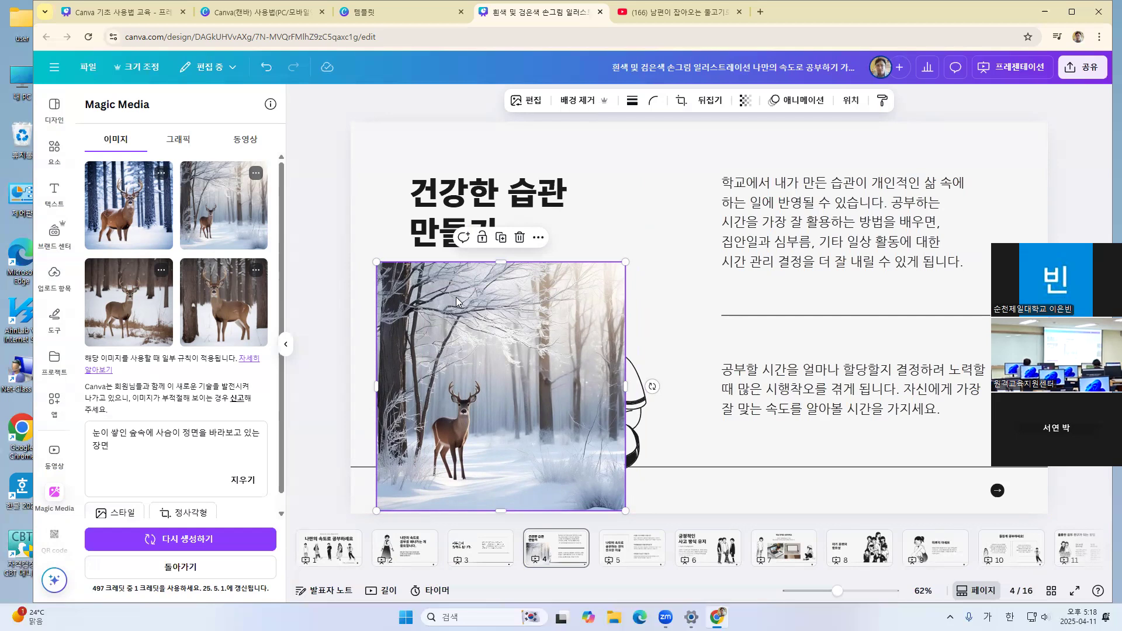
# Try the generated image of the deer with large antlers overlapping the forest picture on page 4, and delete it
pyautogui.click(115, 206)
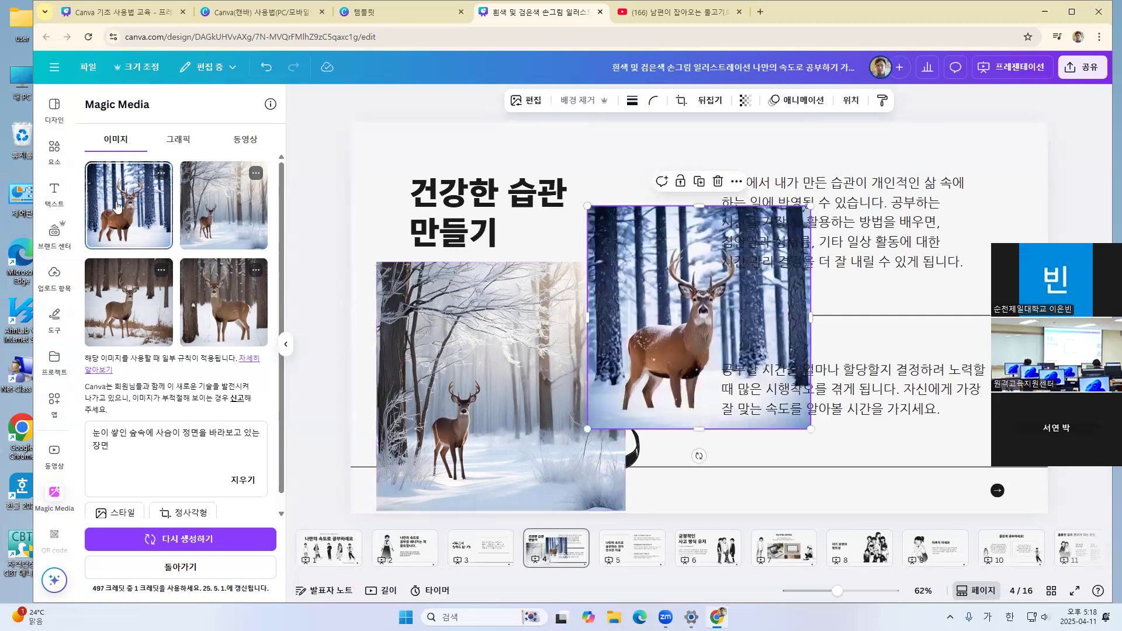
pyautogui.moveTo(680, 378); pyautogui.dragTo(621, 399)
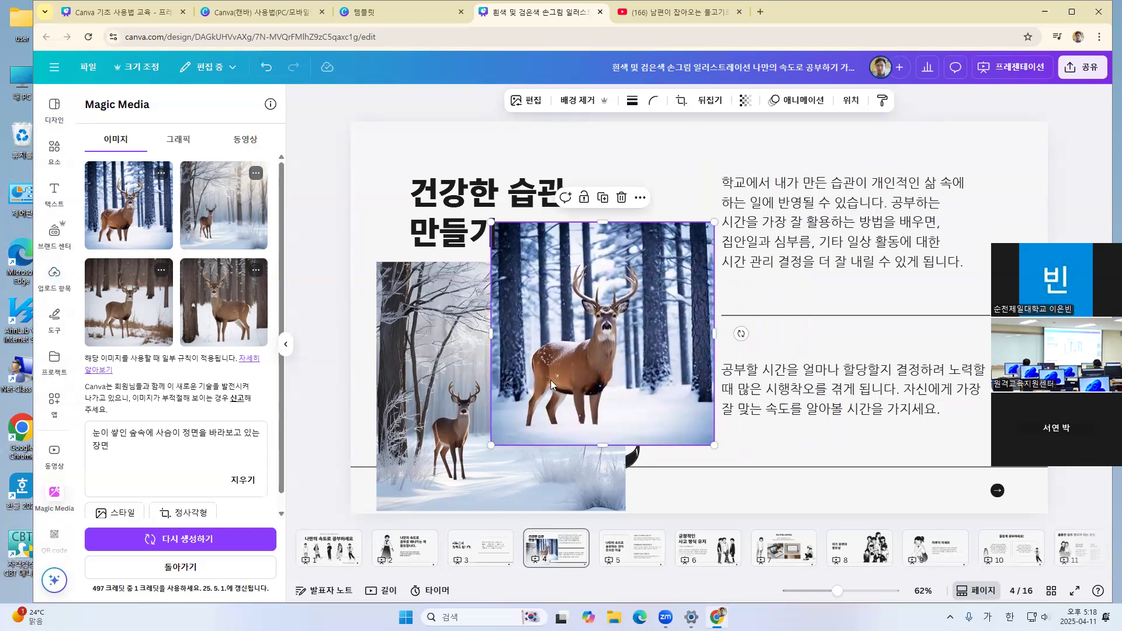
pyautogui.click(413, 417)
pyautogui.click(648, 307)
pyautogui.press('Delete')
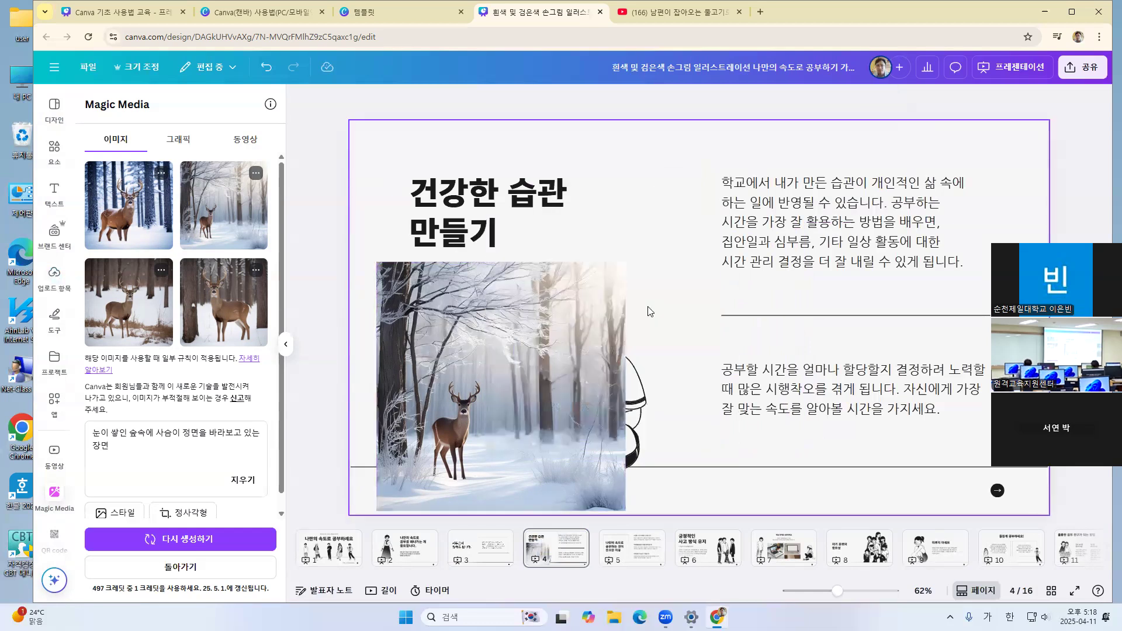
# Delete the snowy forest deer picture covering the seated boy on page 4
pyautogui.click(462, 383)
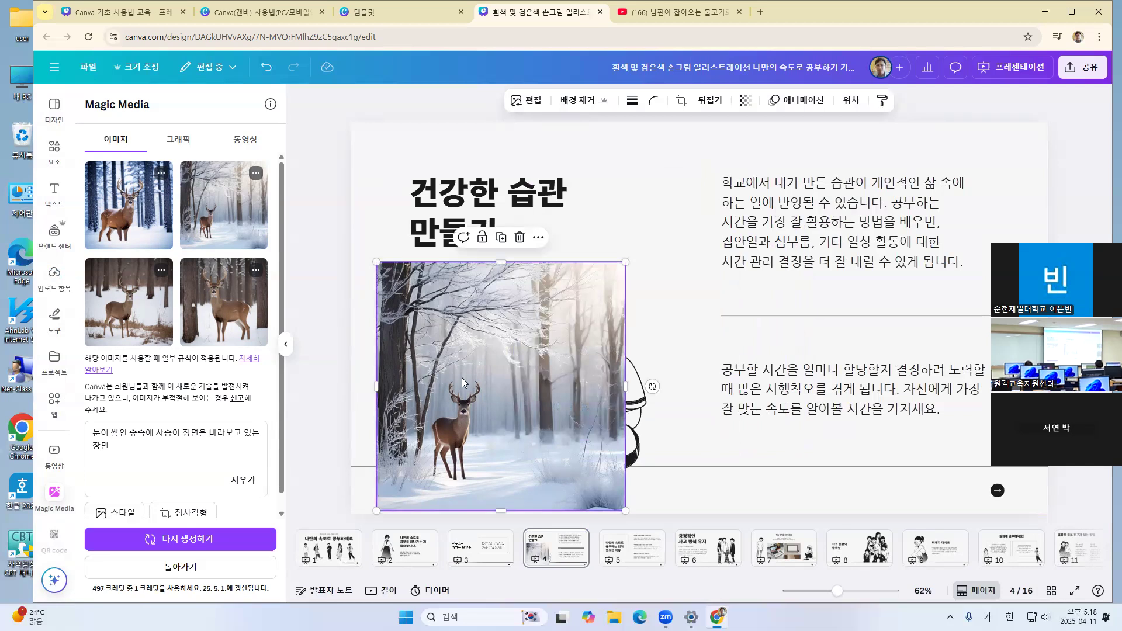
pyautogui.press('Delete')
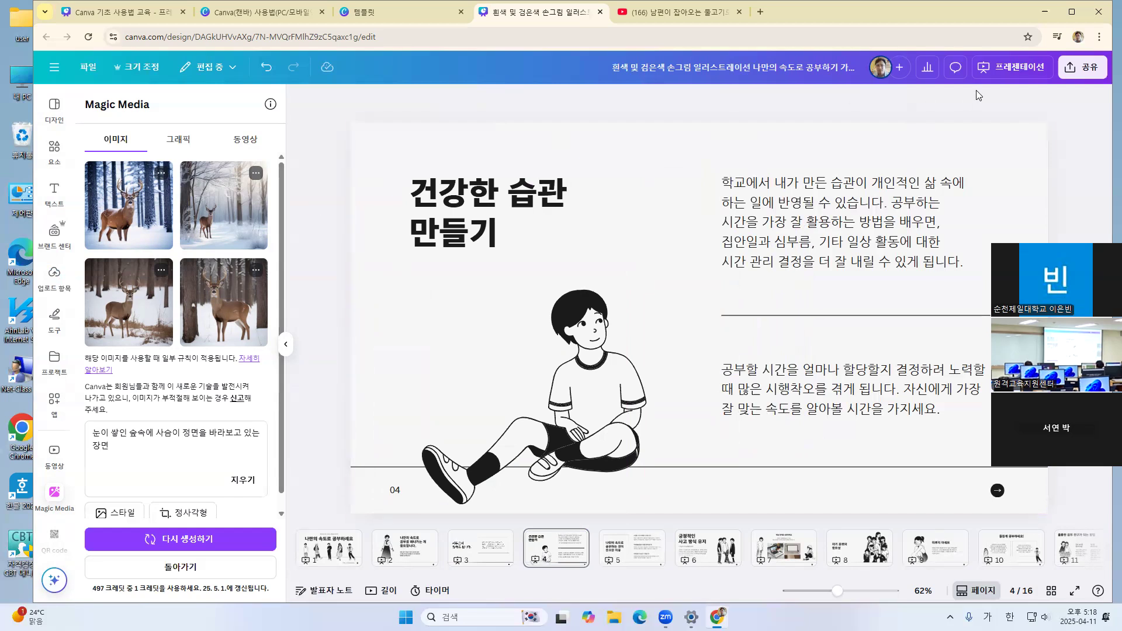
# Open the design's download settings and set the file type to PPTX, checking the page selection choices
pyautogui.click(1086, 70)
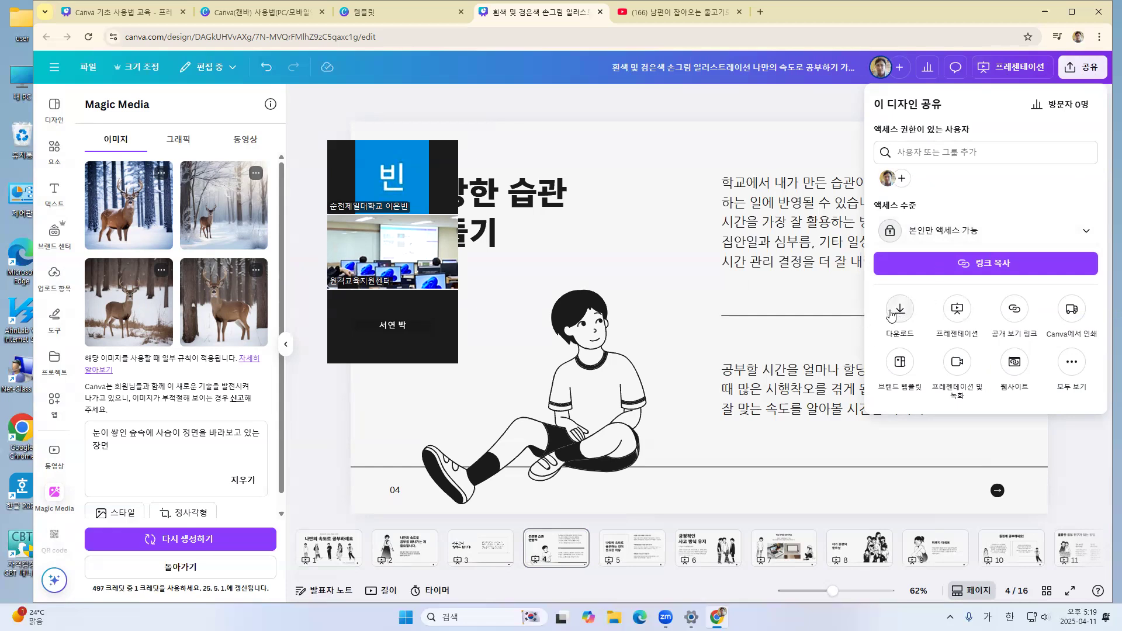
pyautogui.click(891, 316)
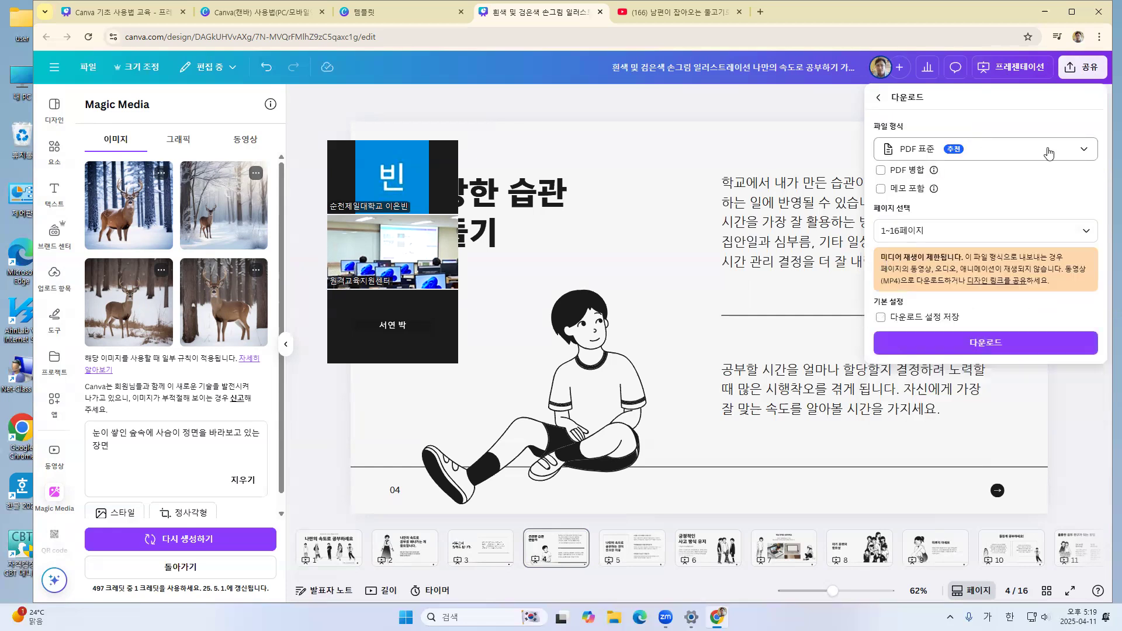
pyautogui.click(1054, 152)
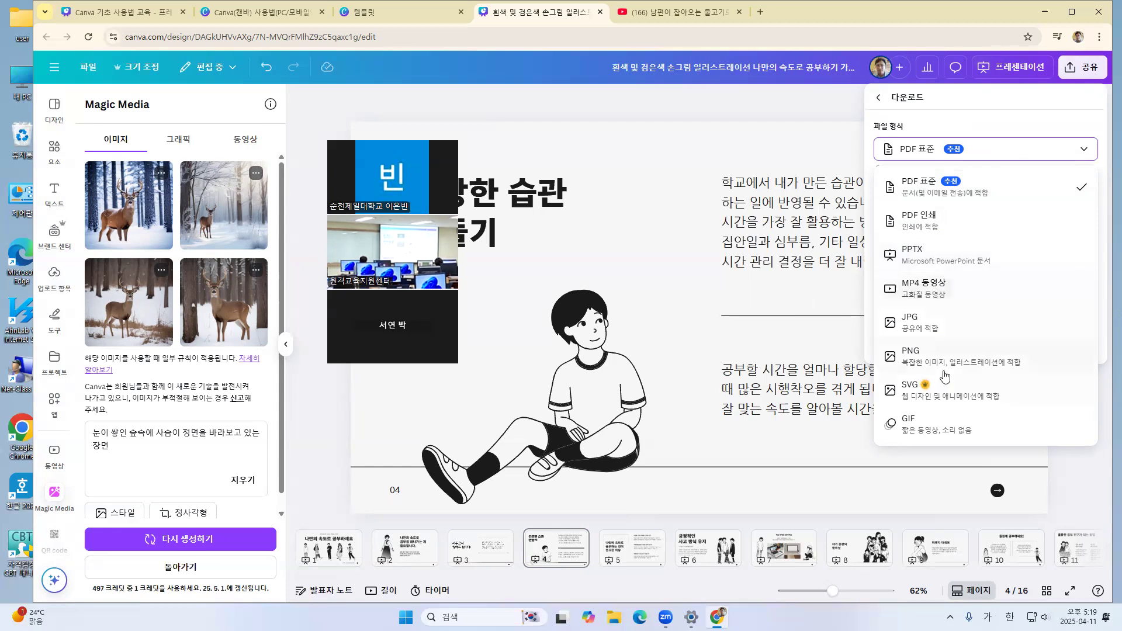
pyautogui.click(979, 258)
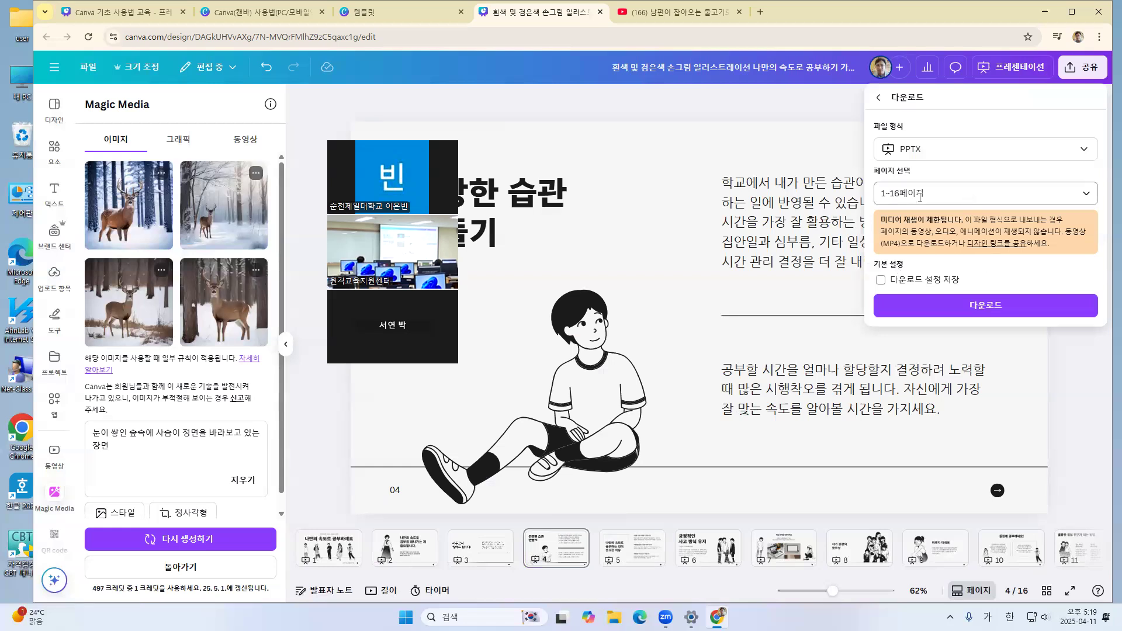
pyautogui.click(1091, 197)
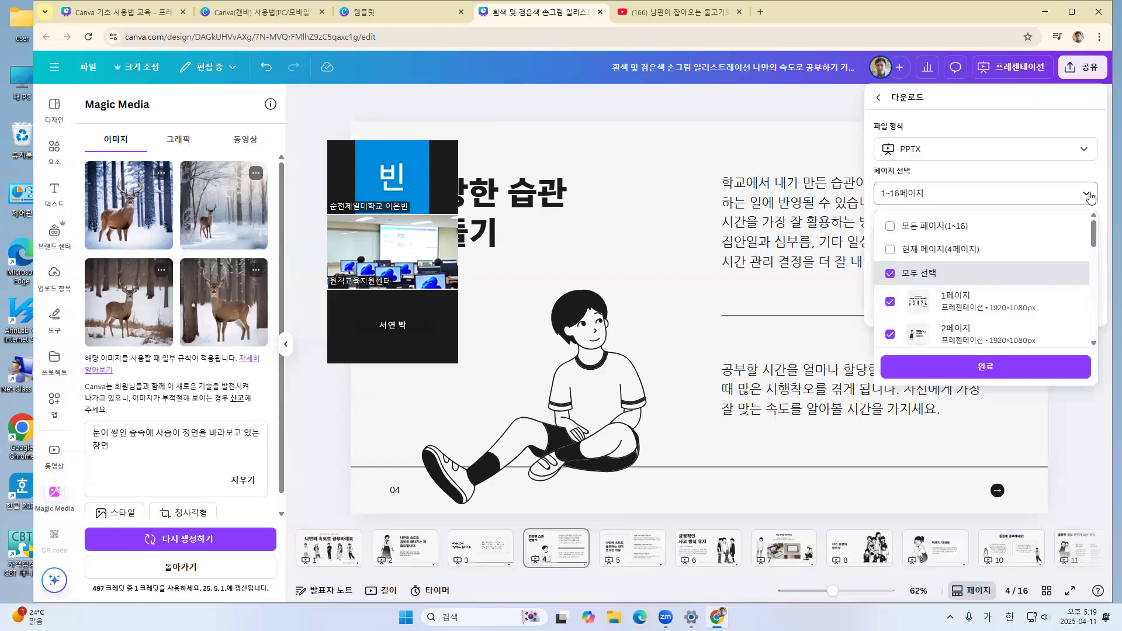
pyautogui.click(1091, 197)
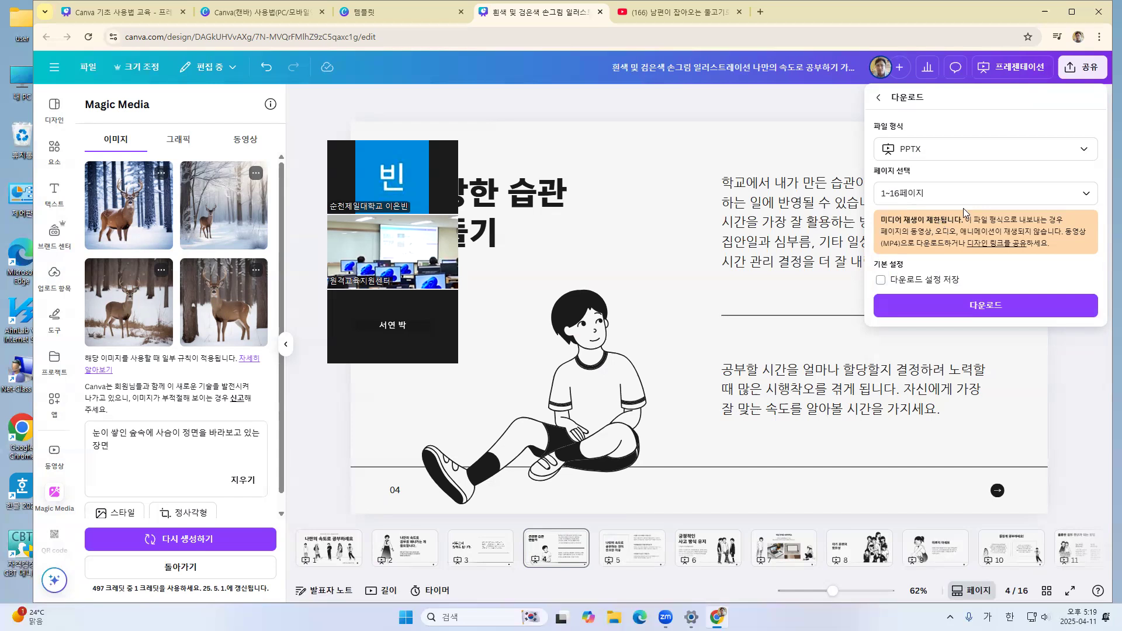
# Deselect all pages for the download and include only page 1, looking through the rest of the page list
pyautogui.click(1086, 193)
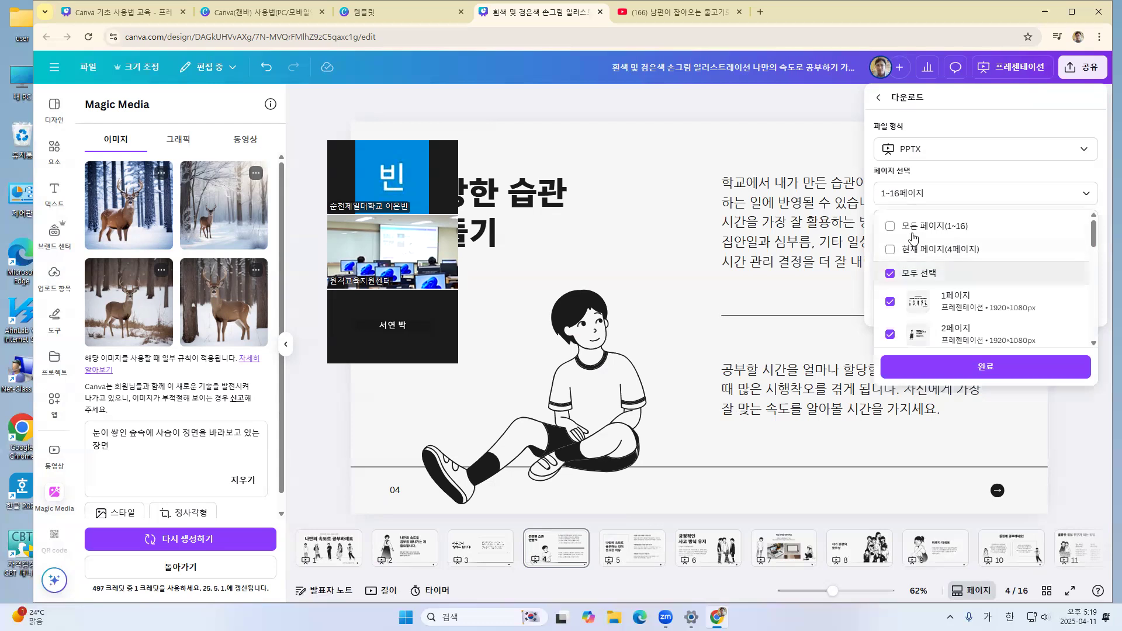
pyautogui.click(889, 275)
pyautogui.click(953, 296)
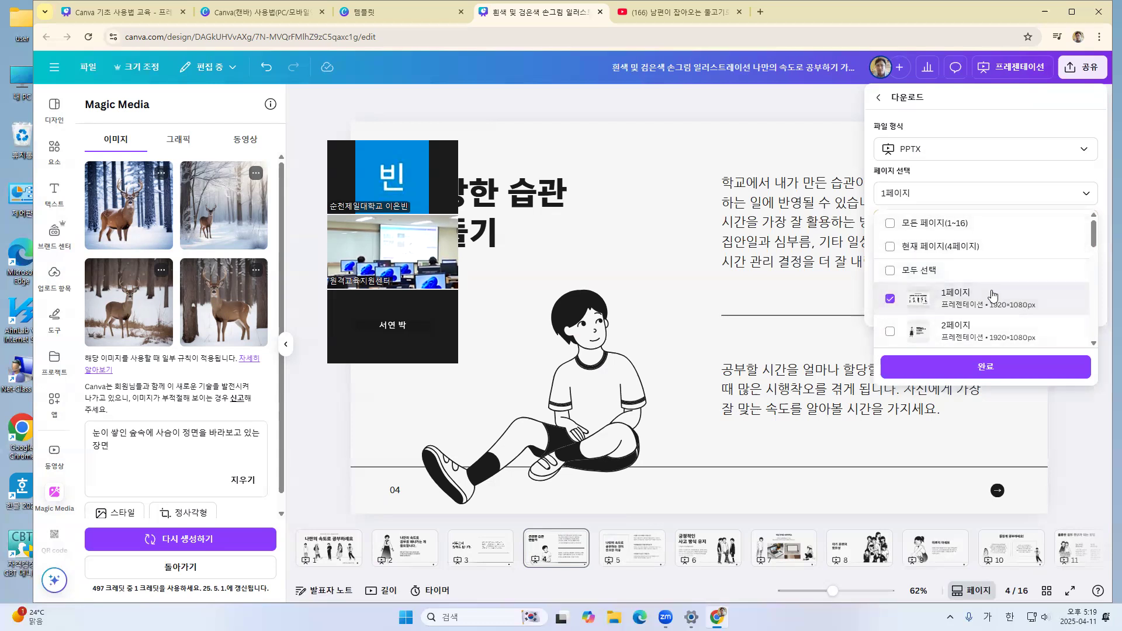
pyautogui.scroll(-2, 1034, 258)
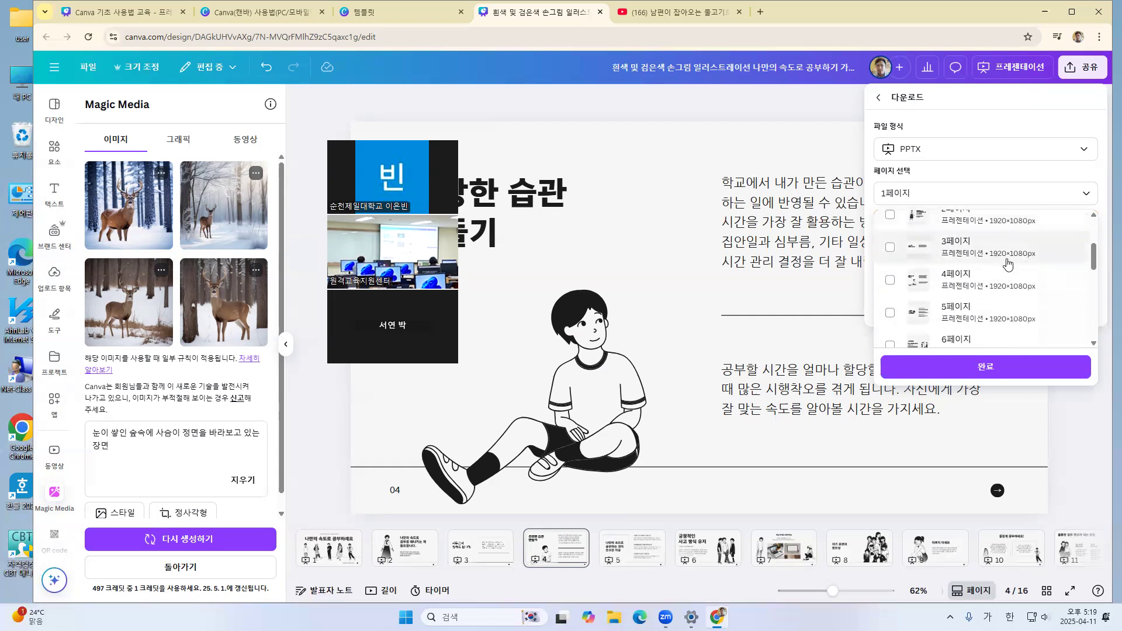
pyautogui.scroll(2, 1010, 265)
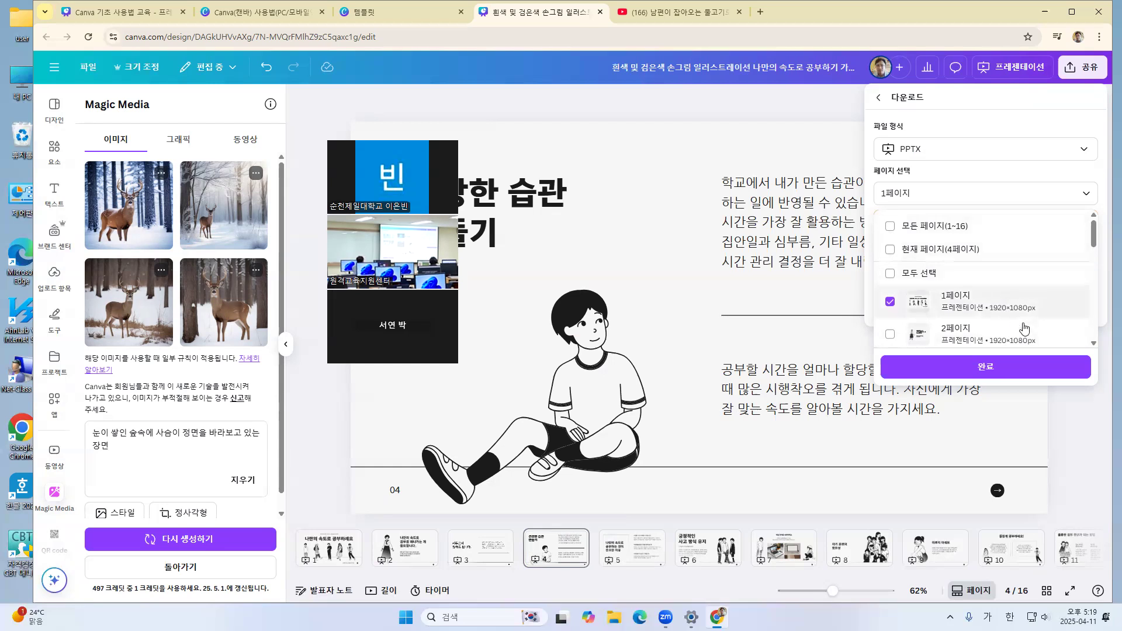
pyautogui.scroll(-1, 1018, 302)
pyautogui.scroll(-3, 1019, 302)
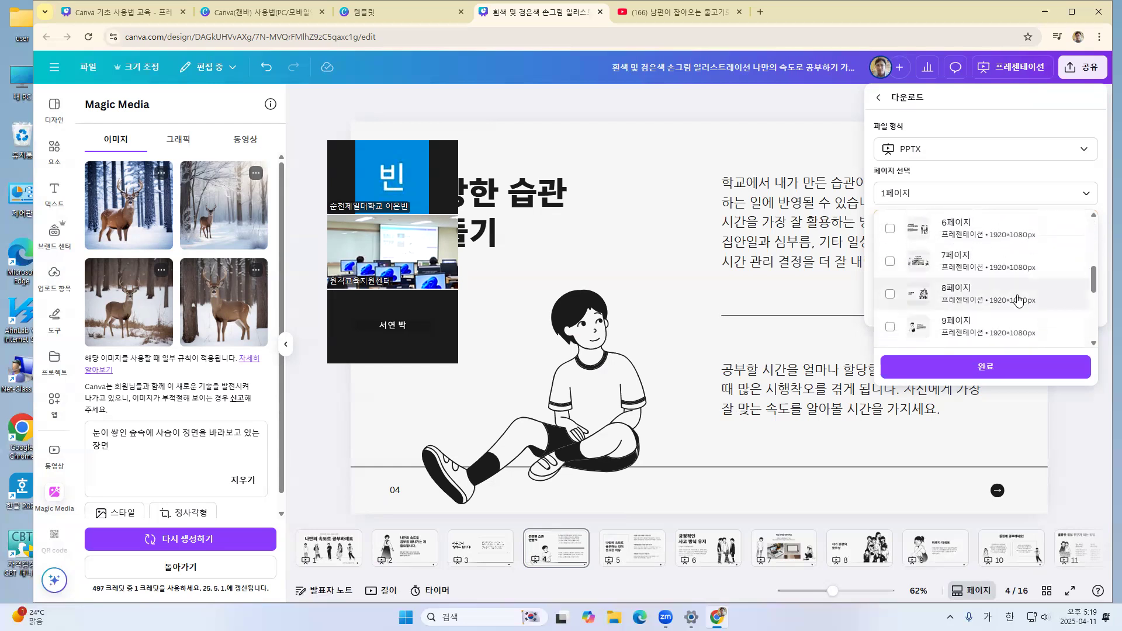
# Change the file type to PNG and download the selected page
pyautogui.click(1085, 150)
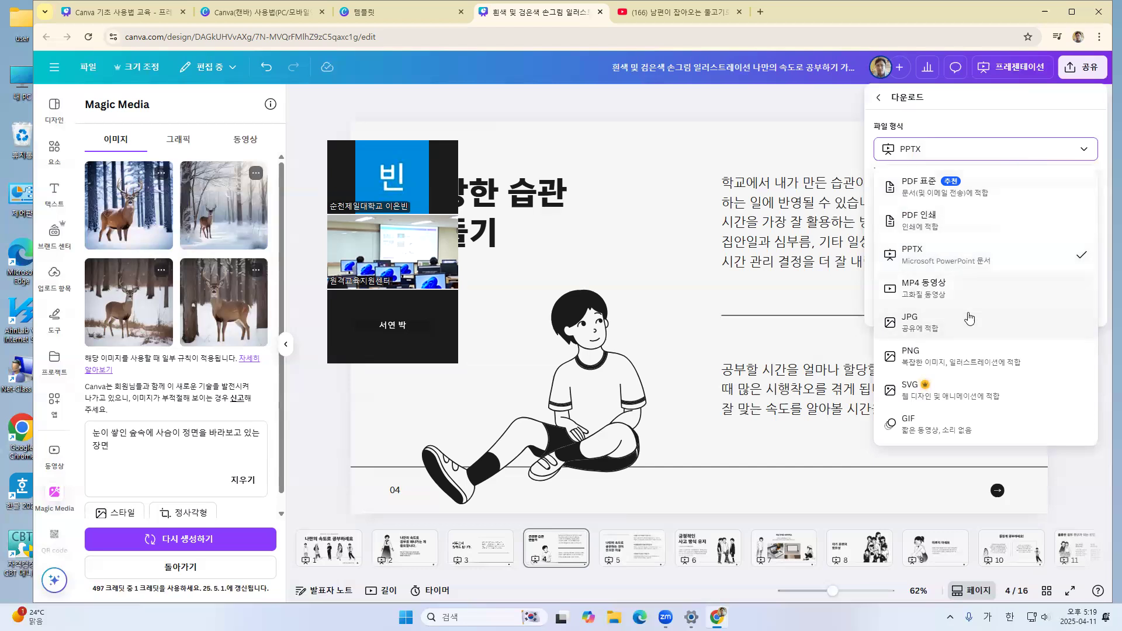
pyautogui.click(918, 356)
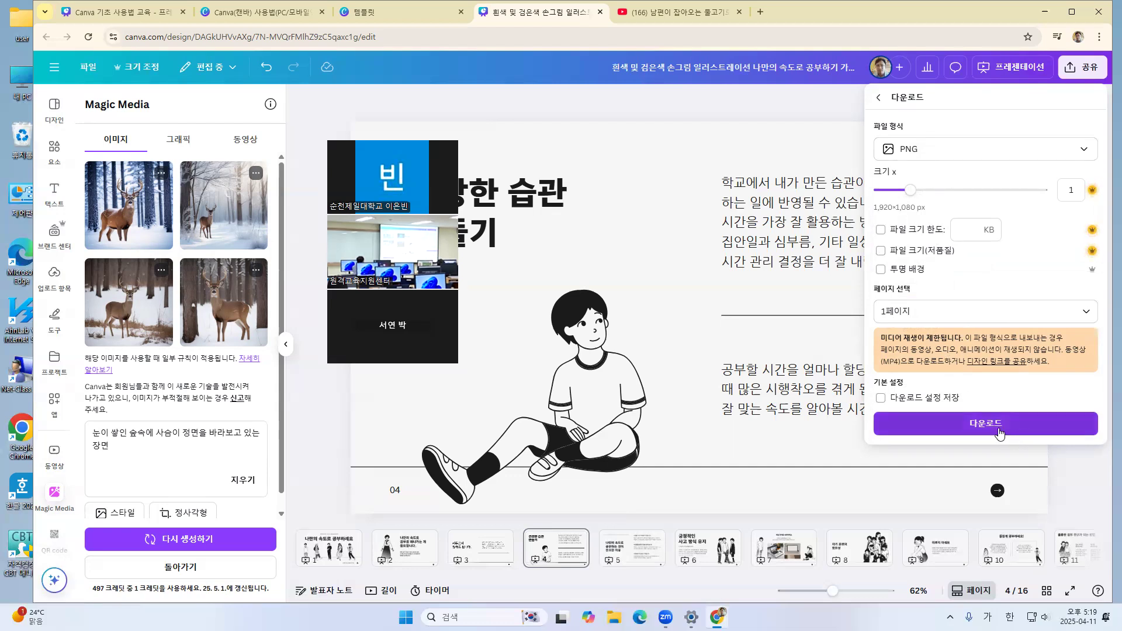
pyautogui.click(999, 432)
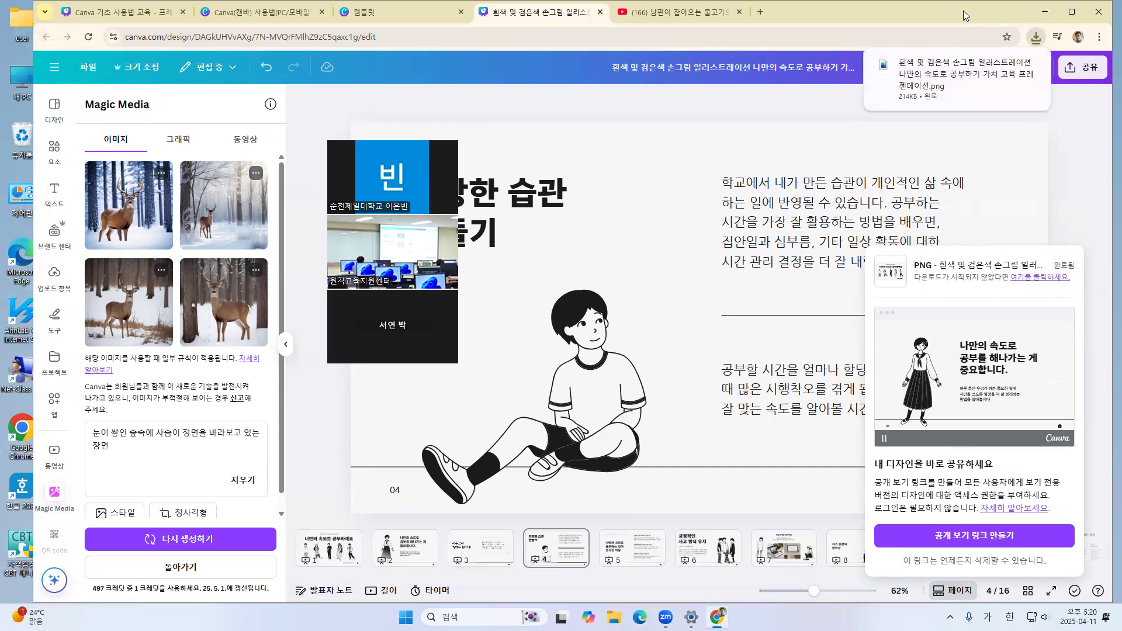
# Show the downloaded PNG in its folder, view it in the image viewer, and return to the Canva design
pyautogui.moveTo(910, 78)
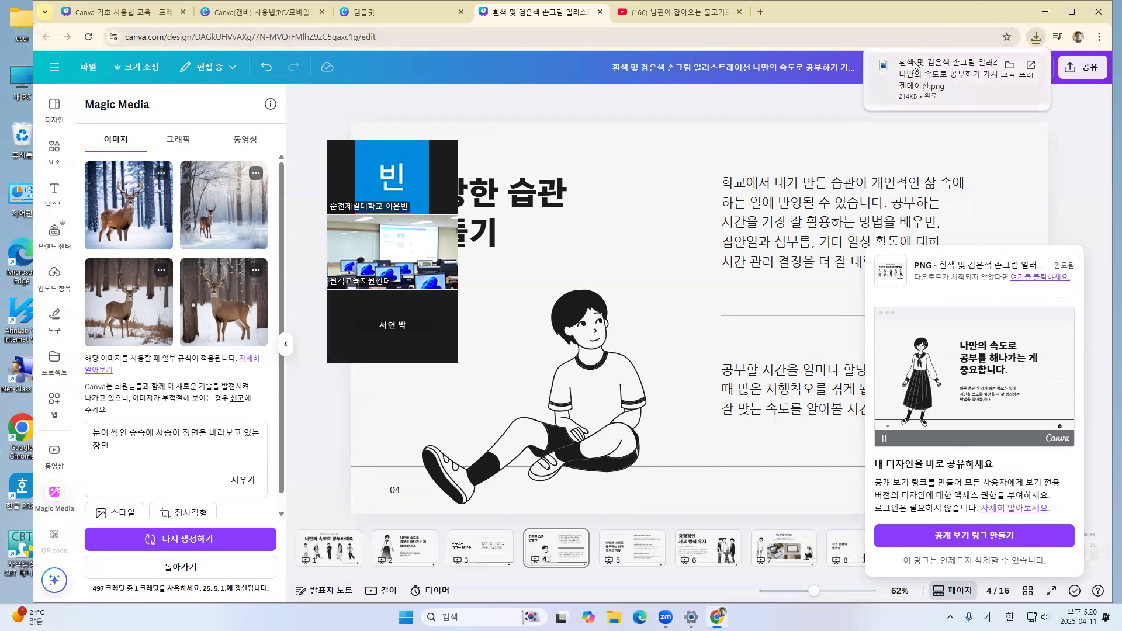
pyautogui.click(1010, 66)
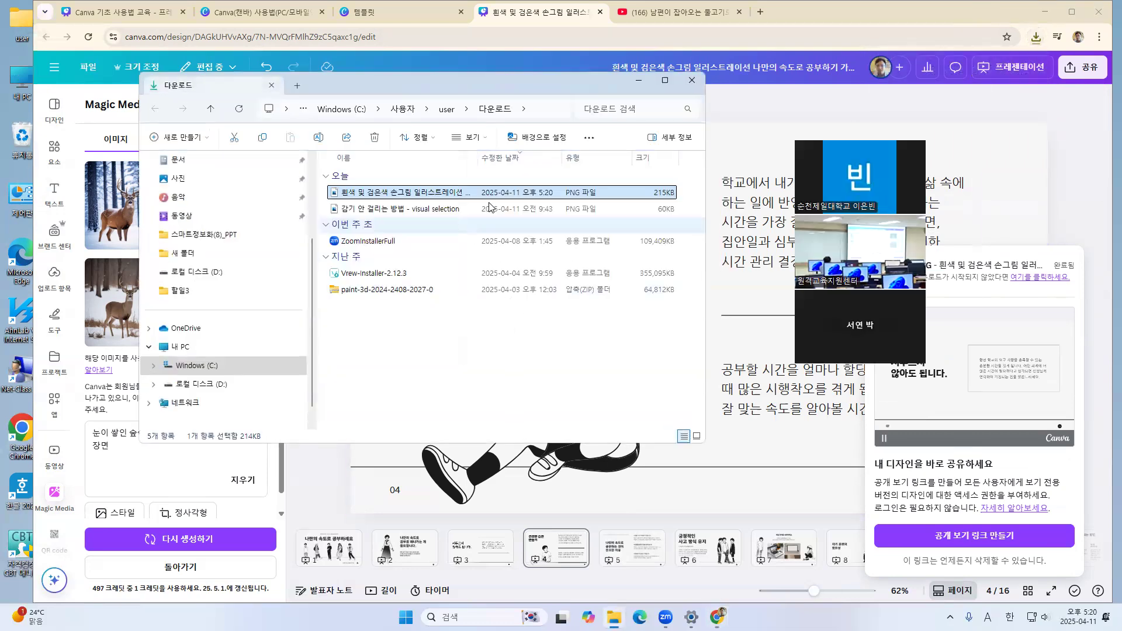
pyautogui.doubleClick(405, 192)
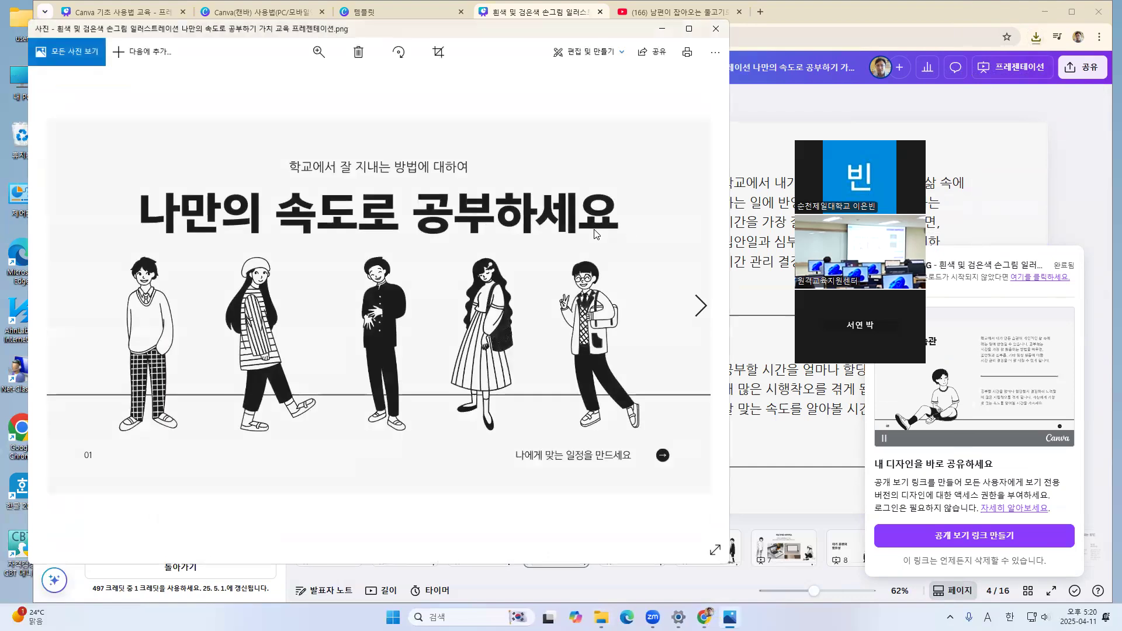
pyautogui.click(717, 29)
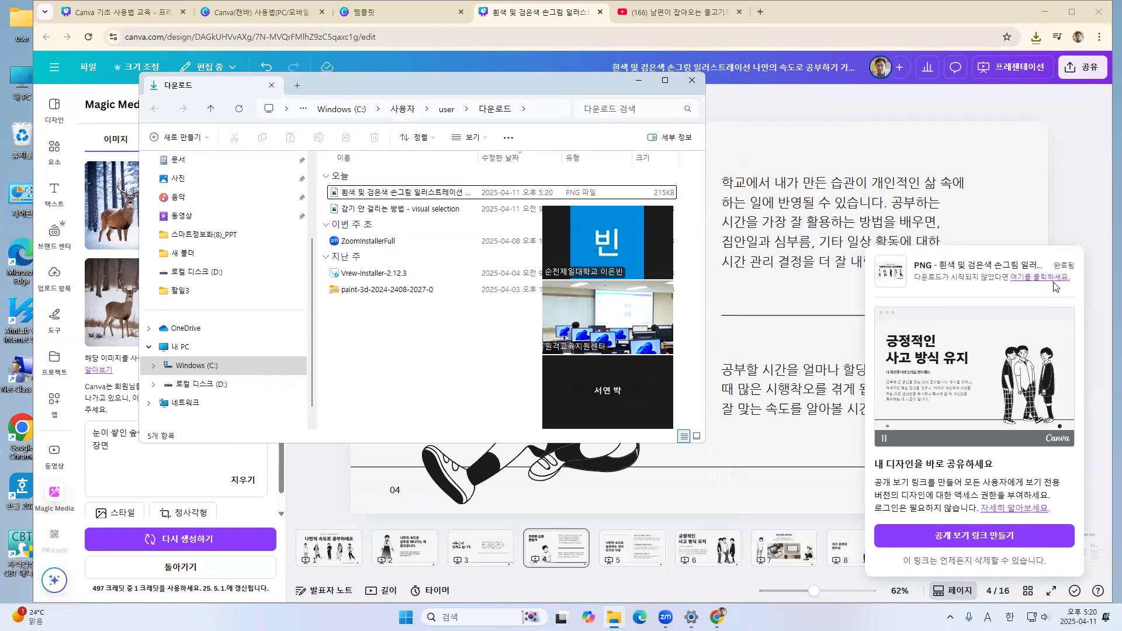
pyautogui.click(1082, 169)
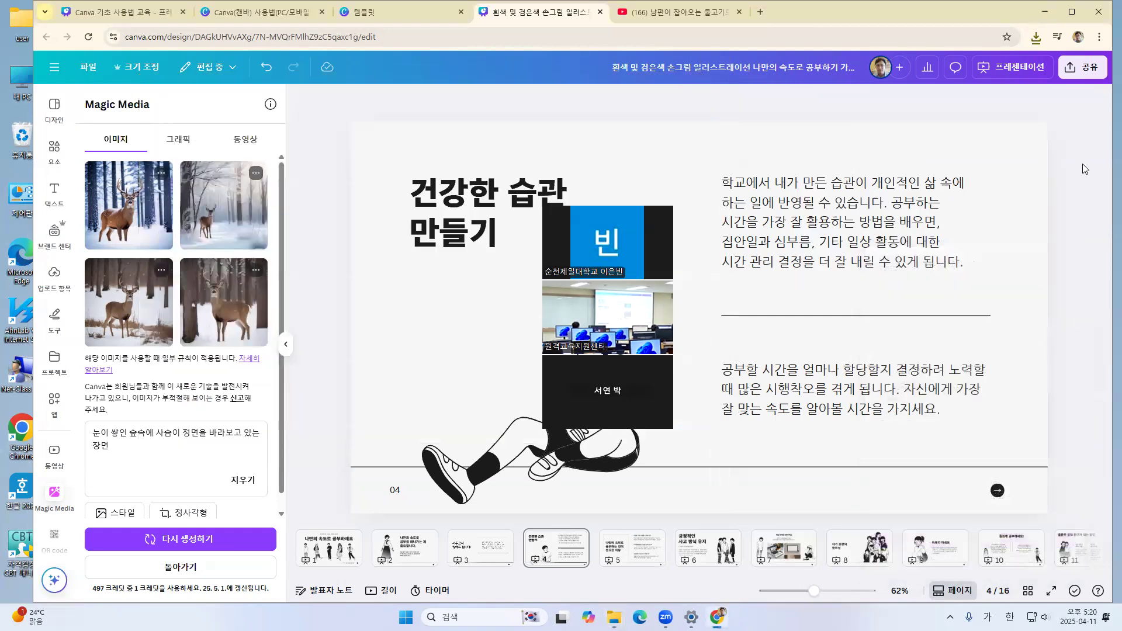
# Set the design's access level to 링크가 있는 모든 사용자 with 보기 가능 permission and copy the share link
pyautogui.click(1084, 68)
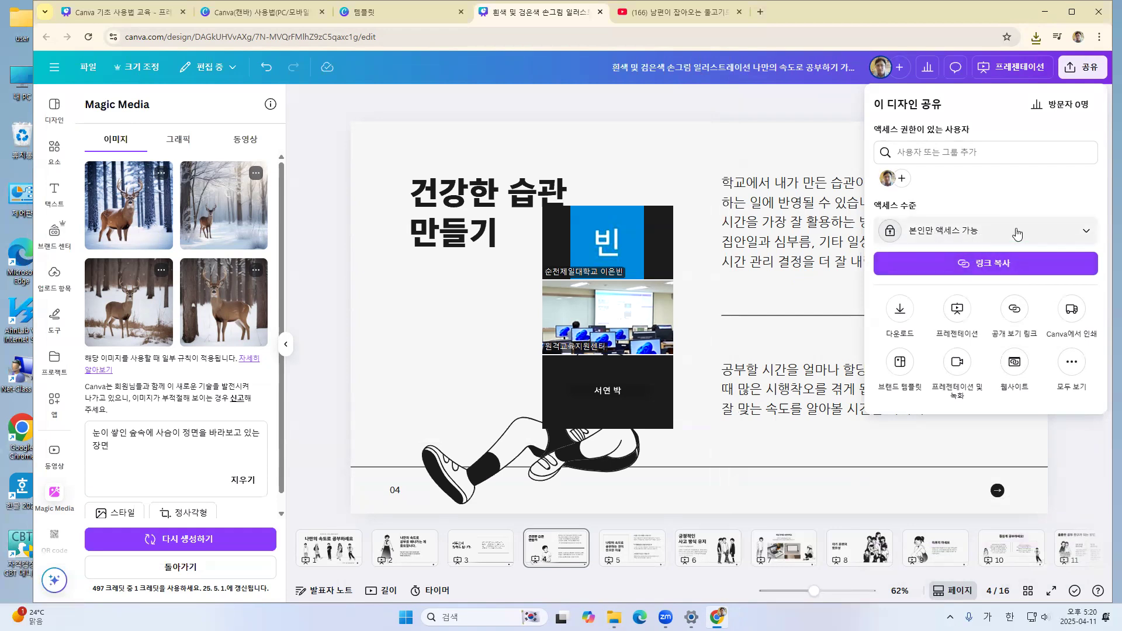
pyautogui.click(994, 237)
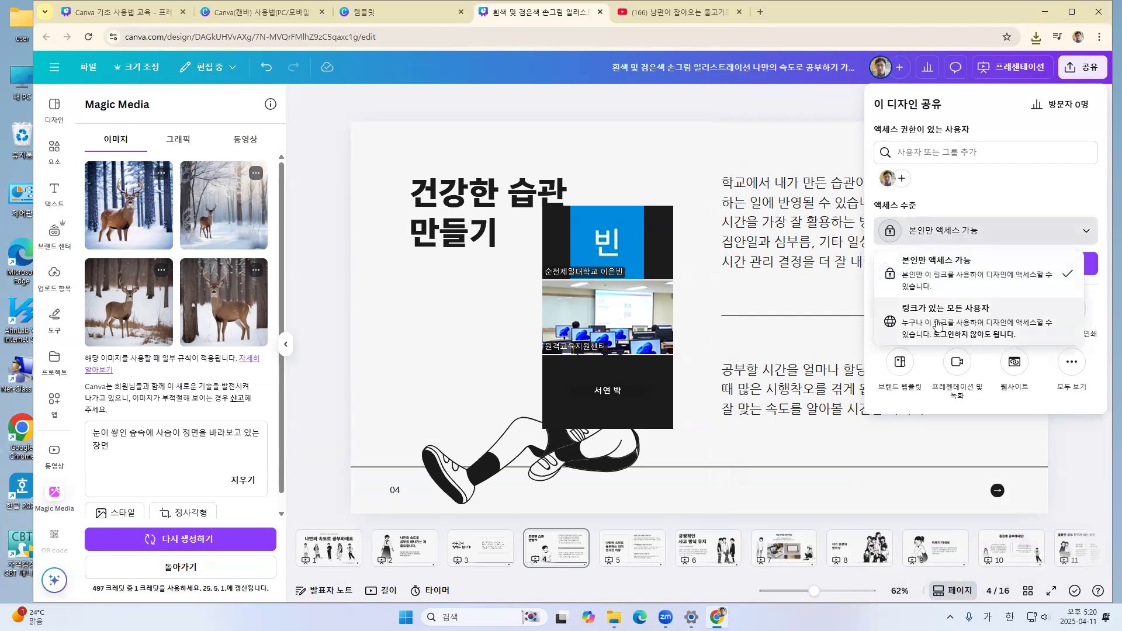
pyautogui.click(991, 322)
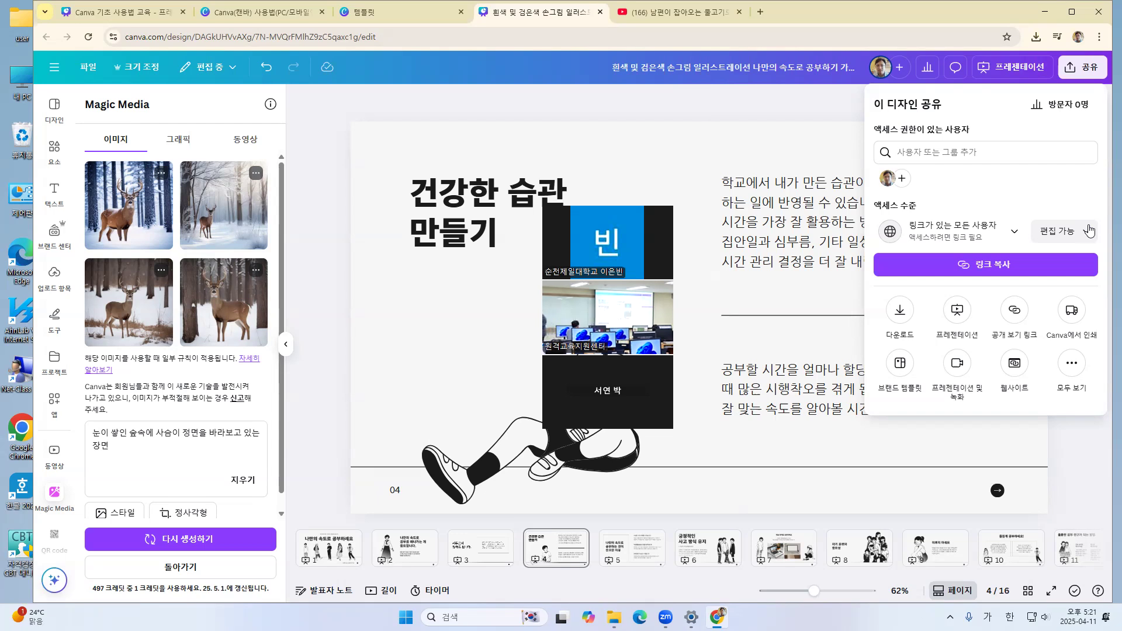
pyautogui.click(1089, 231)
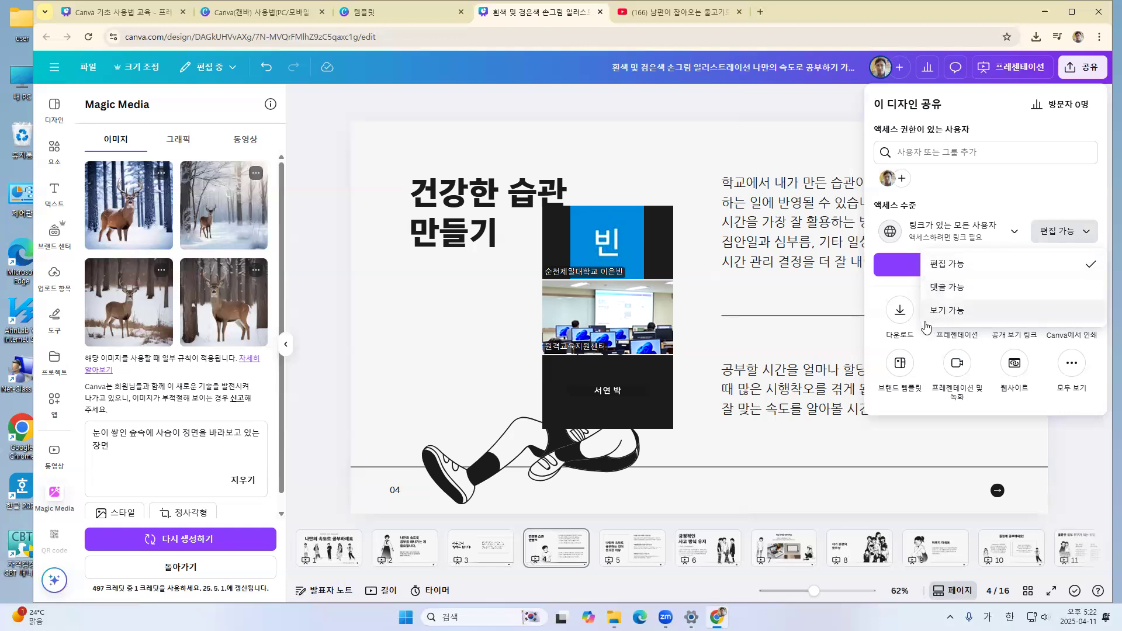
pyautogui.click(959, 316)
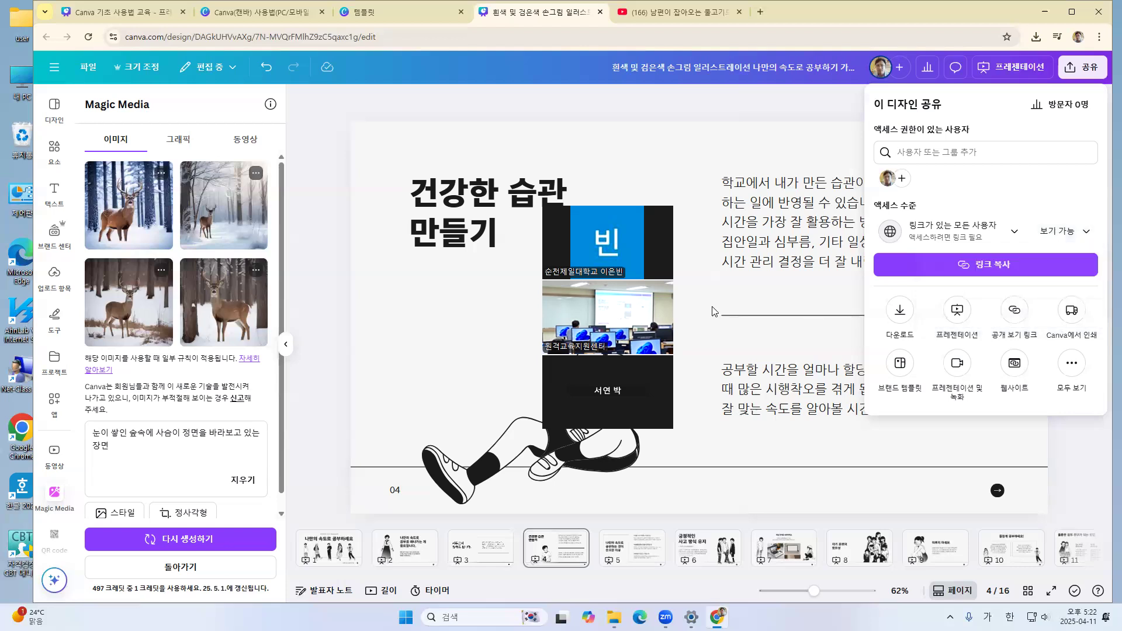
pyautogui.click(1002, 265)
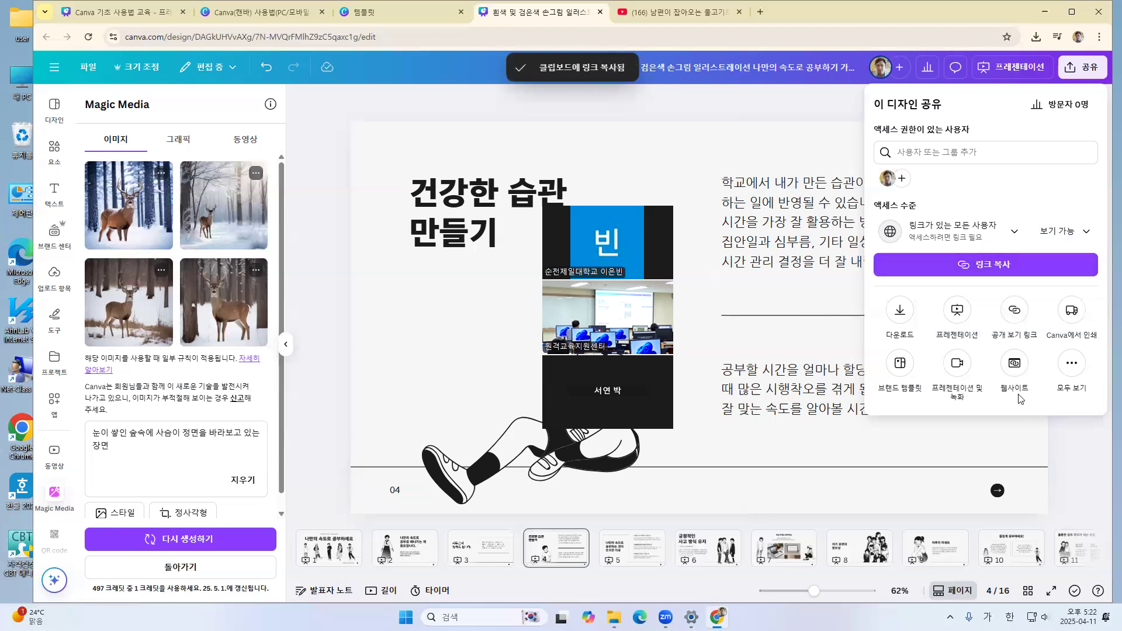
pyautogui.click(1067, 434)
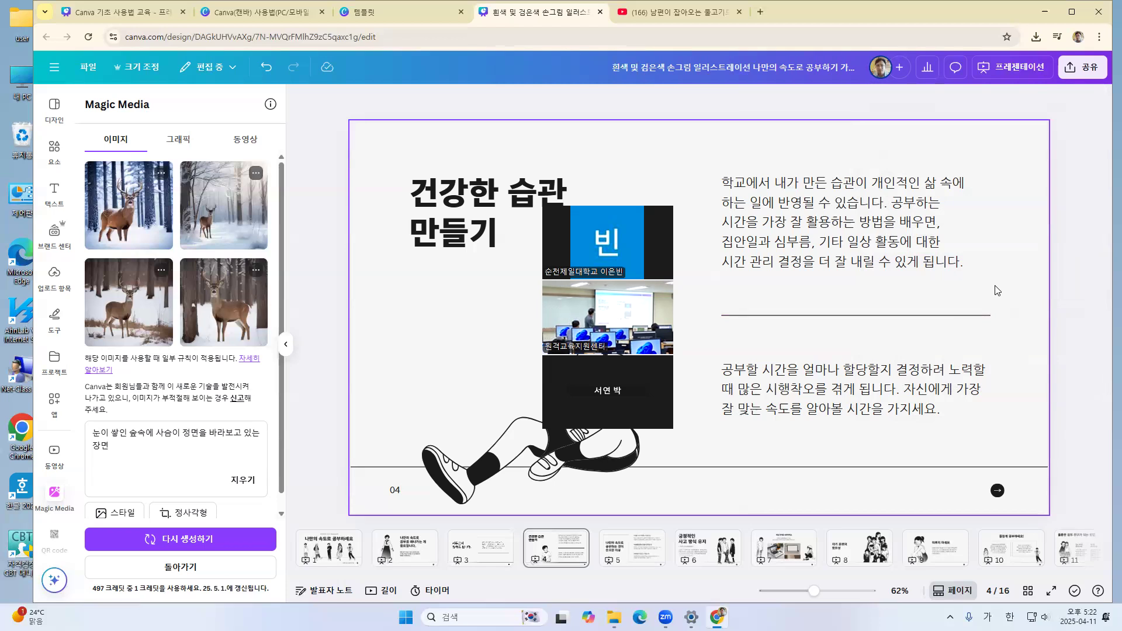
# Start the full-screen presentation from page 4 and advance through the slides to page 7
pyautogui.click(1001, 66)
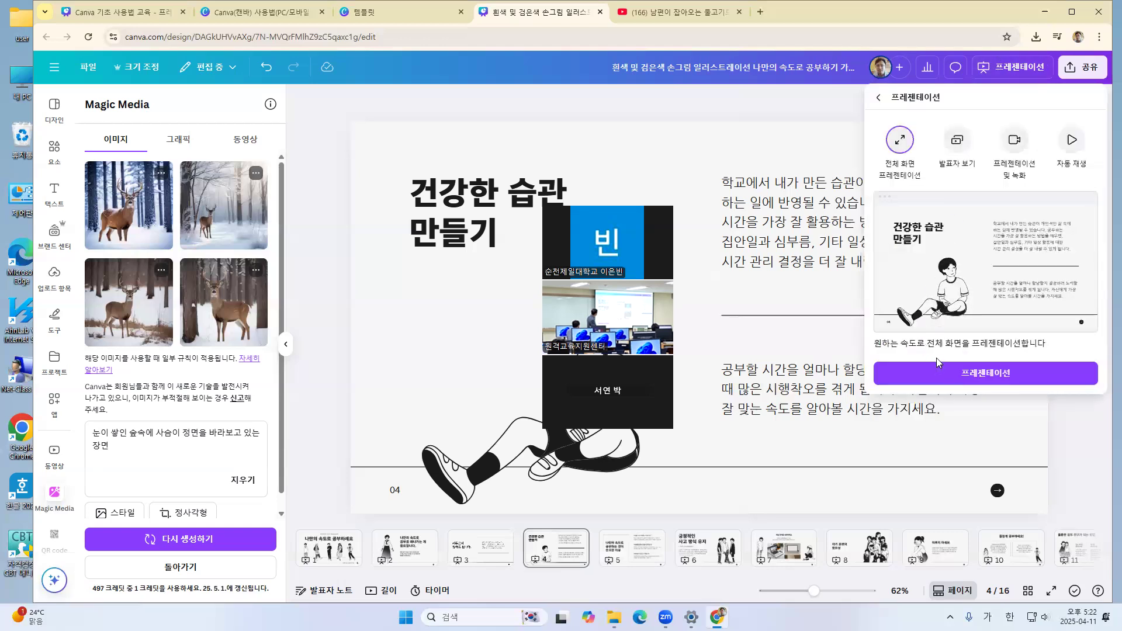
pyautogui.click(959, 374)
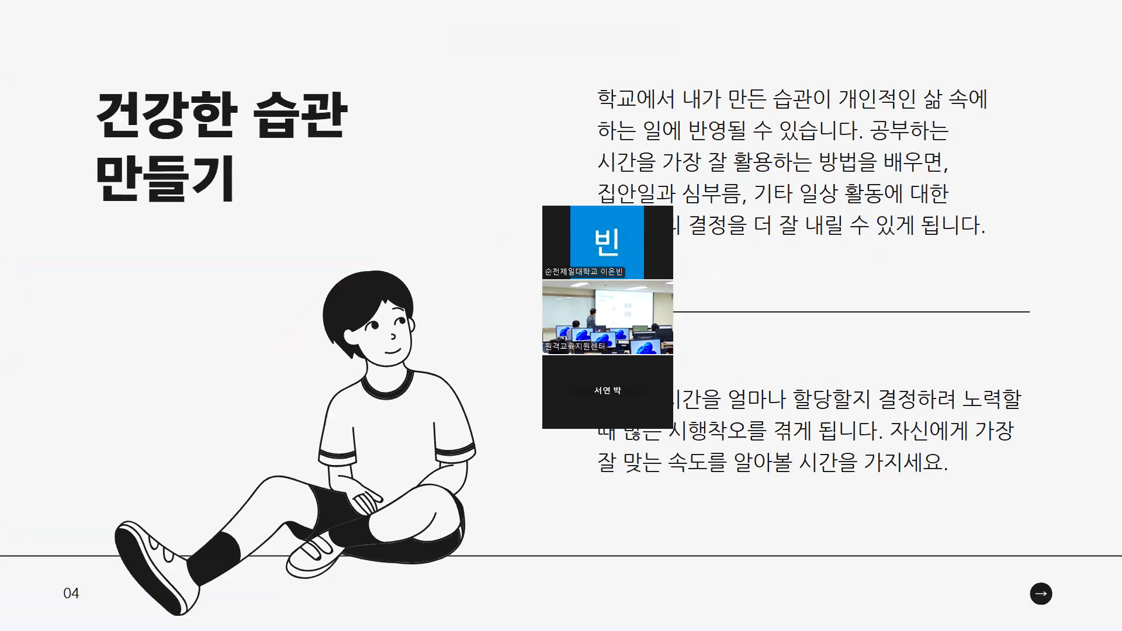
pyautogui.click(951, 266)
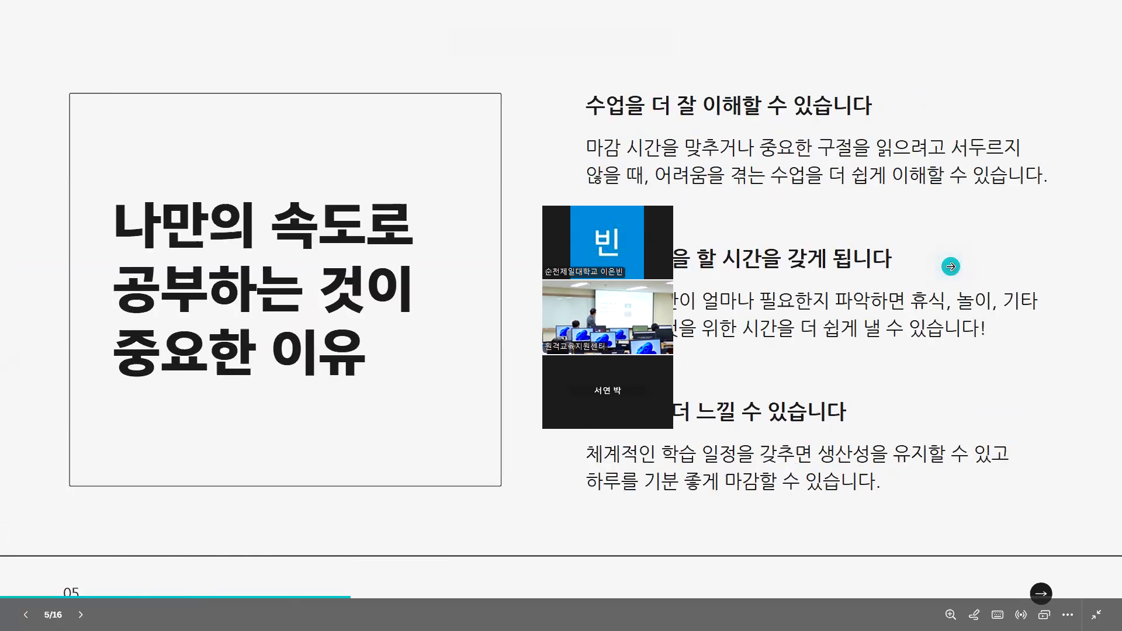
pyautogui.click(951, 267)
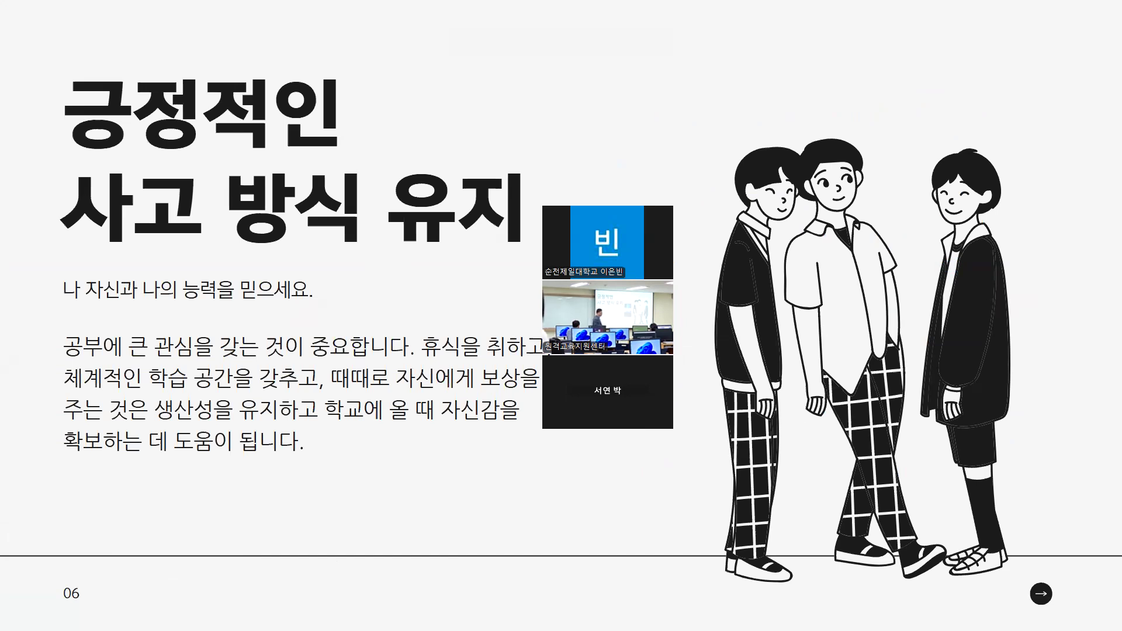
pyautogui.press('Right')
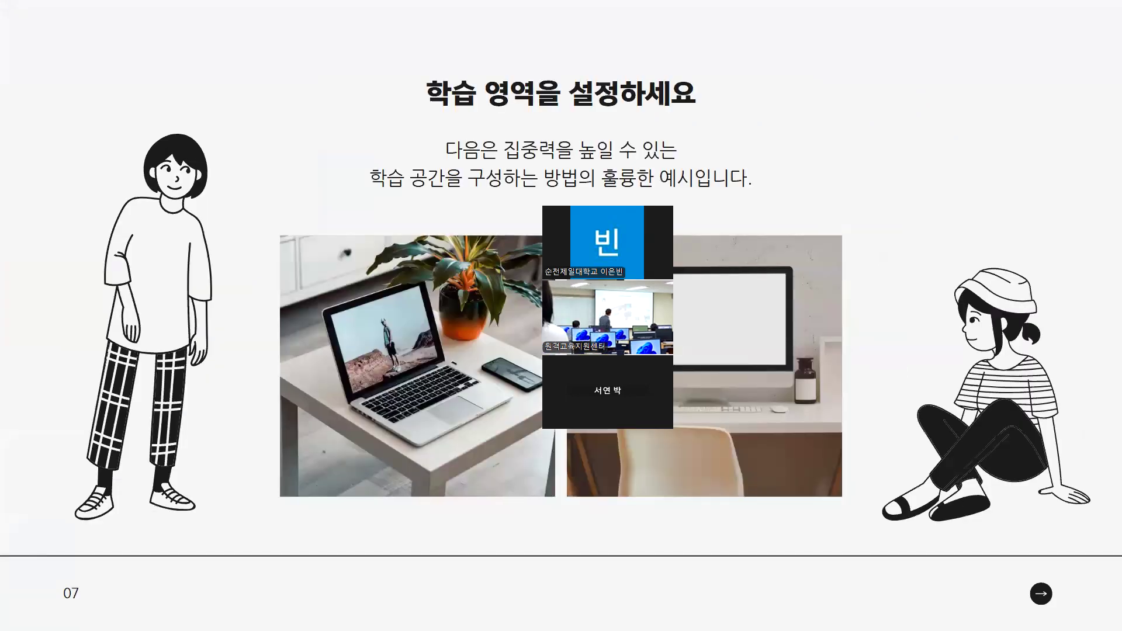
# Go back through the presented slides from page 7 to the title slide on page 1
pyautogui.press('Left')
pyautogui.press('Left')
pyautogui.press('Left')
pyautogui.press('Left')
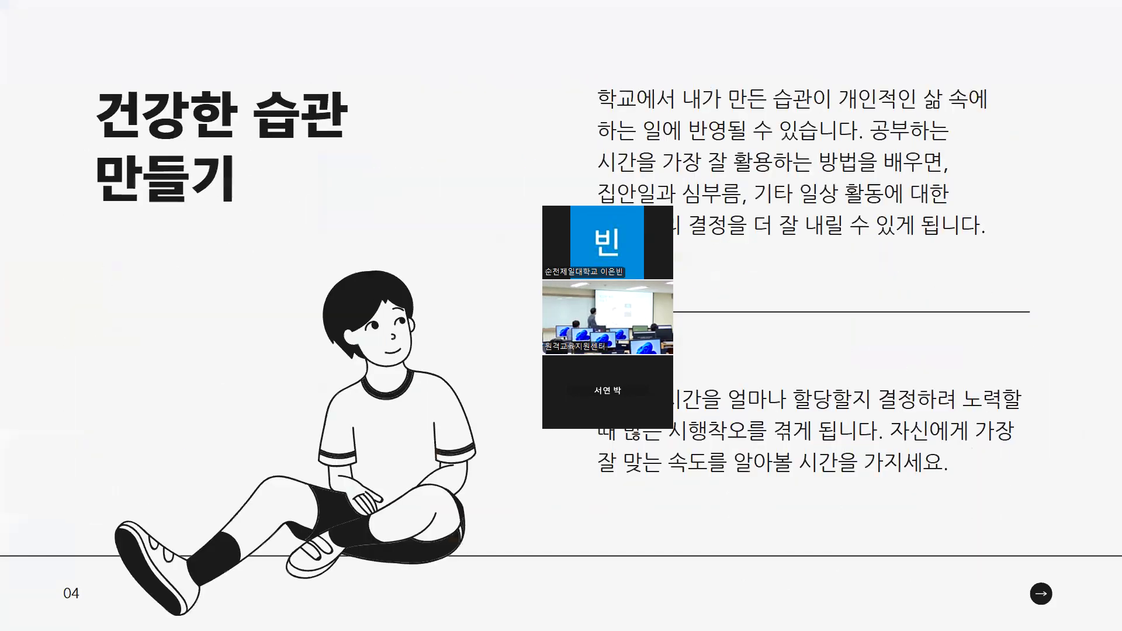
pyautogui.press('Left')
pyautogui.press('Left')
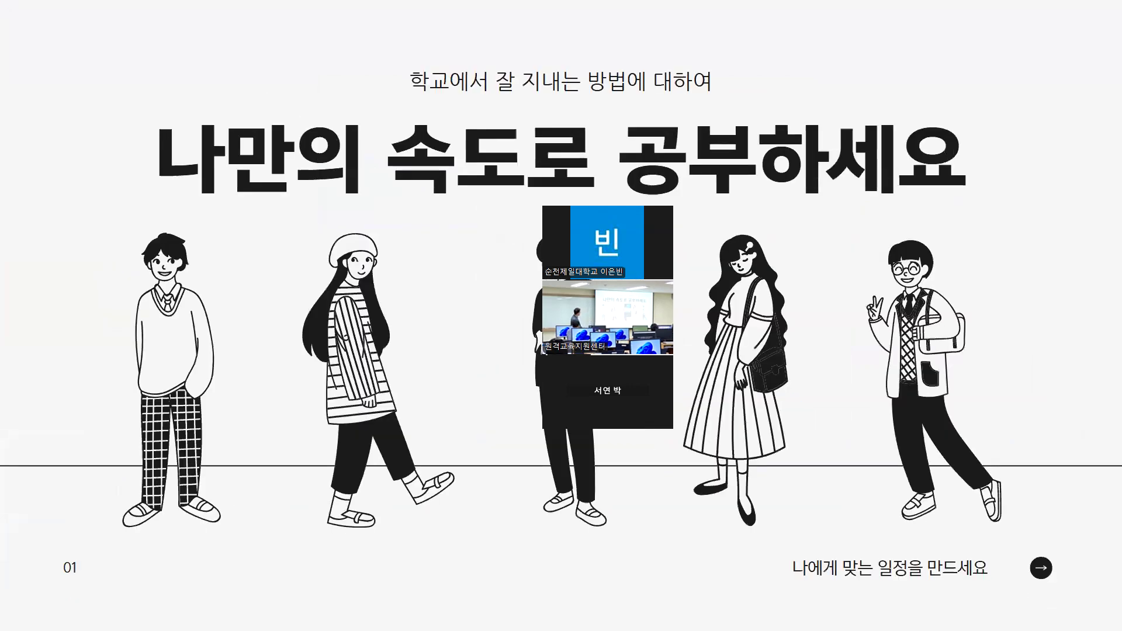
# Advance the presentation from the title slide to page 3 and exit the full-screen view
pyautogui.press('Right')
pyautogui.press('Right')
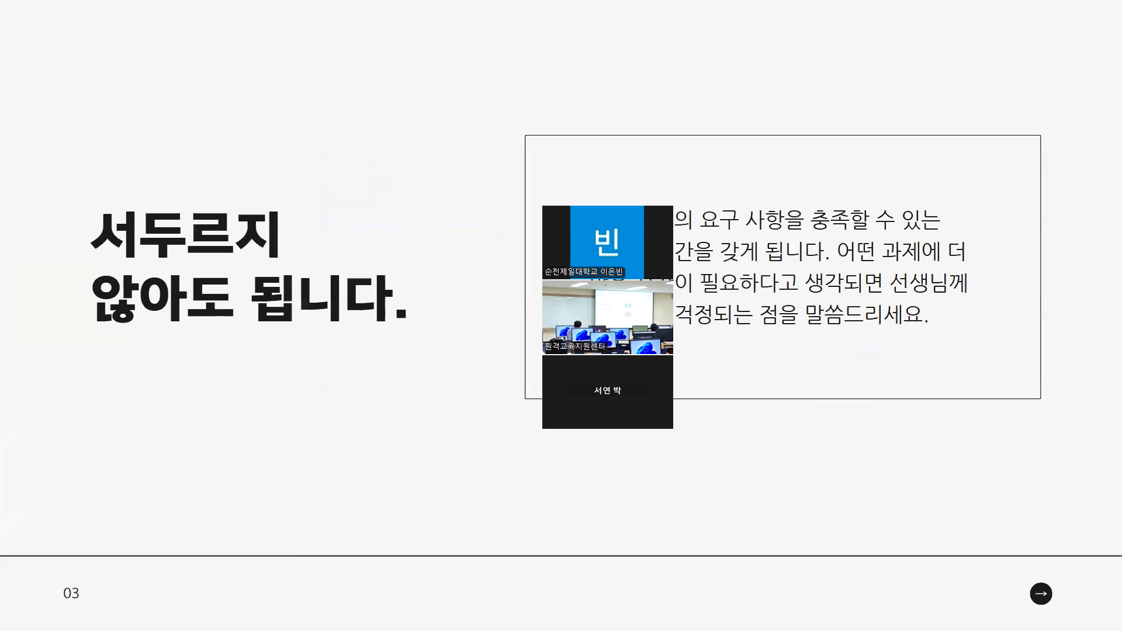
pyautogui.press('Escape')
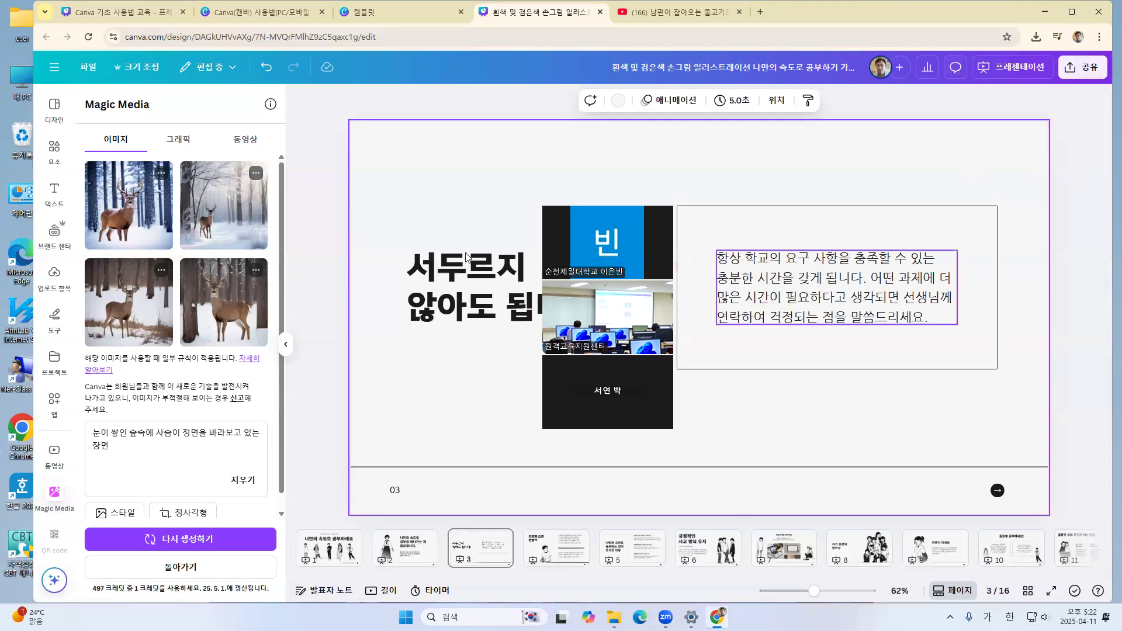
# Switch to the Canva 기초 사용법 교육 design and show page 7 on downloading and sharing
pyautogui.click(266, 15)
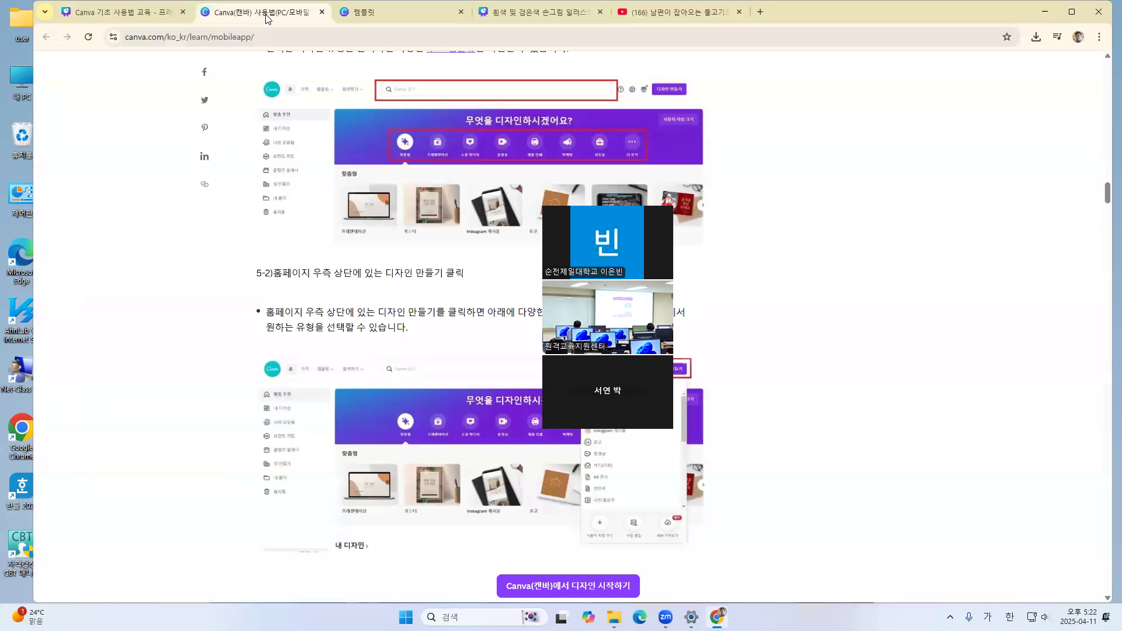
pyautogui.click(120, 11)
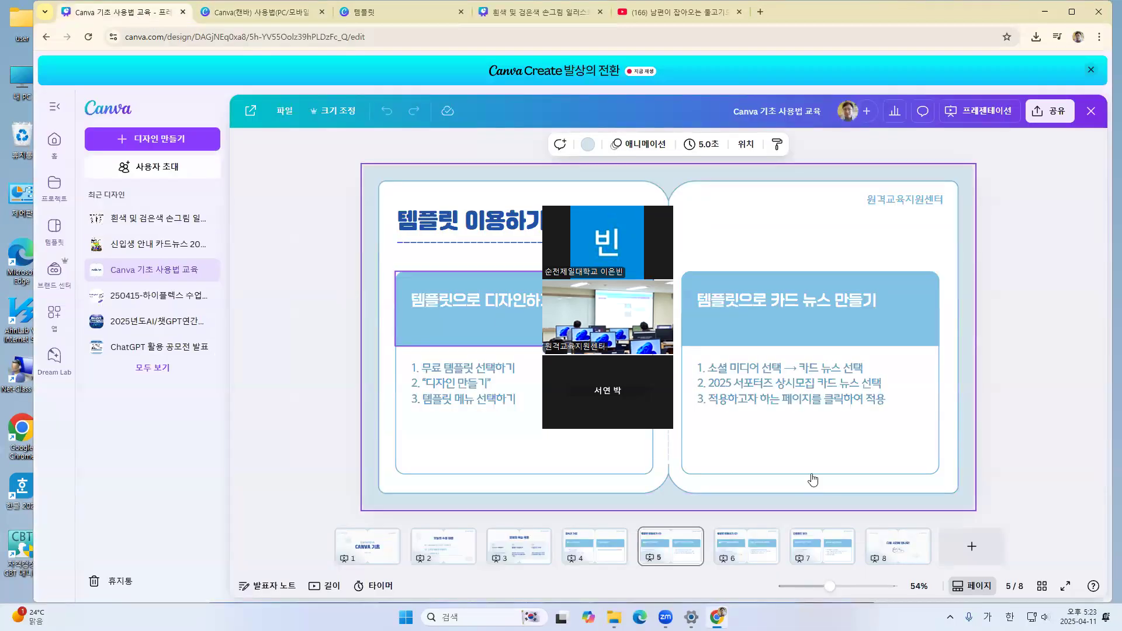
pyautogui.click(821, 545)
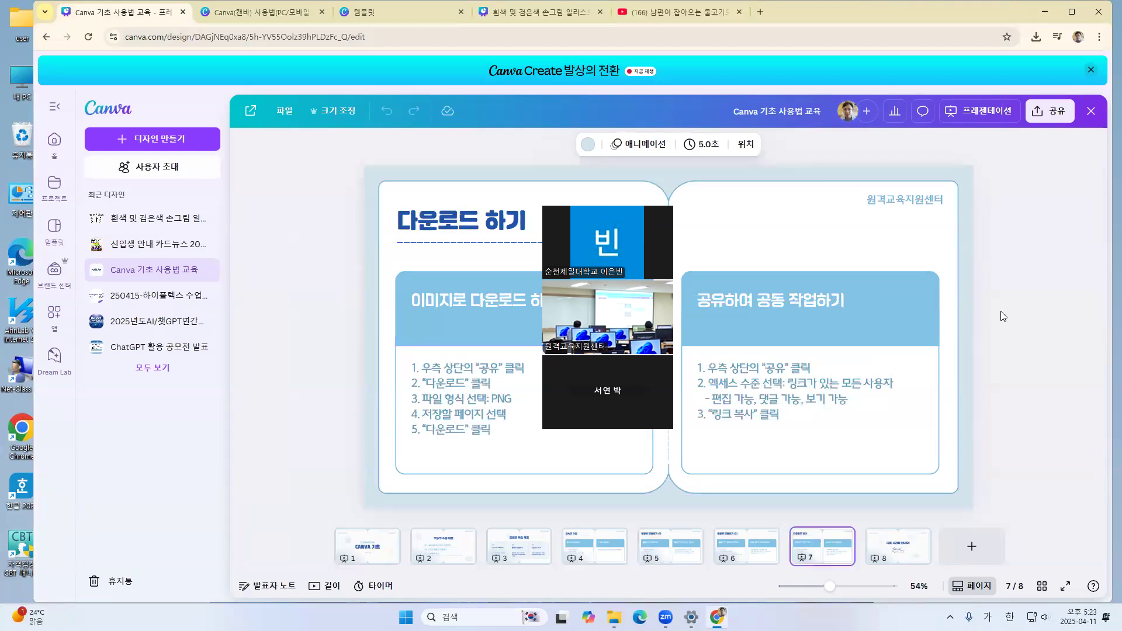
# Minimize the browser and the 다운로드 folder window to show the desktop
pyautogui.hotkey('ctrl', 'a')
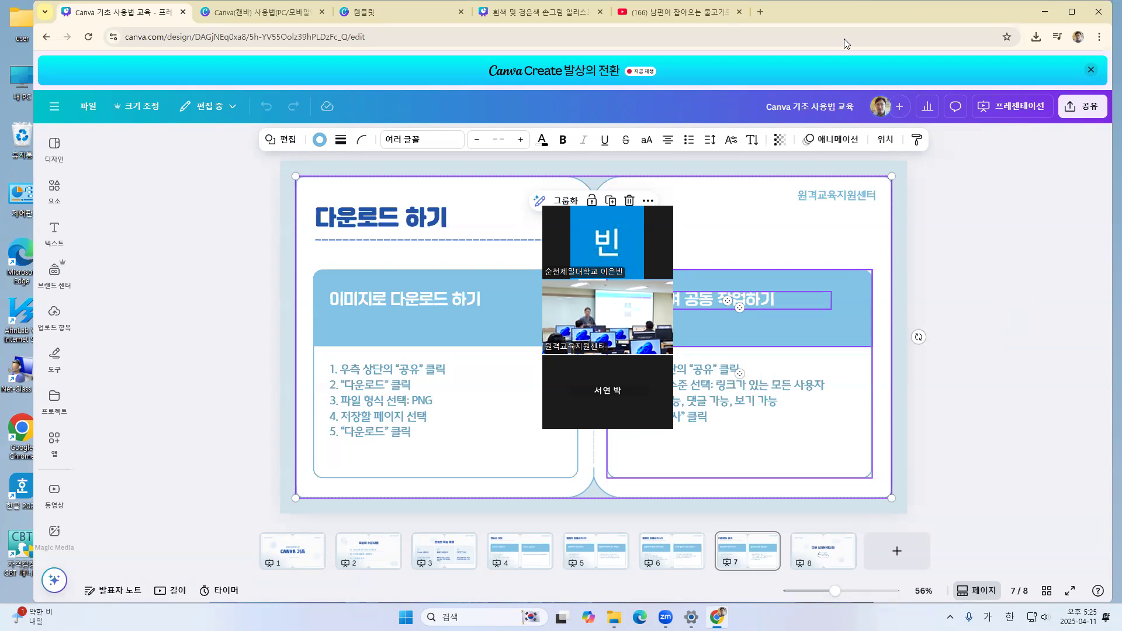
pyautogui.click(1045, 12)
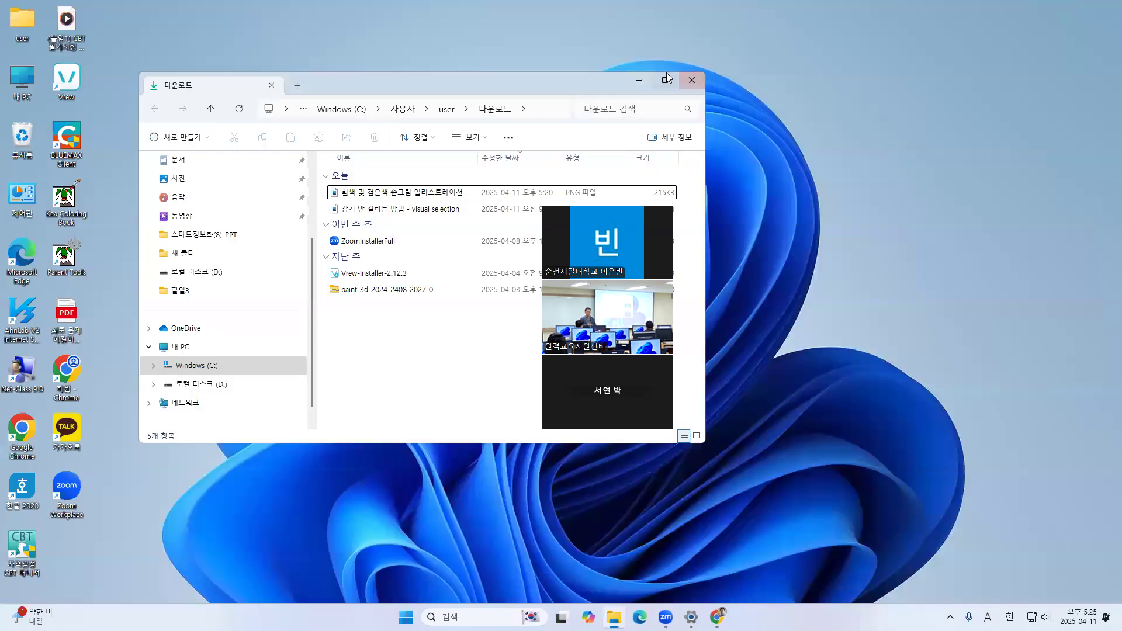
pyautogui.click(643, 79)
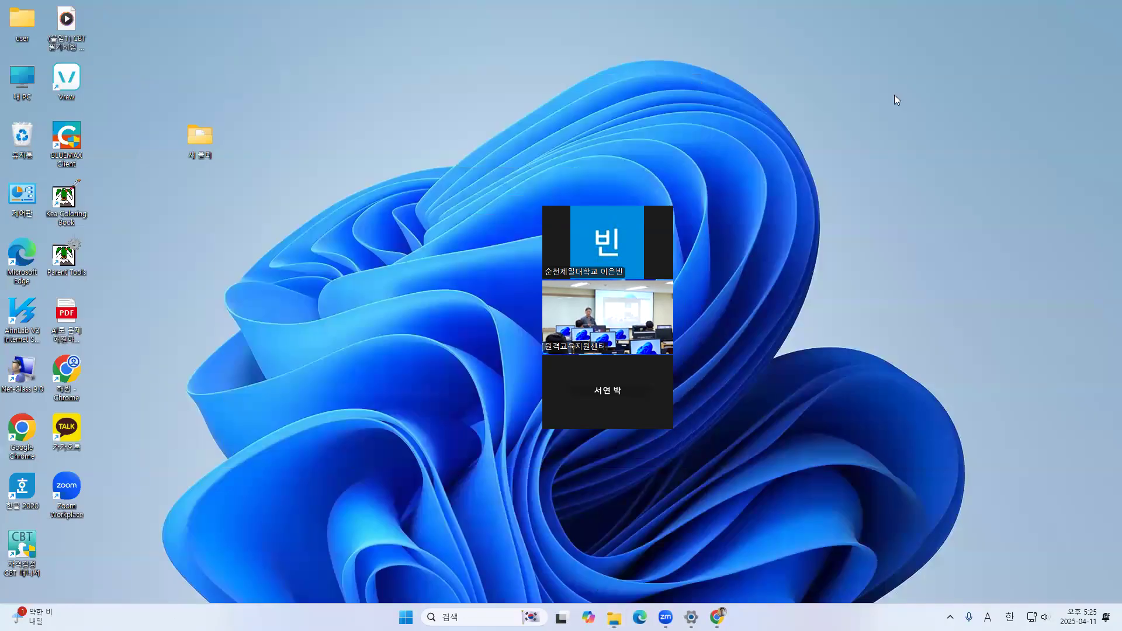